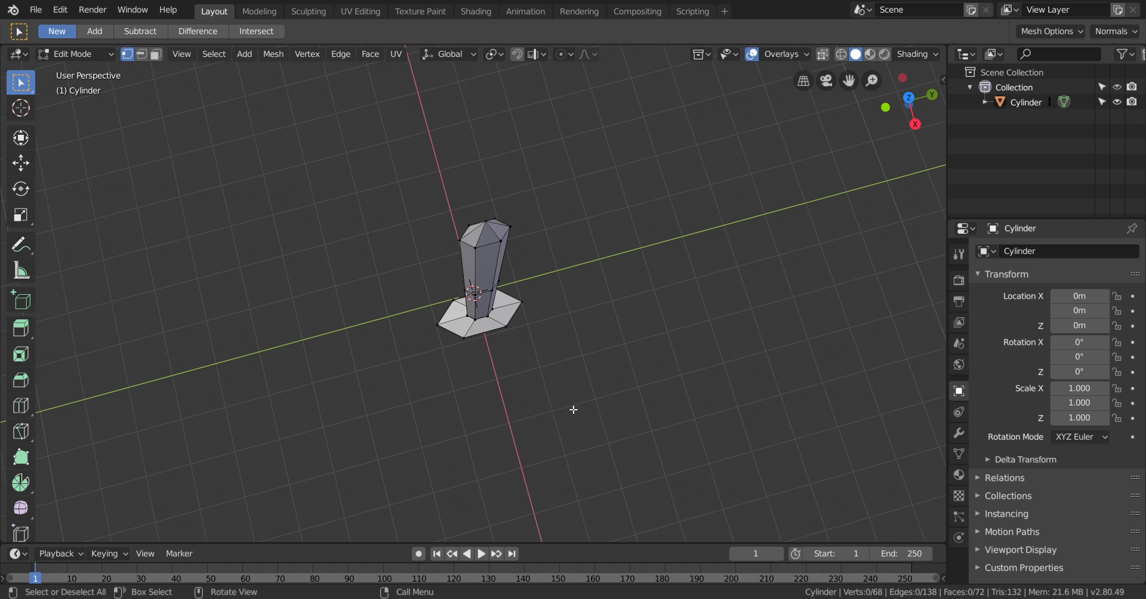
- Examine the sword mesh from several angles, checking its blade, guard, handle and pommel
{"action": "middle_click_drag", "start_coordinate": [573, 407], "coordinate": [636, 296]}
{"action": "scroll", "coordinate": [634, 296], "scroll_direction": "down", "scroll_amount": 5}
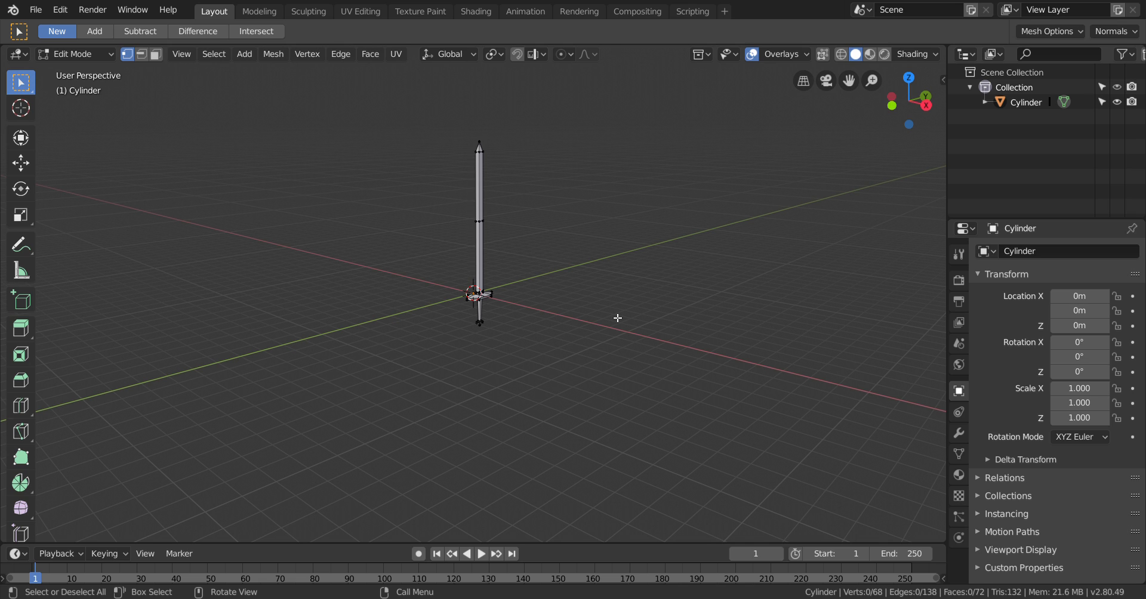
{"action": "scroll", "coordinate": [617, 318], "scroll_direction": "up", "scroll_amount": 3}
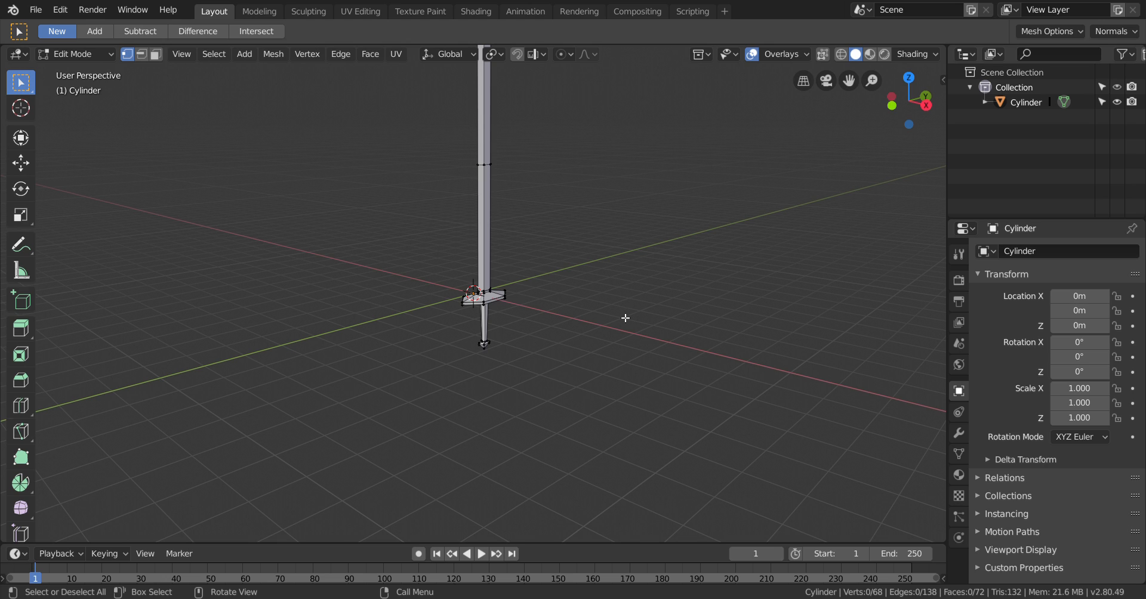
{"action": "right_click", "coordinate": [626, 318]}
{"action": "middle_click_drag", "start_coordinate": [604, 217], "coordinate": [540, 249]}
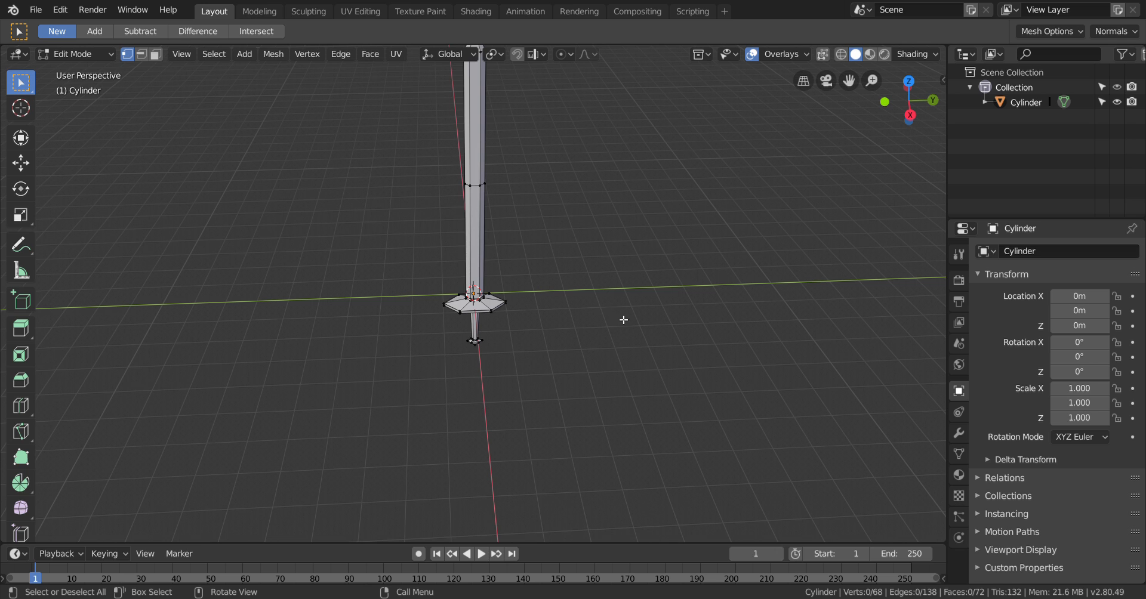
{"action": "scroll", "coordinate": [615, 318], "scroll_direction": "down", "scroll_amount": 3}
{"action": "scroll", "coordinate": [603, 326], "scroll_direction": "up", "scroll_amount": 4}
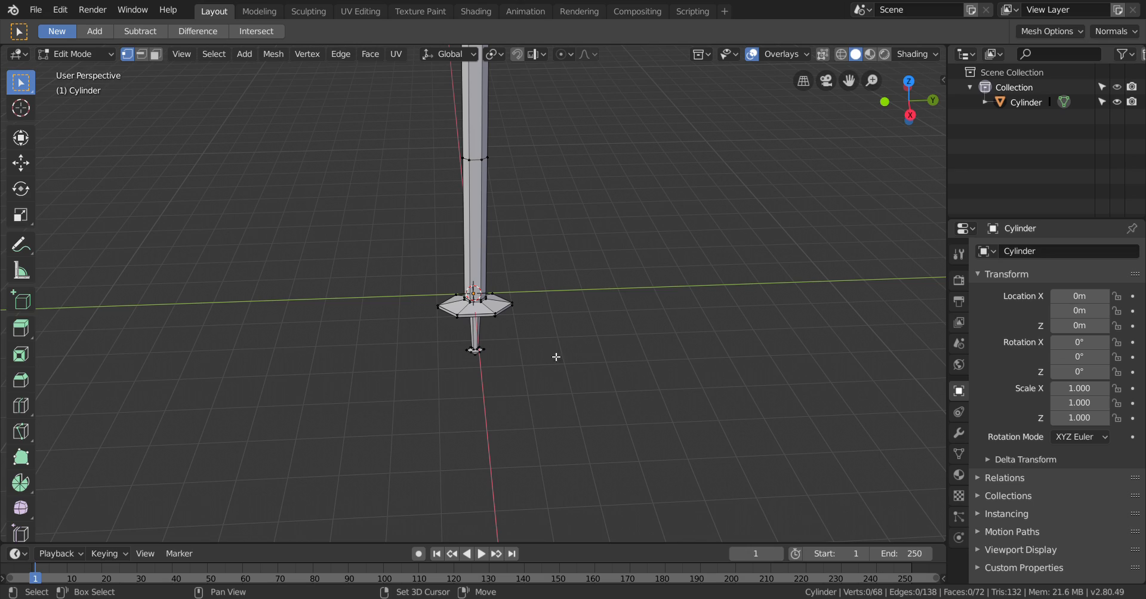
{"action": "middle_click_drag", "start_coordinate": [561, 353], "coordinate": [632, 367], "text": "shift"}
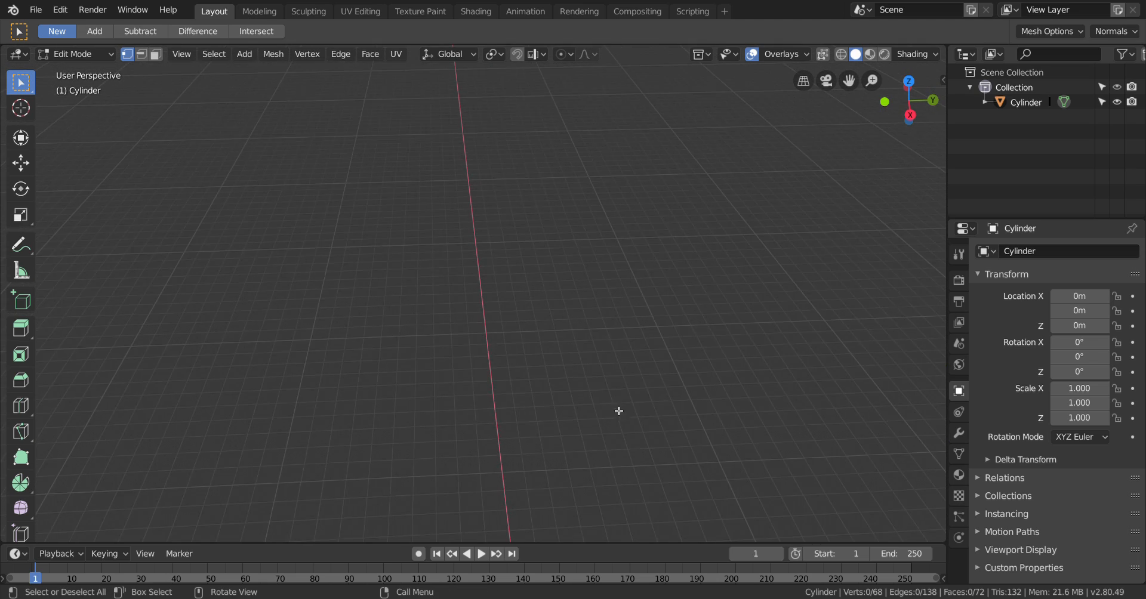
{"action": "middle_click_drag", "start_coordinate": [620, 411], "coordinate": [589, 404]}
{"action": "middle_click_drag", "start_coordinate": [729, 424], "coordinate": [525, 389]}
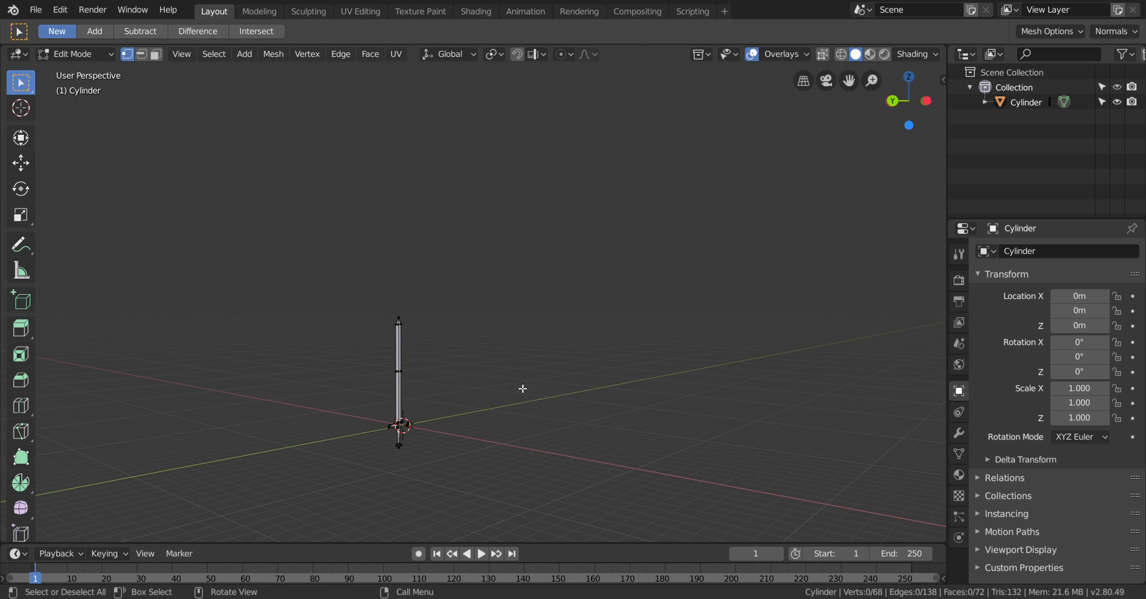
{"action": "middle_click_drag", "start_coordinate": [223, 264], "coordinate": [571, 178]}
{"action": "scroll", "coordinate": [579, 399], "scroll_direction": "up", "scroll_amount": 4}
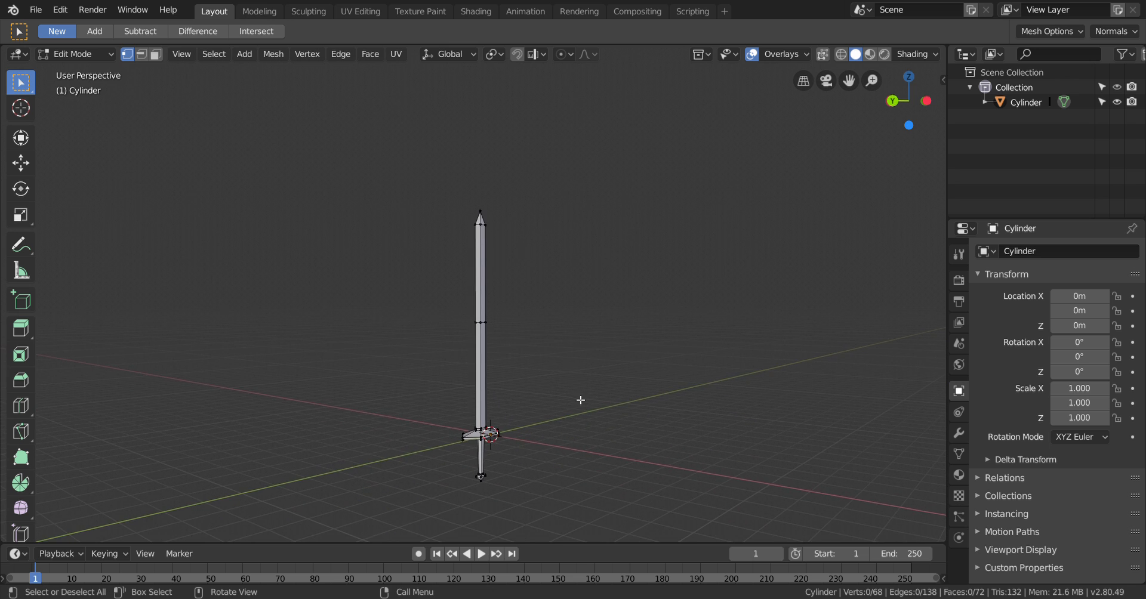
{"action": "middle_click_drag", "start_coordinate": [624, 375], "coordinate": [629, 309], "text": "shift"}
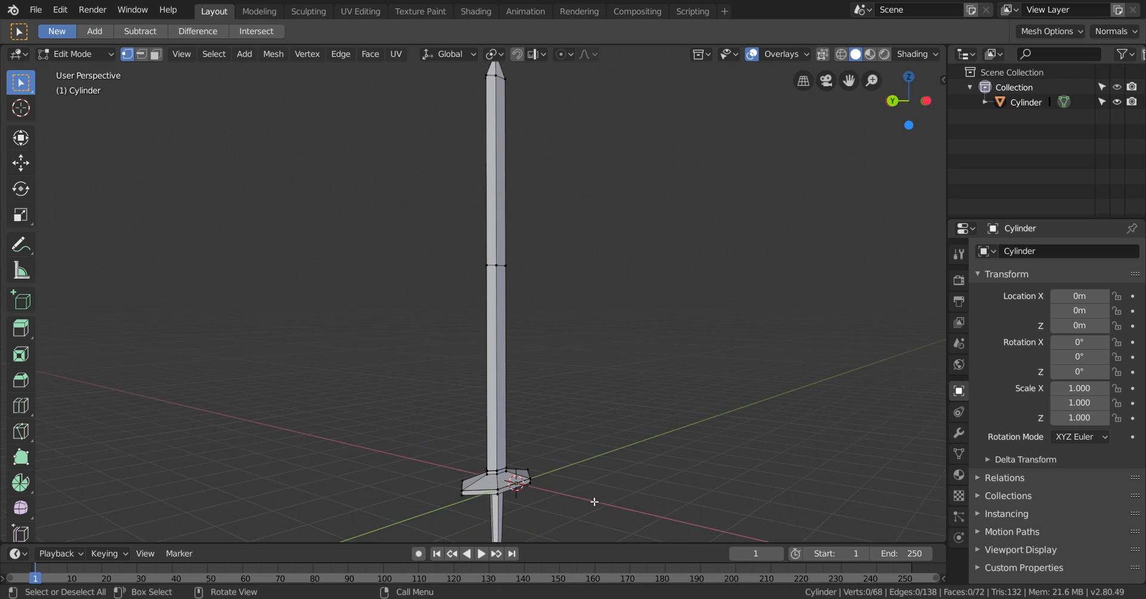
{"action": "scroll", "coordinate": [639, 476], "scroll_direction": "up", "scroll_amount": 2}
{"action": "middle_click_drag", "start_coordinate": [639, 476], "coordinate": [646, 277]}
{"action": "scroll", "coordinate": [675, 489], "scroll_direction": "up", "scroll_amount": 1}
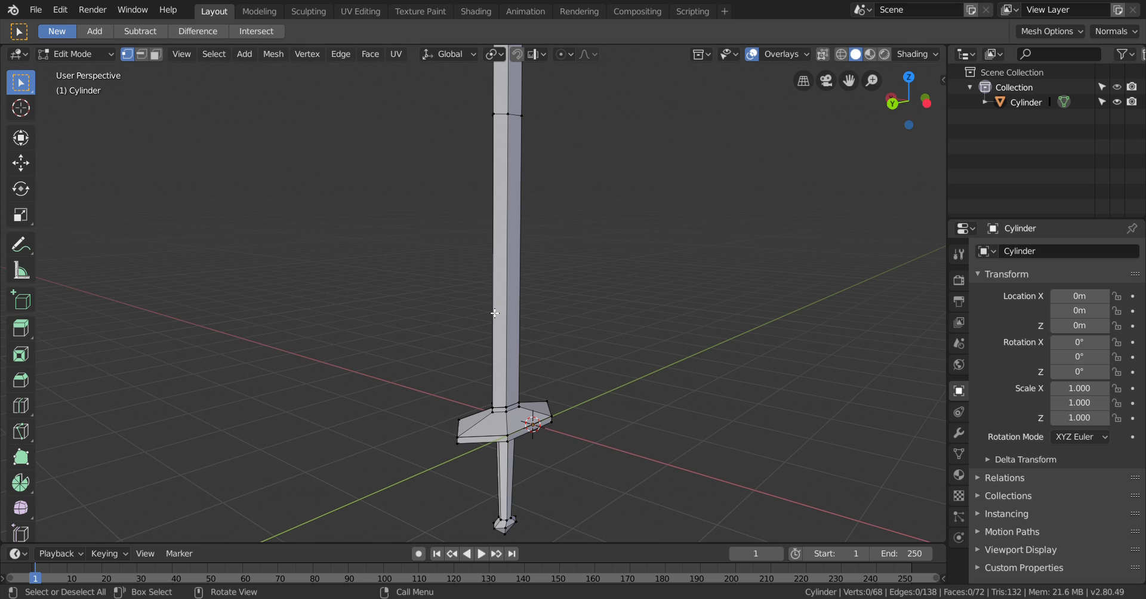
{"action": "scroll", "coordinate": [504, 293], "scroll_direction": "down", "scroll_amount": 8}
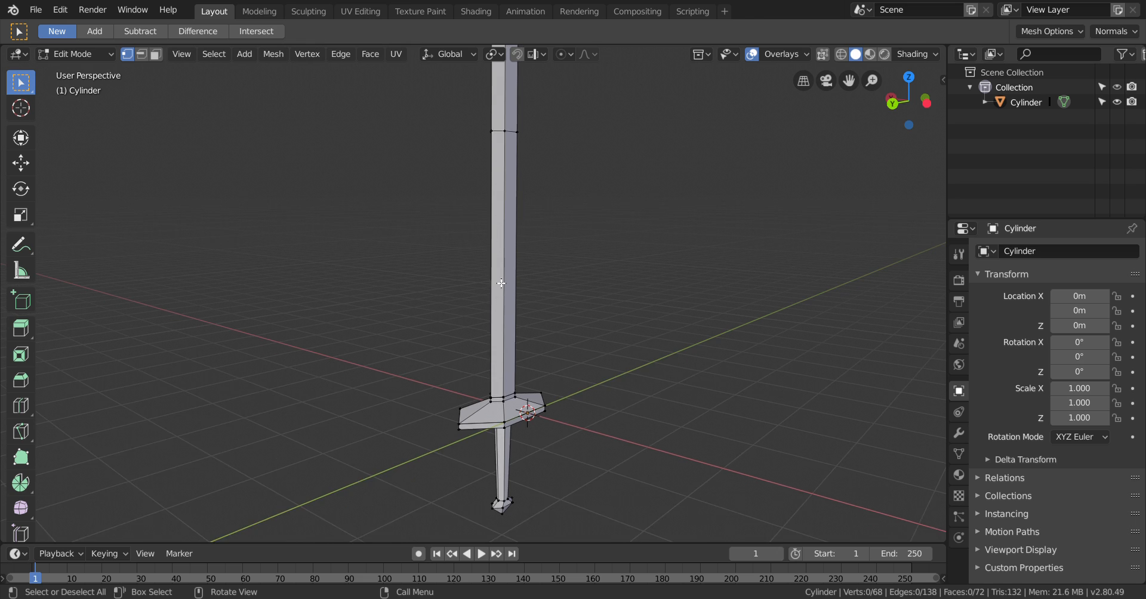
{"action": "mouse_move", "coordinate": [589, 213]}
{"action": "middle_mouse_down"}
{"action": "mouse_move", "coordinate": [593, 229]}
{"action": "mouse_move", "coordinate": [597, 197]}
{"action": "middle_mouse_up"}
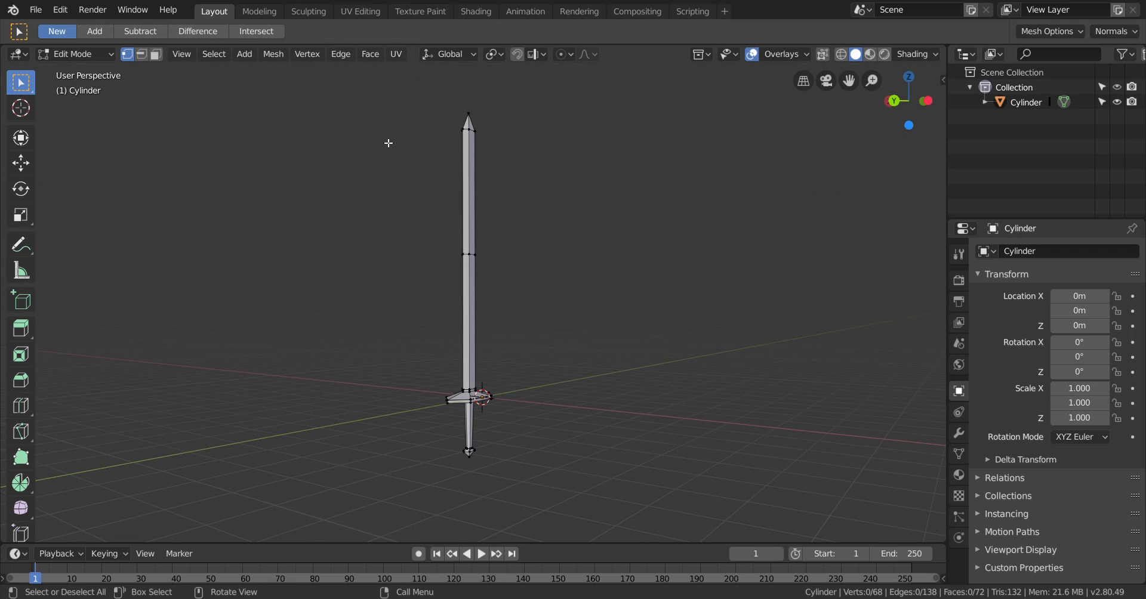
- Switch the viewport shading to wireframe and box-select the sword from blade tip to handle
{"action": "key", "text": "z"}
{"action": "left_click", "coordinate": [305, 135]}
{"action": "key", "text": "b"}
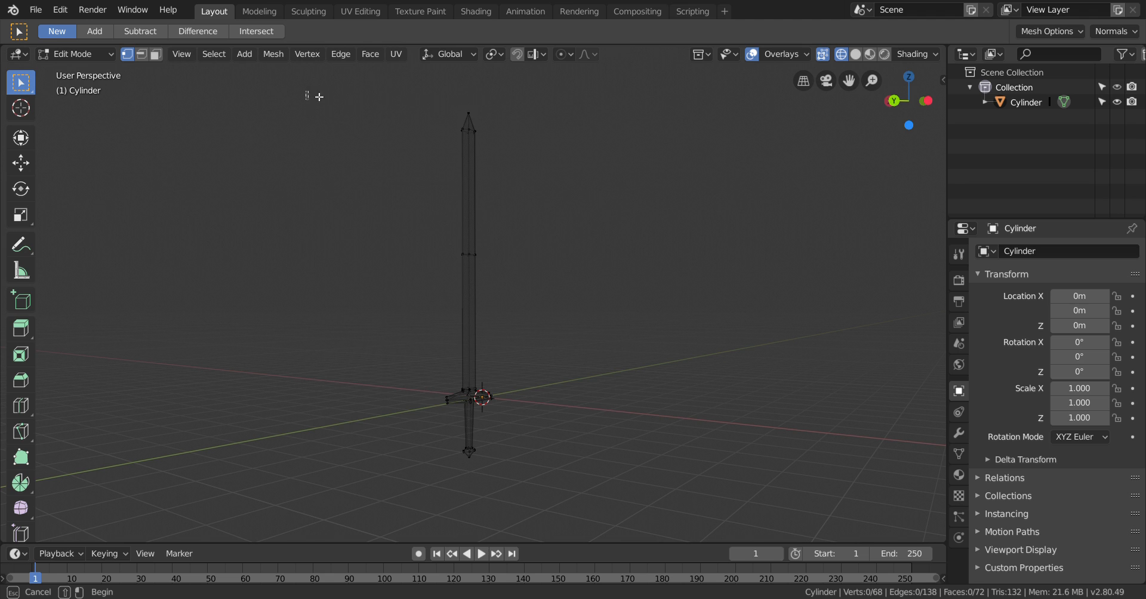
{"action": "left_click_drag", "start_coordinate": [308, 98], "coordinate": [624, 456]}
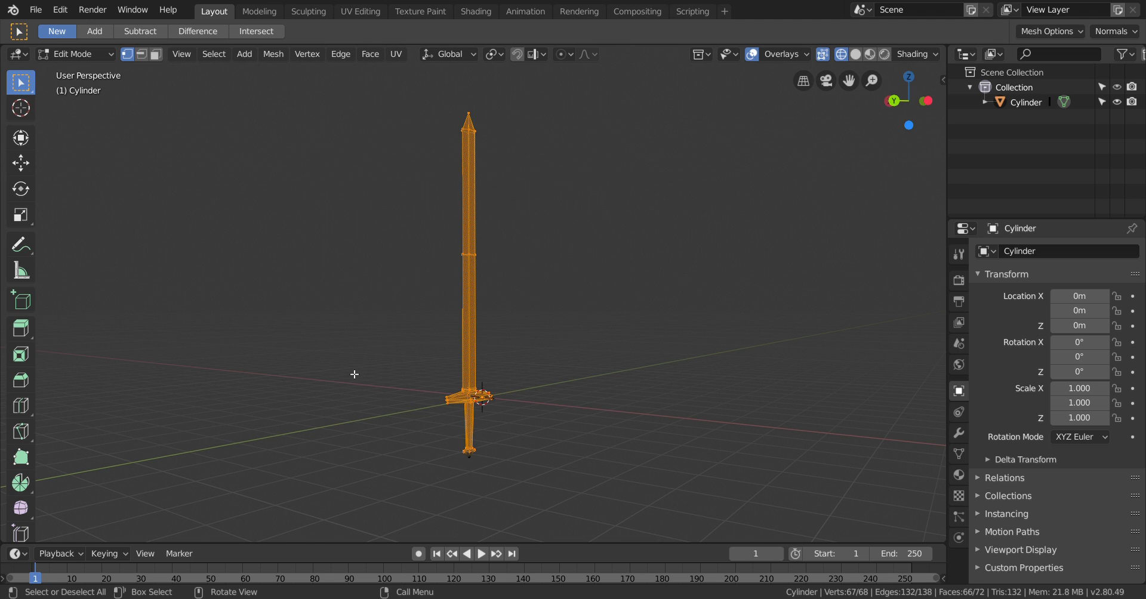
{"action": "key", "text": "r"}
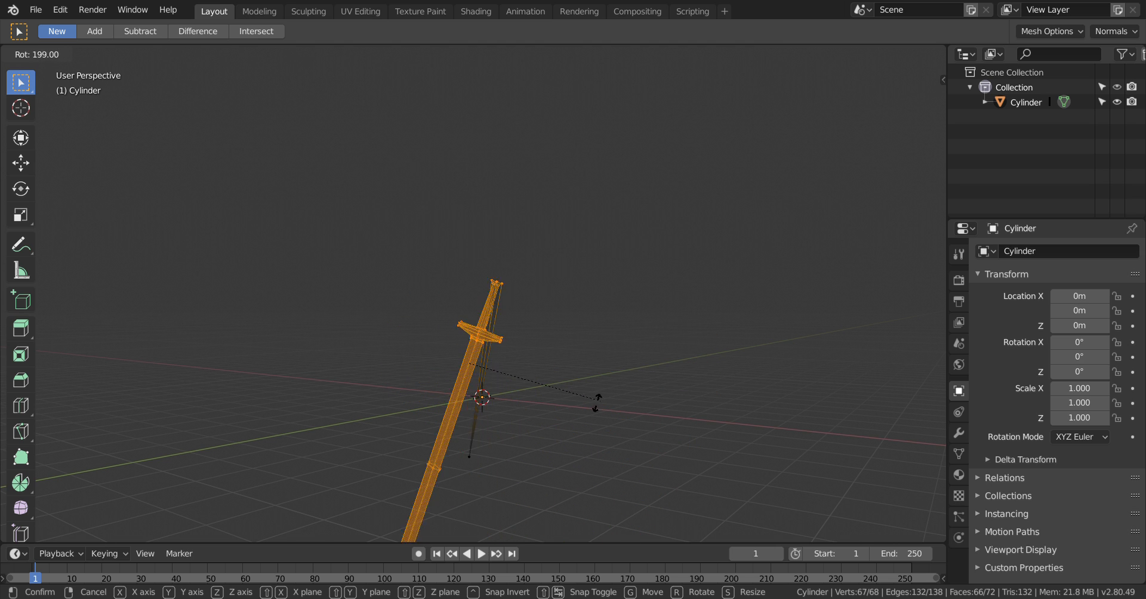
{"action": "key", "text": "Escape"}
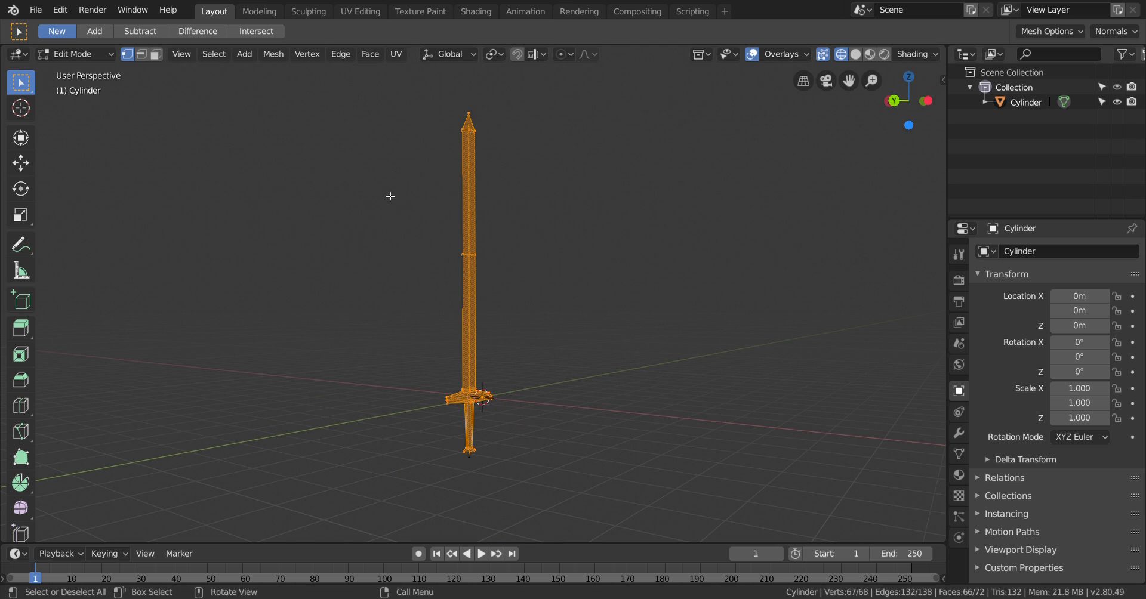
{"action": "key", "text": "r"}
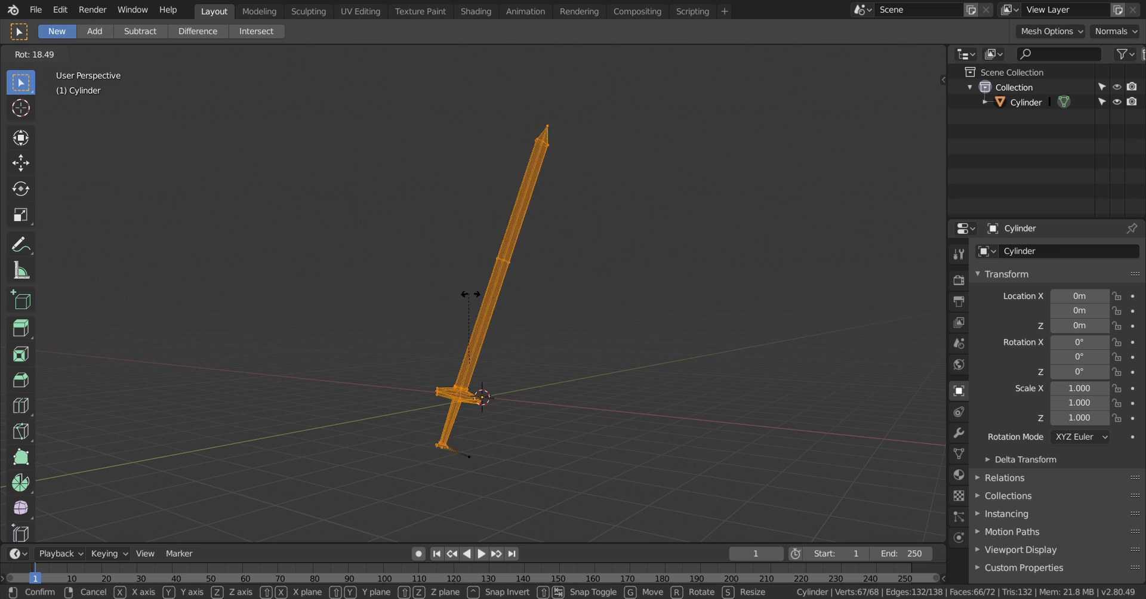
{"action": "key", "text": "Escape"}
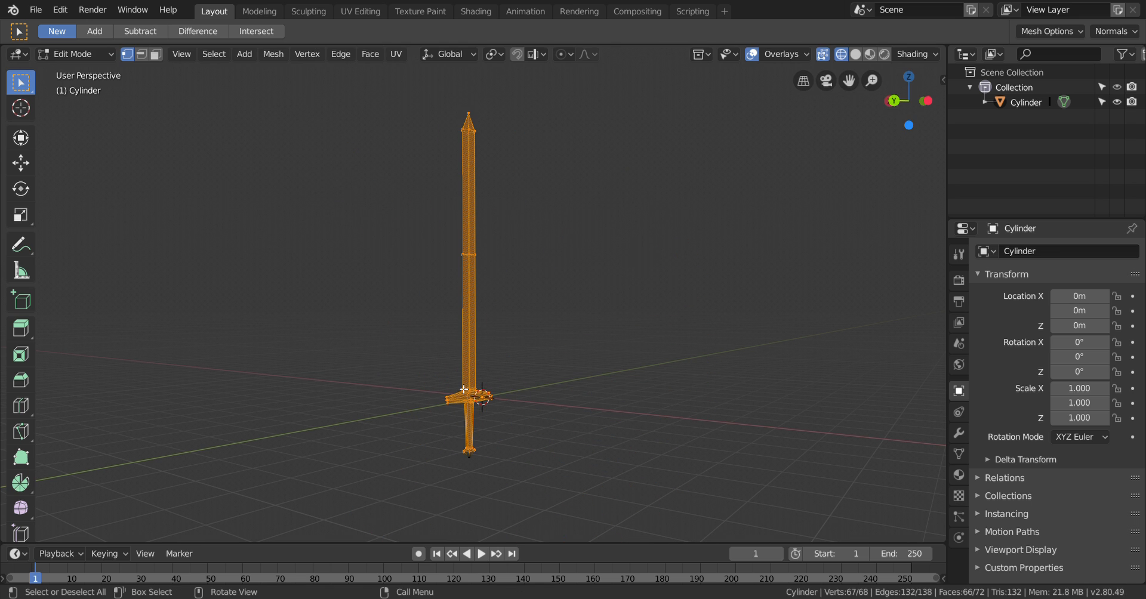
{"action": "key", "text": "r"}
{"action": "key", "text": "y"}
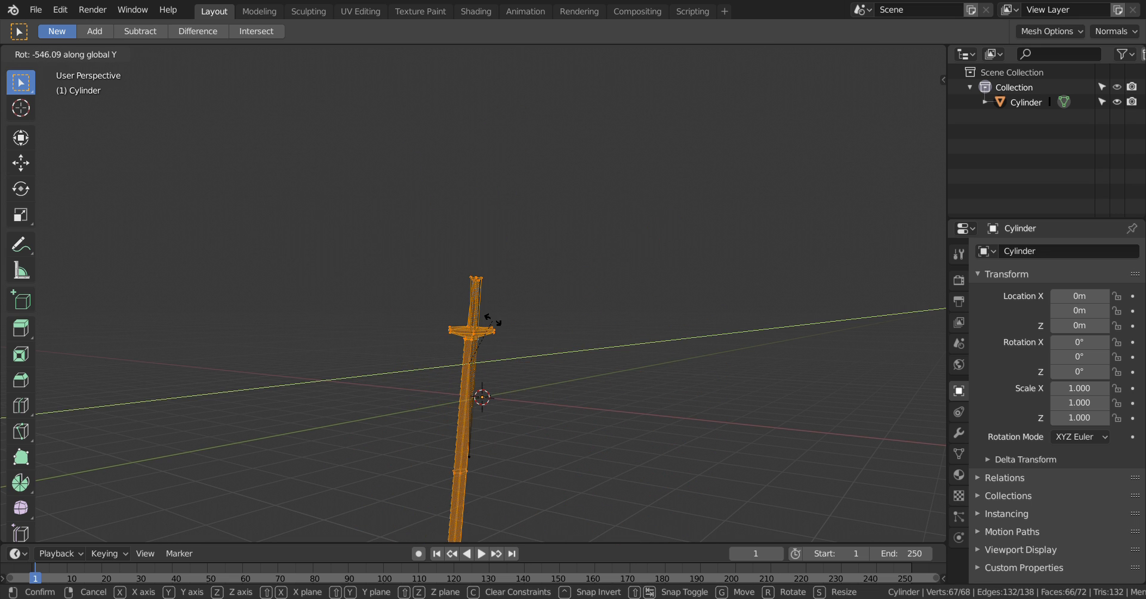
{"action": "key", "text": "r"}
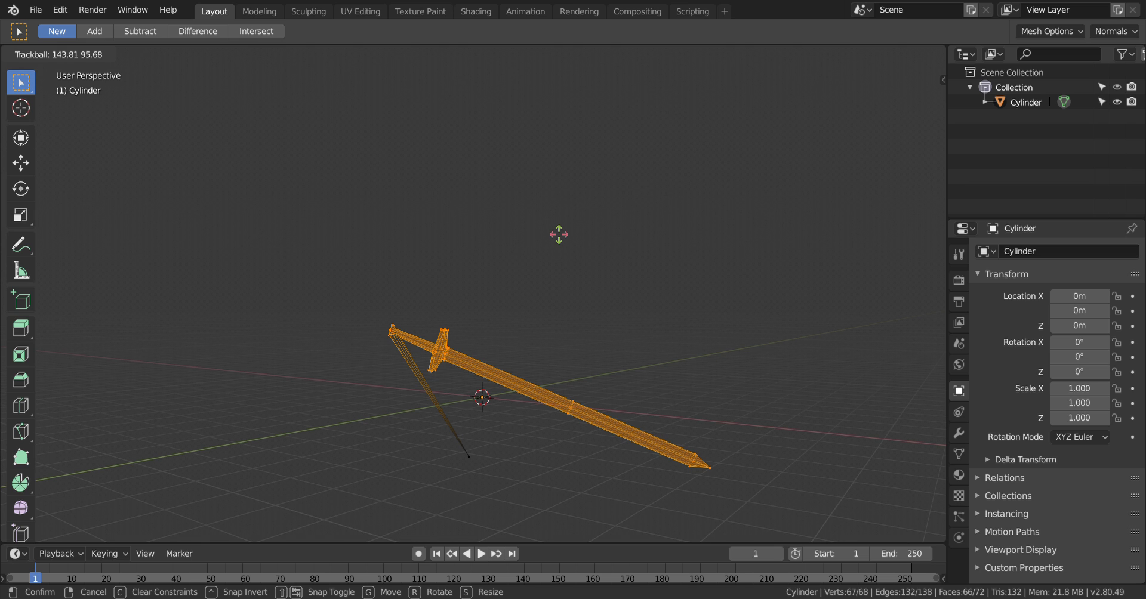
{"action": "key", "text": "Escape"}
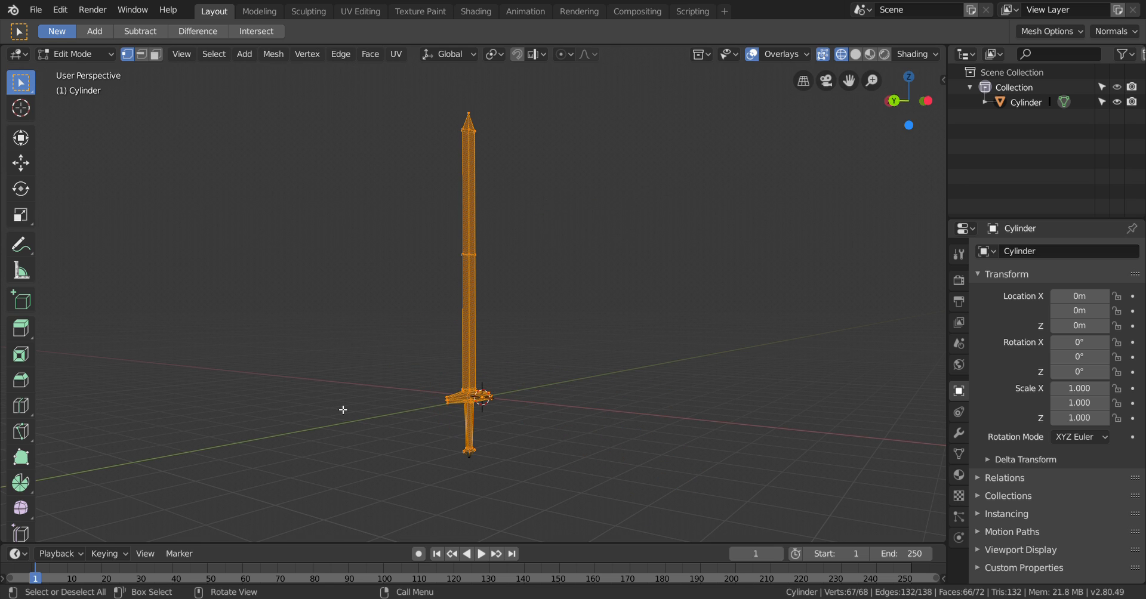
- Inspect the selected sword's wireframe, closing in on the guard, handle and pommel
{"action": "middle_click_drag", "start_coordinate": [338, 313], "coordinate": [417, 346]}
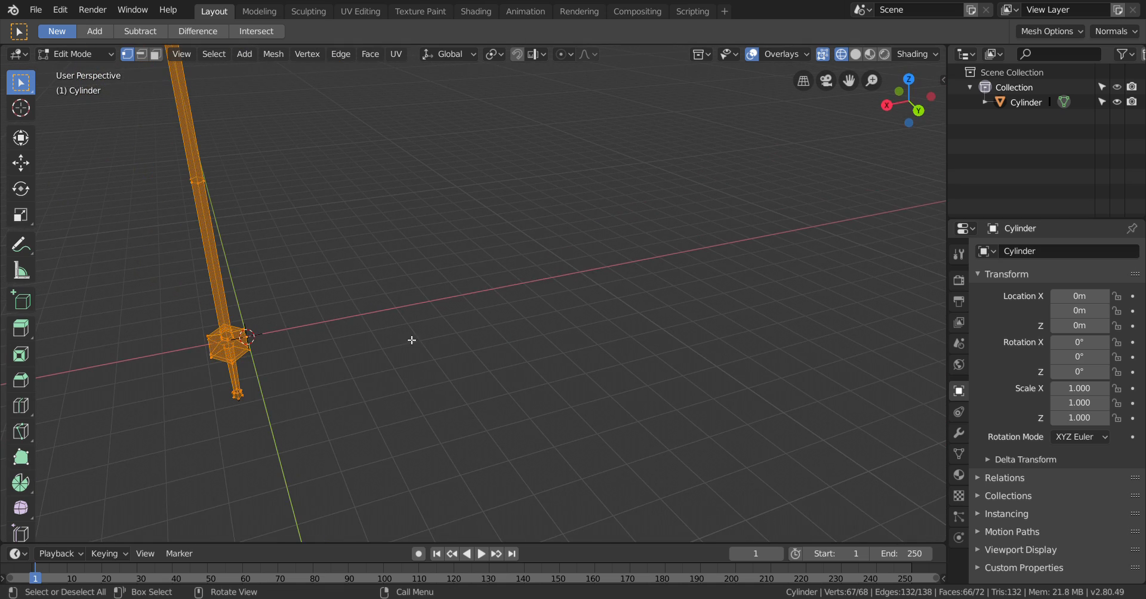
{"action": "middle_click_drag", "start_coordinate": [291, 171], "coordinate": [589, 296], "text": "shift"}
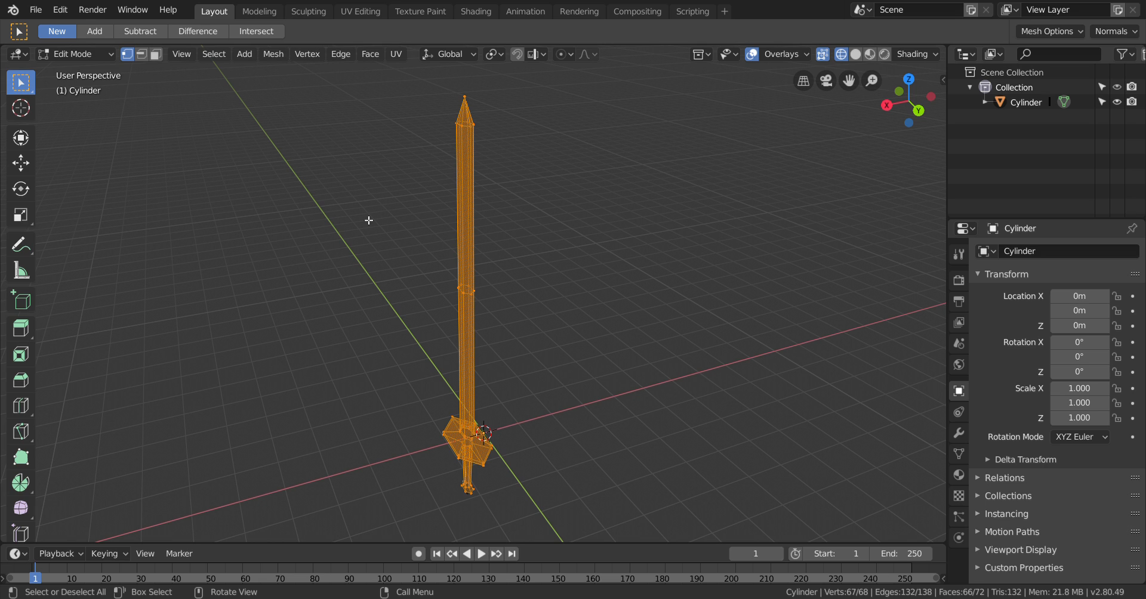
{"action": "scroll", "coordinate": [376, 239], "scroll_direction": "up", "scroll_amount": 2}
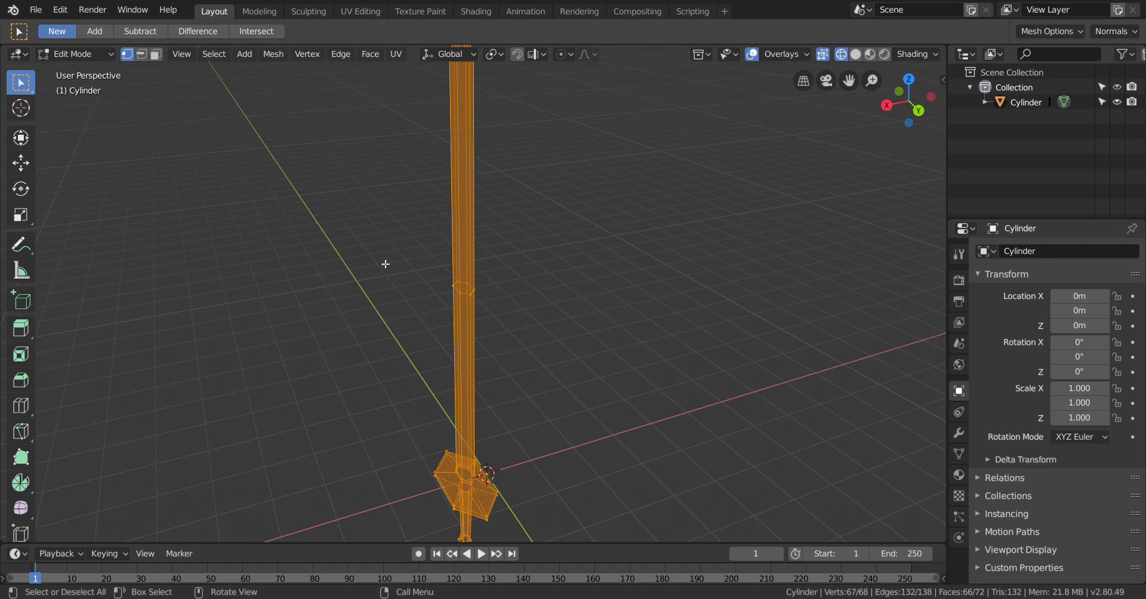
{"action": "middle_click_drag", "start_coordinate": [335, 212], "coordinate": [410, 263]}
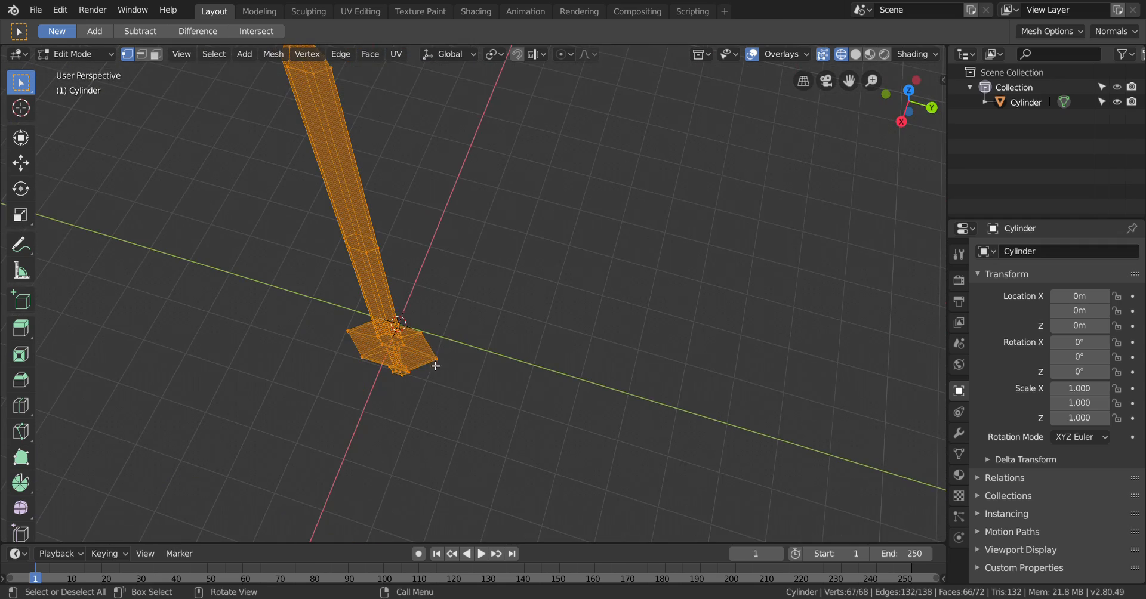
{"action": "middle_click_drag", "start_coordinate": [440, 354], "coordinate": [490, 293]}
{"action": "scroll", "coordinate": [498, 330], "scroll_direction": "up", "scroll_amount": 2}
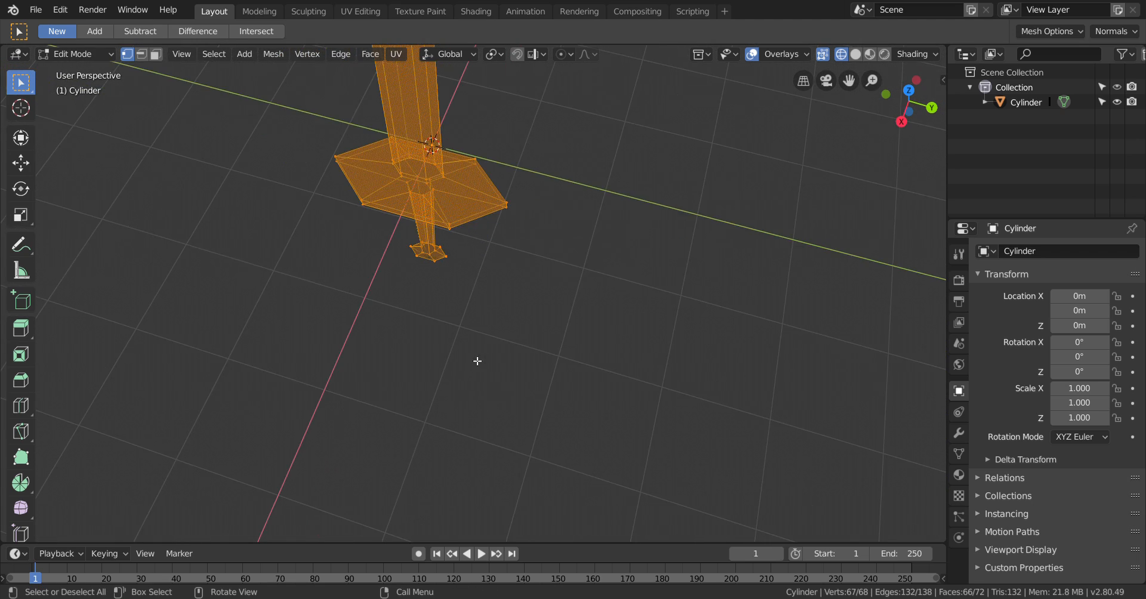
{"action": "middle_click_drag", "start_coordinate": [416, 458], "coordinate": [758, 191]}
{"action": "middle_click_drag", "start_coordinate": [471, 468], "coordinate": [731, 145]}
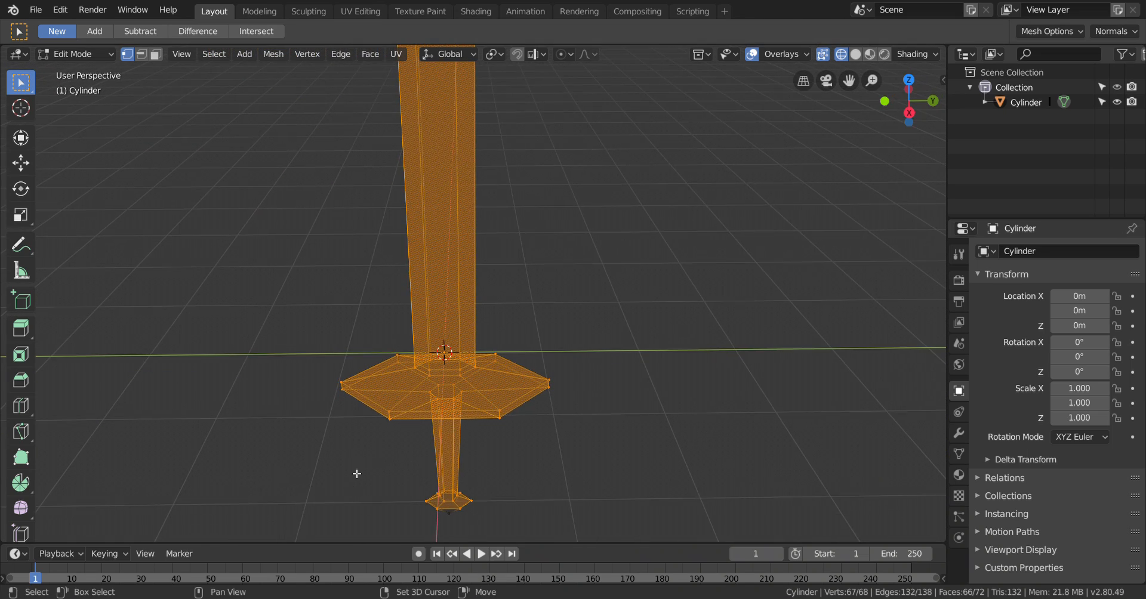
{"action": "middle_click_drag", "start_coordinate": [356, 474], "coordinate": [754, 186], "text": "shift"}
{"action": "scroll", "coordinate": [670, 486], "scroll_direction": "up", "scroll_amount": 4}
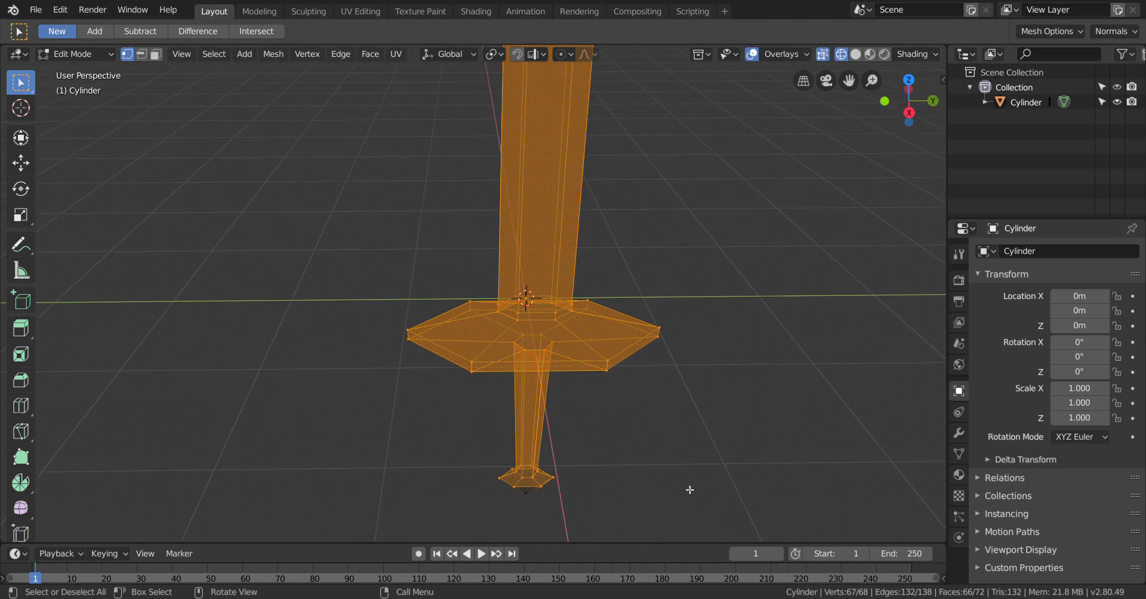
{"action": "middle_click_drag", "start_coordinate": [688, 489], "coordinate": [733, 316]}
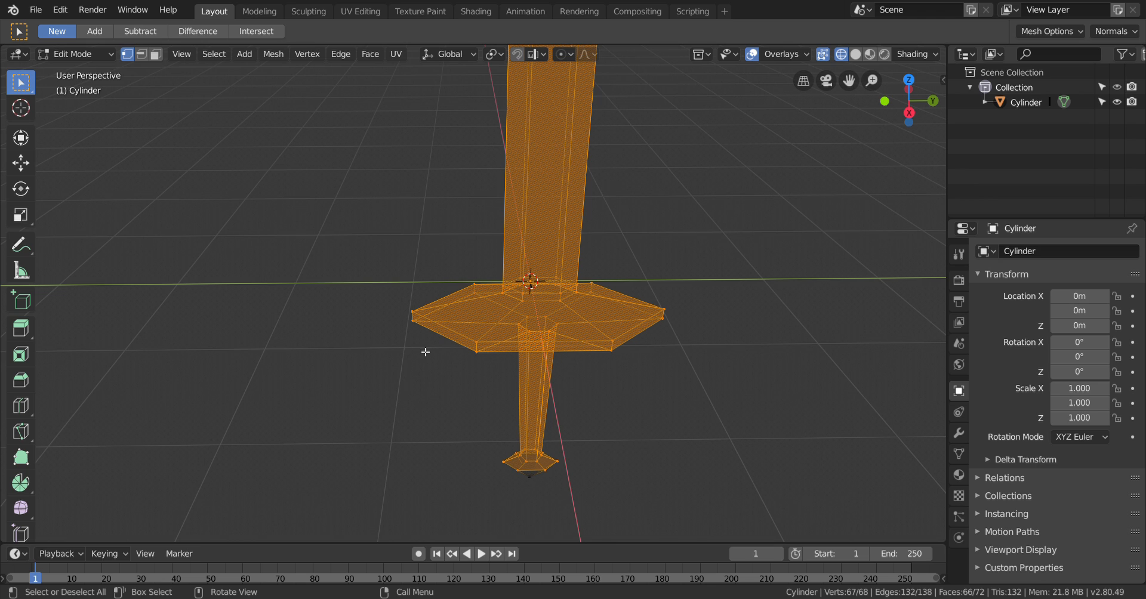
{"action": "scroll", "coordinate": [378, 448], "scroll_direction": "up", "scroll_amount": 3}
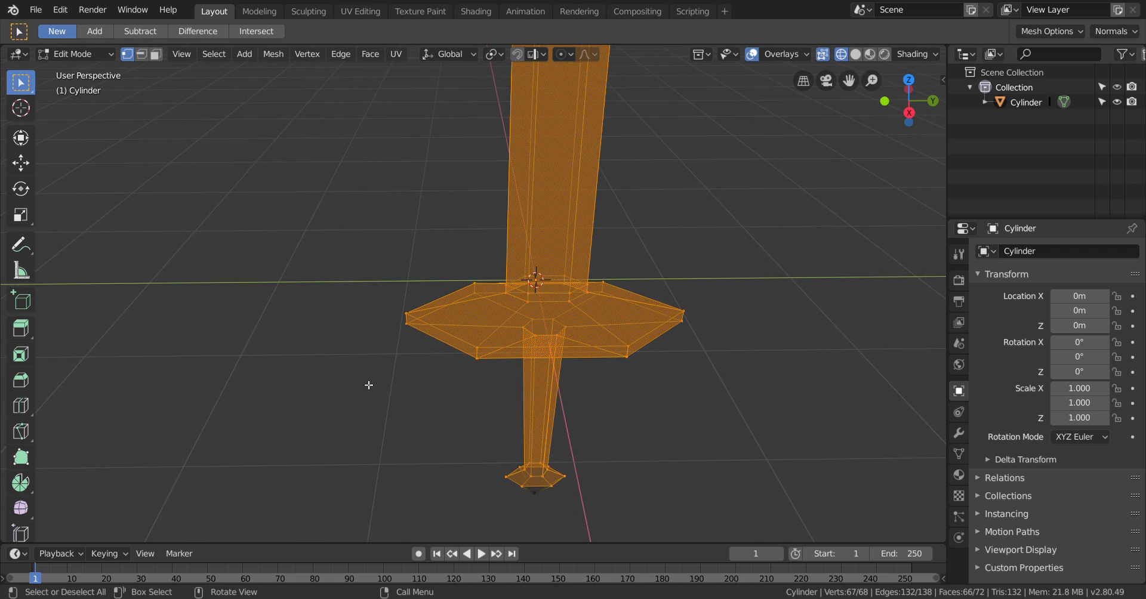
- Deselect all of the sword's geometry
{"action": "scroll", "coordinate": [370, 384], "scroll_direction": "down", "scroll_amount": 2}
{"action": "left_click", "coordinate": [393, 380]}
{"action": "scroll", "coordinate": [386, 376], "scroll_direction": "down", "scroll_amount": 3}
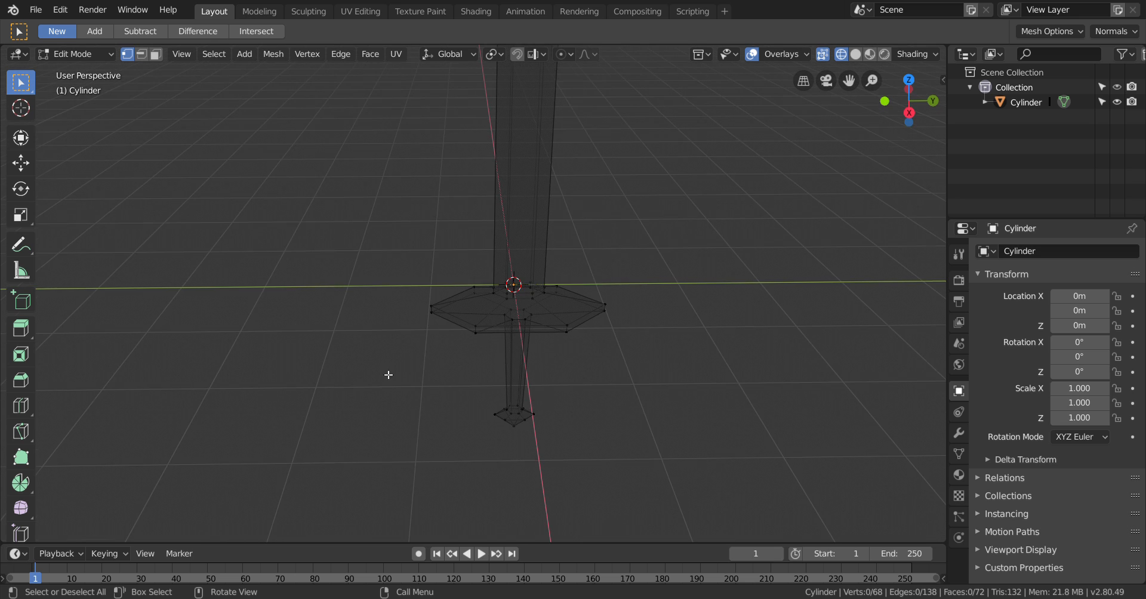
{"action": "scroll", "coordinate": [399, 423], "scroll_direction": "up", "scroll_amount": 3}
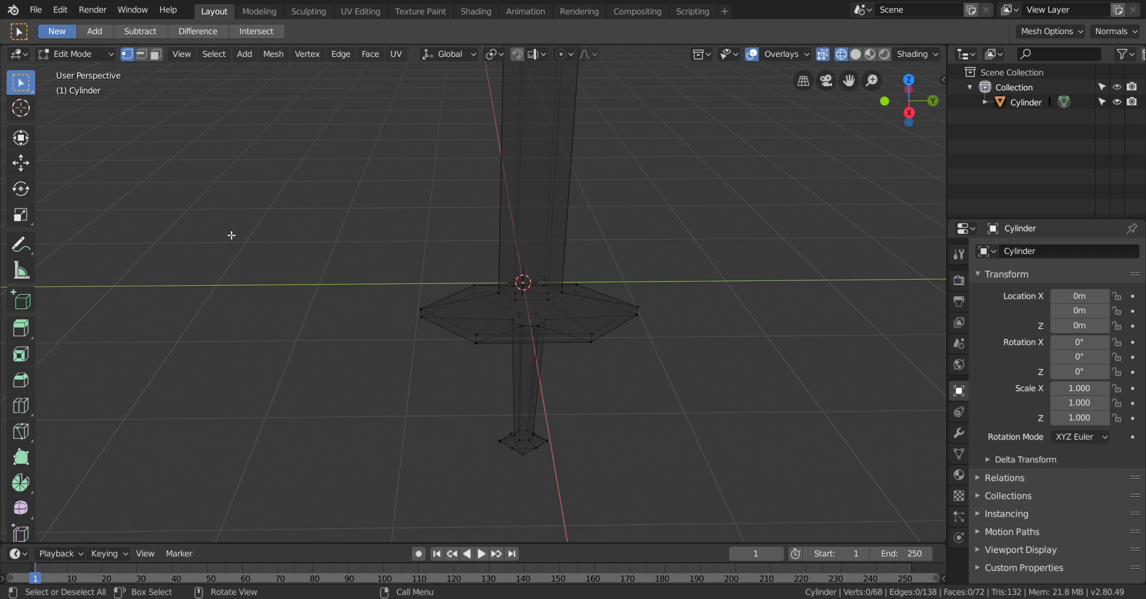
{"action": "scroll", "coordinate": [373, 448], "scroll_direction": "up", "scroll_amount": 2}
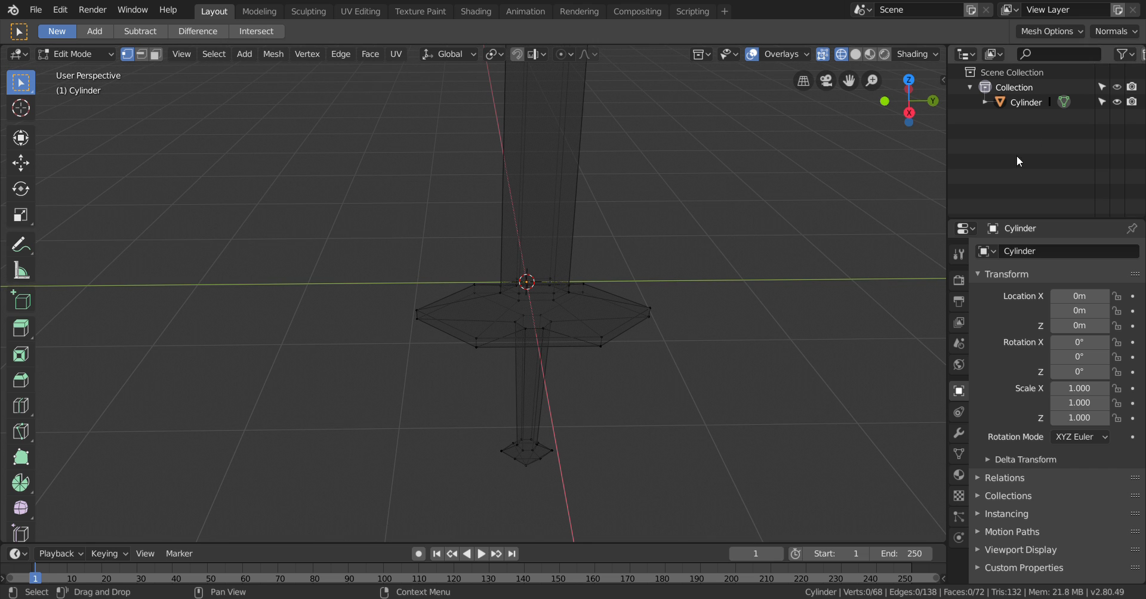
{"action": "scroll", "coordinate": [514, 388], "scroll_direction": "down", "scroll_amount": 3}
{"action": "scroll", "coordinate": [520, 401], "scroll_direction": "up", "scroll_amount": 1}
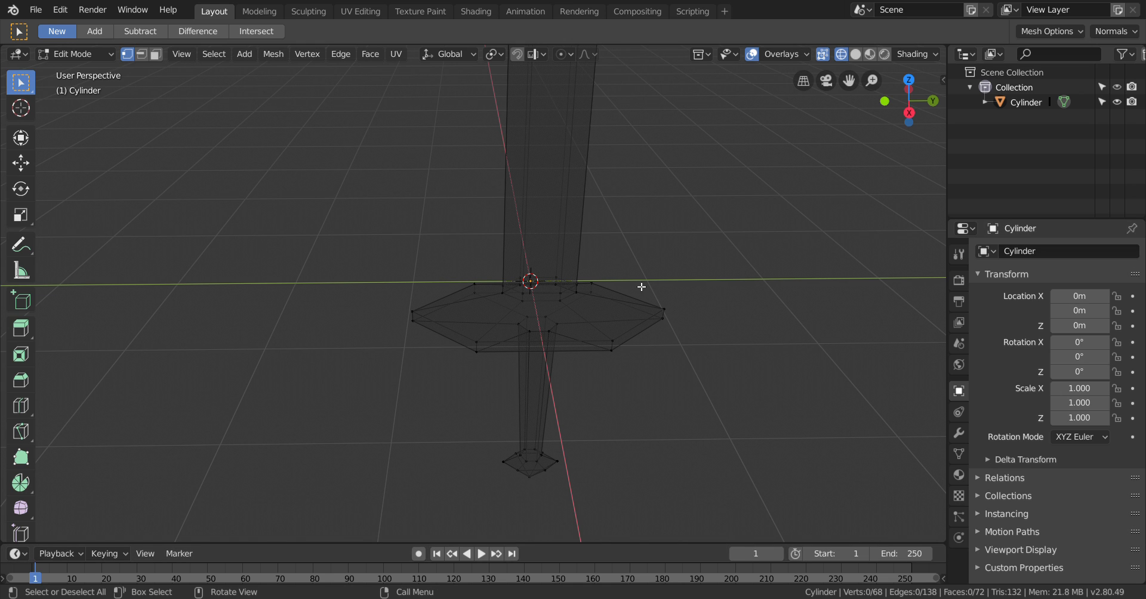
{"action": "scroll", "coordinate": [641, 287], "scroll_direction": "up", "scroll_amount": 1}
{"action": "scroll", "coordinate": [642, 286], "scroll_direction": "down", "scroll_amount": 1}
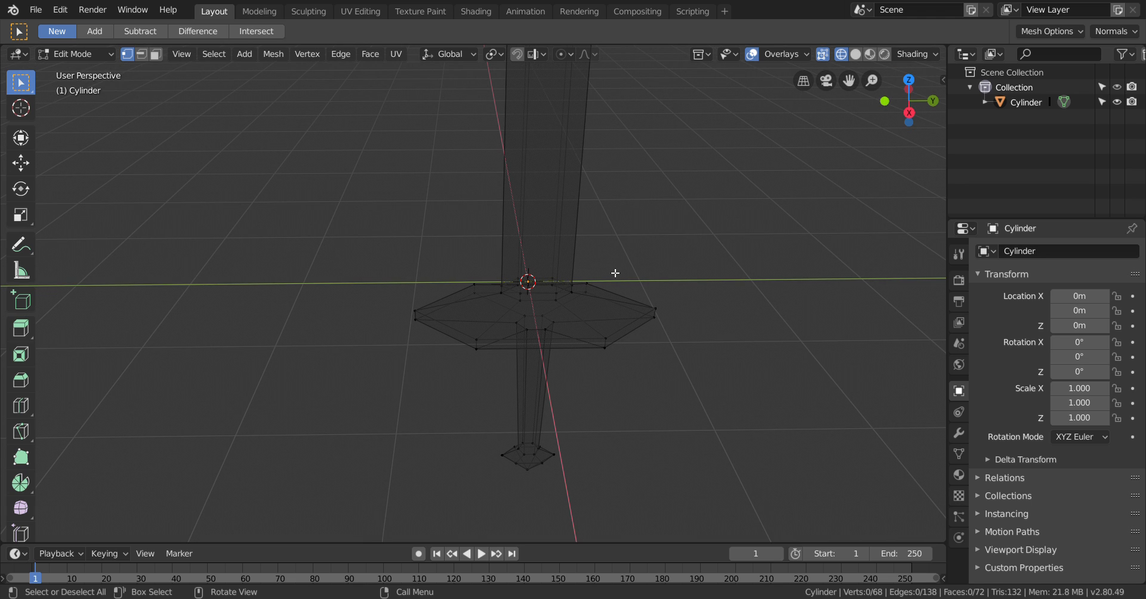
{"action": "scroll", "coordinate": [438, 248], "scroll_direction": "down", "scroll_amount": 6}
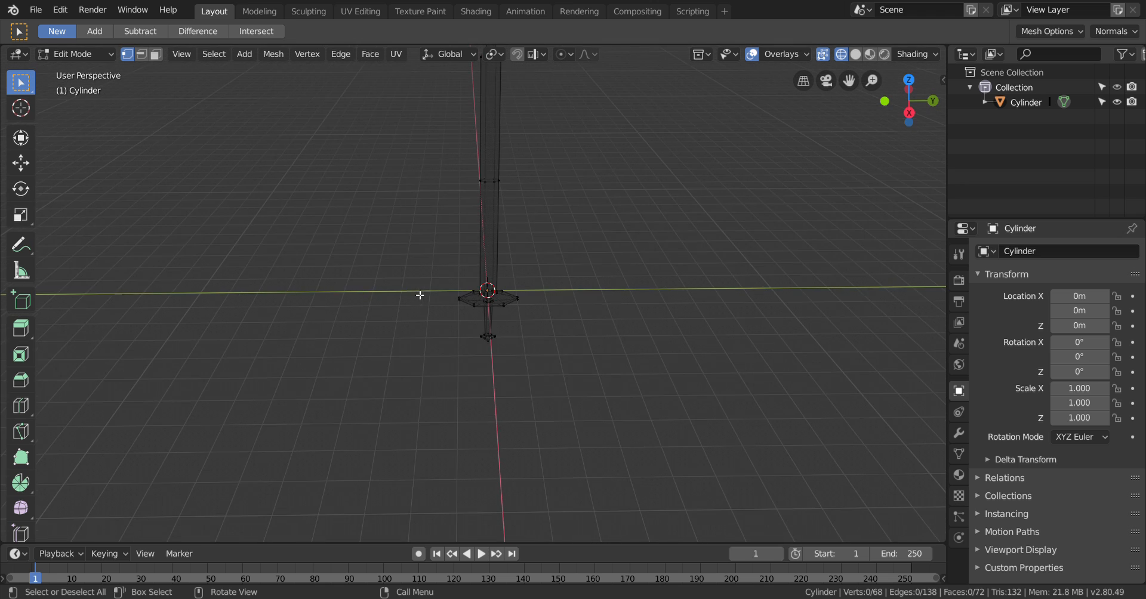
- Box-select the entire upright sword mesh, from blade tip to pommel
{"action": "middle_click_drag", "start_coordinate": [520, 271], "coordinate": [568, 335]}
{"action": "middle_click_drag", "start_coordinate": [606, 223], "coordinate": [627, 174]}
{"action": "scroll", "coordinate": [535, 330], "scroll_direction": "up", "scroll_amount": 2}
{"action": "scroll", "coordinate": [528, 352], "scroll_direction": "down", "scroll_amount": 1}
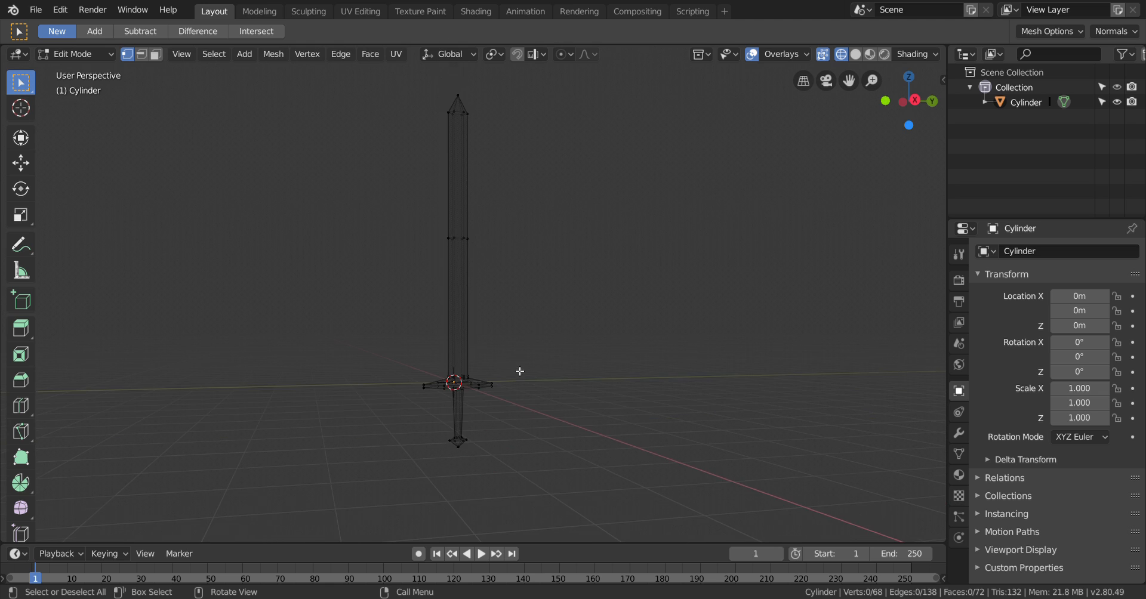
{"action": "scroll", "coordinate": [520, 340], "scroll_direction": "down", "scroll_amount": 2}
{"action": "scroll", "coordinate": [521, 322], "scroll_direction": "up", "scroll_amount": 2}
{"action": "scroll", "coordinate": [431, 390], "scroll_direction": "up", "scroll_amount": 1}
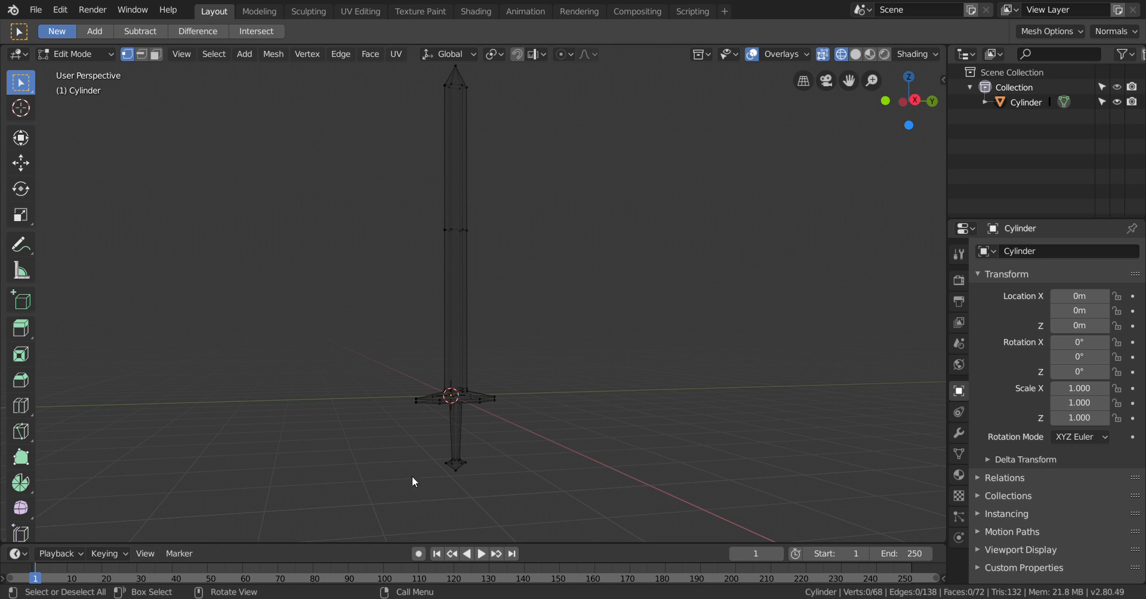
{"action": "scroll", "coordinate": [464, 440], "scroll_direction": "down", "scroll_amount": 2}
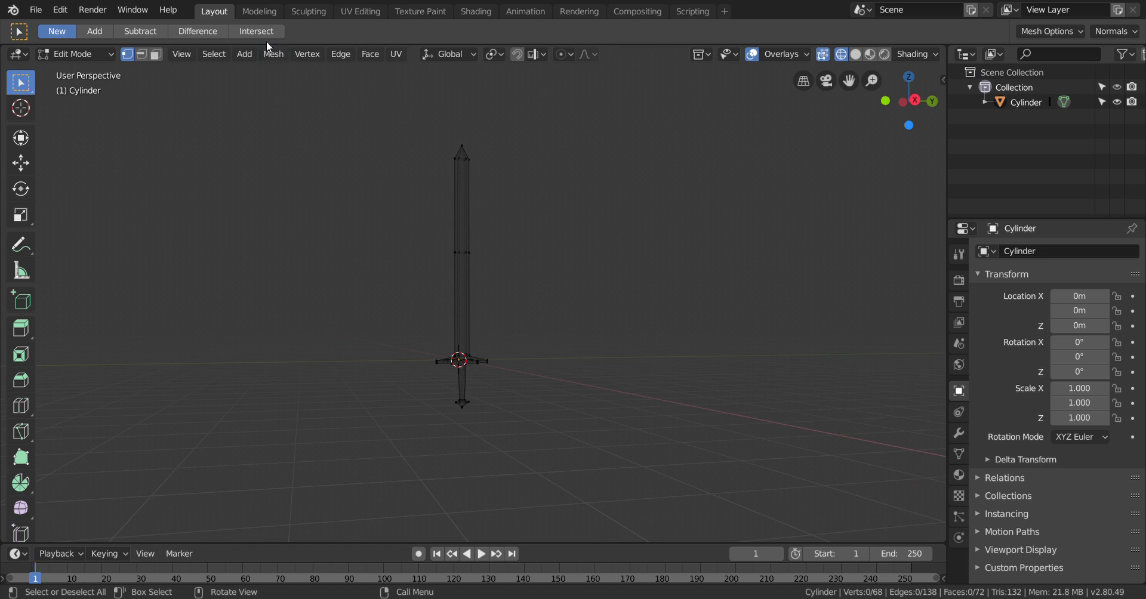
{"action": "left_click_drag", "start_coordinate": [253, 93], "coordinate": [770, 514]}
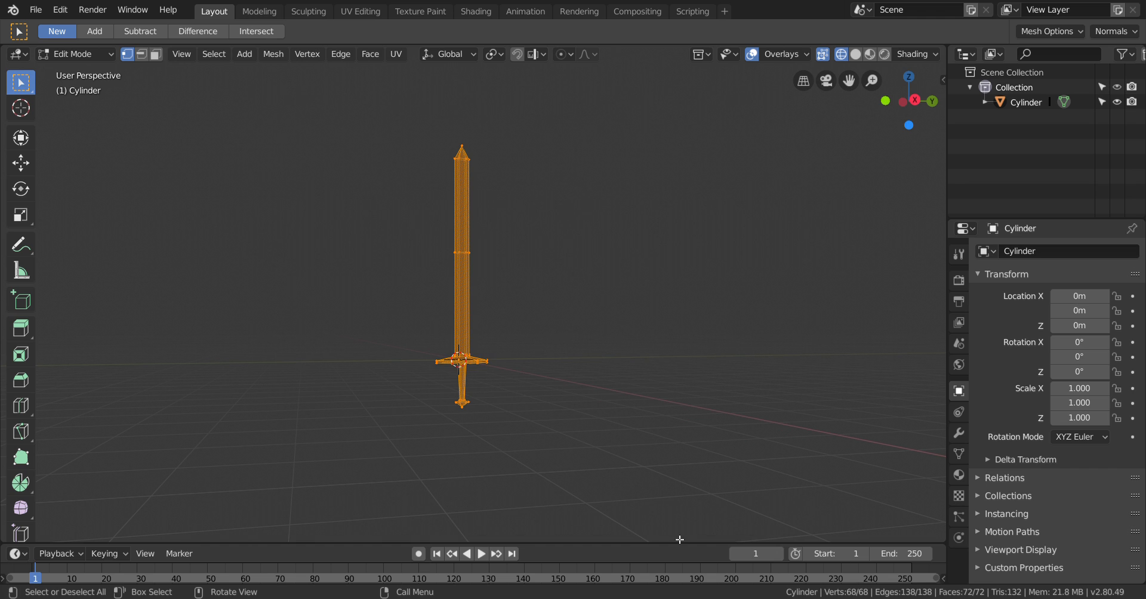
{"action": "key", "text": "r"}
{"action": "key", "text": "y"}
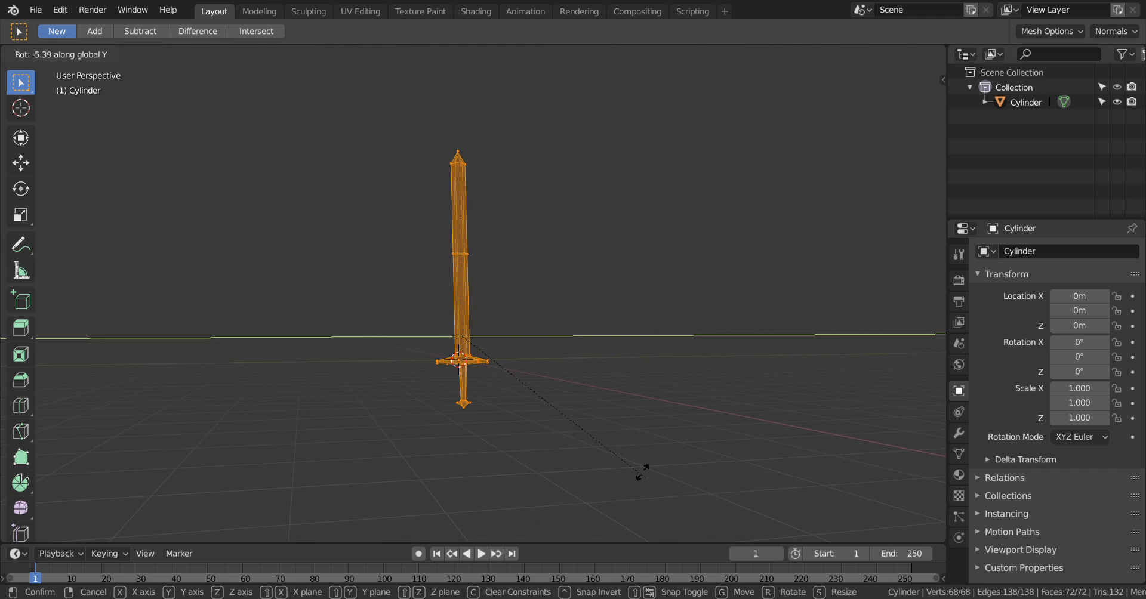
{"action": "left_click", "coordinate": [467, 291]}
- Rotate the selected sword freehand about the global X axis so its blade points diagonally downward
{"action": "key", "text": "r"}
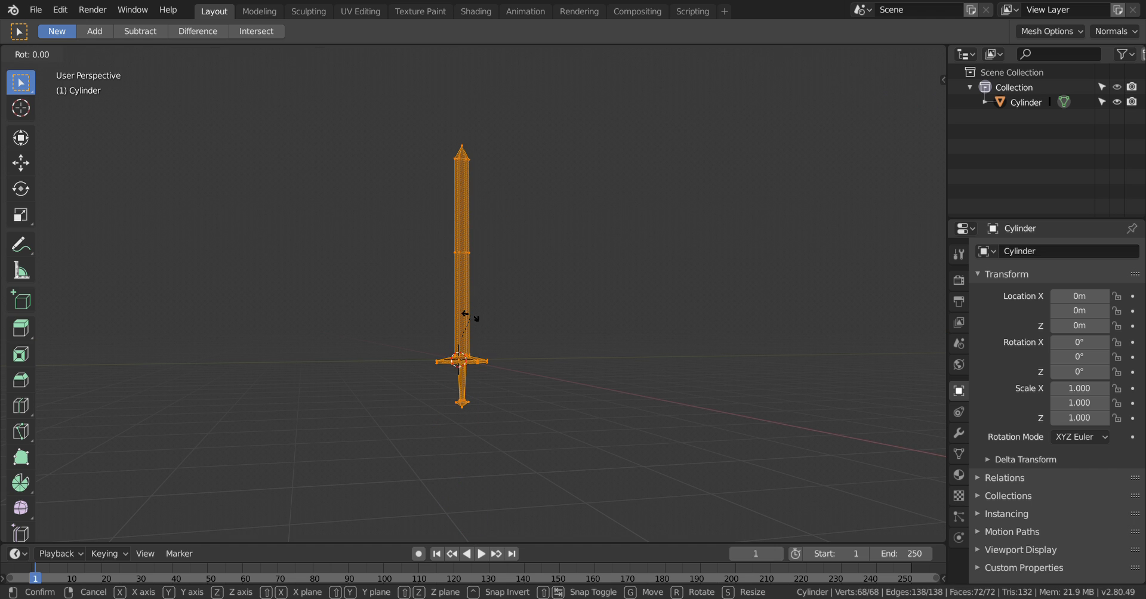
{"action": "key", "text": "x"}
{"action": "left_click", "coordinate": [401, 399]}
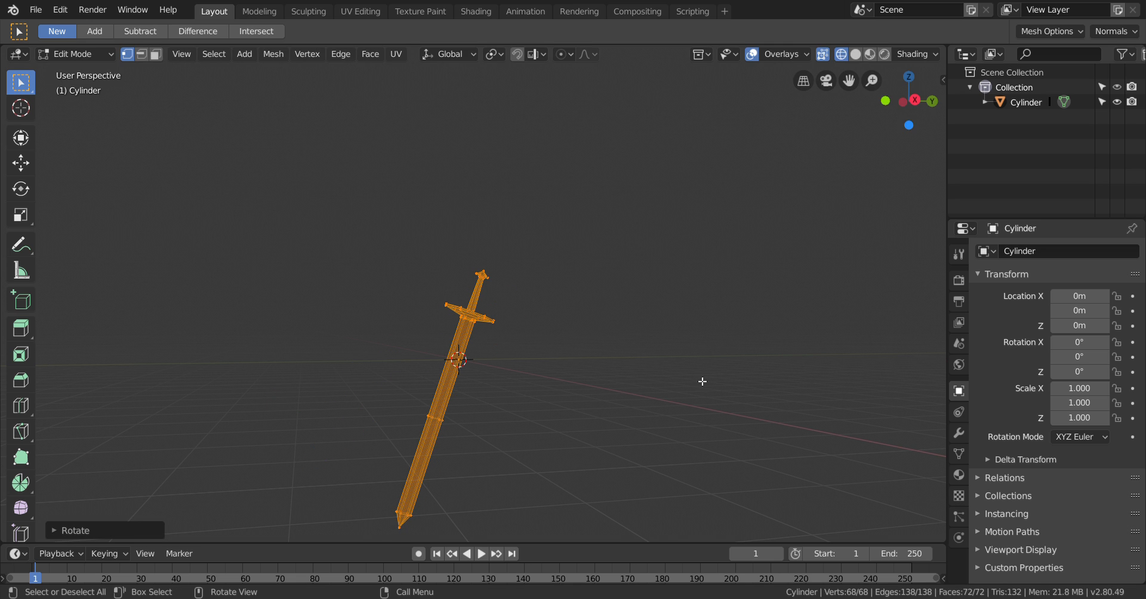
- Move the tilted sword upward so its blade tip sits next to the world origin
{"action": "middle_click_drag", "start_coordinate": [707, 384], "coordinate": [664, 406]}
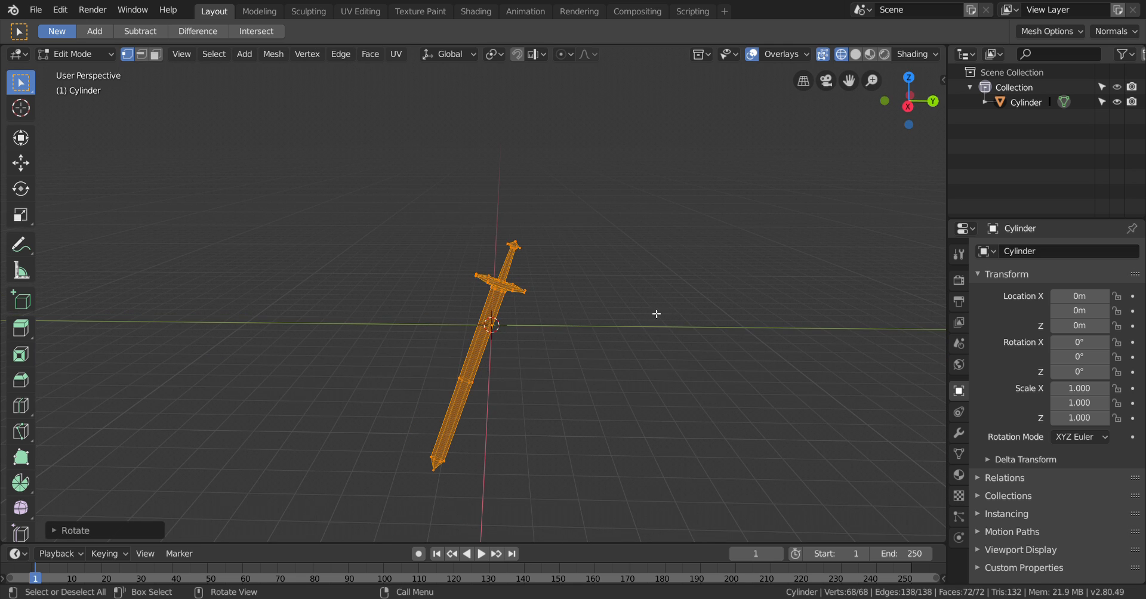
{"action": "key", "text": "g"}
{"action": "left_click", "coordinate": [615, 271]}
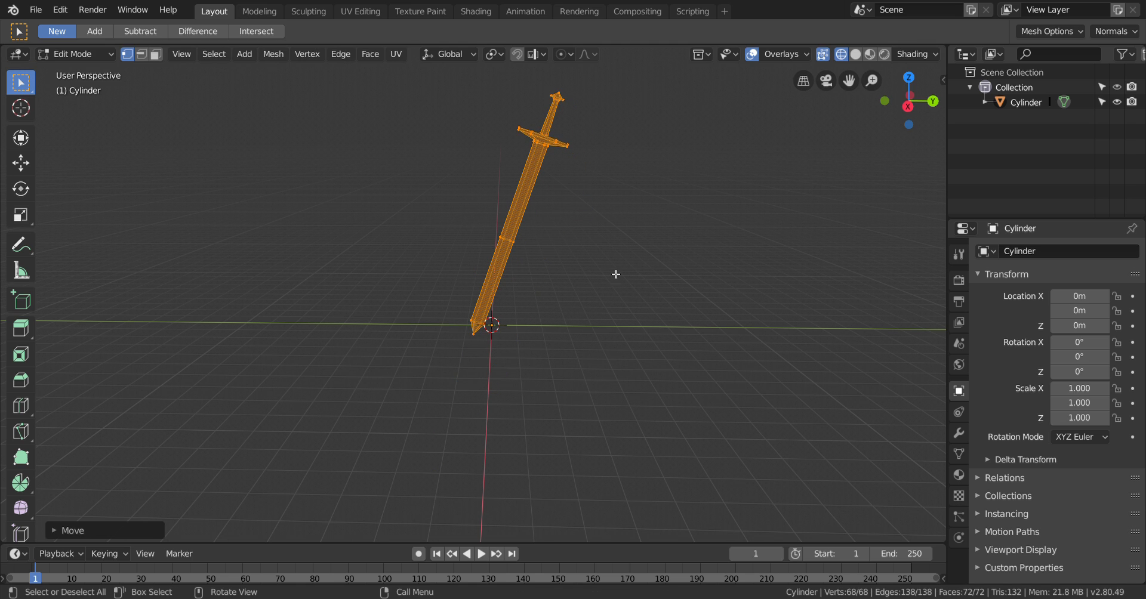
- Deselect the sword's geometry and switch the viewport shading to Solid
{"action": "scroll", "coordinate": [586, 335], "scroll_direction": "up", "scroll_amount": 2}
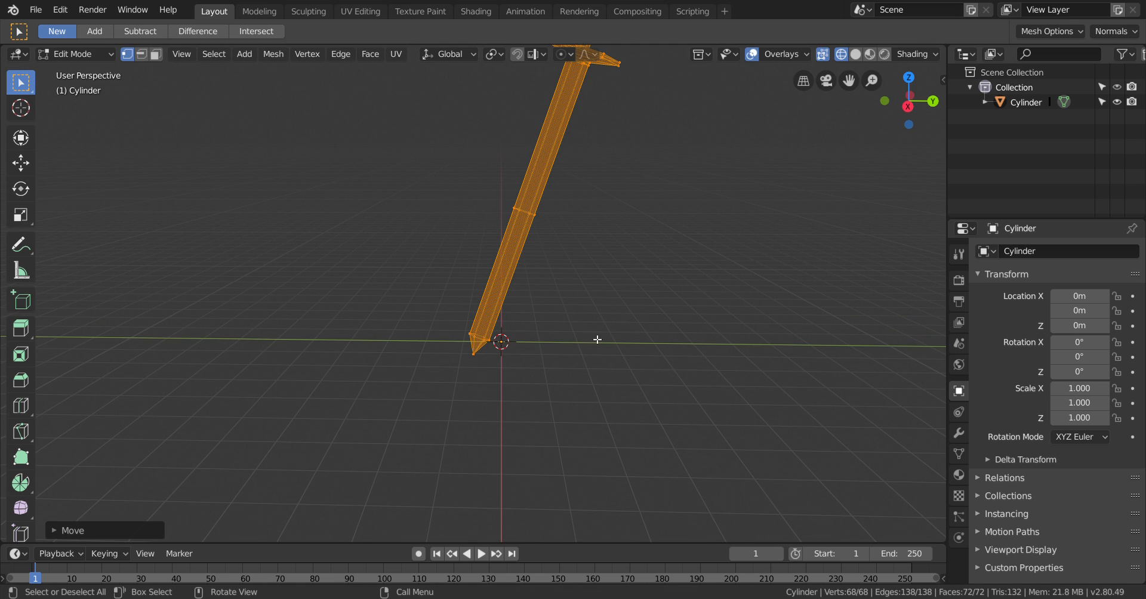
{"action": "left_click", "coordinate": [565, 259]}
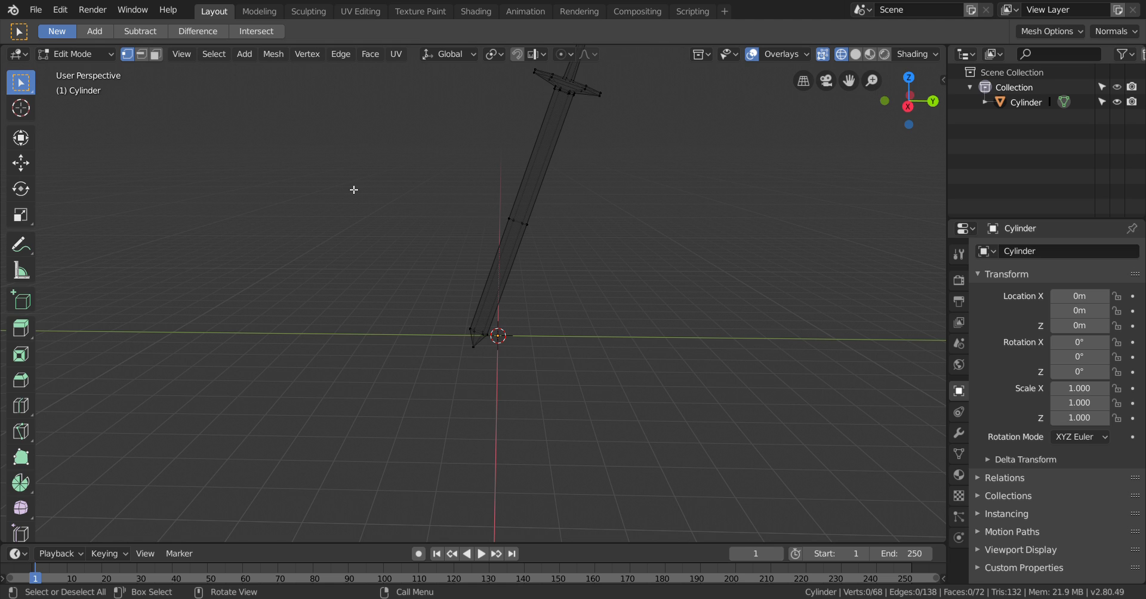
{"action": "key", "text": "z"}
{"action": "left_click", "coordinate": [483, 178]}
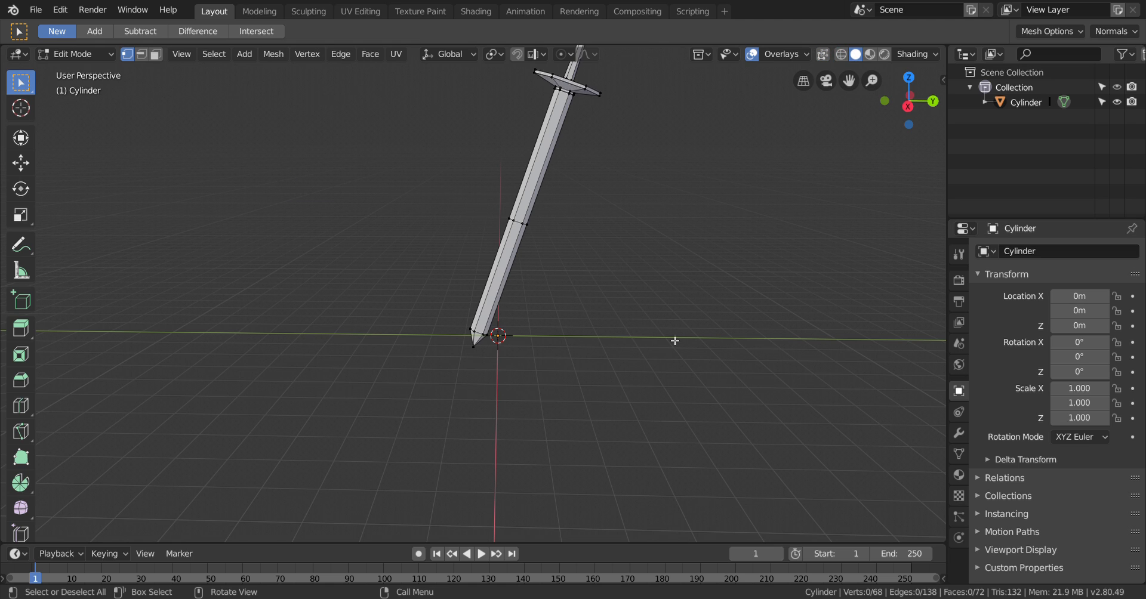
- Examine the tilted sword in solid shading from several angles, from blade tip to pommel
{"action": "scroll", "coordinate": [632, 315], "scroll_direction": "down", "scroll_amount": 1}
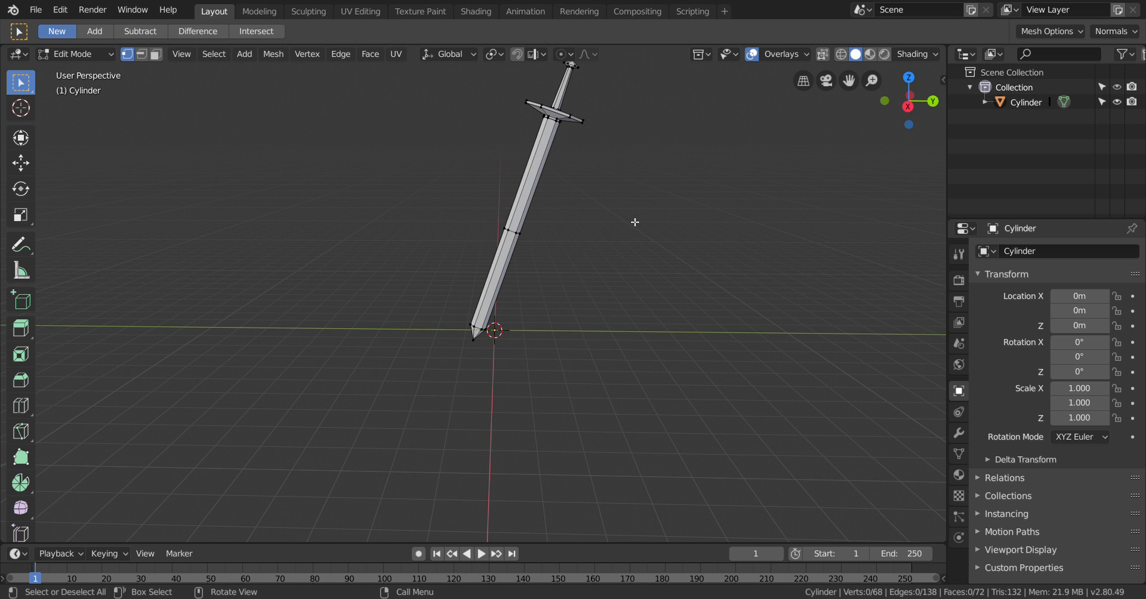
{"action": "scroll", "coordinate": [635, 223], "scroll_direction": "down", "scroll_amount": 1}
{"action": "scroll", "coordinate": [605, 415], "scroll_direction": "up", "scroll_amount": 2}
{"action": "scroll", "coordinate": [620, 448], "scroll_direction": "up", "scroll_amount": 1}
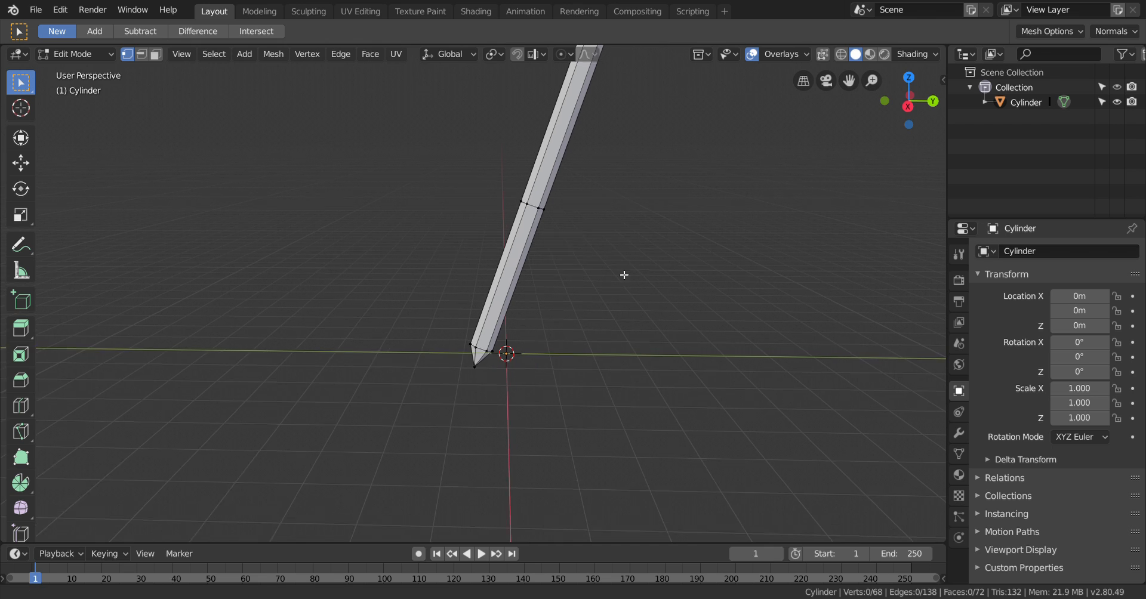
{"action": "middle_click_drag", "start_coordinate": [624, 274], "coordinate": [533, 434], "text": "shift"}
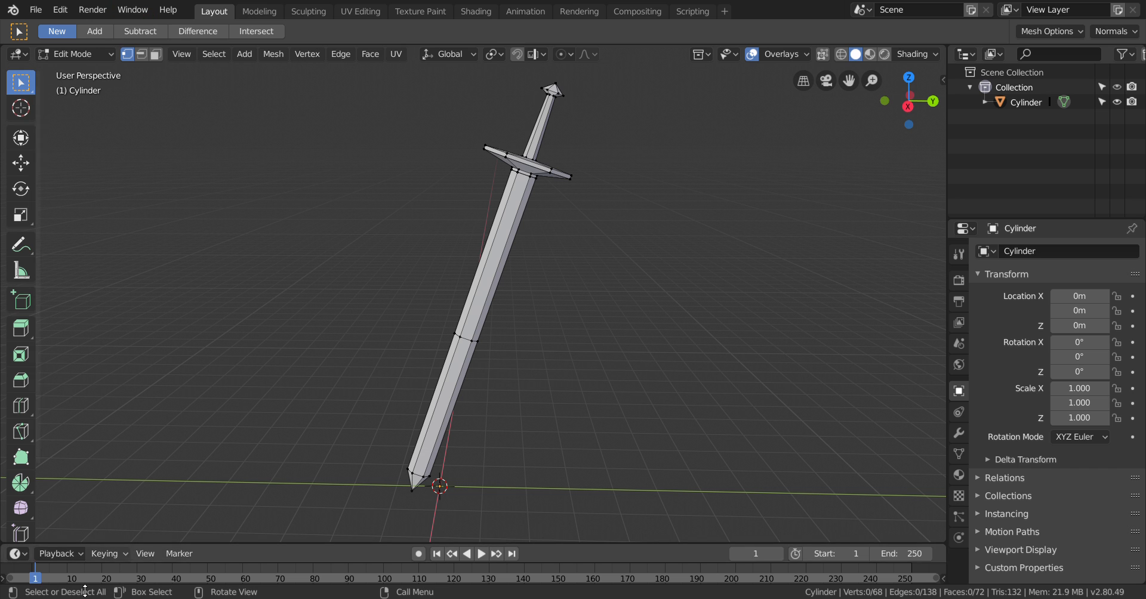
{"action": "middle_click_drag", "start_coordinate": [323, 340], "coordinate": [384, 310]}
{"action": "middle_click_drag", "start_coordinate": [343, 346], "coordinate": [219, 442]}
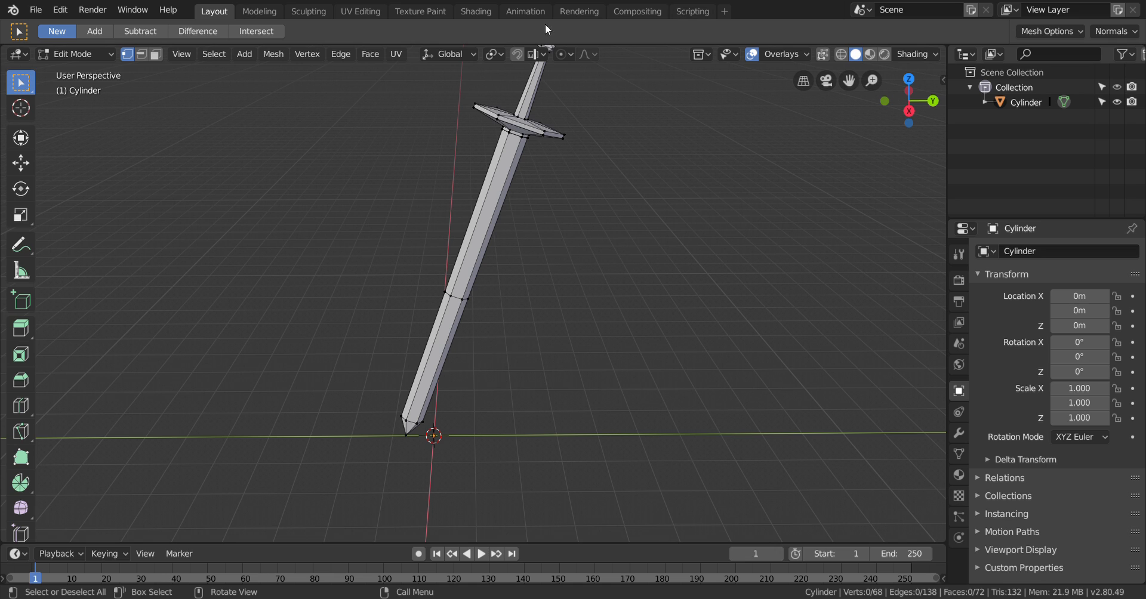
{"action": "middle_click_drag", "start_coordinate": [501, 361], "coordinate": [522, 349]}
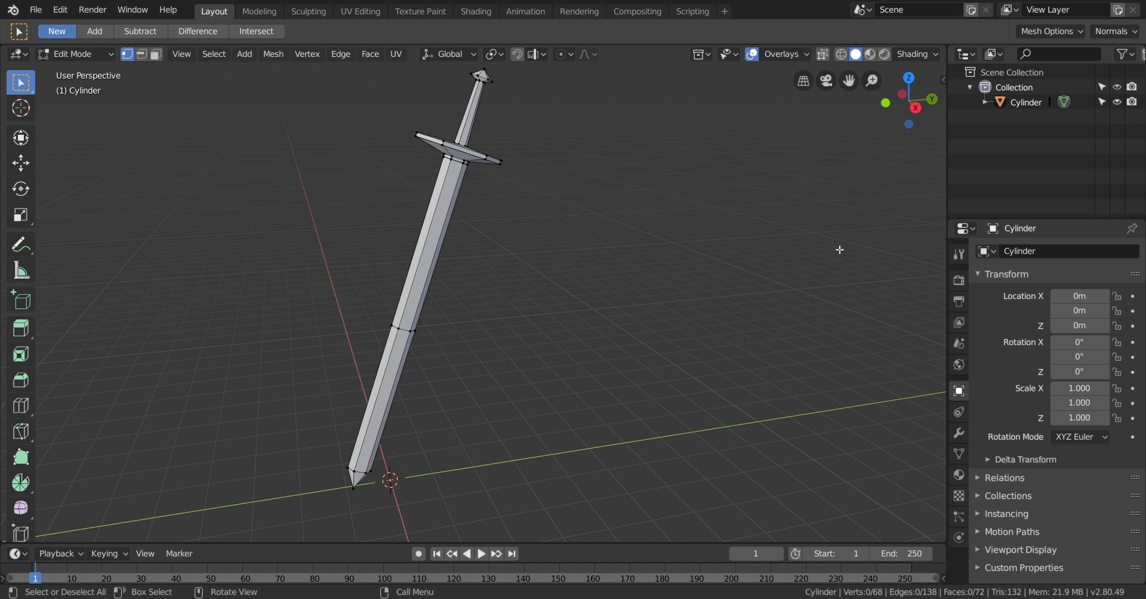
{"action": "middle_click_drag", "start_coordinate": [555, 464], "coordinate": [424, 457]}
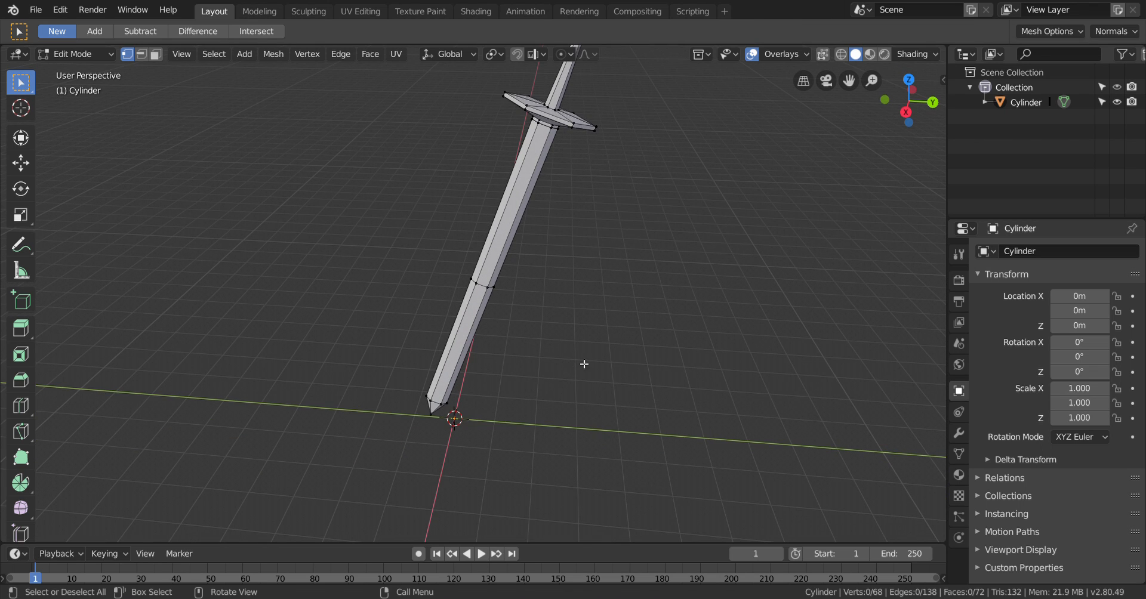
{"action": "middle_click_drag", "start_coordinate": [679, 221], "coordinate": [670, 249]}
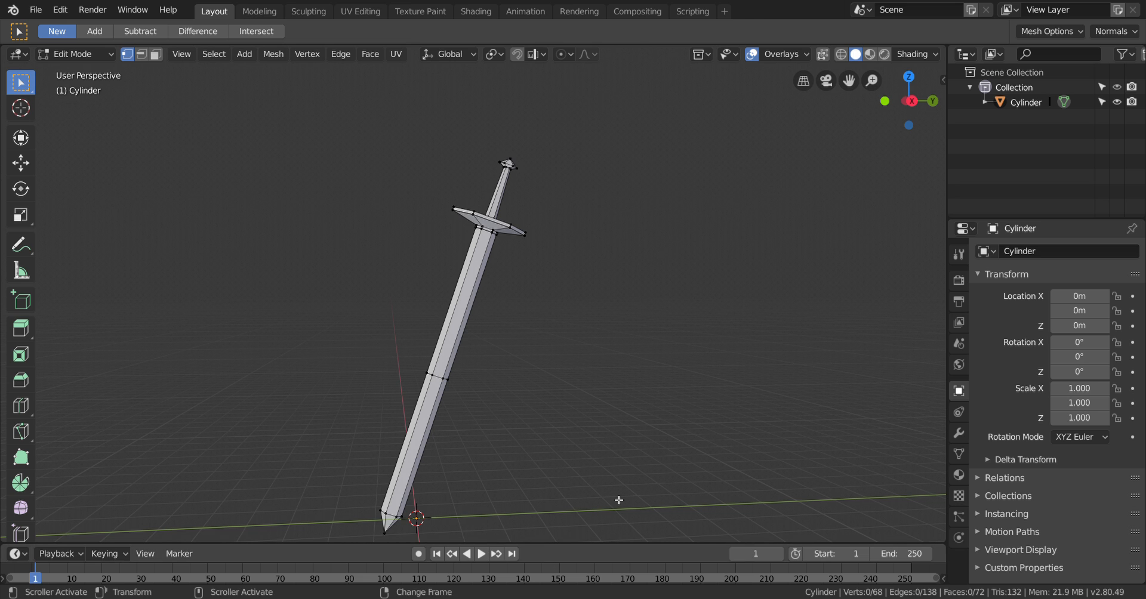
{"action": "middle_click_drag", "start_coordinate": [697, 332], "coordinate": [671, 348]}
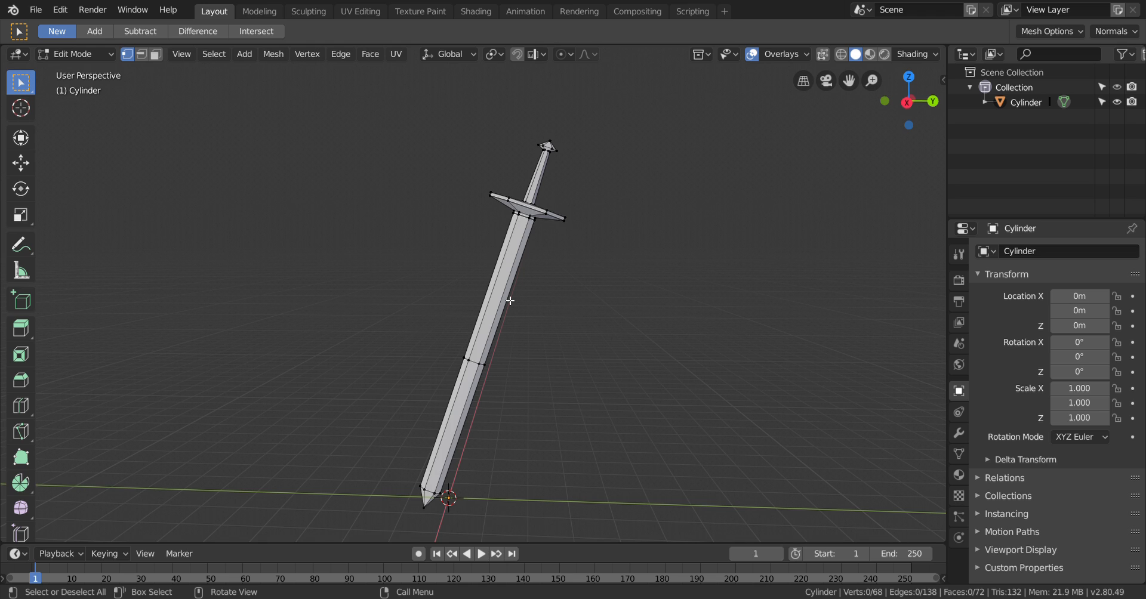
{"action": "middle_click_drag", "start_coordinate": [454, 357], "coordinate": [471, 349]}
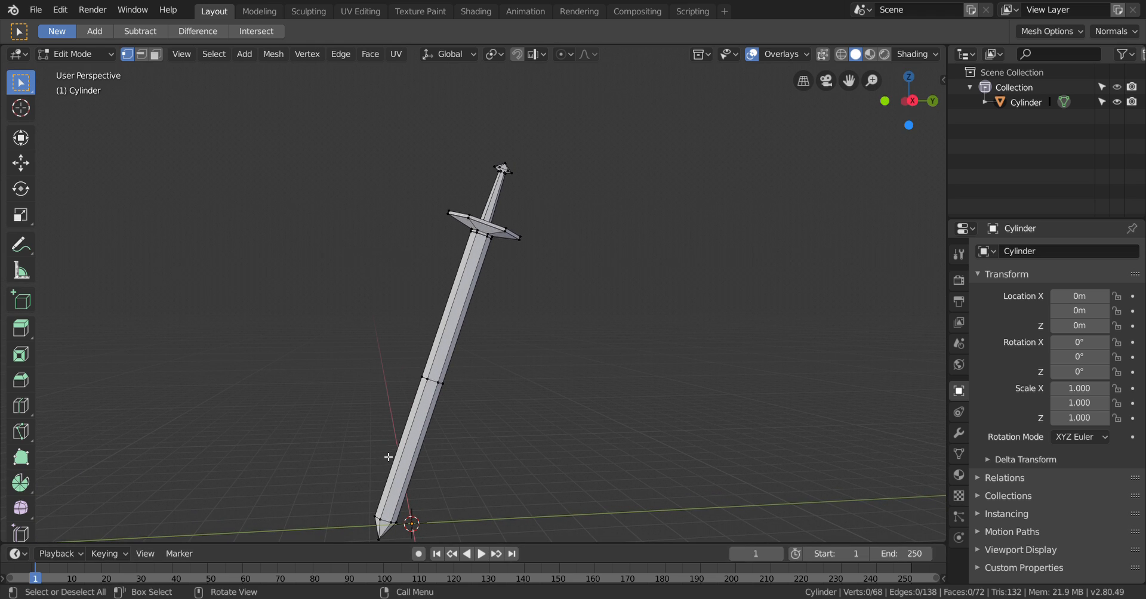
{"action": "scroll", "coordinate": [359, 384], "scroll_direction": "up", "scroll_amount": 1}
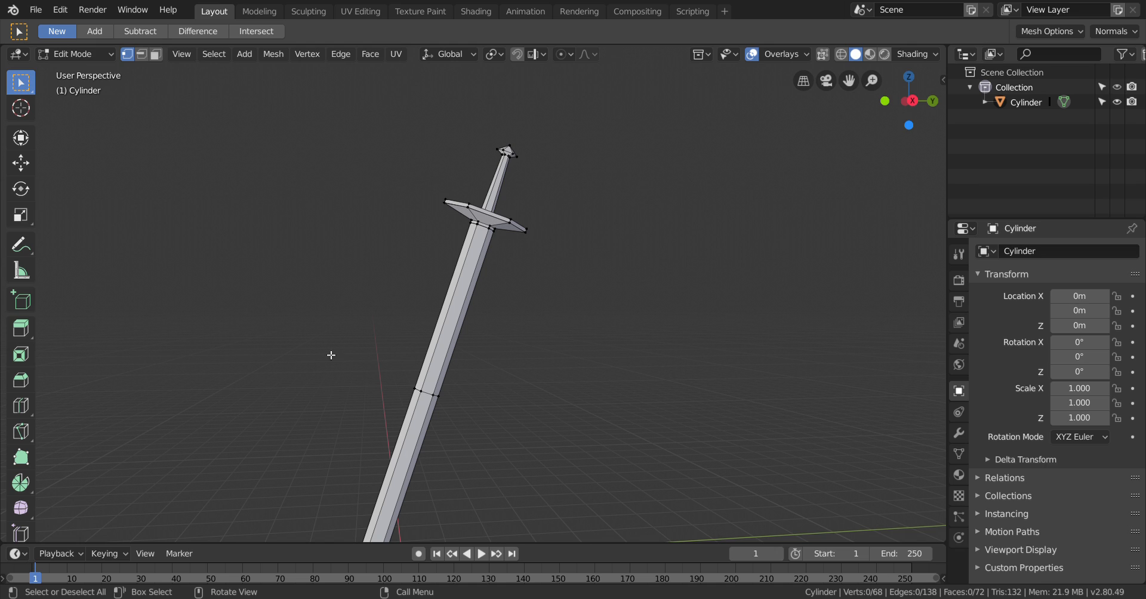
{"action": "middle_click_drag", "start_coordinate": [640, 268], "coordinate": [614, 286]}
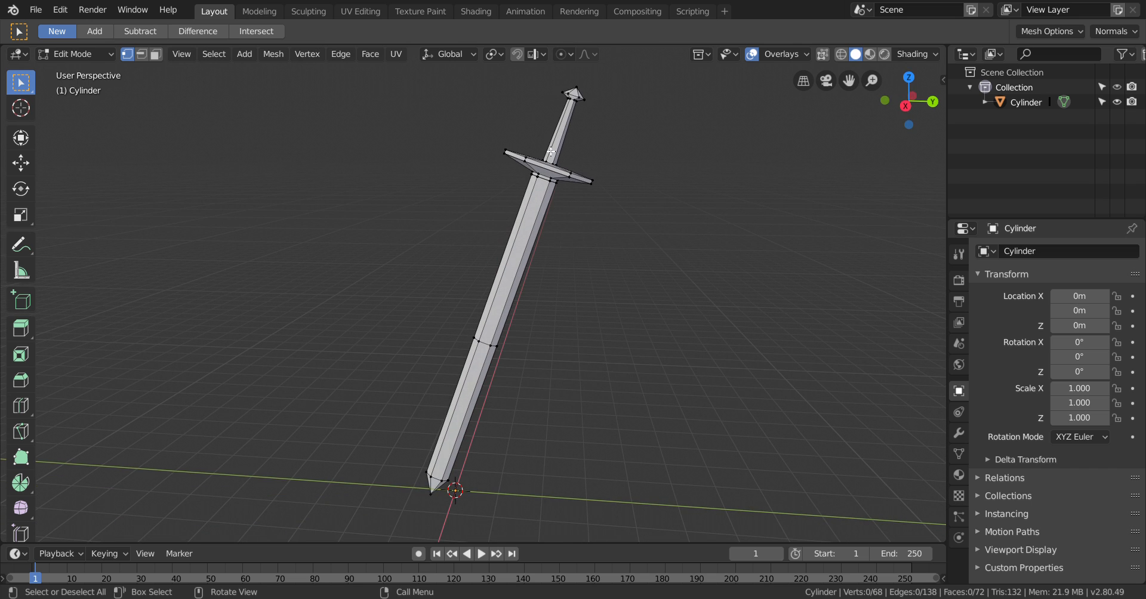
- Inspect the guard, handle and pommel up close and compare them with the whole sword from a distance
{"action": "scroll", "coordinate": [518, 160], "scroll_direction": "up", "scroll_amount": 2}
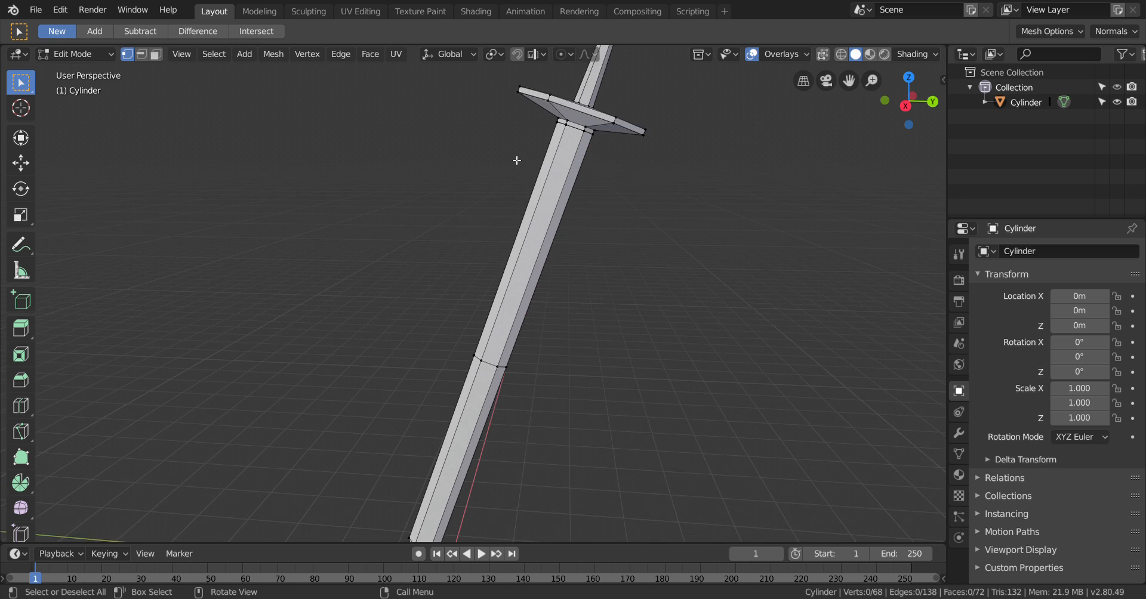
{"action": "scroll", "coordinate": [517, 161], "scroll_direction": "up", "scroll_amount": 1}
{"action": "scroll", "coordinate": [832, 300], "scroll_direction": "down", "scroll_amount": 5}
{"action": "scroll", "coordinate": [832, 299], "scroll_direction": "up", "scroll_amount": 5}
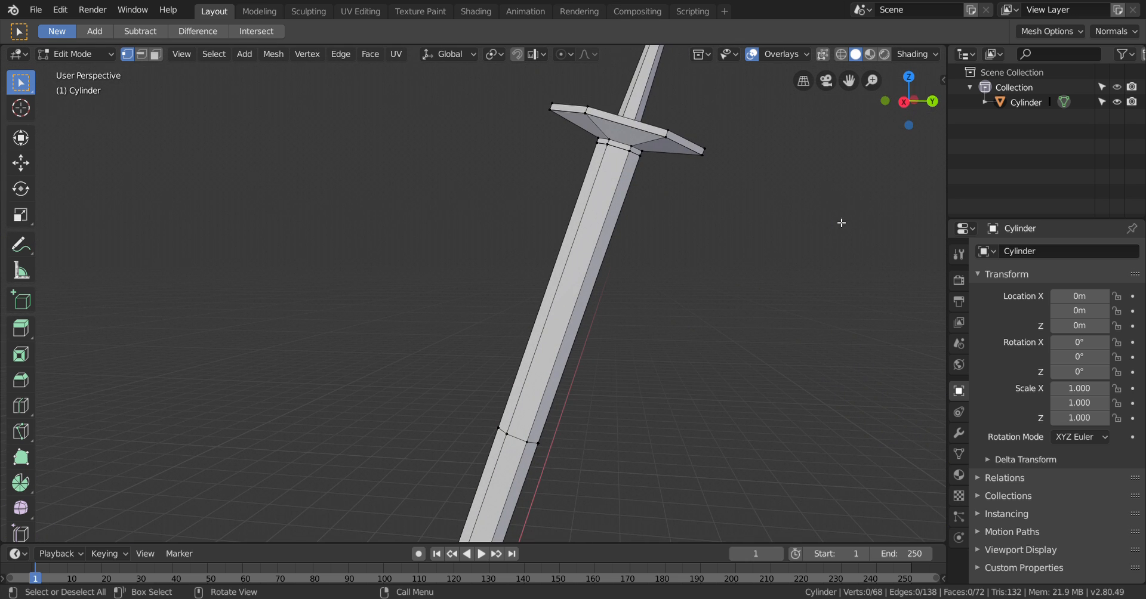
{"action": "scroll", "coordinate": [729, 348], "scroll_direction": "down", "scroll_amount": 4}
{"action": "scroll", "coordinate": [686, 402], "scroll_direction": "up", "scroll_amount": 6}
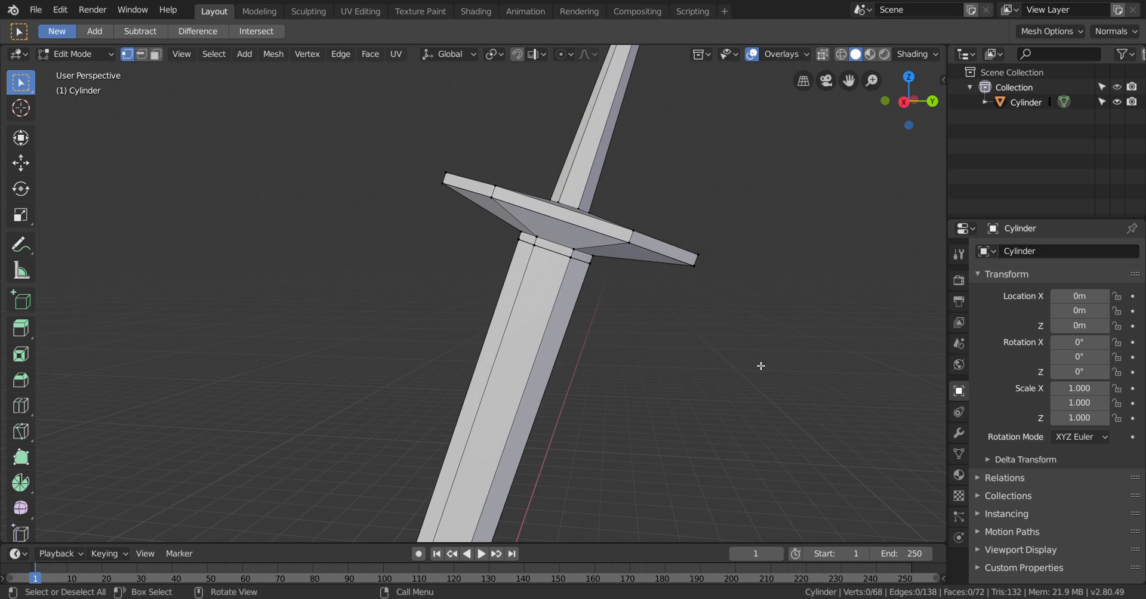
{"action": "scroll", "coordinate": [756, 365], "scroll_direction": "up", "scroll_amount": 1}
{"action": "middle_click_drag", "start_coordinate": [801, 281], "coordinate": [670, 340]}
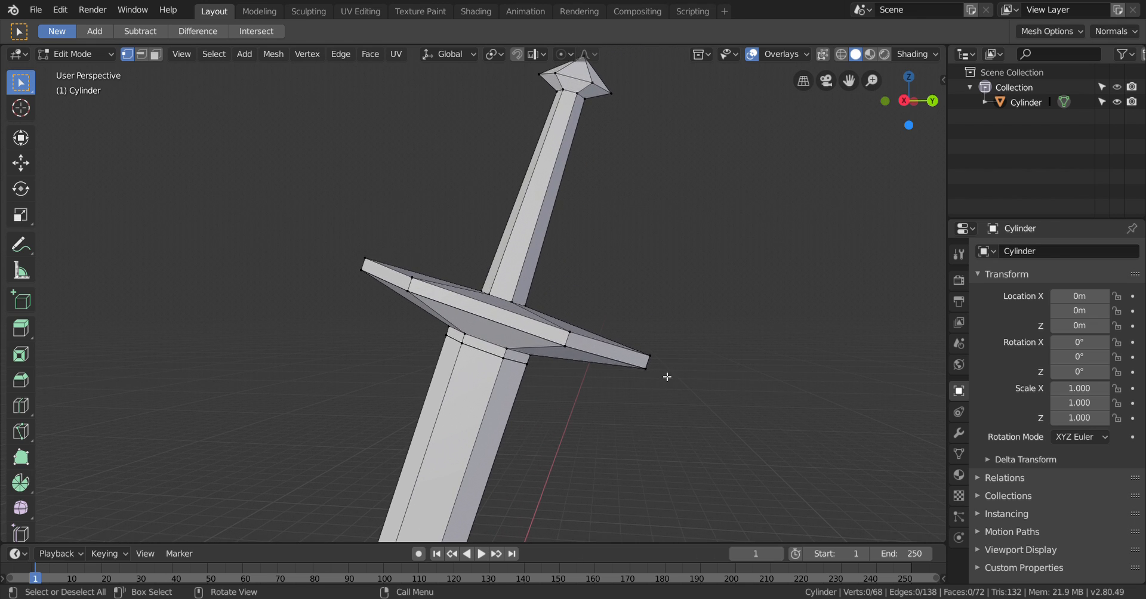
{"action": "middle_click_drag", "start_coordinate": [667, 377], "coordinate": [641, 442]}
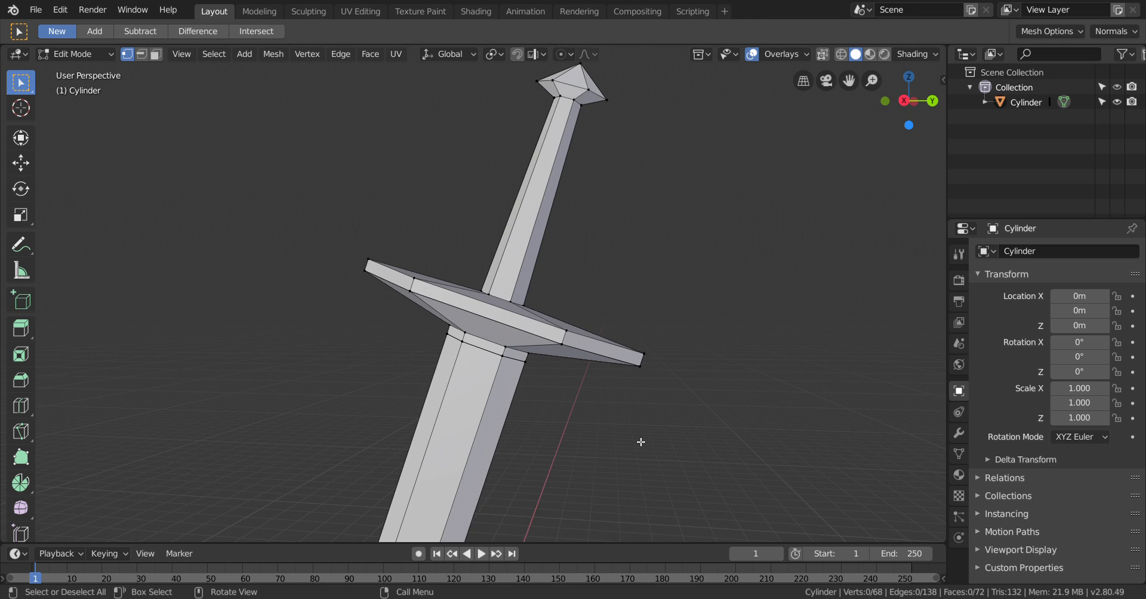
{"action": "scroll", "coordinate": [641, 442], "scroll_direction": "down", "scroll_amount": 10}
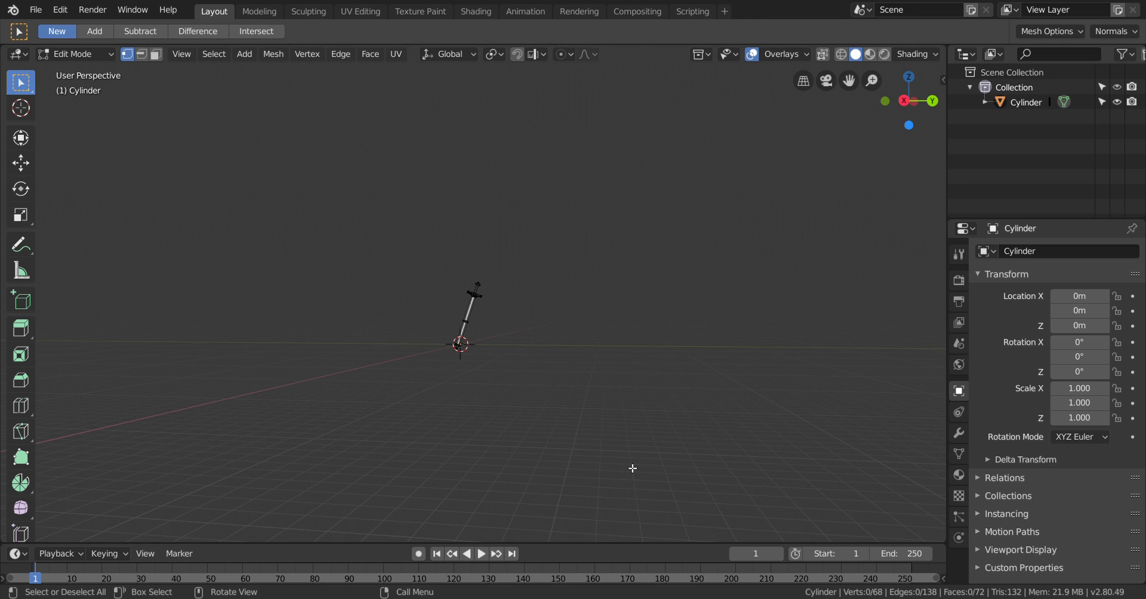
{"action": "scroll", "coordinate": [506, 390], "scroll_direction": "up", "scroll_amount": 8}
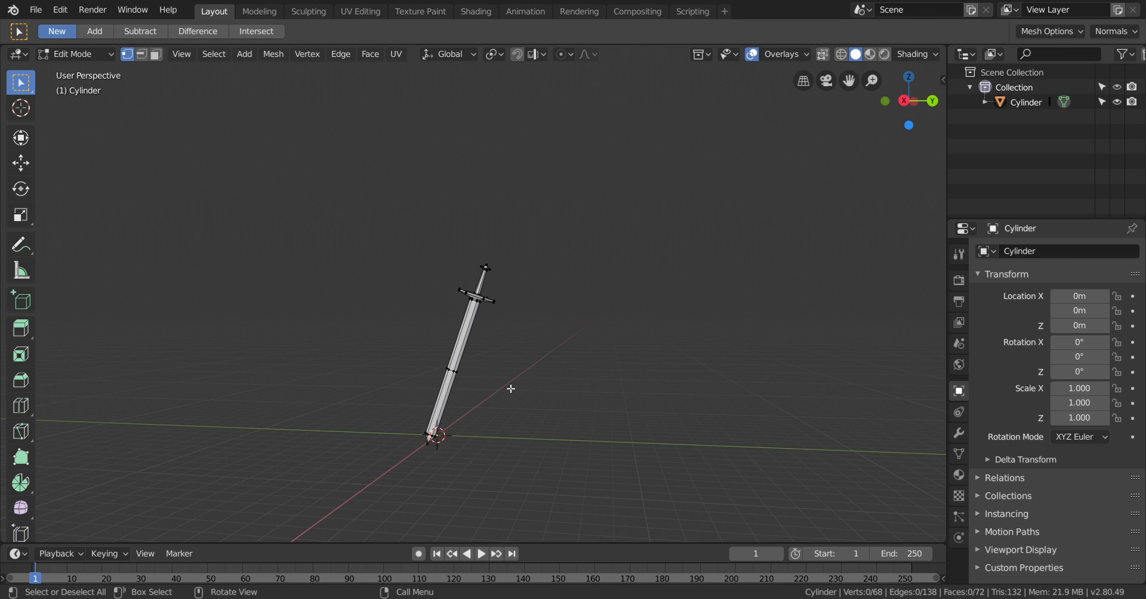
{"action": "scroll", "coordinate": [529, 385], "scroll_direction": "up", "scroll_amount": 2}
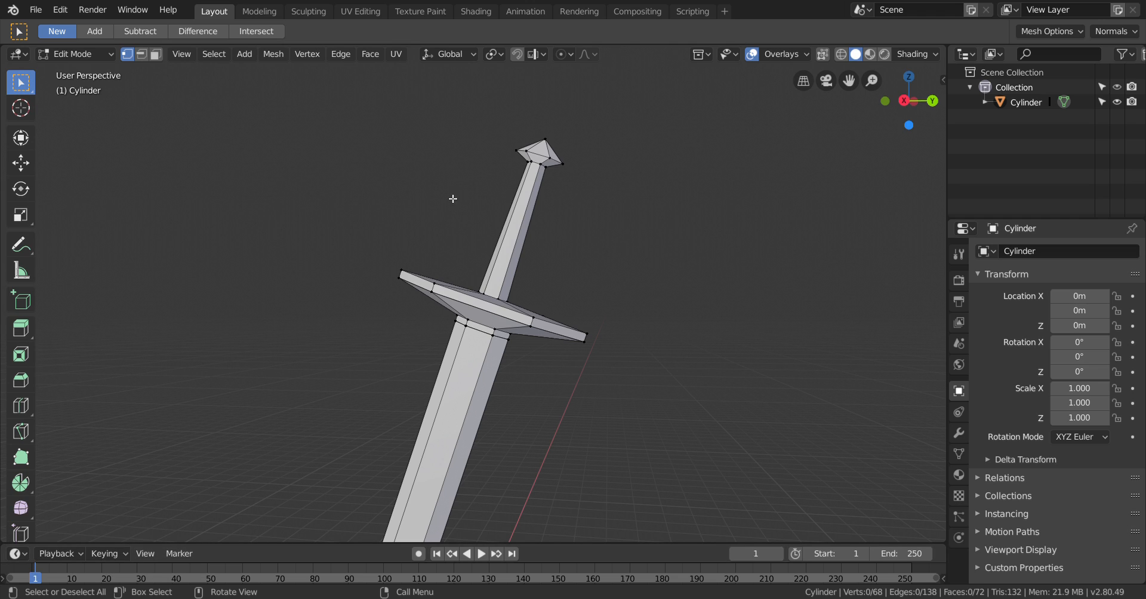
{"action": "scroll", "coordinate": [445, 224], "scroll_direction": "down", "scroll_amount": 1}
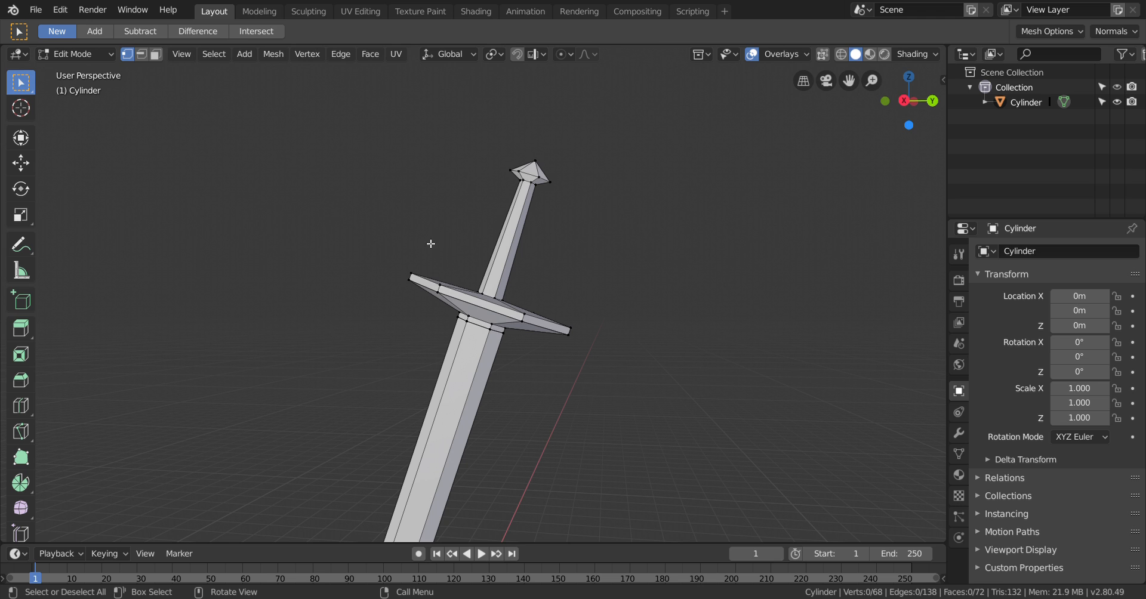
{"action": "scroll", "coordinate": [440, 313], "scroll_direction": "down", "scroll_amount": 6}
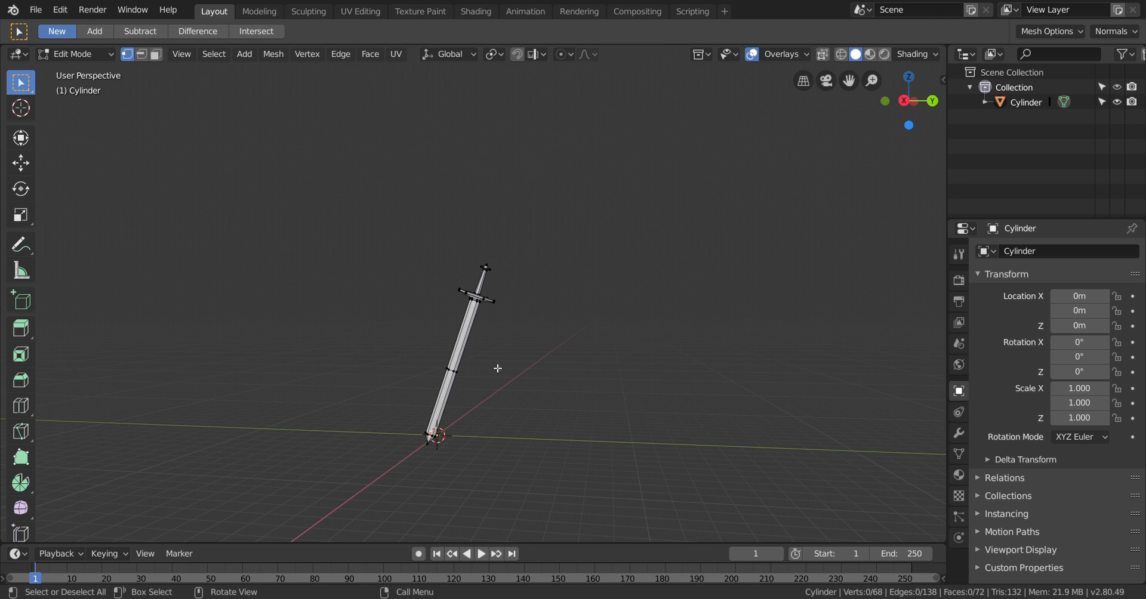
- Switch the viewport shading to Wireframe and box-select the whole tilted sword
{"action": "left_click_drag", "start_coordinate": [320, 171], "coordinate": [376, 280]}
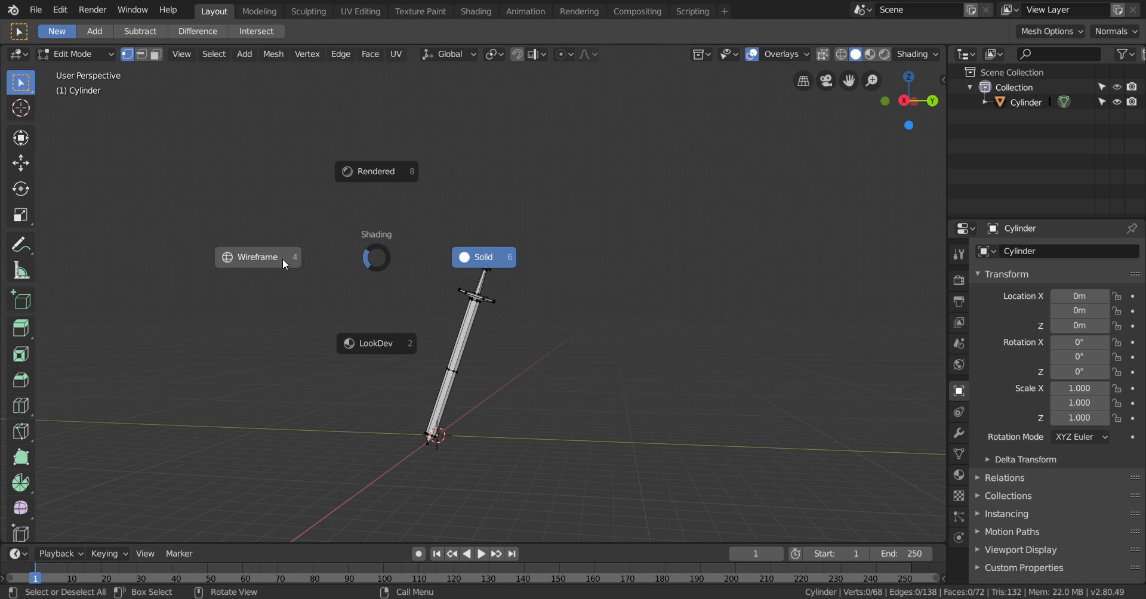
{"action": "left_click", "coordinate": [253, 257]}
{"action": "left_click_drag", "start_coordinate": [320, 210], "coordinate": [598, 506]}
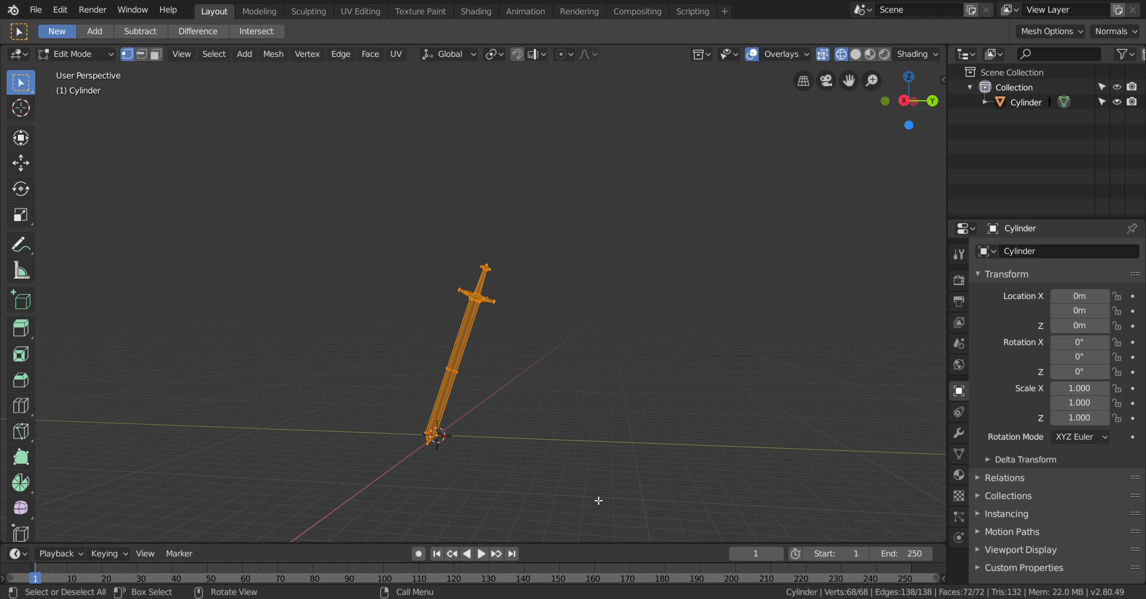
- Scale up the whole selected sword uniformly and deselect its geometry
{"action": "key", "text": "s"}
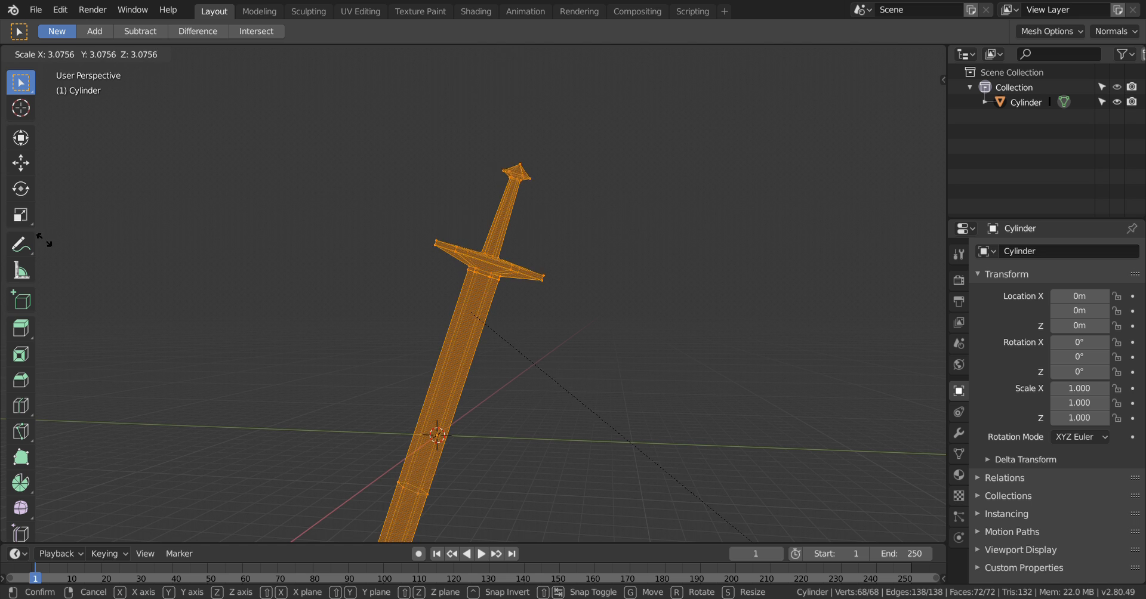
{"action": "left_click", "coordinate": [638, 287]}
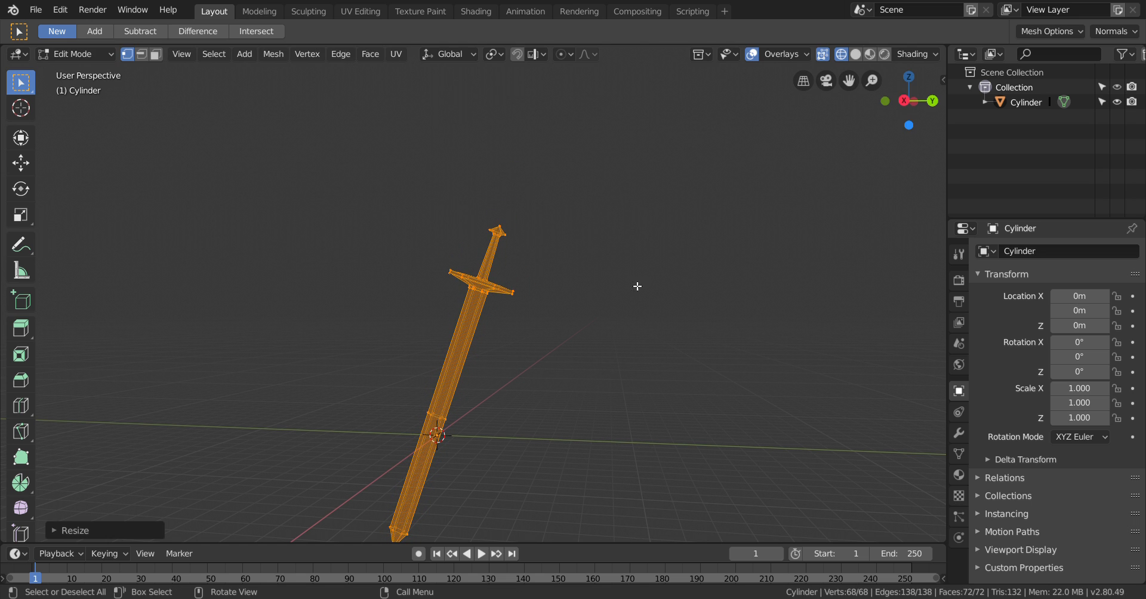
{"action": "left_click", "coordinate": [586, 401]}
- Preview the sword's guard and handle up close in Rendered viewport shading
{"action": "scroll", "coordinate": [582, 340], "scroll_direction": "down", "scroll_amount": 3}
{"action": "scroll", "coordinate": [609, 358], "scroll_direction": "up", "scroll_amount": 9}
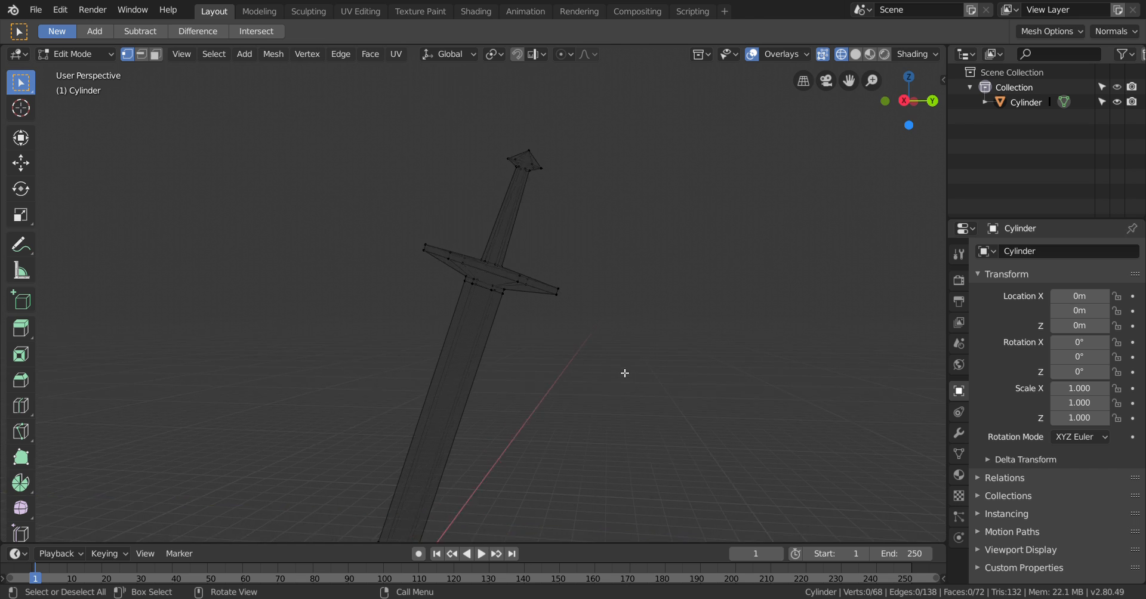
{"action": "scroll", "coordinate": [791, 358], "scroll_direction": "up", "scroll_amount": 3}
{"action": "middle_click_drag", "start_coordinate": [800, 353], "coordinate": [806, 303]}
{"action": "key", "text": "z"}
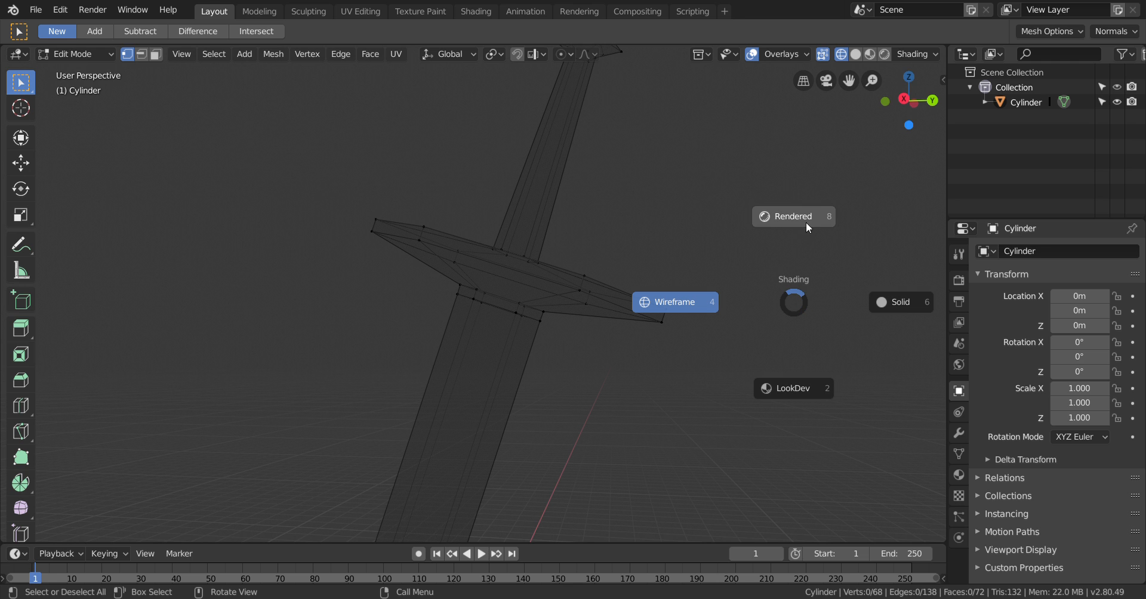
{"action": "left_click", "coordinate": [800, 235]}
{"action": "middle_click_drag", "start_coordinate": [781, 386], "coordinate": [838, 321]}
- Compare the sword in Solid and Rendered shading, viewing the guard and handle at different distances
{"action": "key", "text": "z"}
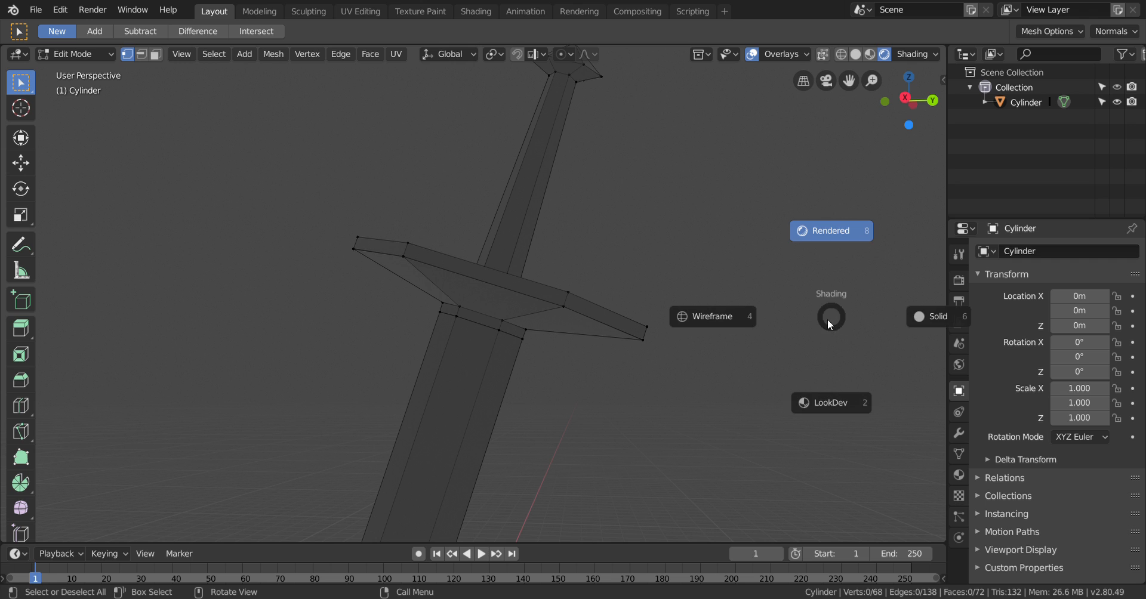
{"action": "left_click", "coordinate": [911, 330]}
{"action": "scroll", "coordinate": [683, 359], "scroll_direction": "down", "scroll_amount": 2}
{"action": "key", "text": "z"}
{"action": "left_click", "coordinate": [705, 247]}
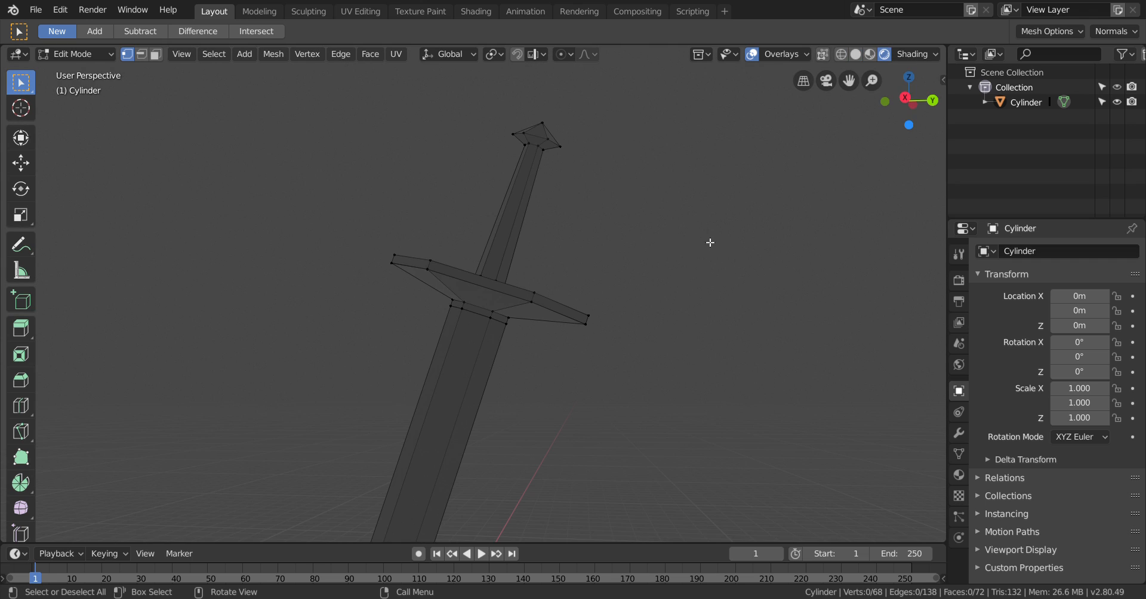
{"action": "scroll", "coordinate": [692, 377], "scroll_direction": "down", "scroll_amount": 3}
{"action": "middle_click_drag", "start_coordinate": [671, 305], "coordinate": [708, 340]}
{"action": "scroll", "coordinate": [663, 327], "scroll_direction": "up", "scroll_amount": 3}
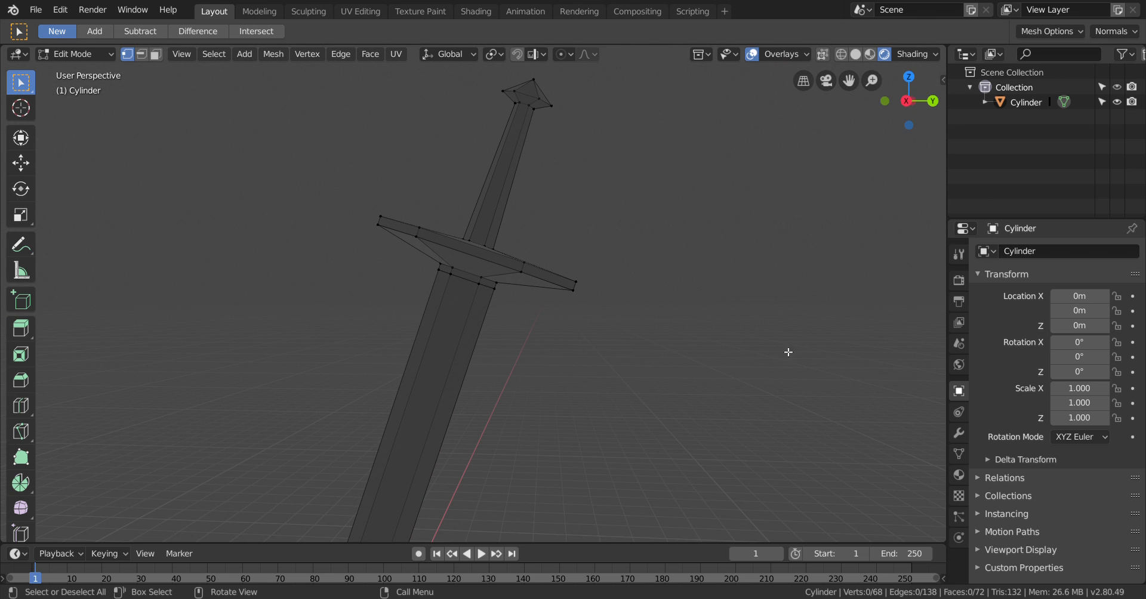
- Set the viewport shading to Solid and examine the guard from above and below
{"action": "key", "text": "z"}
{"action": "left_click", "coordinate": [982, 387]}
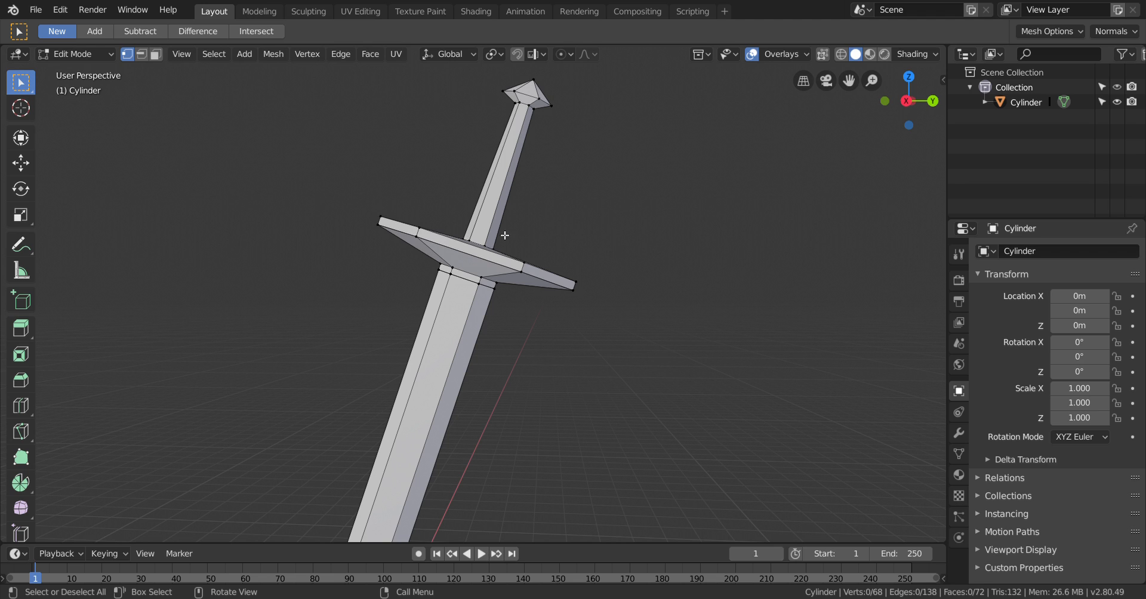
{"action": "scroll", "coordinate": [575, 350], "scroll_direction": "up", "scroll_amount": 2}
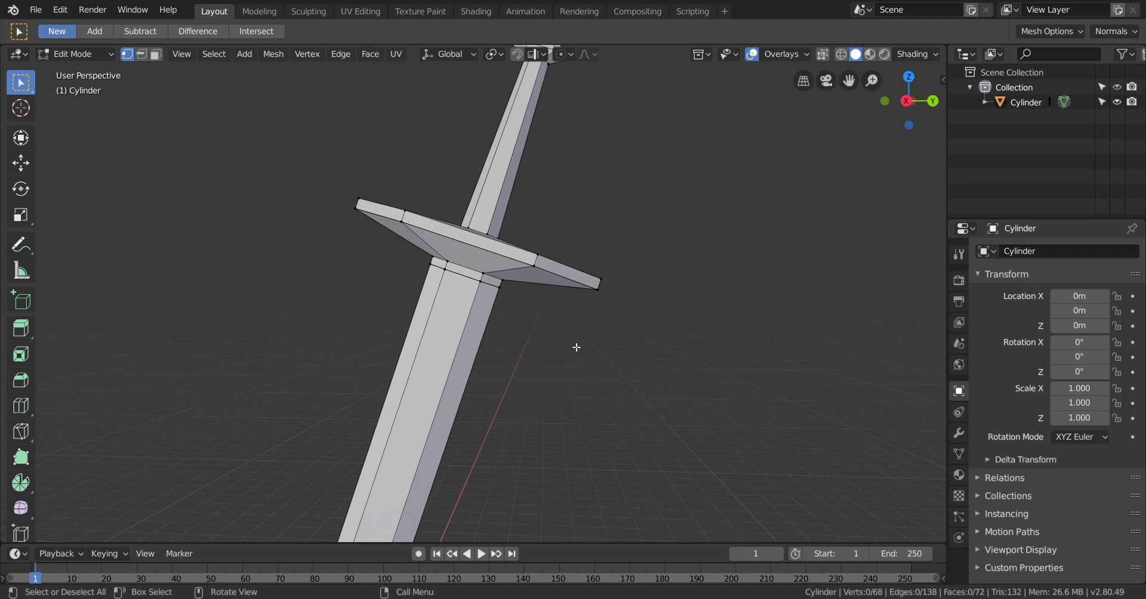
{"action": "middle_click_drag", "start_coordinate": [544, 321], "coordinate": [498, 320]}
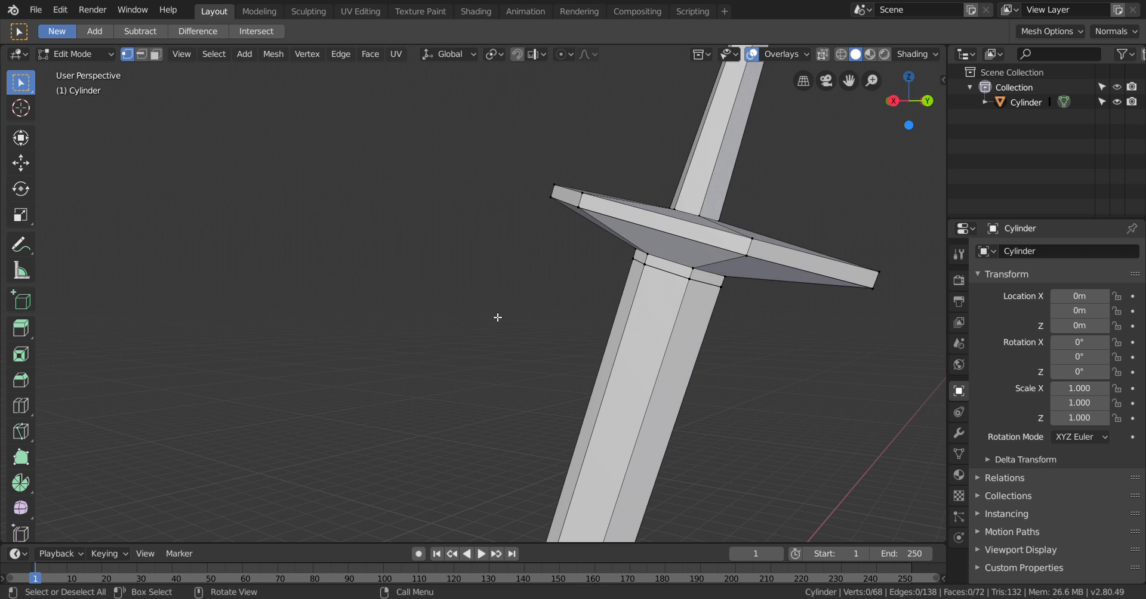
{"action": "middle_click_drag", "start_coordinate": [360, 227], "coordinate": [408, 199]}
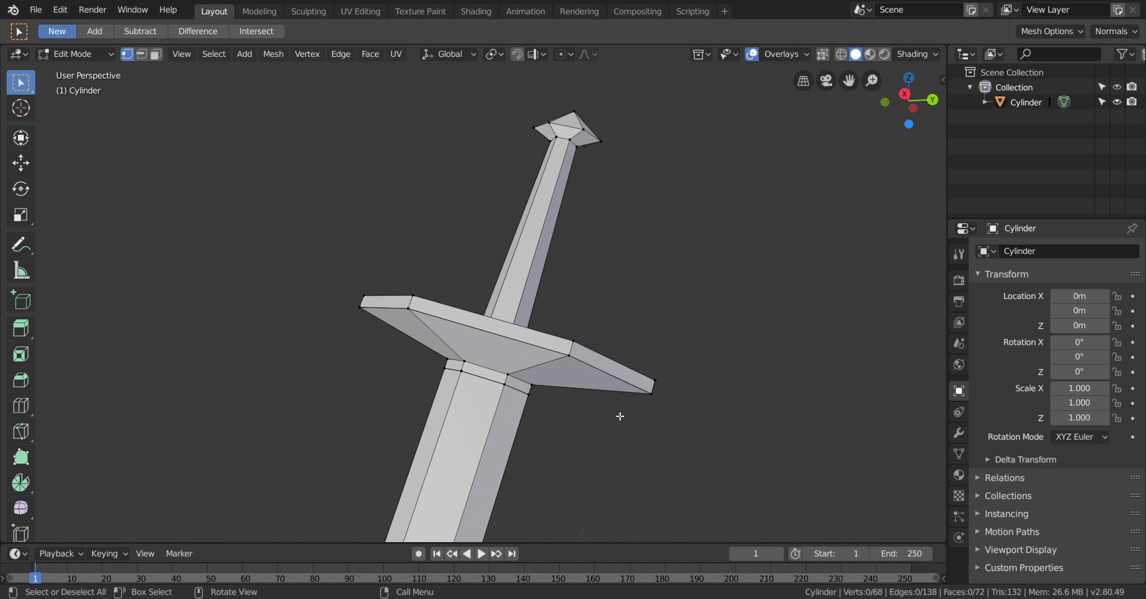
{"action": "middle_click_drag", "start_coordinate": [780, 146], "coordinate": [757, 199]}
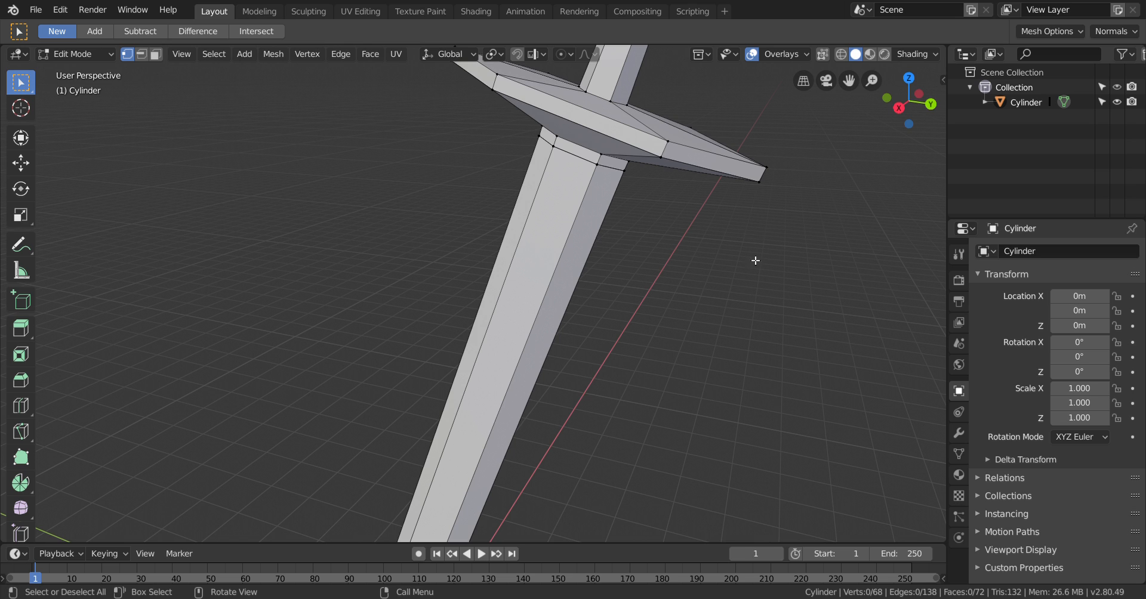
{"action": "middle_click_drag", "start_coordinate": [726, 443], "coordinate": [743, 401]}
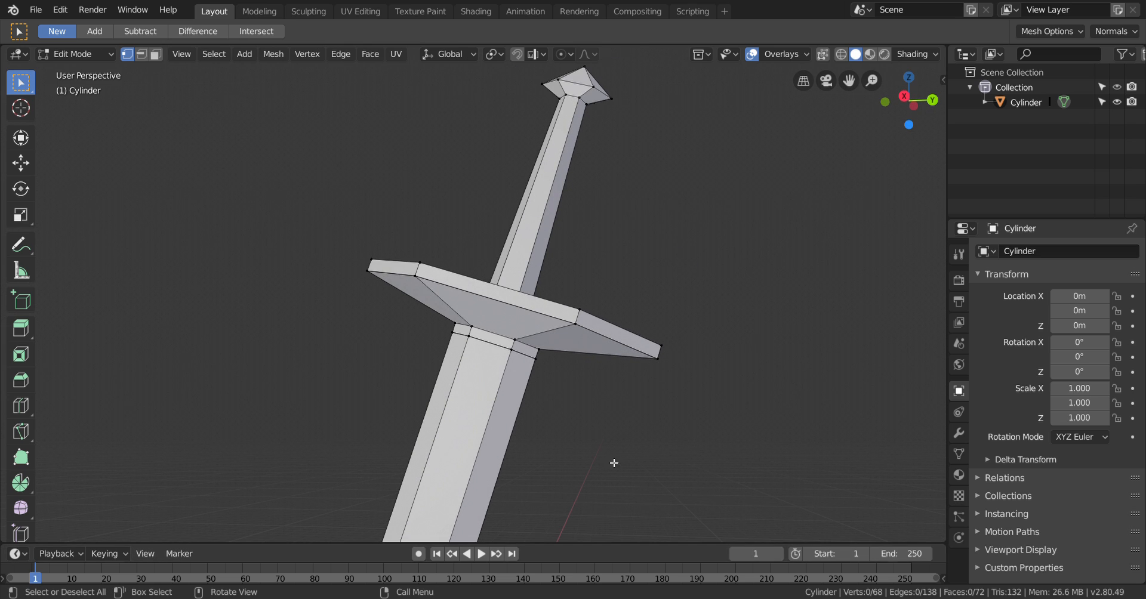
- Examine where the guard meets the blade and the handle, from several angles and distances
{"action": "scroll", "coordinate": [718, 354], "scroll_direction": "down", "scroll_amount": 3}
{"action": "scroll", "coordinate": [609, 394], "scroll_direction": "down", "scroll_amount": 4}
{"action": "scroll", "coordinate": [539, 394], "scroll_direction": "up", "scroll_amount": 5}
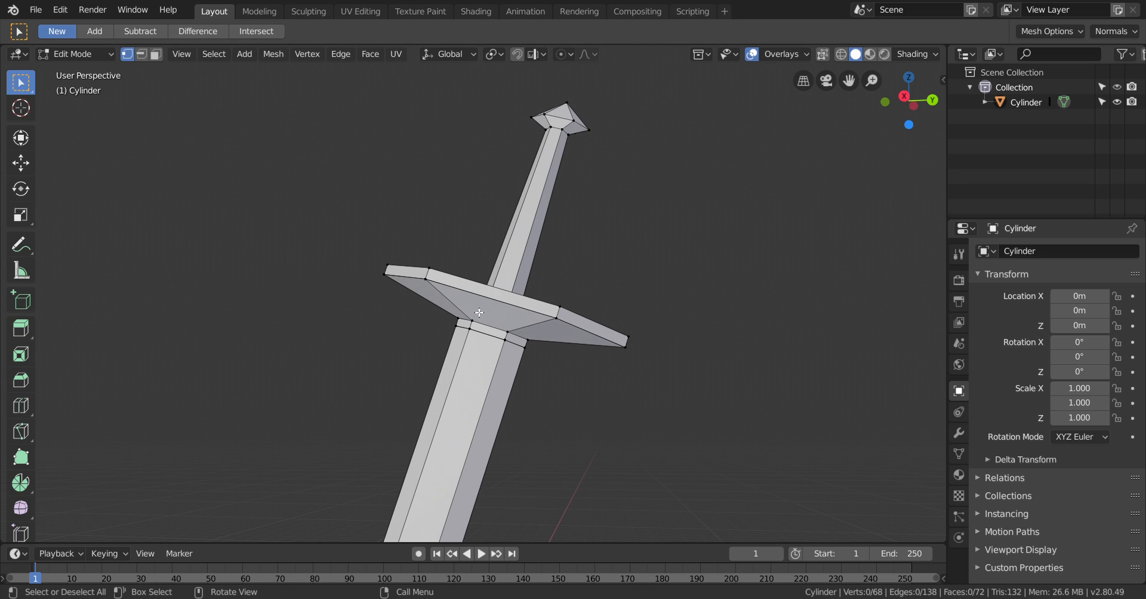
{"action": "scroll", "coordinate": [480, 312], "scroll_direction": "up", "scroll_amount": 2}
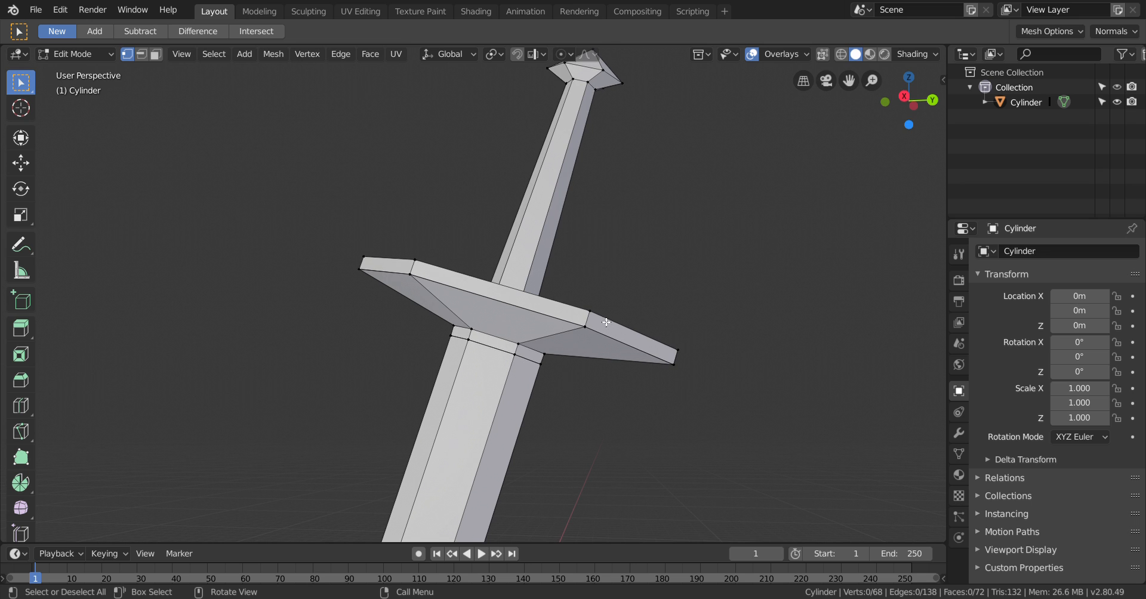
{"action": "middle_click_drag", "start_coordinate": [770, 384], "coordinate": [740, 397]}
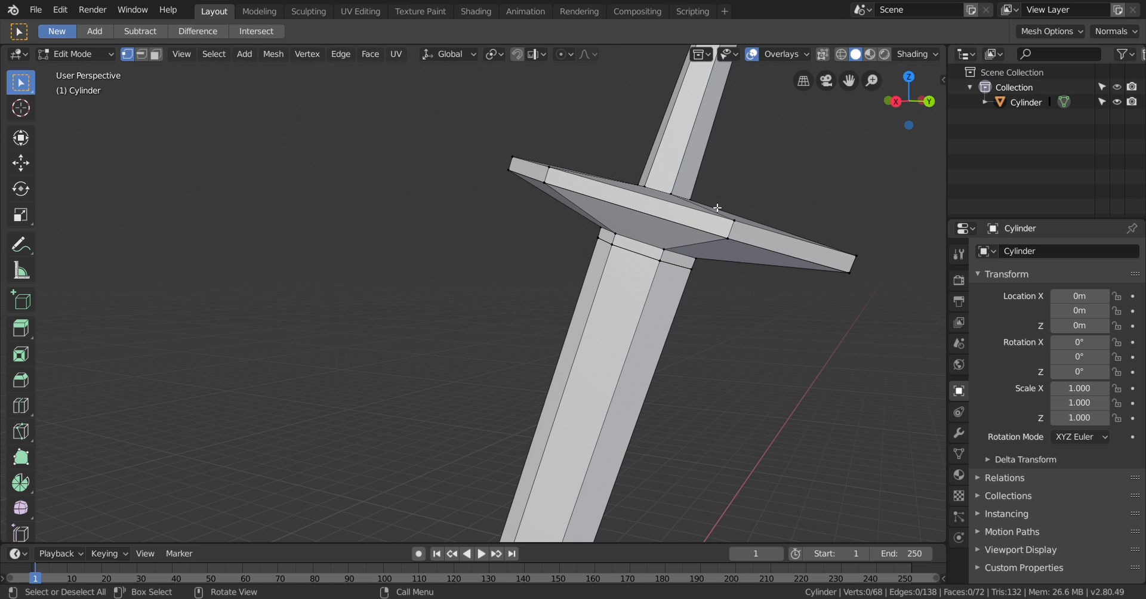
{"action": "middle_click_drag", "start_coordinate": [908, 329], "coordinate": [914, 296]}
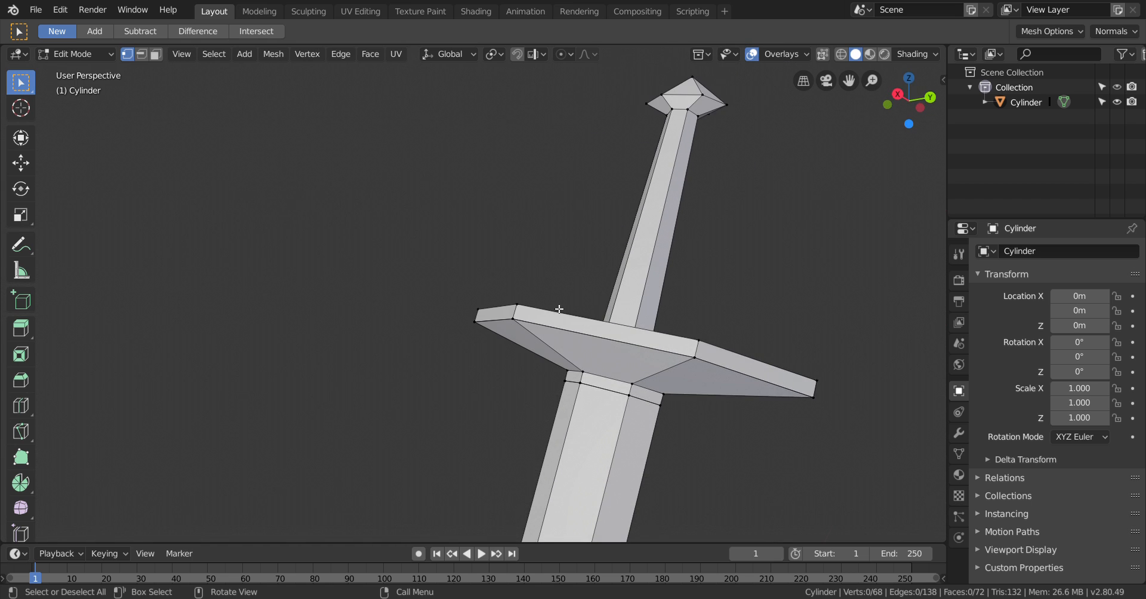
{"action": "middle_click_drag", "start_coordinate": [529, 130], "coordinate": [659, 276]}
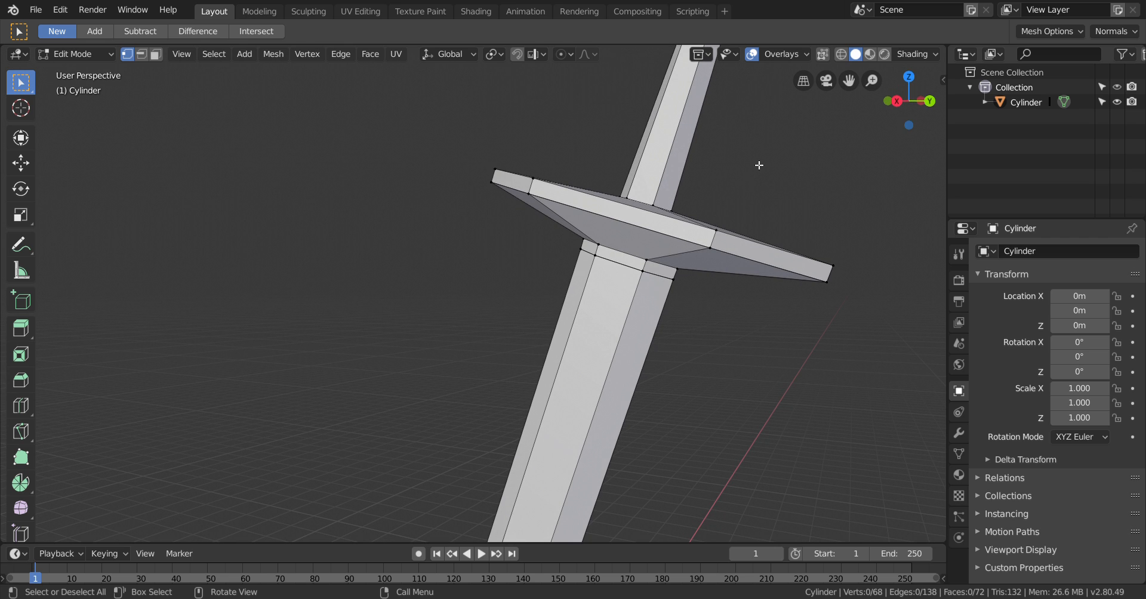
{"action": "middle_click_drag", "start_coordinate": [758, 165], "coordinate": [750, 265]}
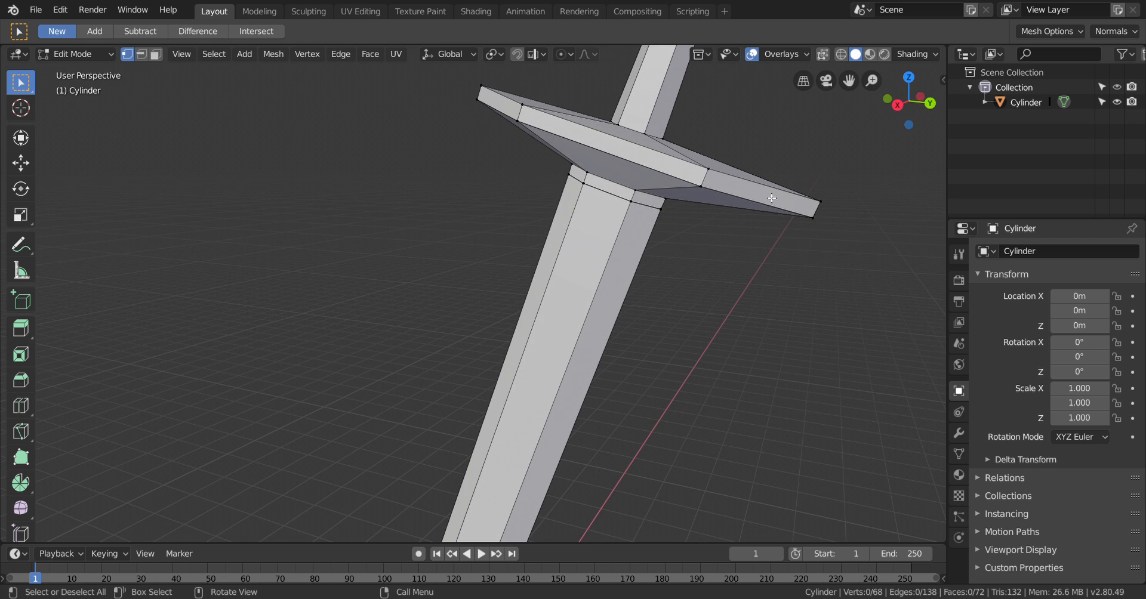
{"action": "middle_click_drag", "start_coordinate": [772, 199], "coordinate": [568, 475]}
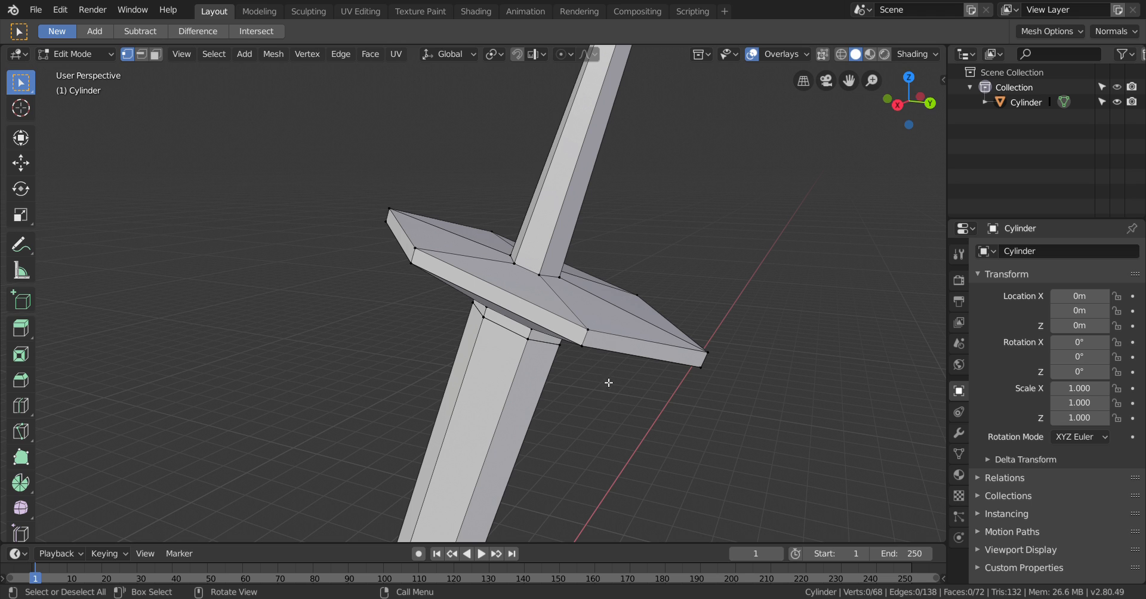
{"action": "middle_click_drag", "start_coordinate": [602, 404], "coordinate": [600, 383]}
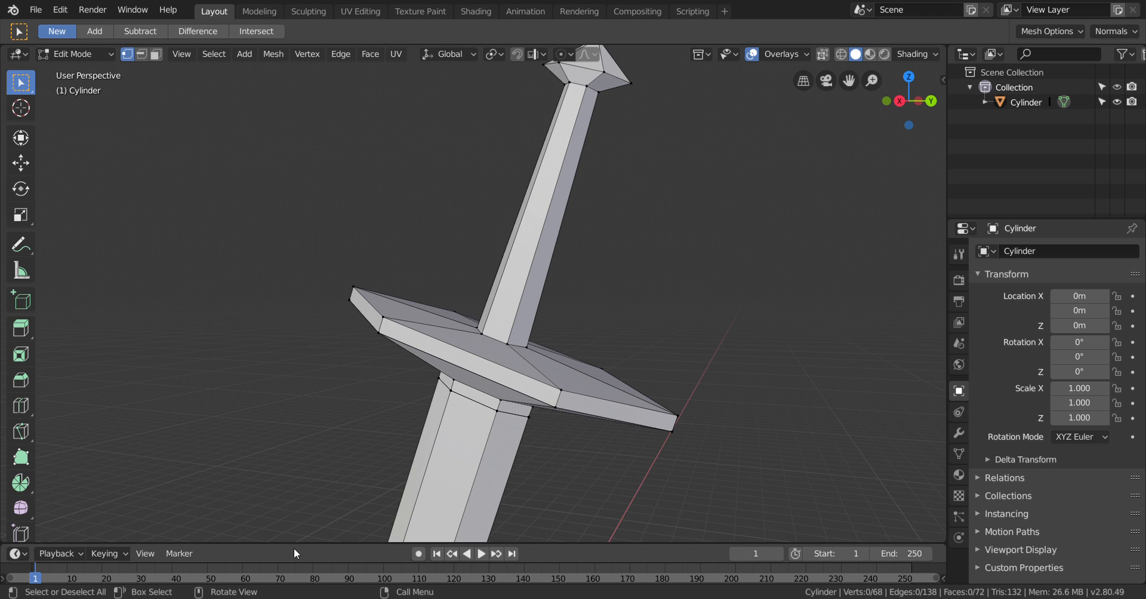
- In Wireframe shading, box-select the vertices at the handle's lower end, move them down into the guard and deselect
{"action": "key", "text": "z"}
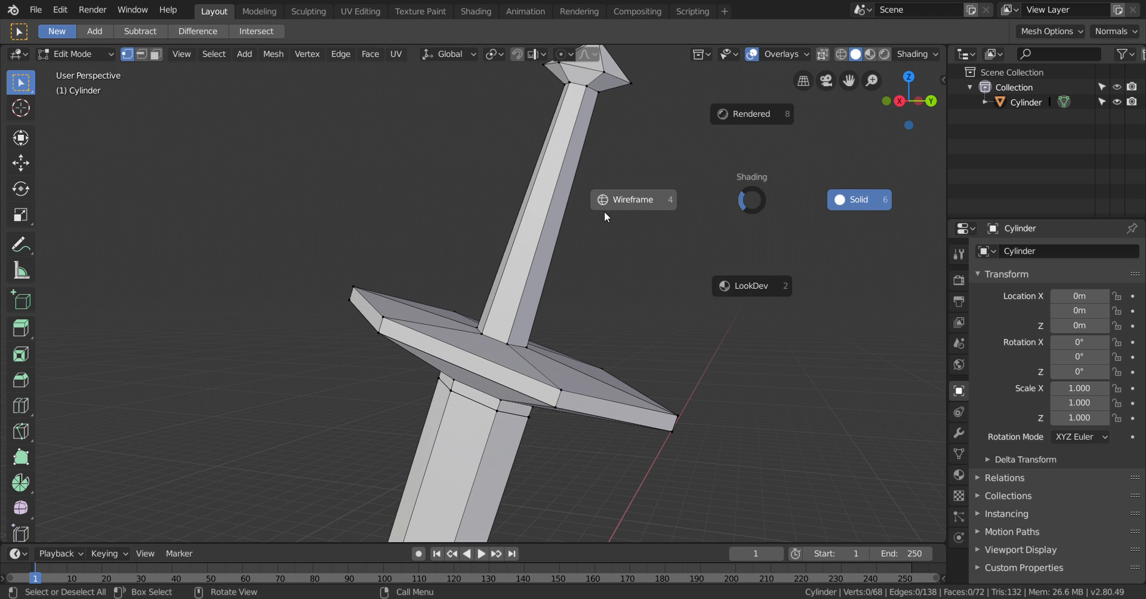
{"action": "left_click", "coordinate": [604, 212]}
{"action": "mouse_move", "coordinate": [672, 295]}
{"action": "middle_mouse_down"}
{"action": "mouse_move", "coordinate": [647, 332]}
{"action": "mouse_move", "coordinate": [762, 525]}
{"action": "middle_mouse_up"}
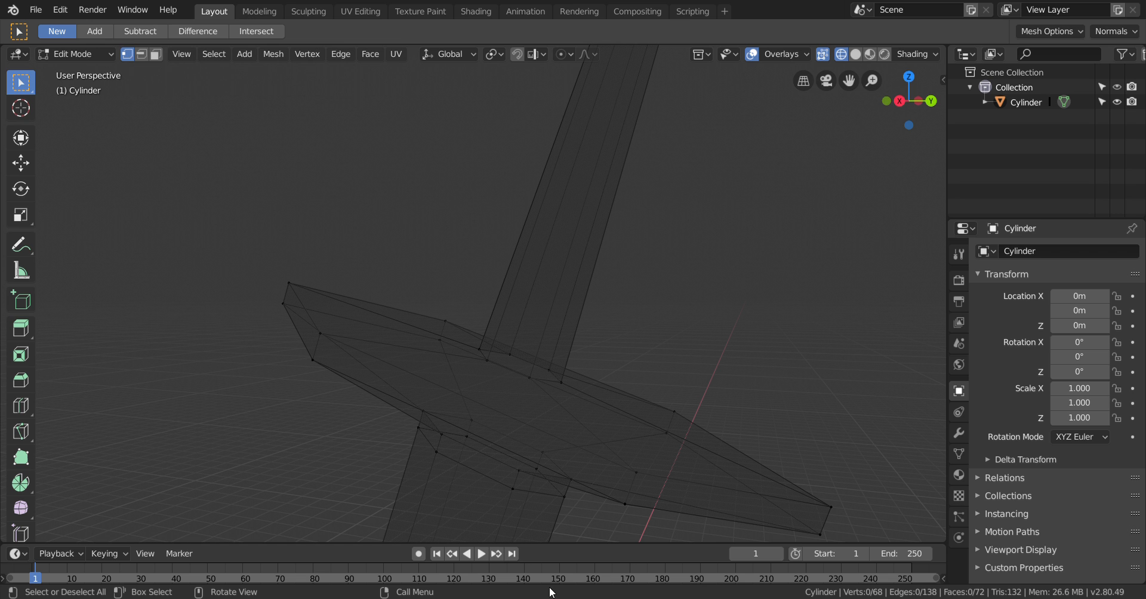
{"action": "middle_click_drag", "start_coordinate": [621, 378], "coordinate": [661, 357]}
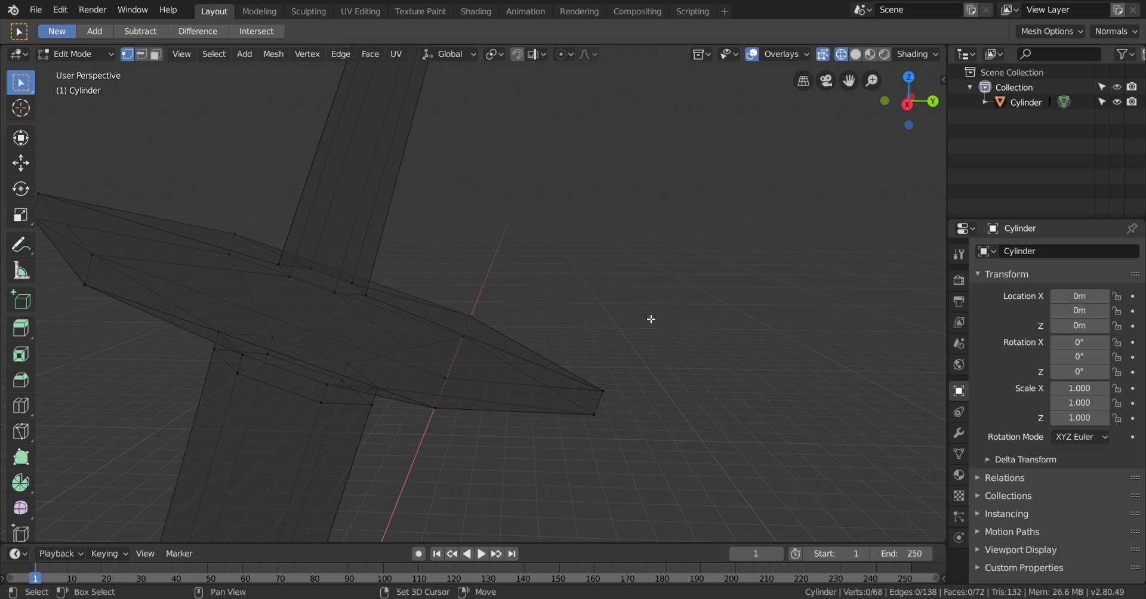
{"action": "middle_click_drag", "start_coordinate": [324, 174], "coordinate": [458, 323]}
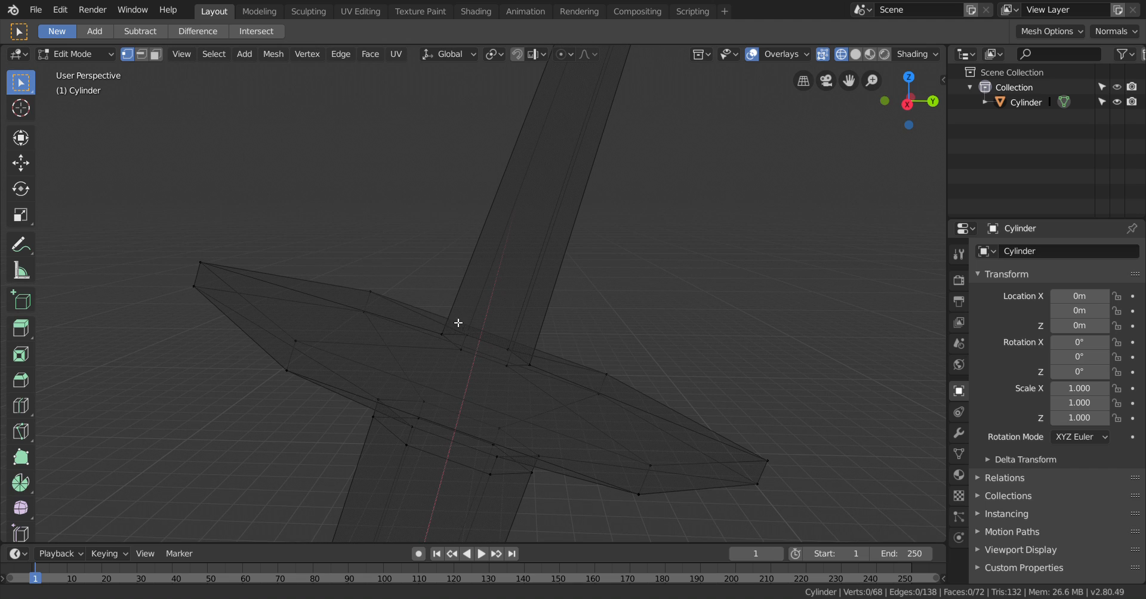
{"action": "left_click_drag", "start_coordinate": [425, 310], "coordinate": [566, 377]}
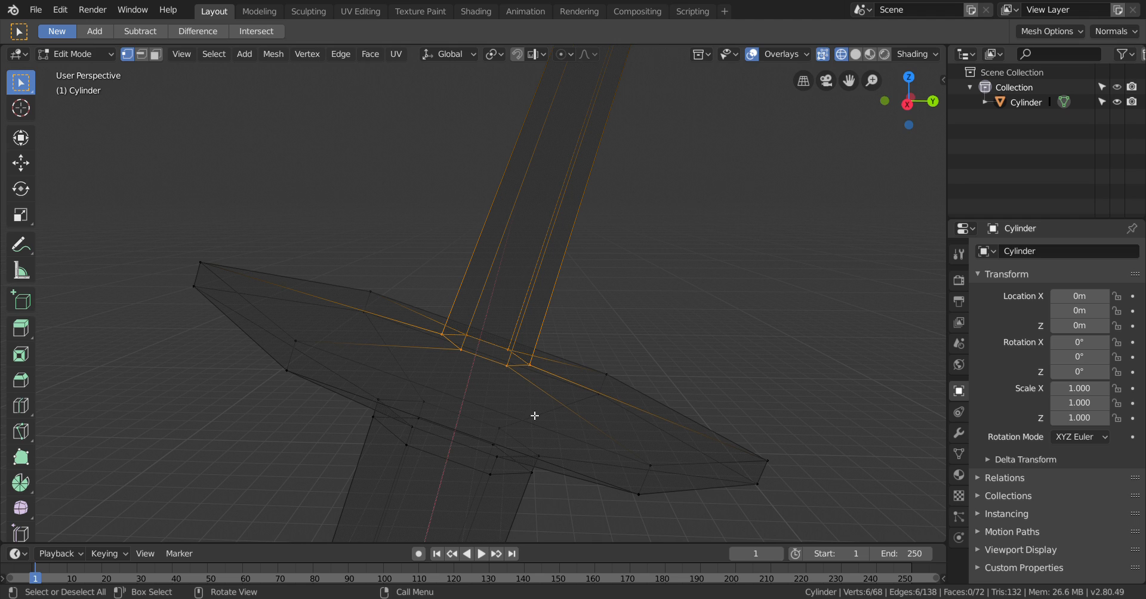
{"action": "key", "text": "g"}
{"action": "left_click", "coordinate": [518, 449]}
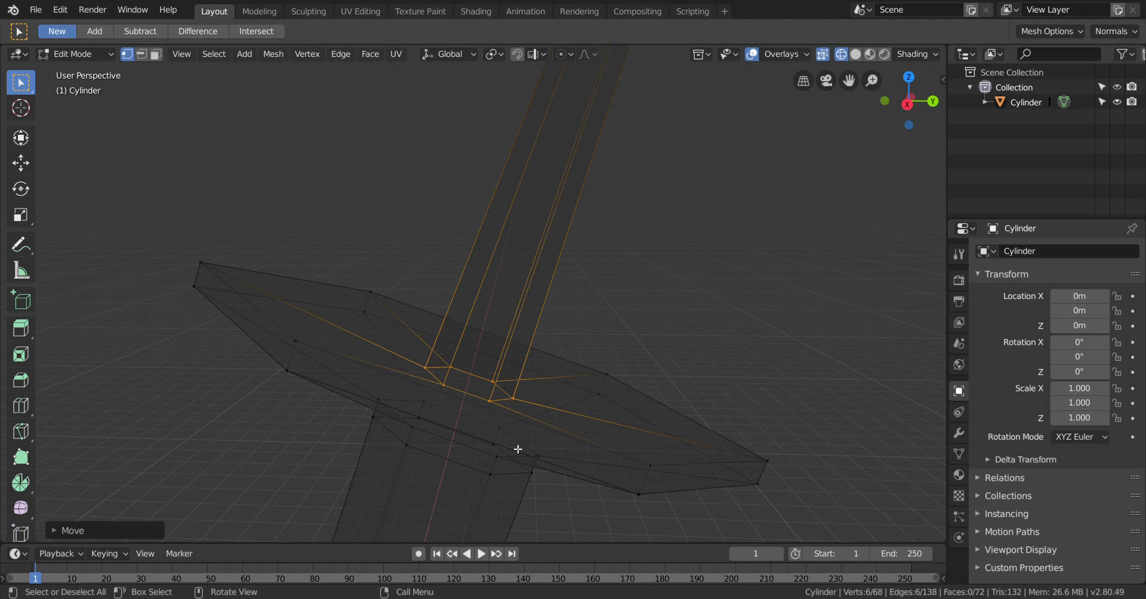
{"action": "left_click", "coordinate": [776, 309]}
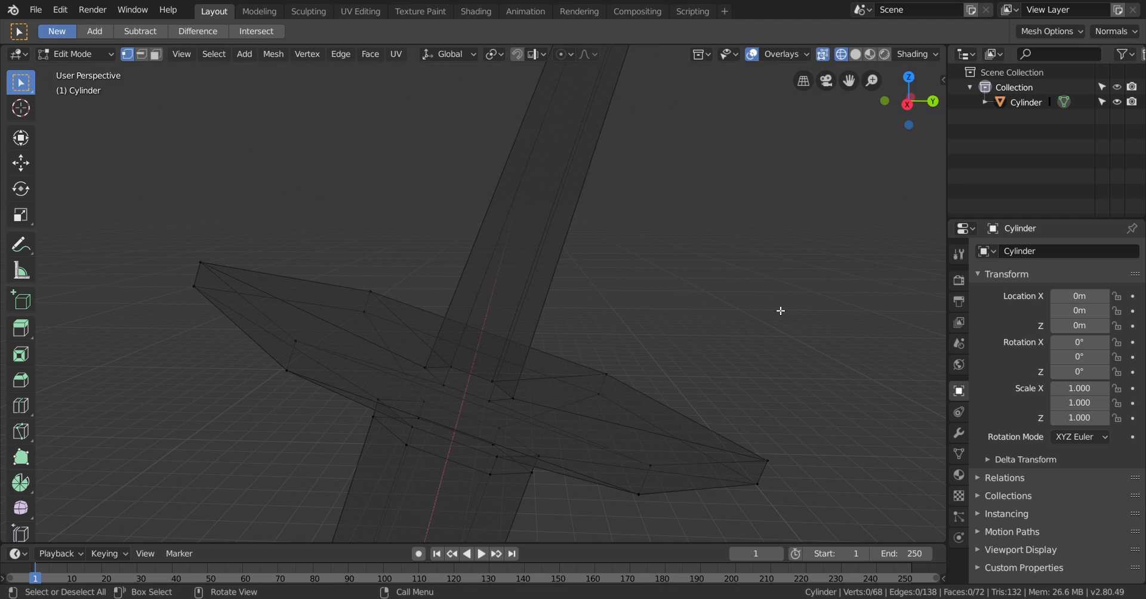
- Switch the viewport shading to Solid and inspect the reworked joint between handle and guard
{"action": "key", "text": "z"}
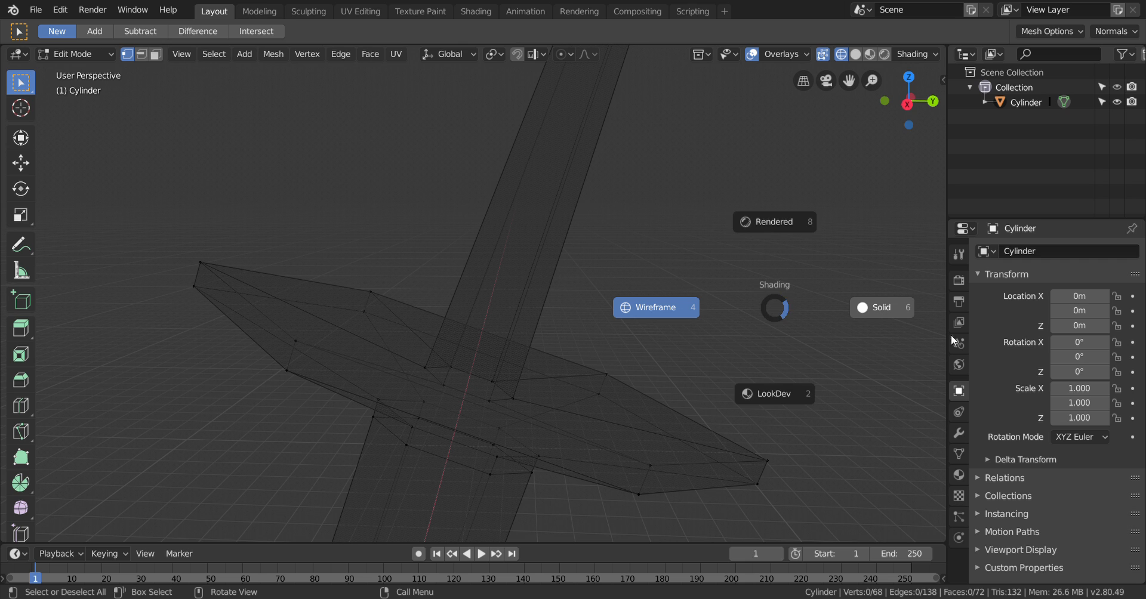
{"action": "left_click", "coordinate": [878, 307]}
{"action": "scroll", "coordinate": [709, 387], "scroll_direction": "down", "scroll_amount": 4}
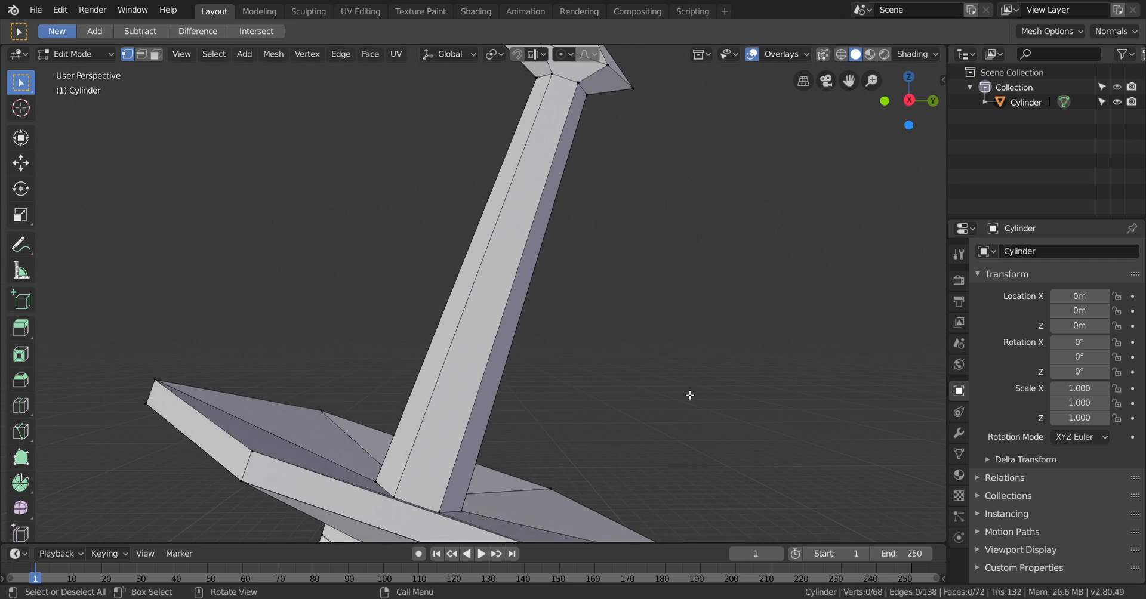
{"action": "scroll", "coordinate": [707, 444], "scroll_direction": "down", "scroll_amount": 1}
{"action": "middle_click_drag", "start_coordinate": [715, 405], "coordinate": [714, 461]}
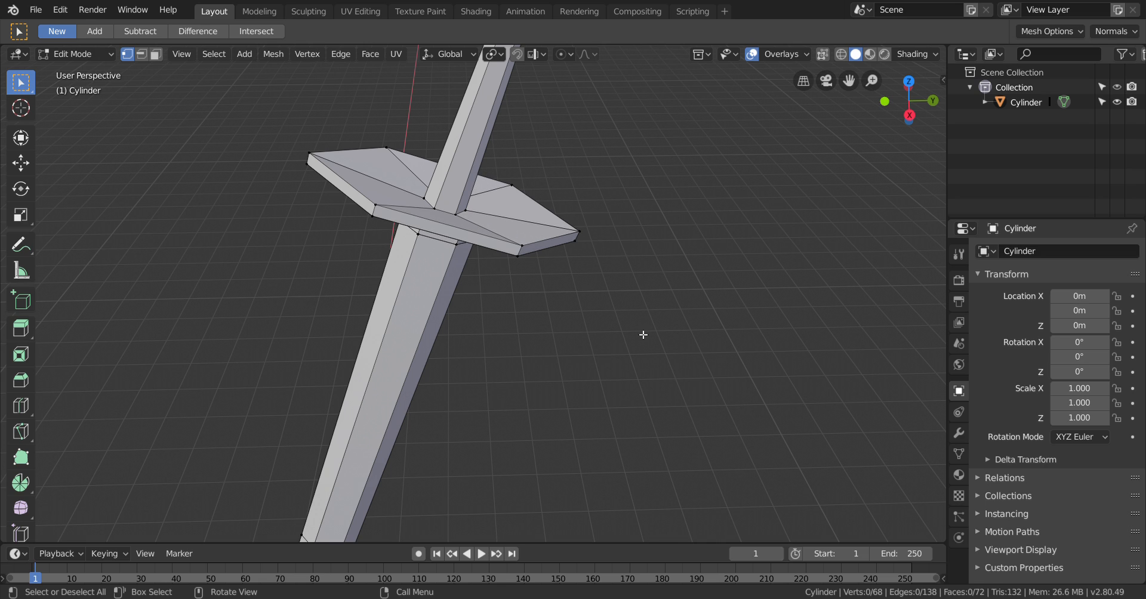
{"action": "scroll", "coordinate": [651, 329], "scroll_direction": "down", "scroll_amount": 3}
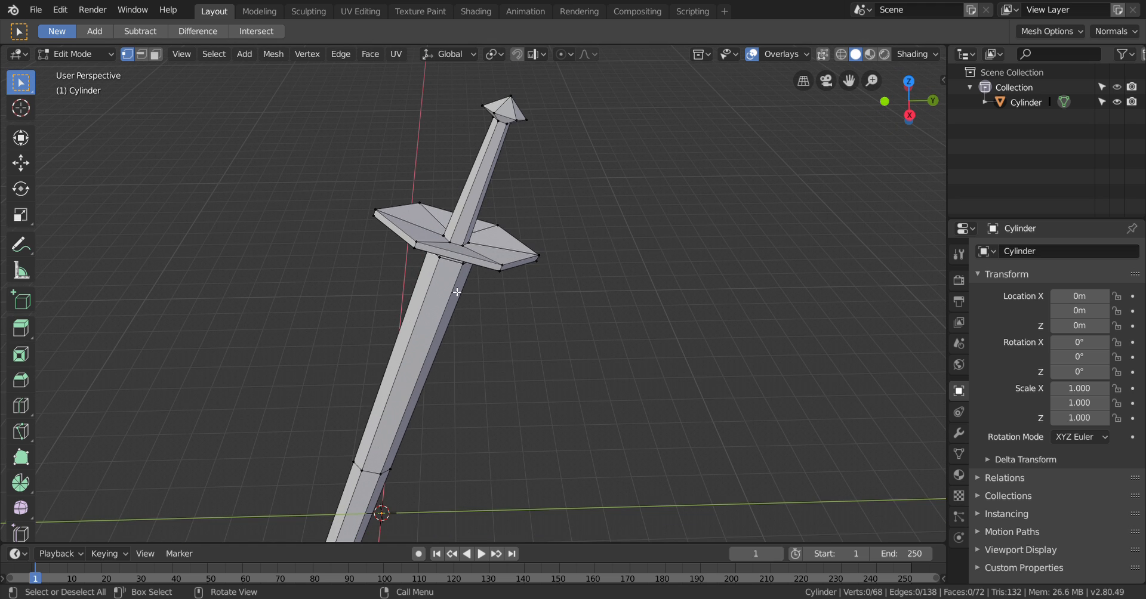
{"action": "scroll", "coordinate": [580, 280], "scroll_direction": "up", "scroll_amount": 4}
{"action": "scroll", "coordinate": [538, 320], "scroll_direction": "up", "scroll_amount": 2}
{"action": "scroll", "coordinate": [414, 322], "scroll_direction": "down", "scroll_amount": 1}
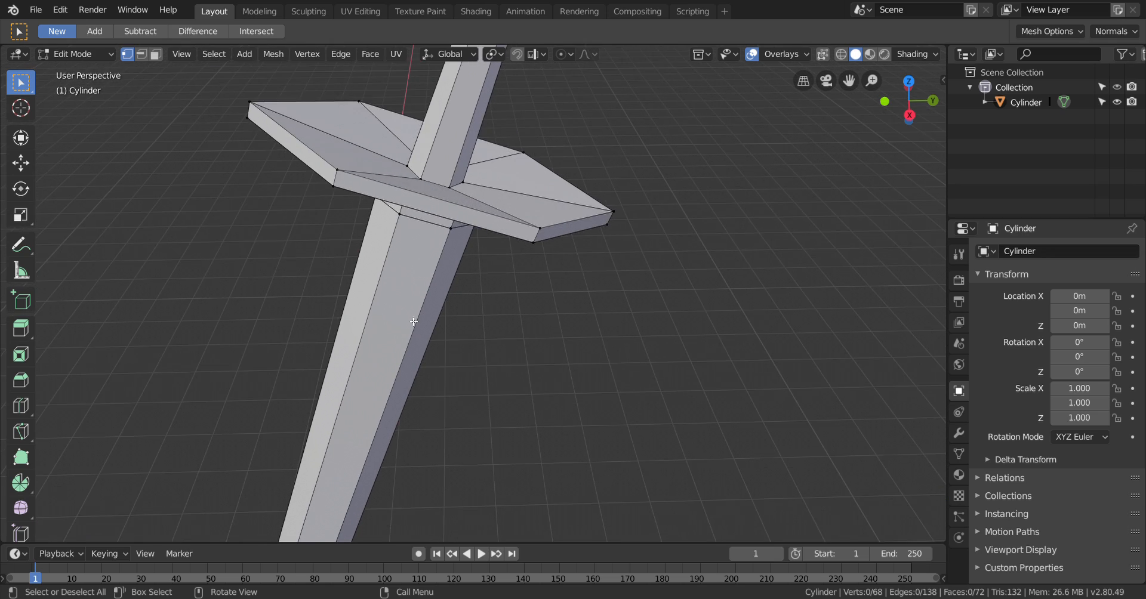
- Add five evenly spaced loop cuts along the sword's handle between the guard and the pommel, then clear the selection
{"action": "scroll", "coordinate": [412, 322], "scroll_direction": "down", "scroll_amount": 2}
{"action": "middle_click_drag", "start_coordinate": [215, 182], "coordinate": [212, 140]}
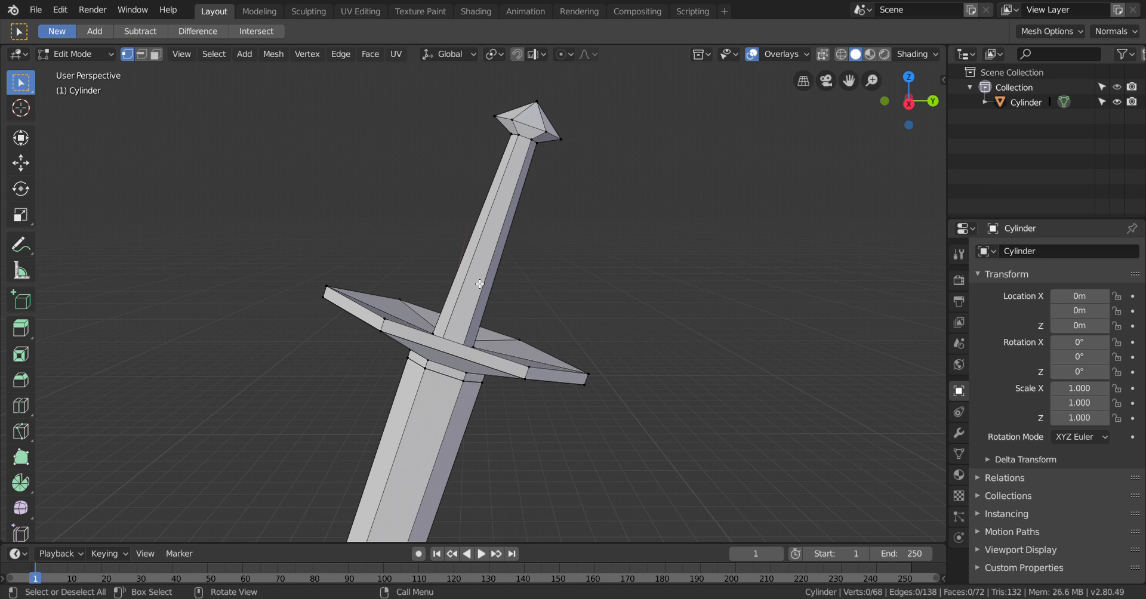
{"action": "key", "text": "ctrl+r"}
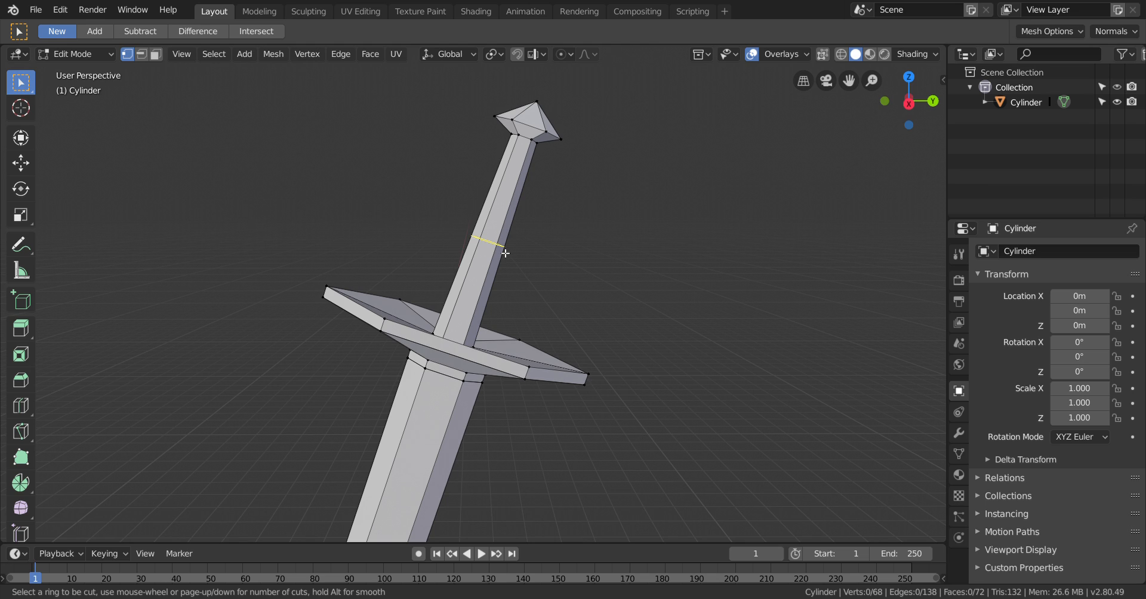
{"action": "scroll", "coordinate": [505, 253], "scroll_direction": "up", "scroll_amount": 1}
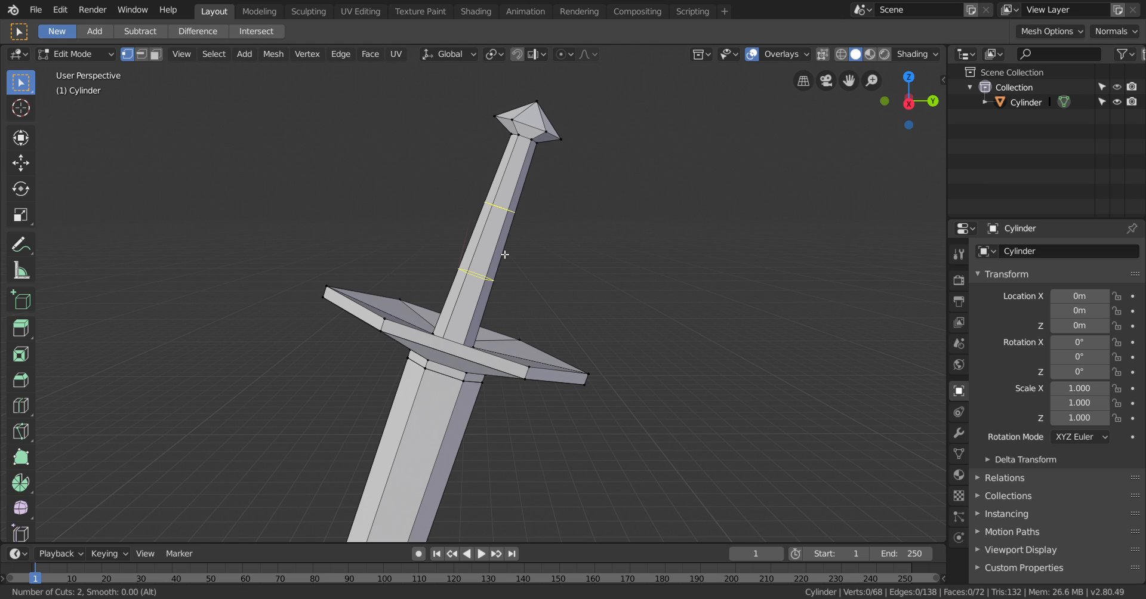
{"action": "scroll", "coordinate": [505, 254], "scroll_direction": "up", "scroll_amount": 5}
{"action": "scroll", "coordinate": [482, 260], "scroll_direction": "up", "scroll_amount": 16}
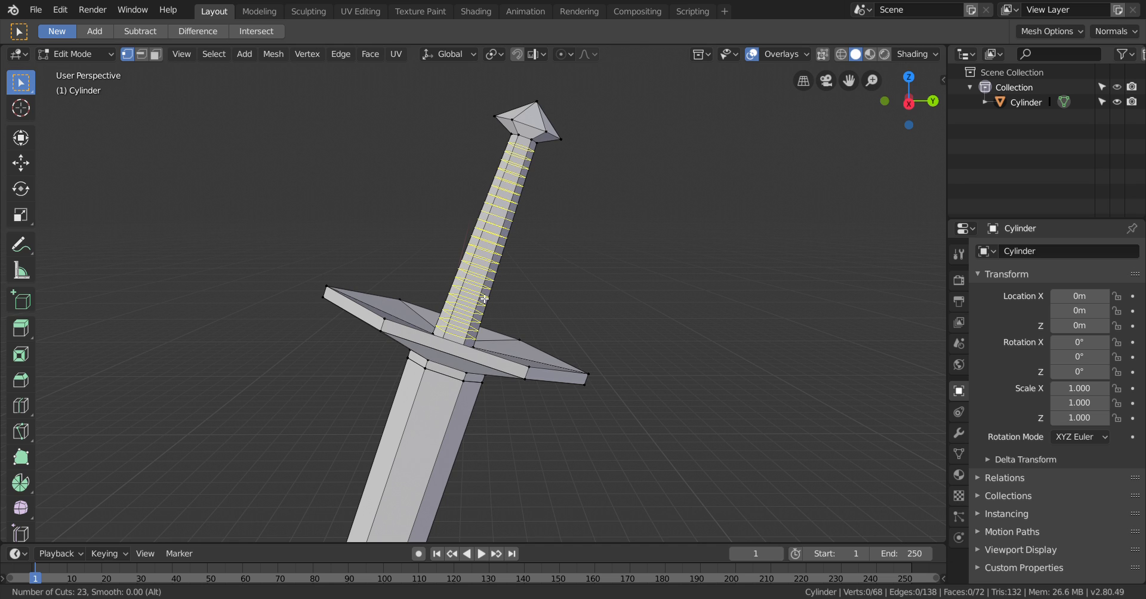
{"action": "scroll", "coordinate": [484, 299], "scroll_direction": "down", "scroll_amount": 11}
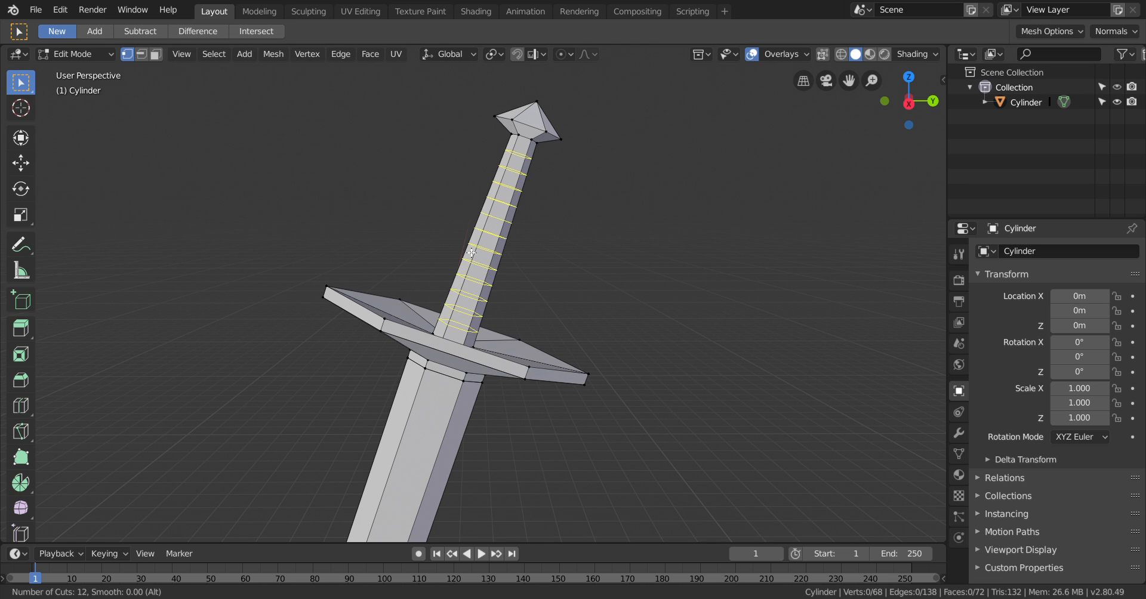
{"action": "scroll", "coordinate": [475, 251], "scroll_direction": "down", "scroll_amount": 6}
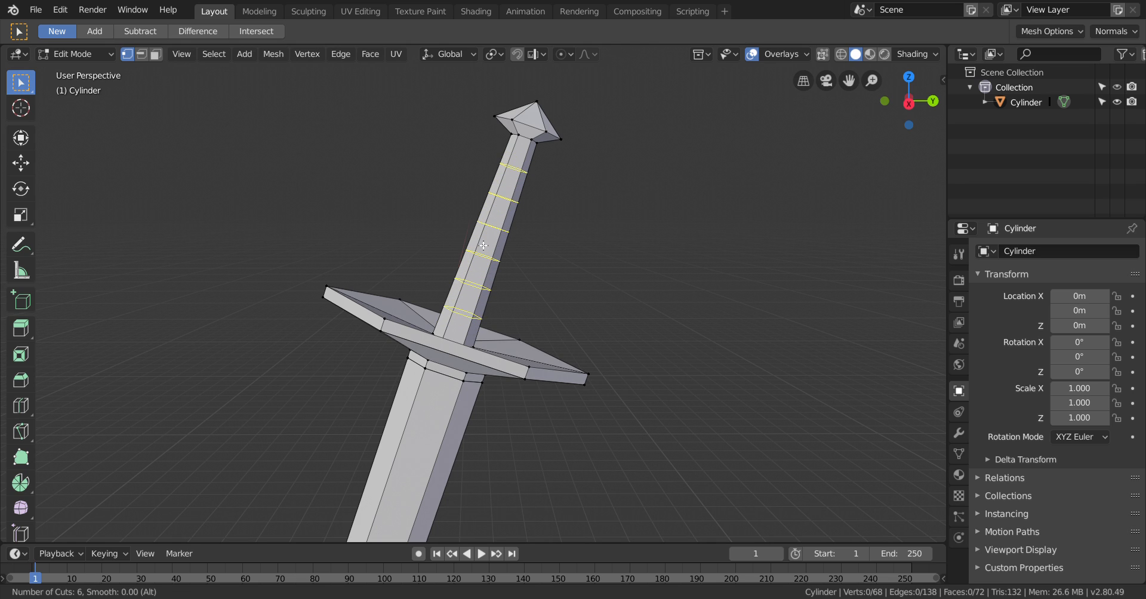
{"action": "scroll", "coordinate": [484, 245], "scroll_direction": "down", "scroll_amount": 1}
{"action": "scroll", "coordinate": [512, 244], "scroll_direction": "down", "scroll_amount": 2}
{"action": "scroll", "coordinate": [513, 243], "scroll_direction": "up", "scroll_amount": 2}
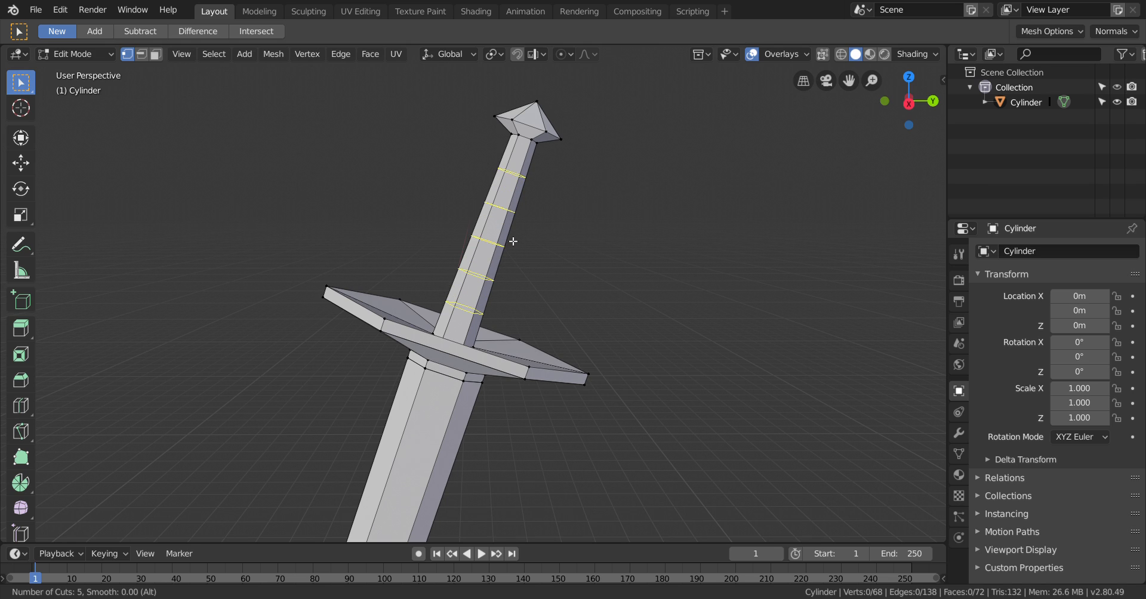
{"action": "scroll", "coordinate": [513, 242], "scroll_direction": "up", "scroll_amount": 1}
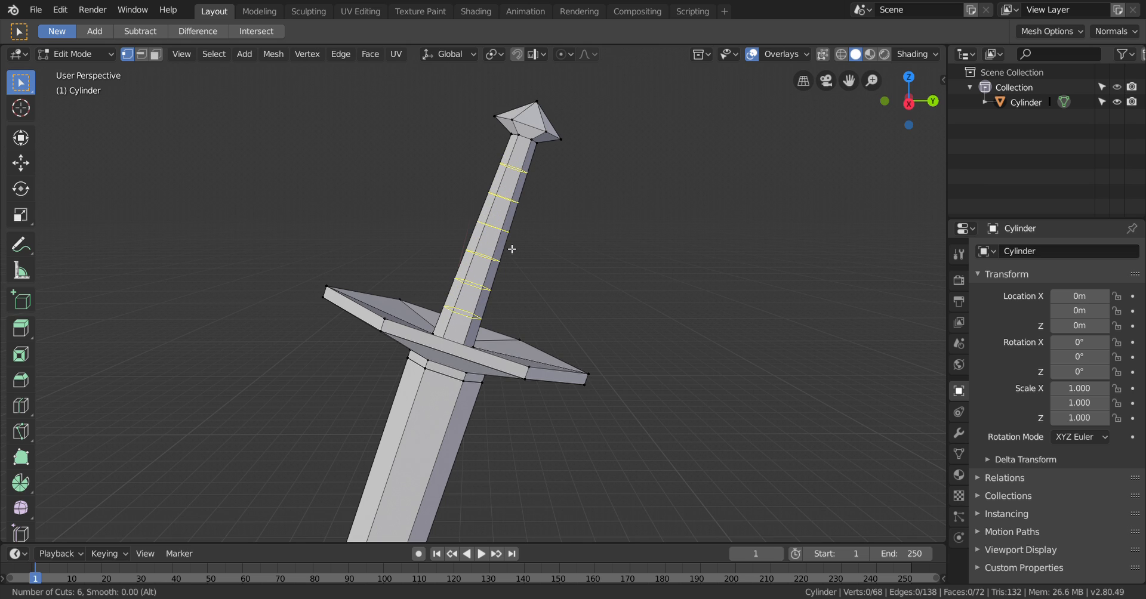
{"action": "scroll", "coordinate": [512, 252], "scroll_direction": "down", "scroll_amount": 1}
{"action": "left_click", "coordinate": [511, 255]}
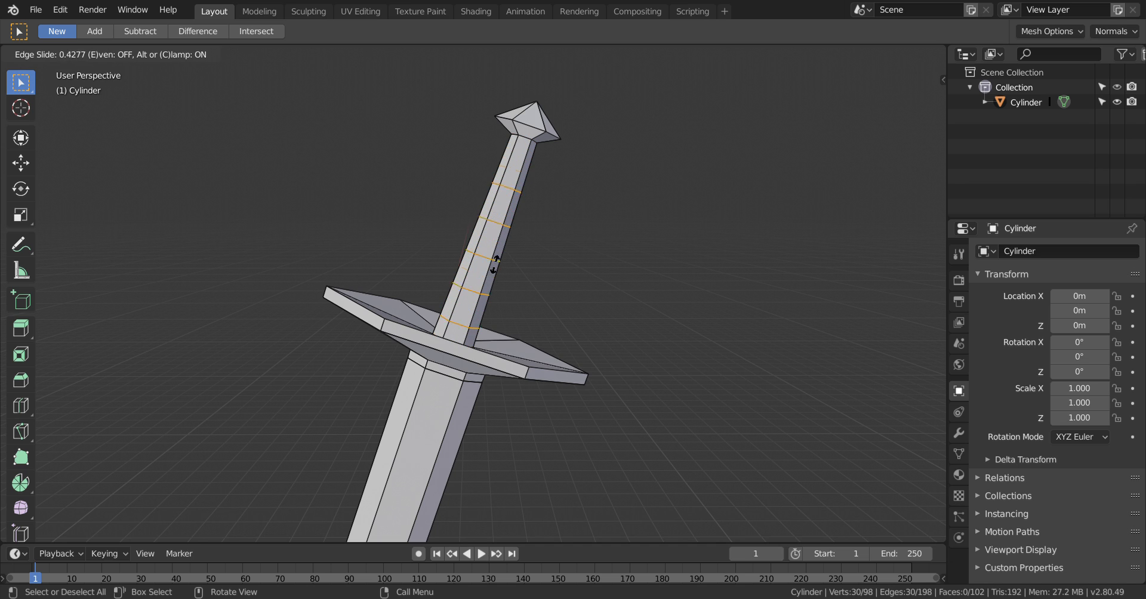
{"action": "left_click", "coordinate": [517, 224]}
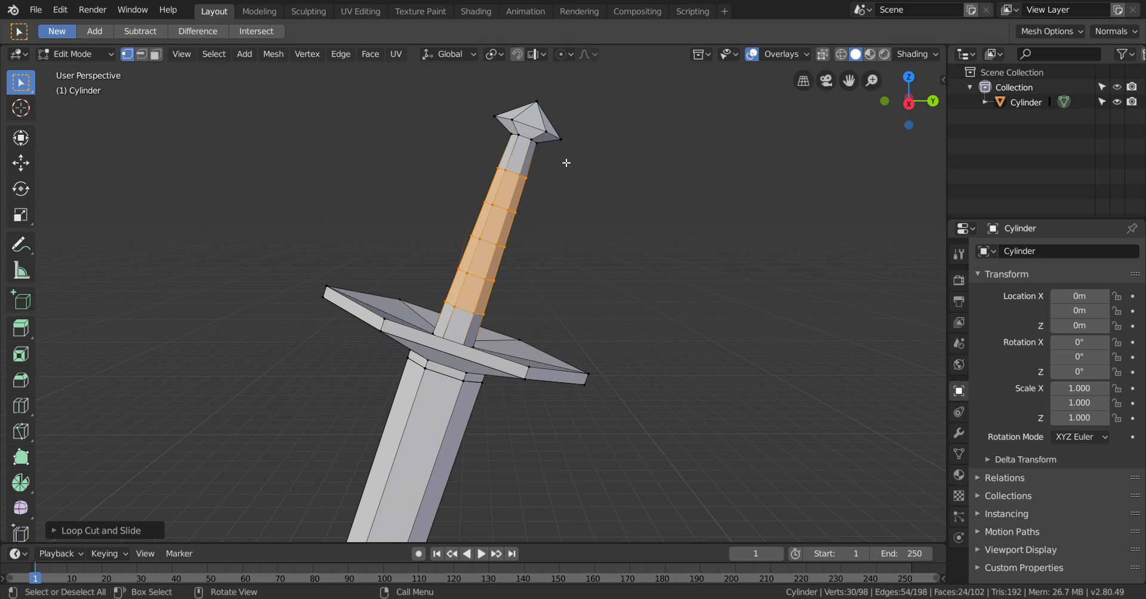
{"action": "left_click", "coordinate": [607, 287]}
- Set the viewport shading to Wireframe for editing the handle's new loops
{"action": "scroll", "coordinate": [568, 322], "scroll_direction": "up", "scroll_amount": 2}
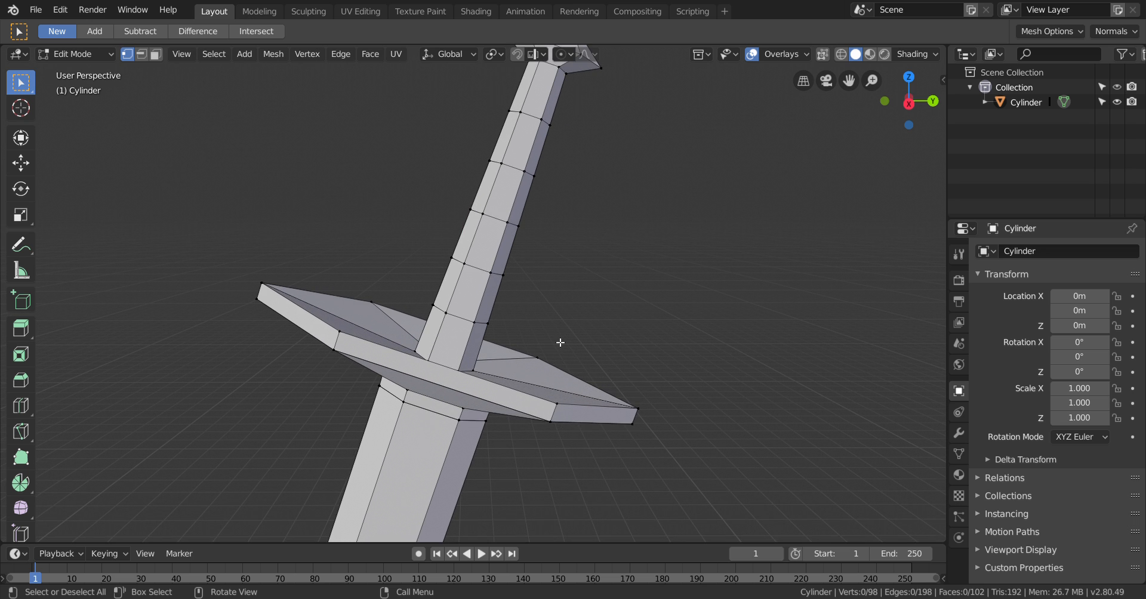
{"action": "scroll", "coordinate": [560, 343], "scroll_direction": "up", "scroll_amount": 1}
{"action": "middle_click_drag", "start_coordinate": [737, 209], "coordinate": [513, 350]}
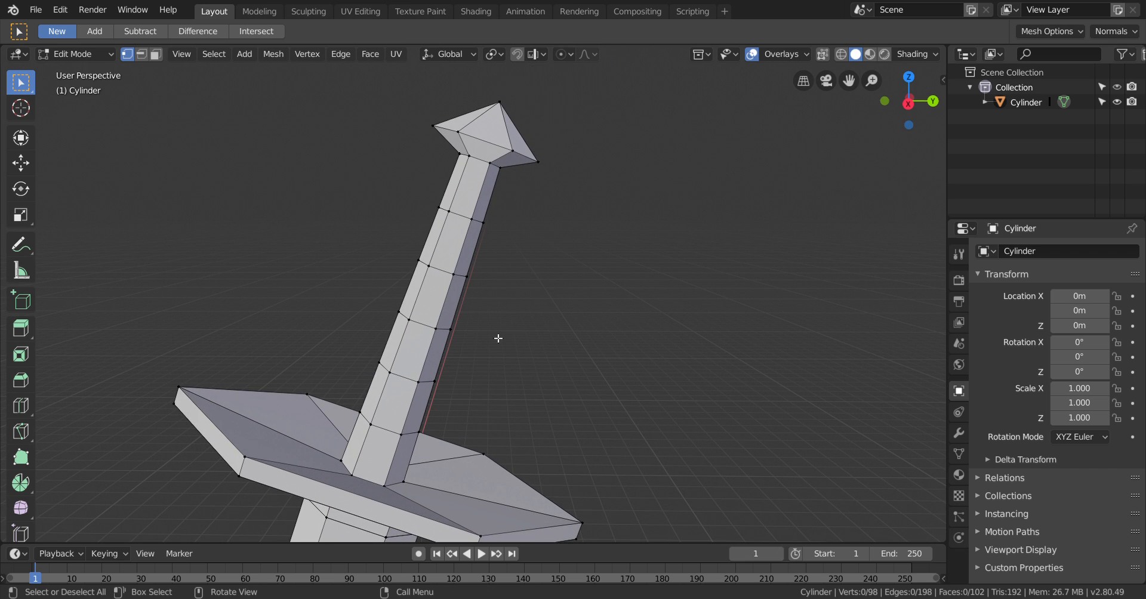
{"action": "left_click", "coordinate": [389, 437]}
{"action": "left_click", "coordinate": [275, 423]}
{"action": "key", "text": "z"}
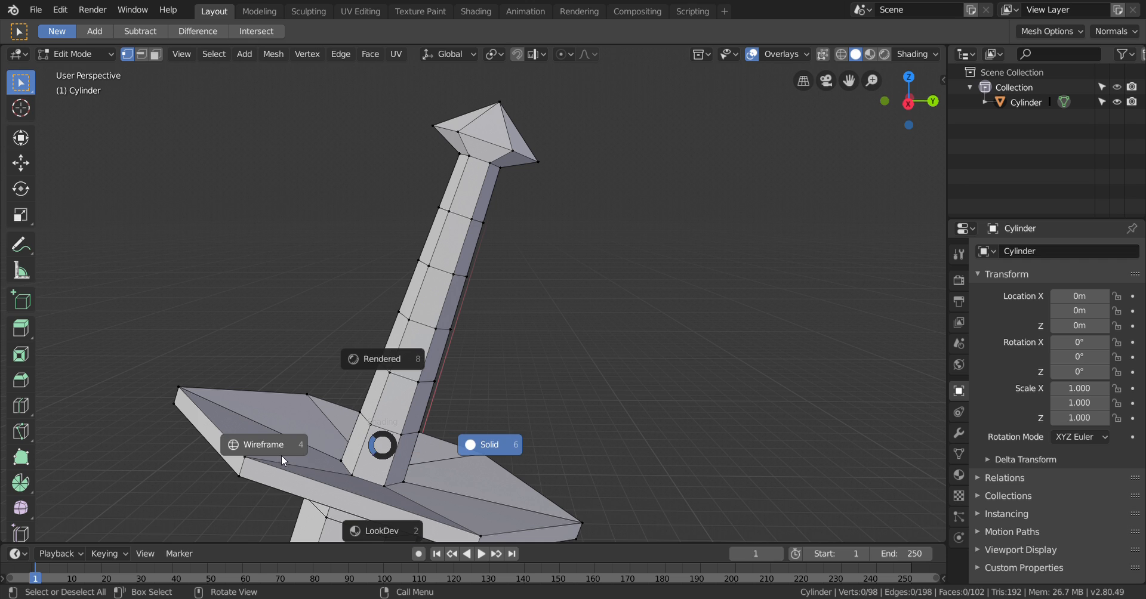
{"action": "left_click", "coordinate": [228, 442]}
- Box-select the handle loop nearest the guard, scale it down to about 0.83 and deselect
{"action": "middle_click_drag", "start_coordinate": [523, 434], "coordinate": [838, 90]}
{"action": "middle_click_drag", "start_coordinate": [468, 481], "coordinate": [786, 189]}
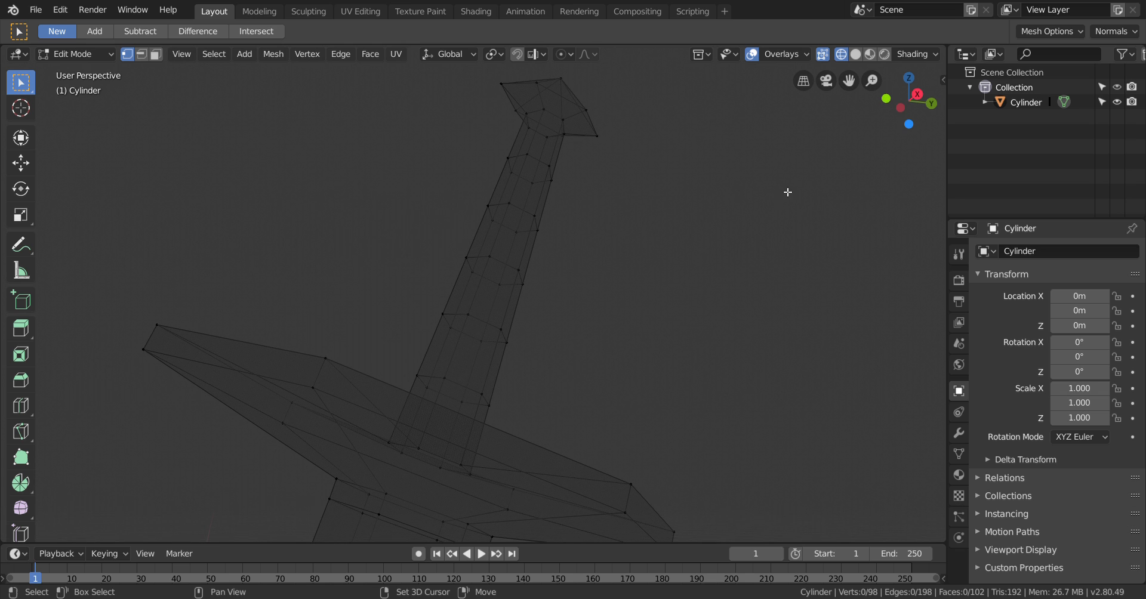
{"action": "mouse_move", "coordinate": [764, 255]}
{"action": "middle_mouse_down"}
{"action": "mouse_move", "coordinate": [842, 181]}
{"action": "mouse_move", "coordinate": [797, 246]}
{"action": "mouse_move", "coordinate": [775, 256]}
{"action": "middle_mouse_up"}
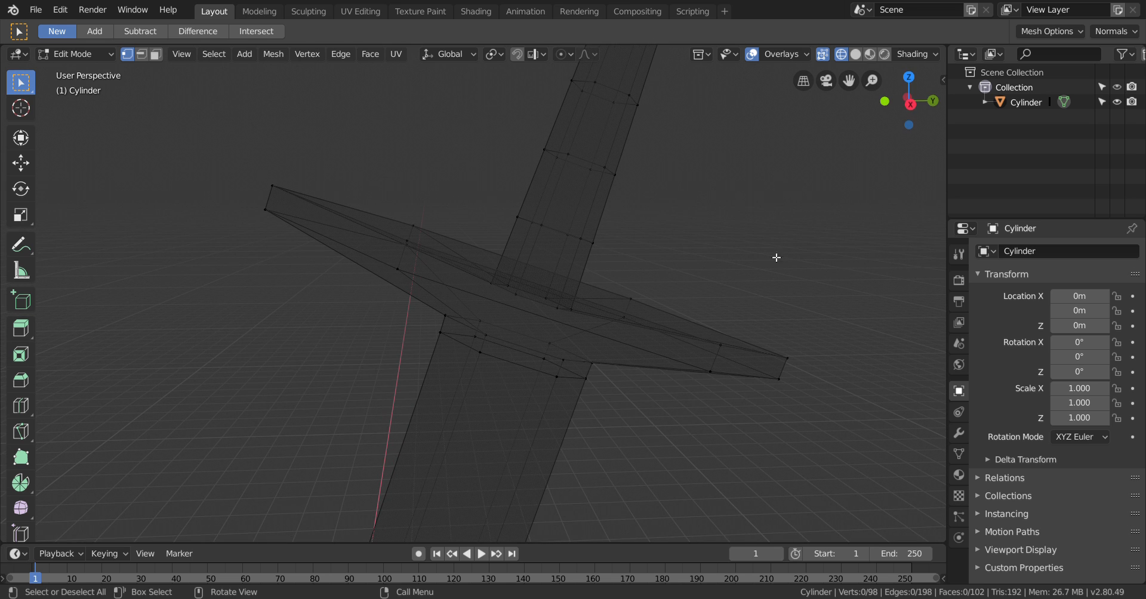
{"action": "left_click_drag", "start_coordinate": [481, 169], "coordinate": [613, 256]}
{"action": "key", "text": "s"}
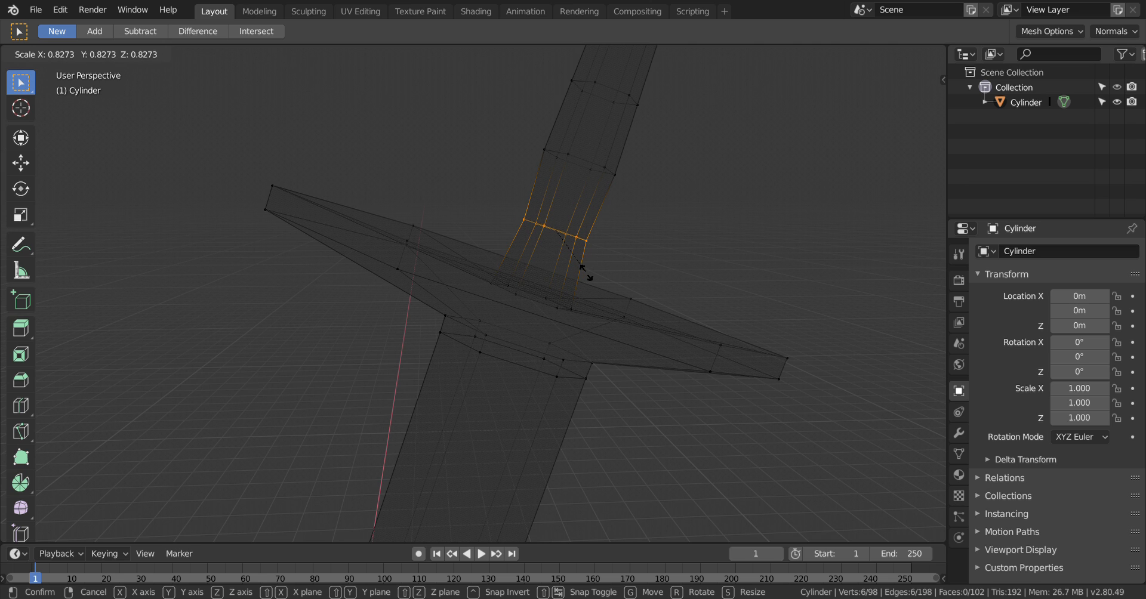
{"action": "left_click", "coordinate": [591, 277]}
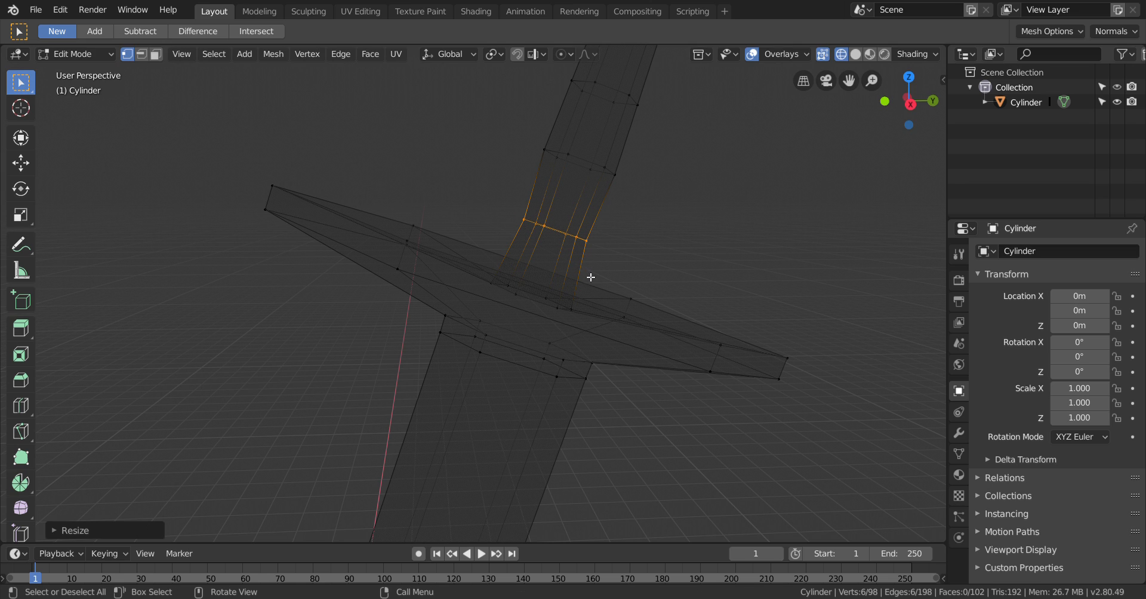
{"action": "left_click", "coordinate": [736, 230]}
- Box-select the second handle loop above the guard, scale it up to about 1.07 and deselect
{"action": "middle_click_drag", "start_coordinate": [736, 230], "coordinate": [632, 478]}
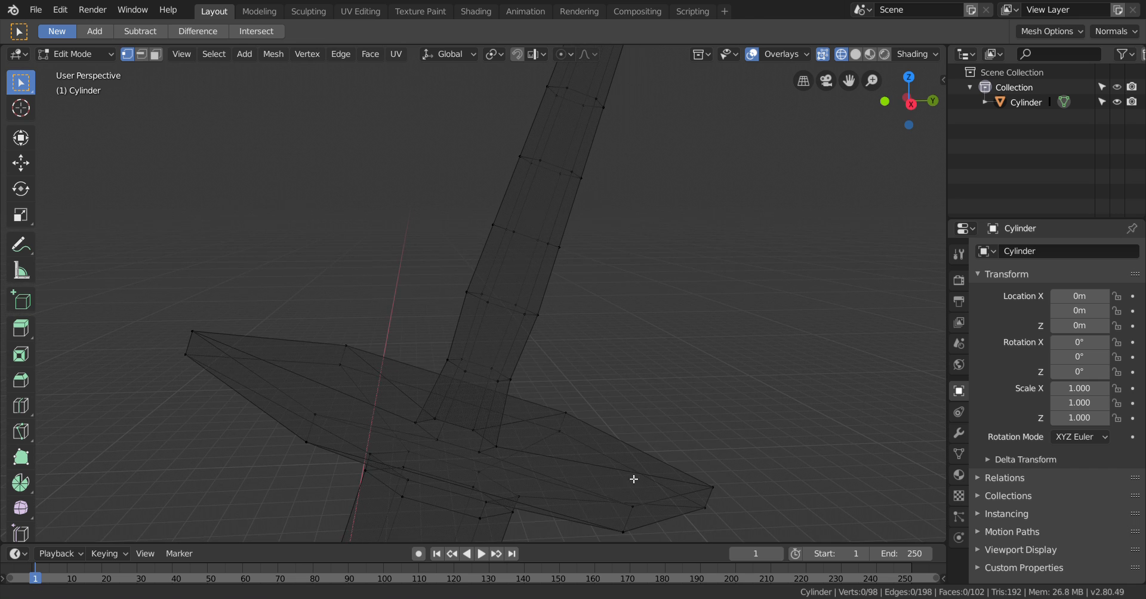
{"action": "left_click_drag", "start_coordinate": [409, 271], "coordinate": [570, 328]}
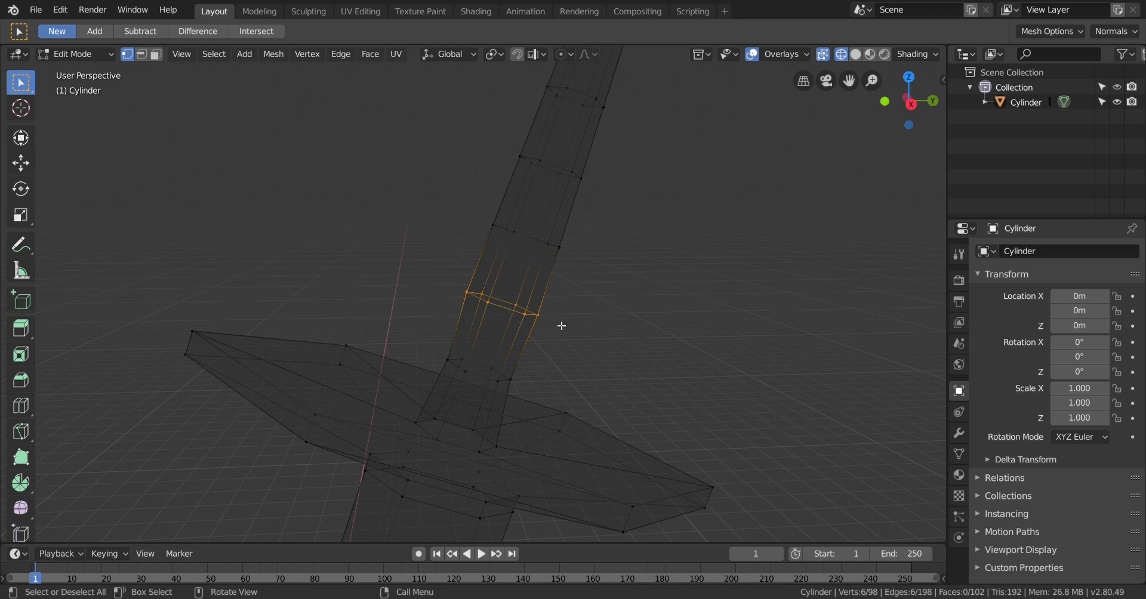
{"action": "key", "text": "s"}
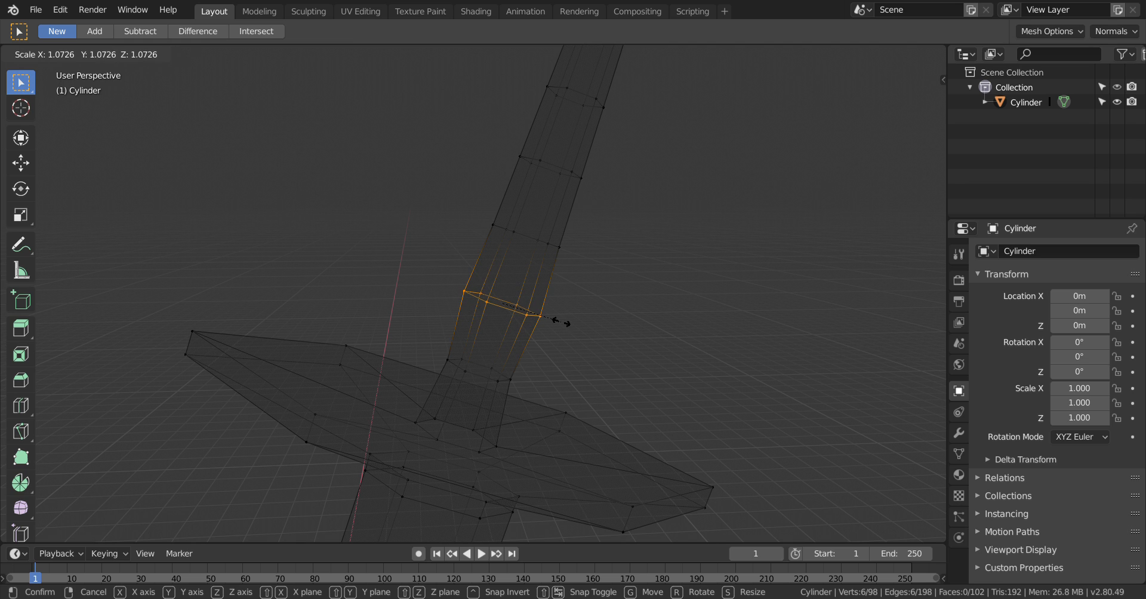
{"action": "left_click", "coordinate": [567, 327]}
{"action": "left_click", "coordinate": [593, 295]}
- Box-select the middle handle loop, scale it down to form a narrow waist and deselect
{"action": "left_click_drag", "start_coordinate": [493, 209], "coordinate": [592, 270]}
{"action": "key", "text": "s"}
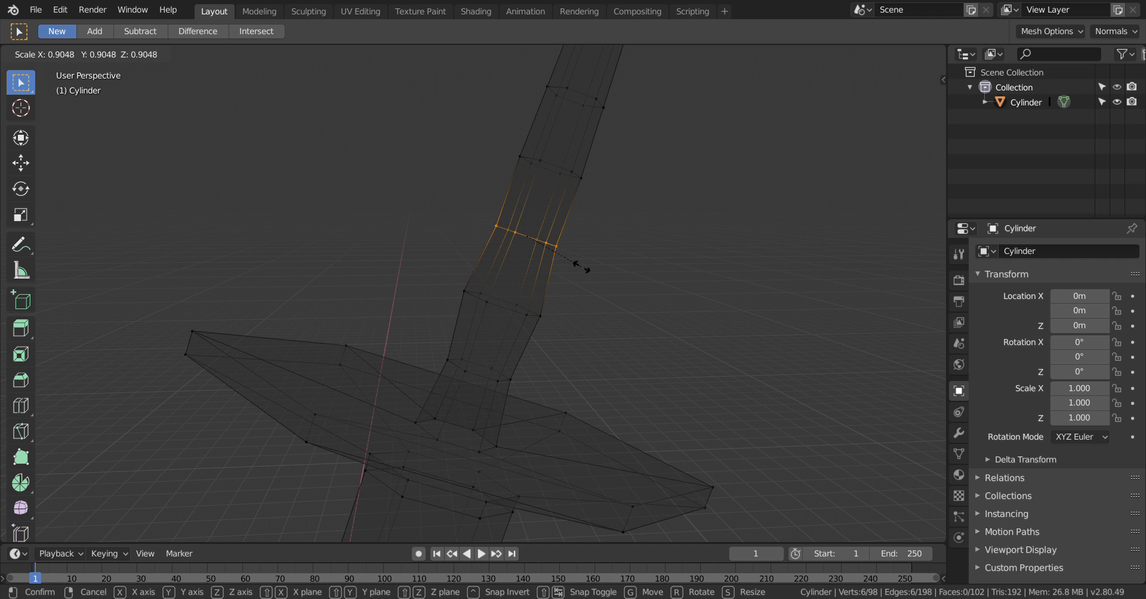
{"action": "left_click", "coordinate": [575, 260]}
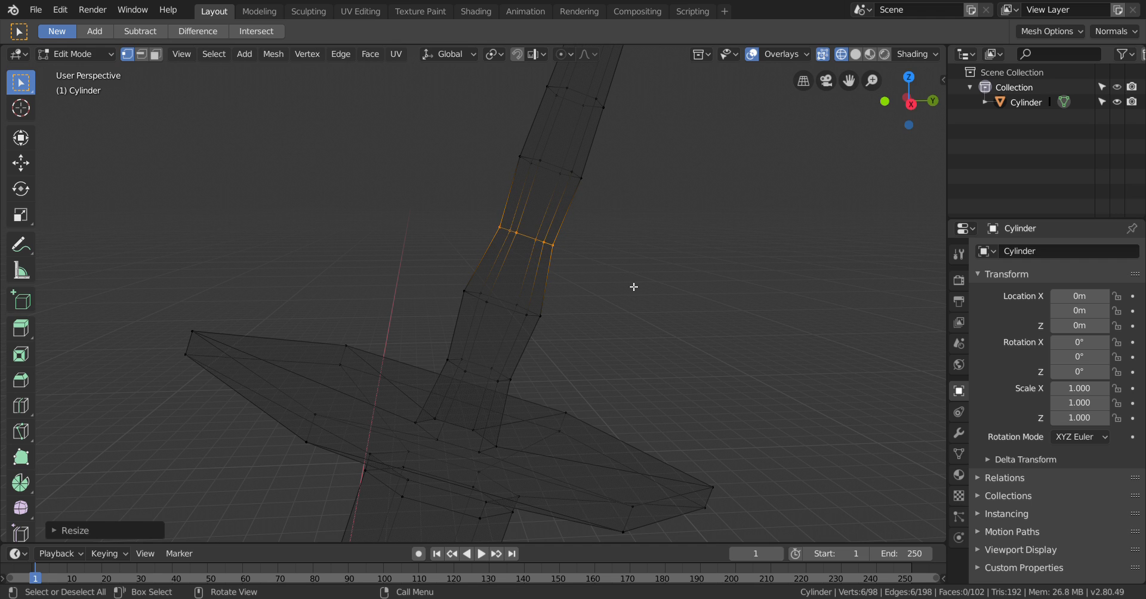
{"action": "left_click", "coordinate": [634, 287]}
- Box-select the fourth handle loop above the guard and scale it up slightly to form a bulge
{"action": "mouse_move", "coordinate": [691, 235]}
{"action": "middle_mouse_down"}
{"action": "mouse_move", "coordinate": [686, 279]}
{"action": "mouse_move", "coordinate": [691, 239]}
{"action": "middle_mouse_up"}
{"action": "middle_click_drag", "start_coordinate": [673, 310], "coordinate": [585, 428]}
{"action": "left_click_drag", "start_coordinate": [430, 245], "coordinate": [563, 319]}
{"action": "key", "text": "s"}
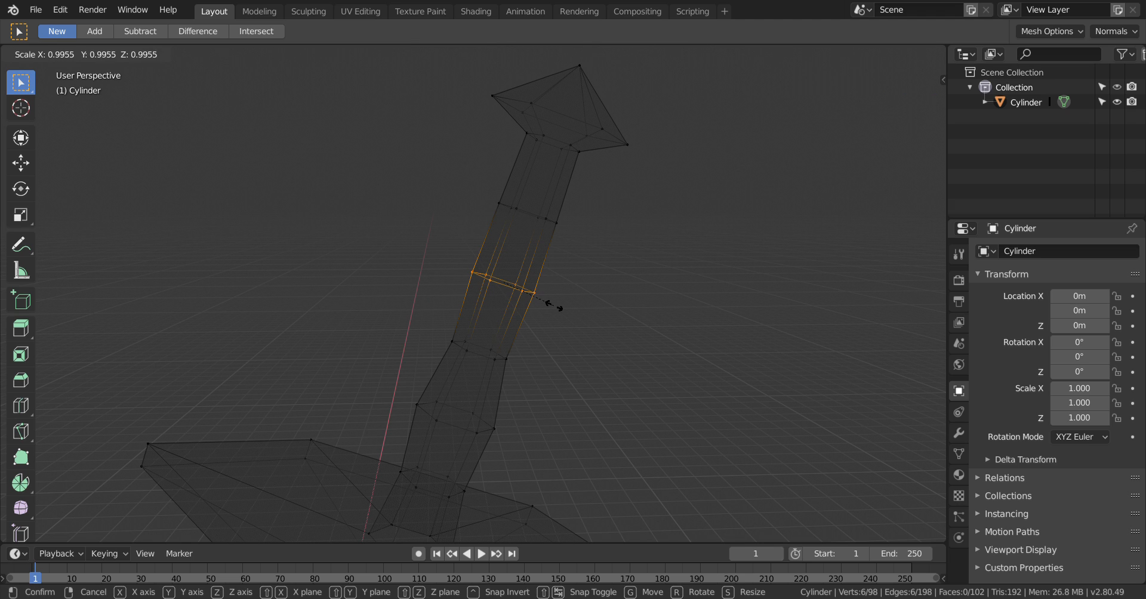
{"action": "left_click", "coordinate": [564, 307]}
- Box-select the handle loop nearest the pommel, scale it down to about 0.82 and deselect
{"action": "left_click_drag", "start_coordinate": [471, 170], "coordinate": [596, 246]}
{"action": "key", "text": "s"}
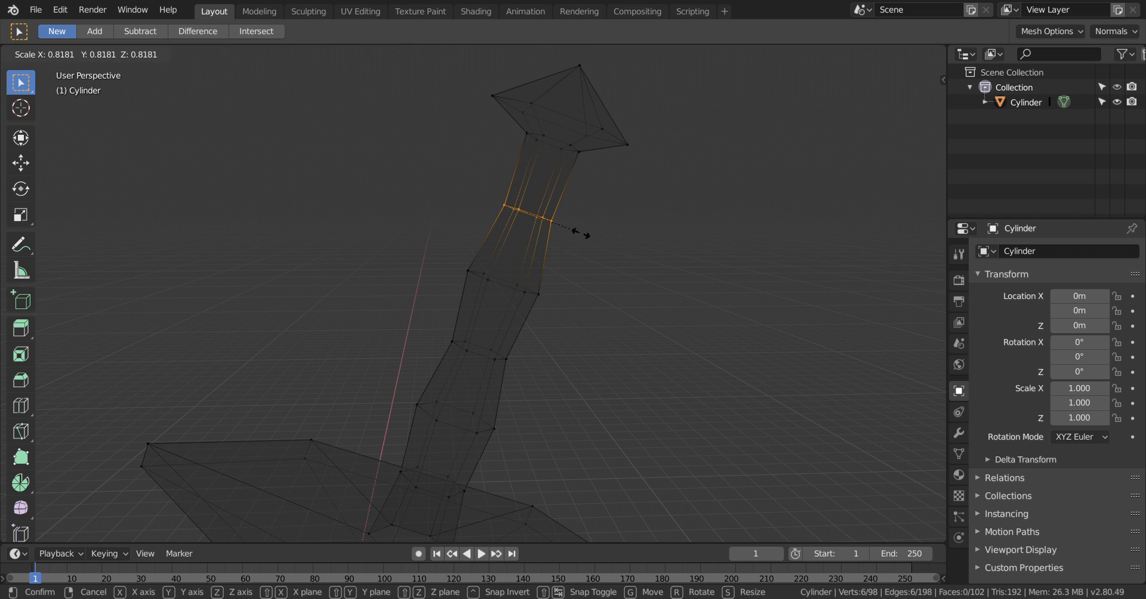
{"action": "left_click", "coordinate": [590, 248]}
{"action": "left_click", "coordinate": [641, 329]}
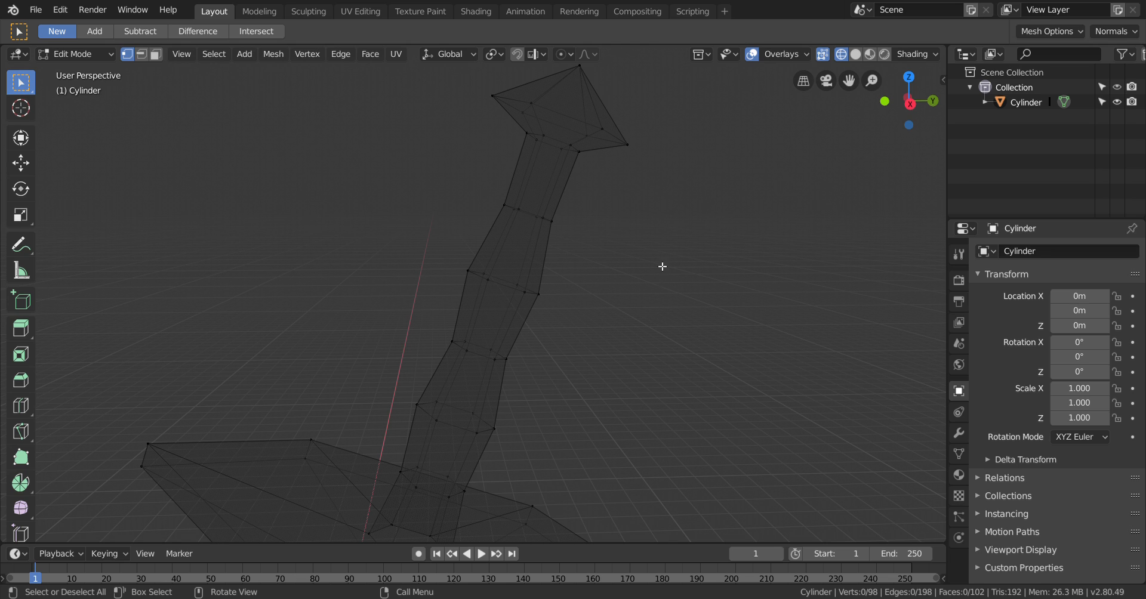
- Switch the viewport shading to Solid and save the file
{"action": "key", "text": "z"}
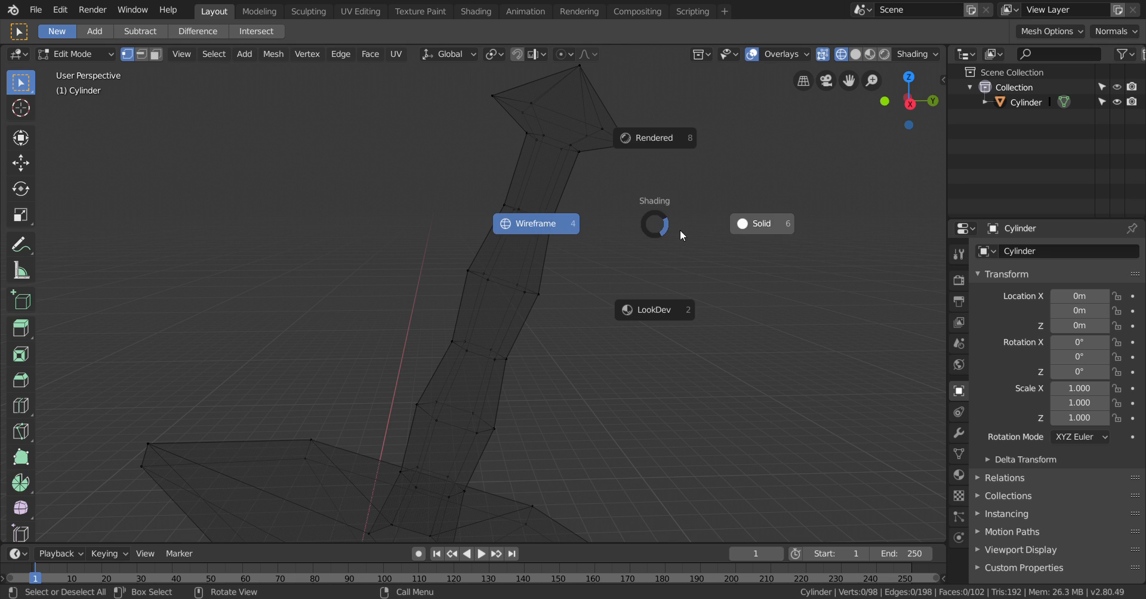
{"action": "left_click", "coordinate": [764, 230]}
{"action": "scroll", "coordinate": [693, 390], "scroll_direction": "down", "scroll_amount": 2}
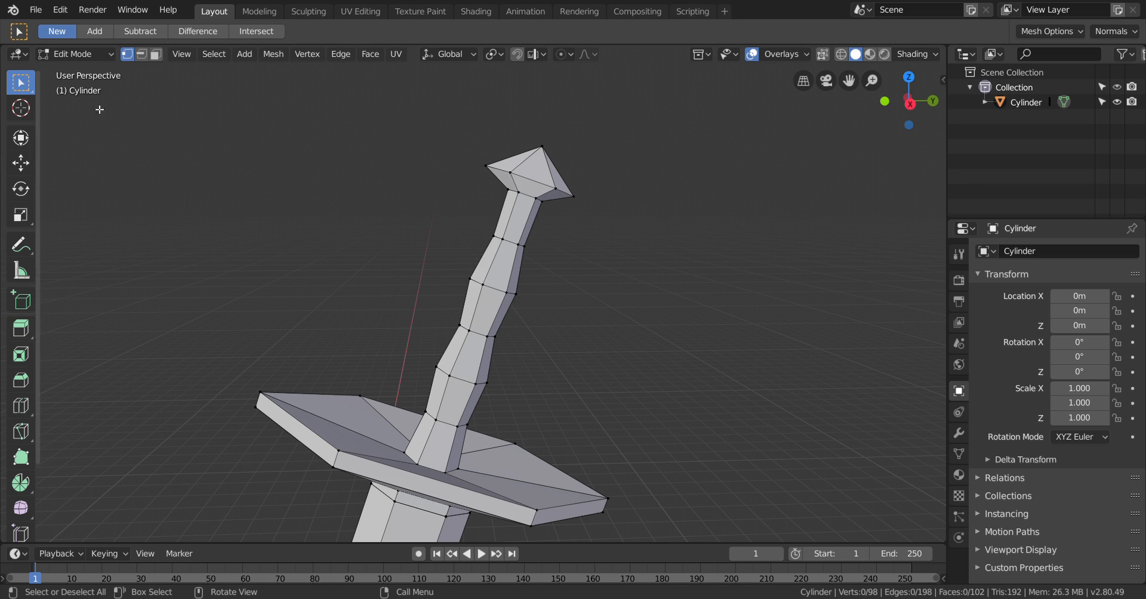
{"action": "left_click", "coordinate": [30, 12]}
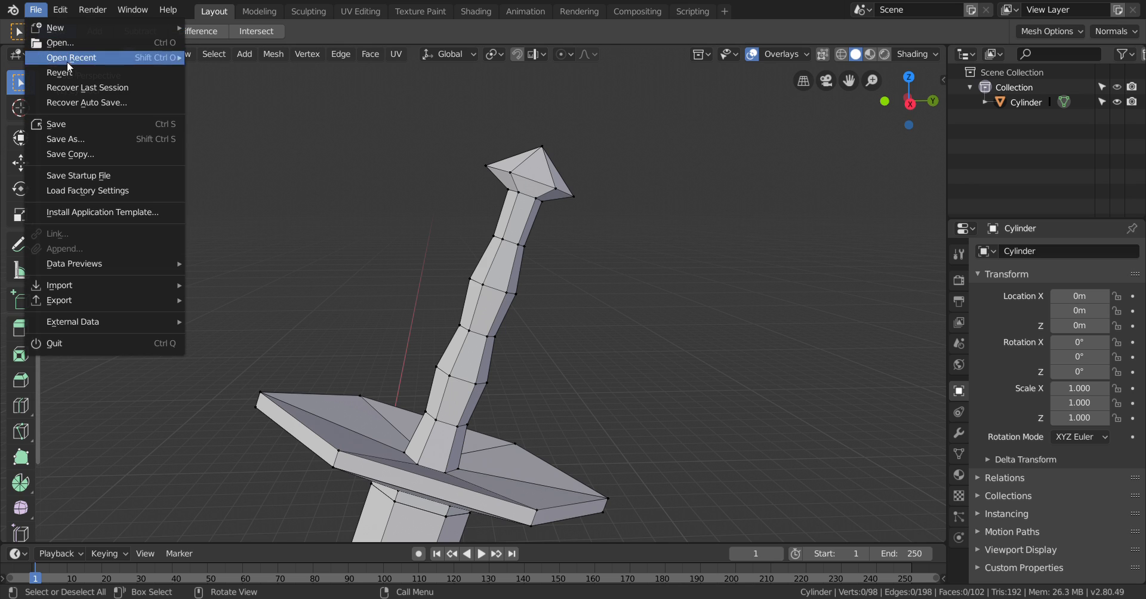
{"action": "left_click", "coordinate": [98, 128]}
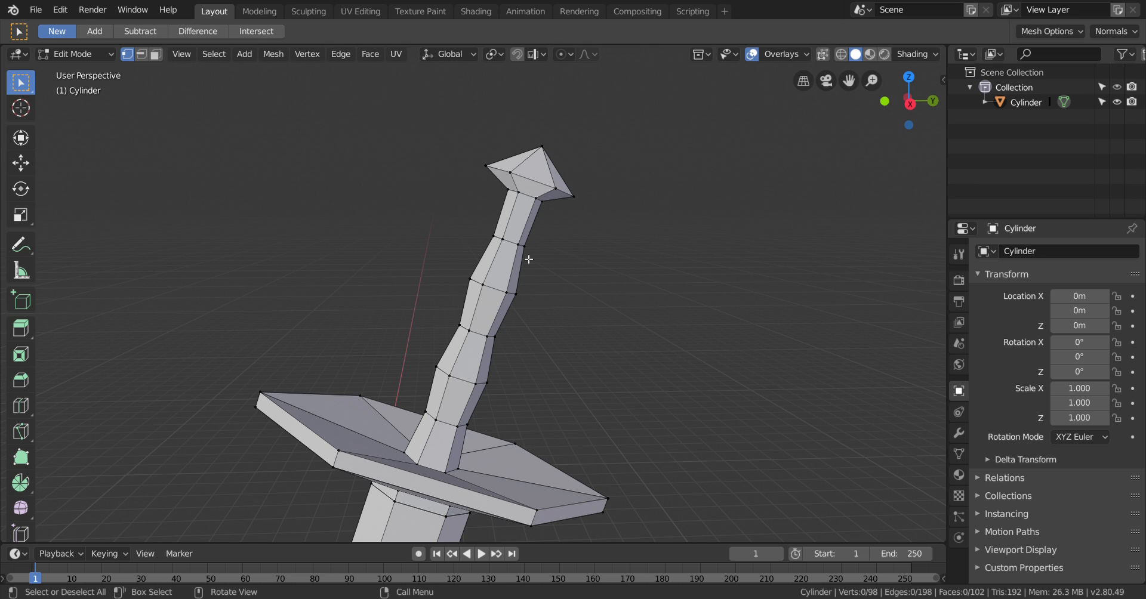
- In Wireframe shading, box-select the vertex loop joining the handle to the pommel and scale it down to about 0.78
{"action": "scroll", "coordinate": [421, 300], "scroll_direction": "up", "scroll_amount": 2}
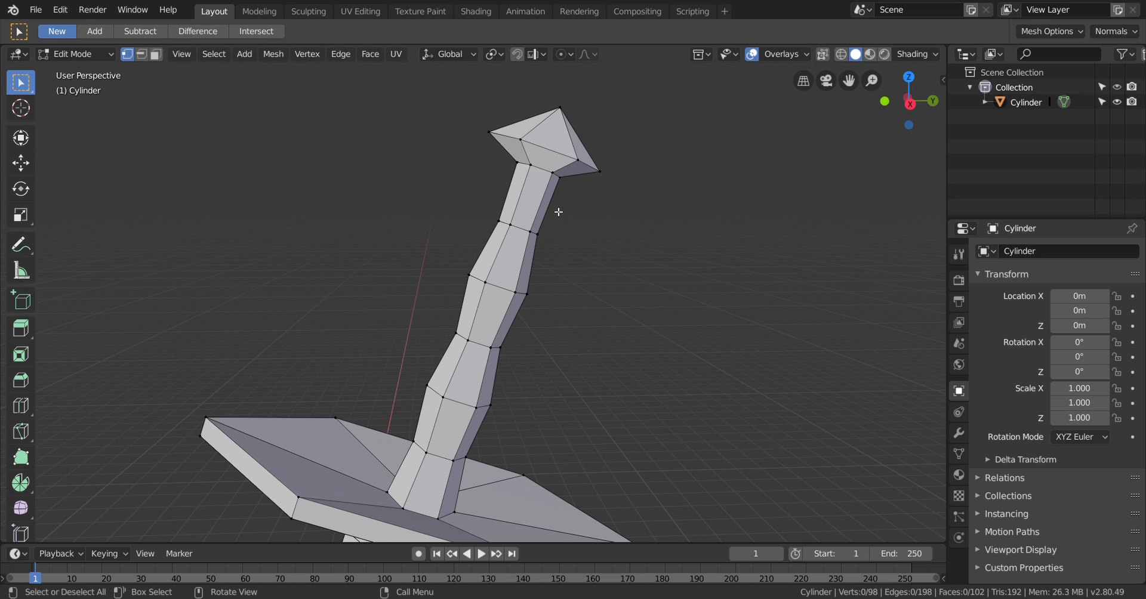
{"action": "scroll", "coordinate": [555, 379], "scroll_direction": "down", "scroll_amount": 5}
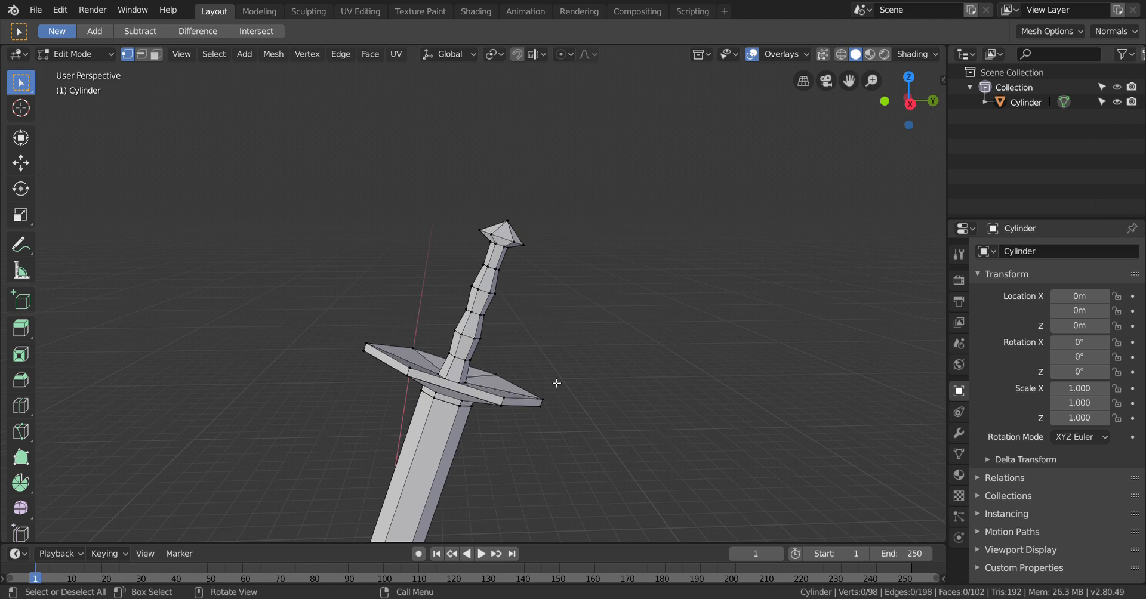
{"action": "scroll", "coordinate": [498, 514], "scroll_direction": "up", "scroll_amount": 4}
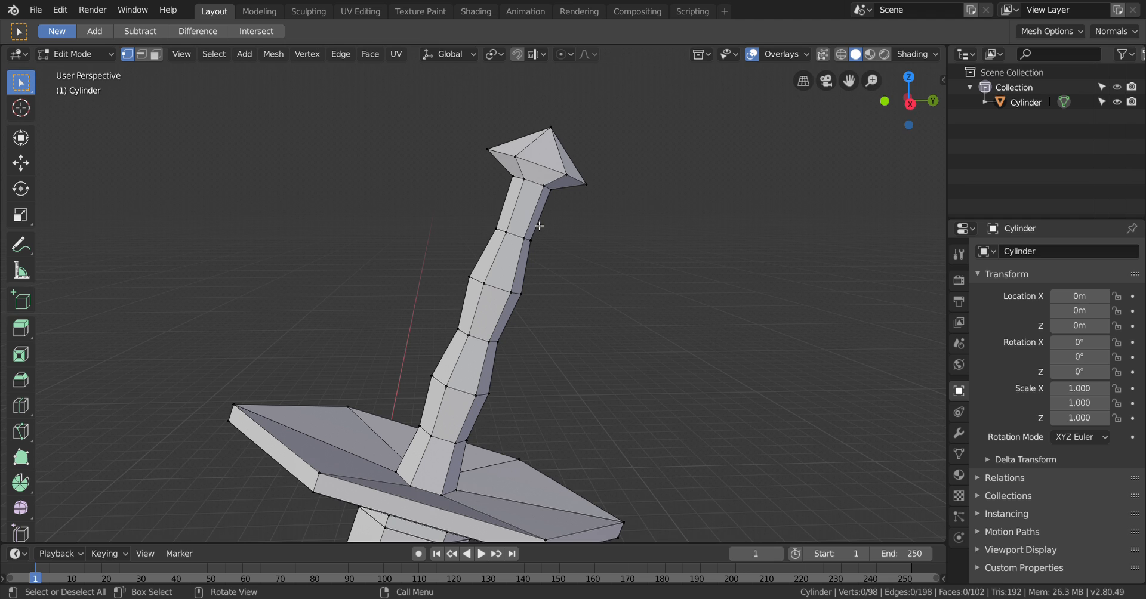
{"action": "key", "text": "z"}
{"action": "left_click", "coordinate": [421, 214]}
{"action": "scroll", "coordinate": [742, 302], "scroll_direction": "up", "scroll_amount": 3}
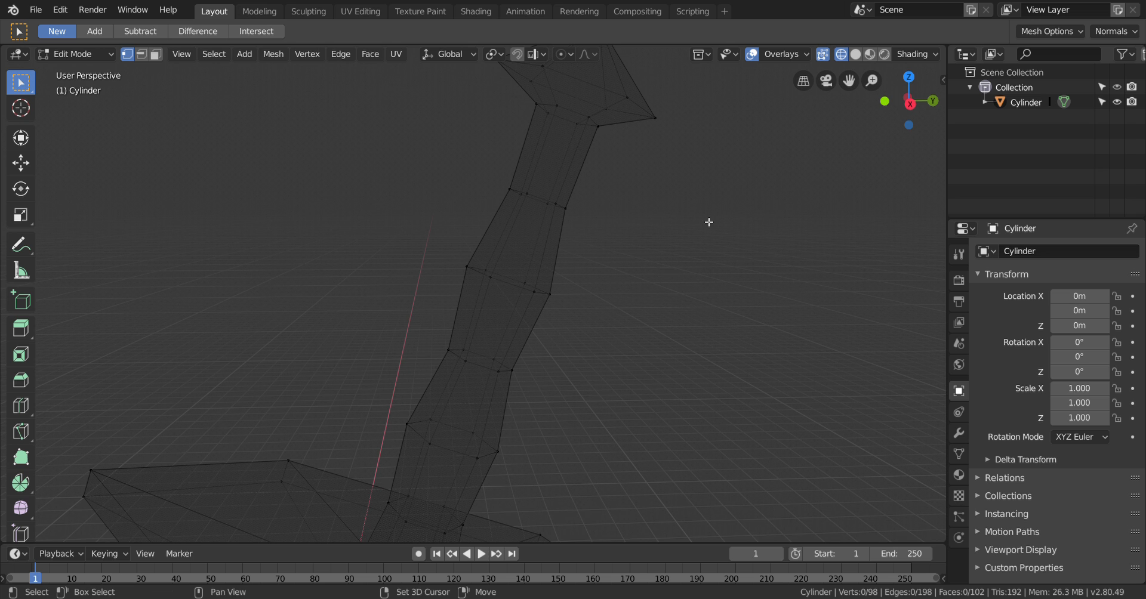
{"action": "middle_click_drag", "start_coordinate": [709, 220], "coordinate": [586, 353]}
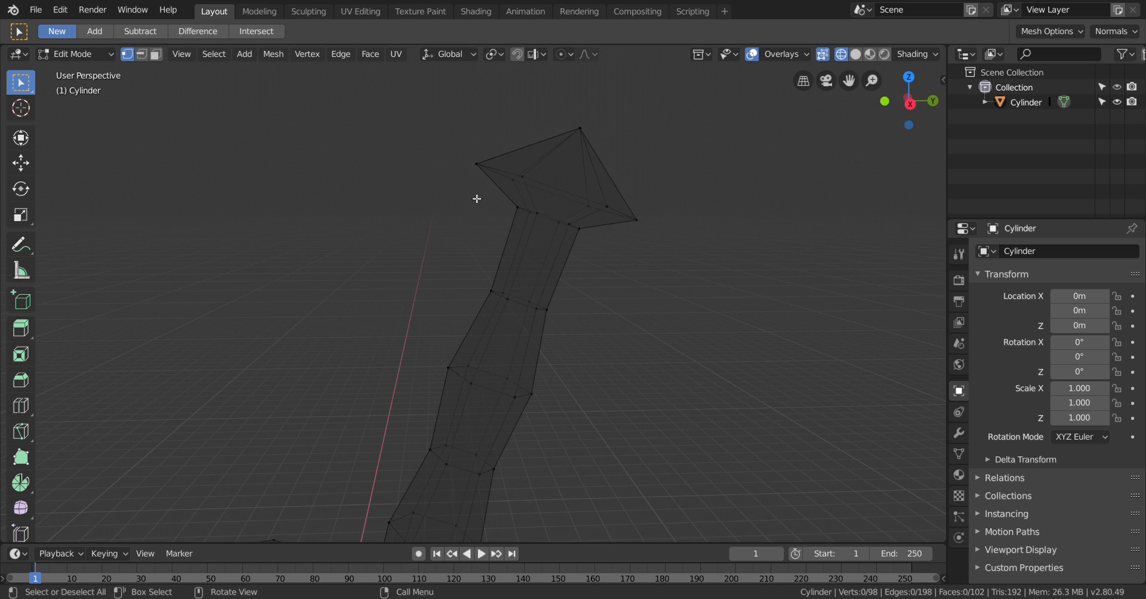
{"action": "left_click_drag", "start_coordinate": [470, 184], "coordinate": [596, 245]}
{"action": "left_click_drag", "start_coordinate": [500, 195], "coordinate": [573, 279]}
{"action": "left_click", "coordinate": [583, 231], "text": "shift"}
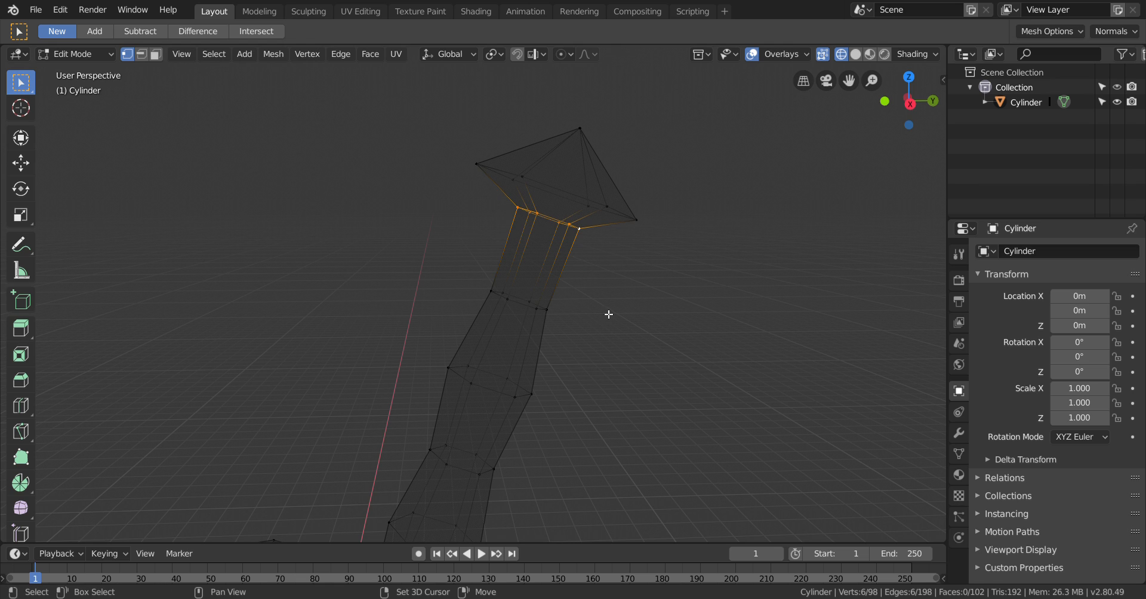
{"action": "key", "text": "s"}
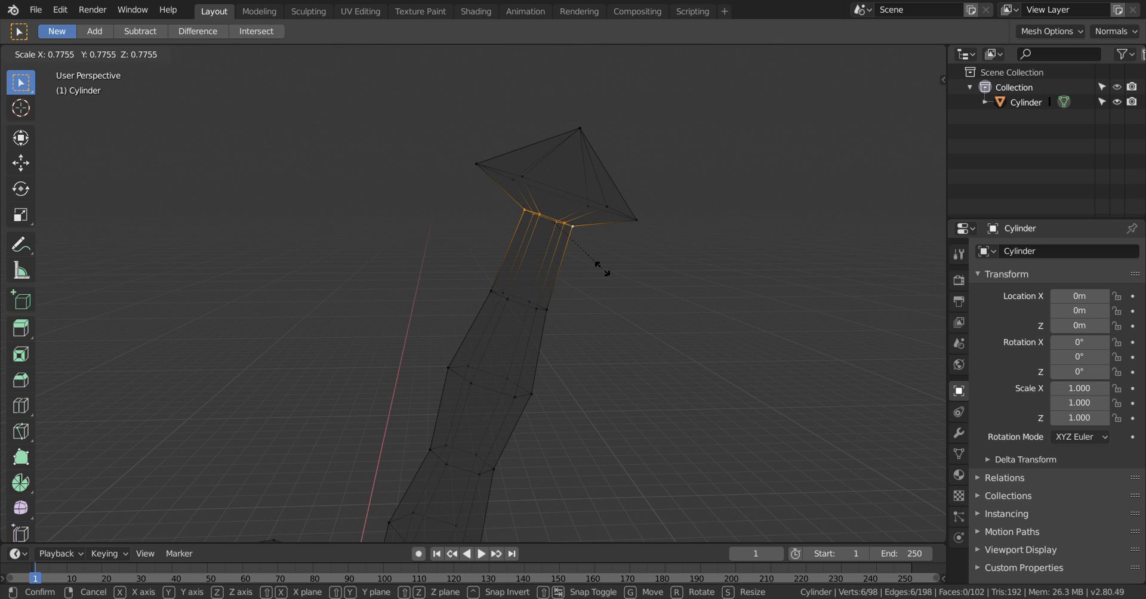
{"action": "left_click", "coordinate": [607, 272]}
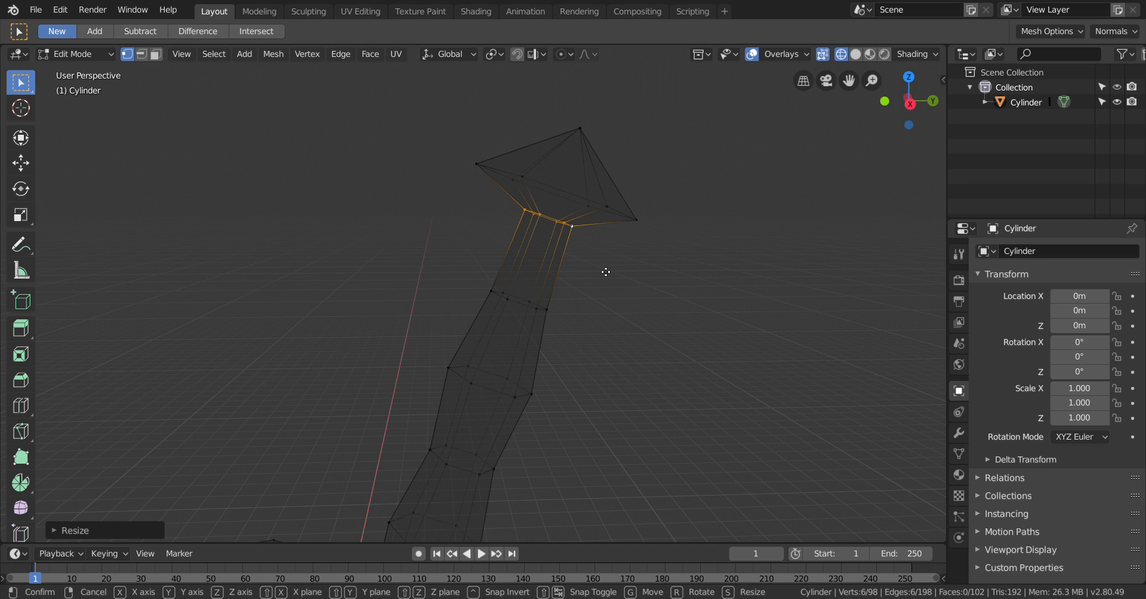
- Move the pommel joint loop about 0.1 m down the handle toward the guard, deselect it and return to Solid shading
{"action": "key", "text": "g"}
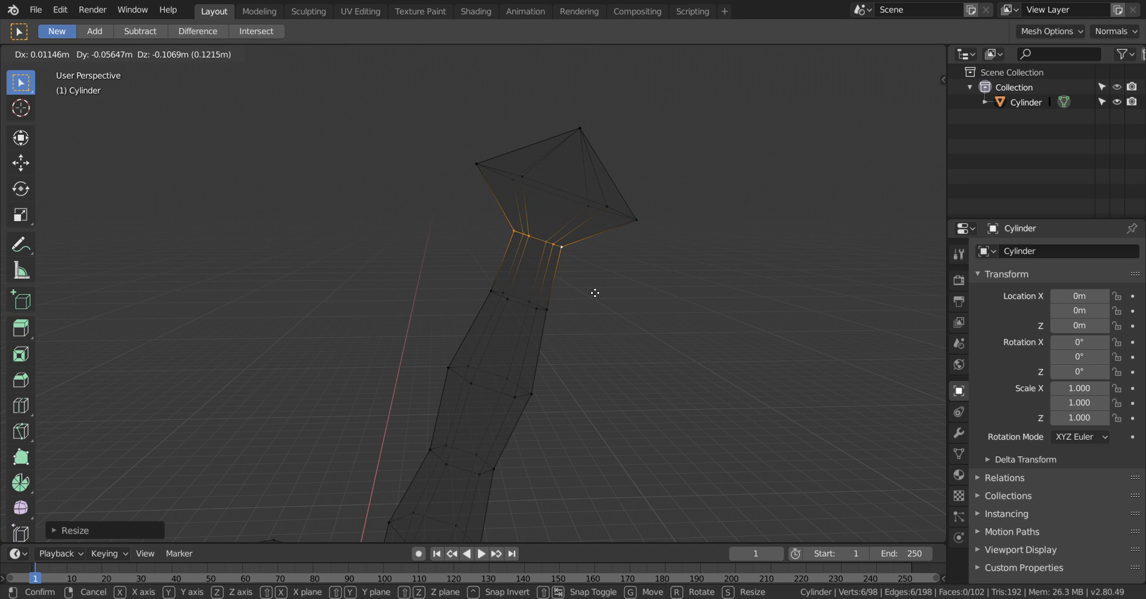
{"action": "left_click", "coordinate": [600, 288]}
{"action": "left_click", "coordinate": [673, 381]}
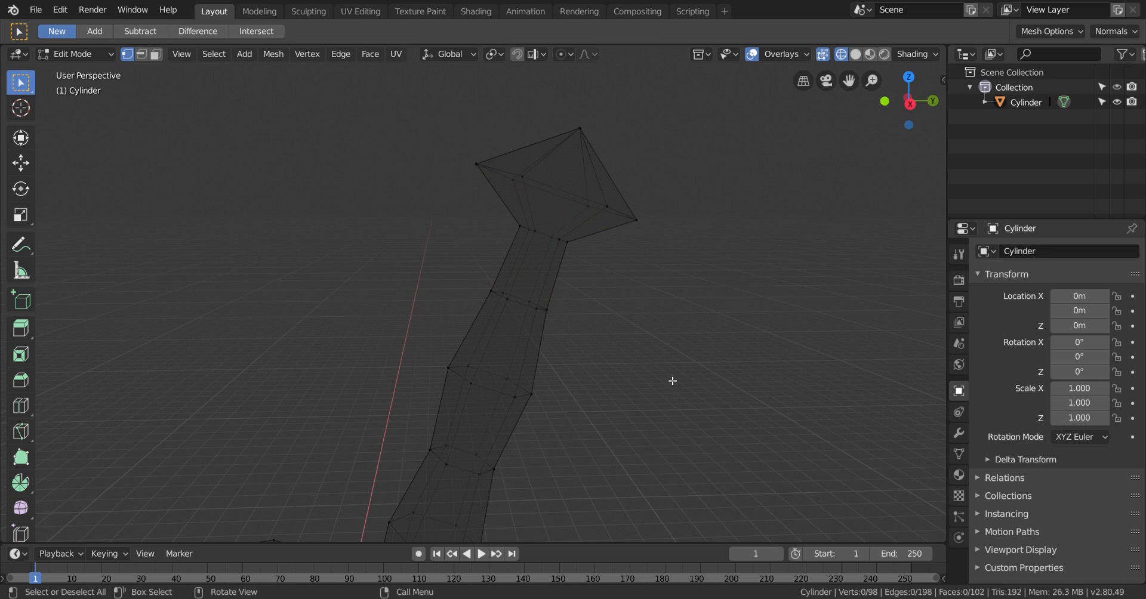
{"action": "key", "text": "z"}
{"action": "left_click", "coordinate": [739, 386]}
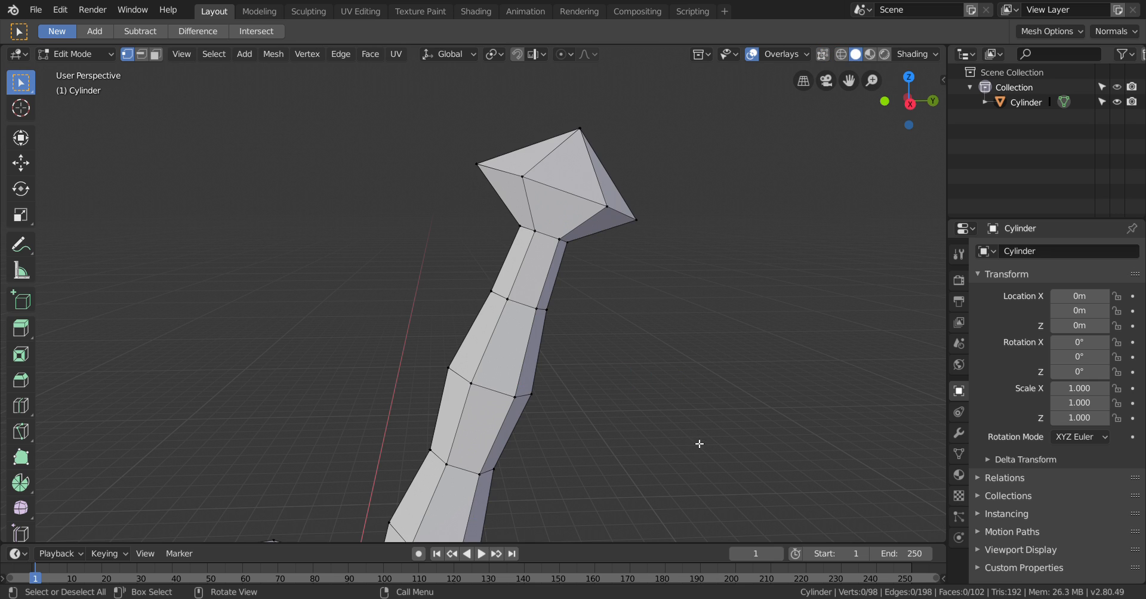
- Examine the whole sword from several angles and distances, checking the blade, guard, wavy grip and pommel
{"action": "scroll", "coordinate": [699, 443], "scroll_direction": "down", "scroll_amount": 2}
{"action": "mouse_move", "coordinate": [708, 405]}
{"action": "middle_mouse_down"}
{"action": "mouse_move", "coordinate": [698, 384]}
{"action": "mouse_move", "coordinate": [704, 416]}
{"action": "middle_mouse_up"}
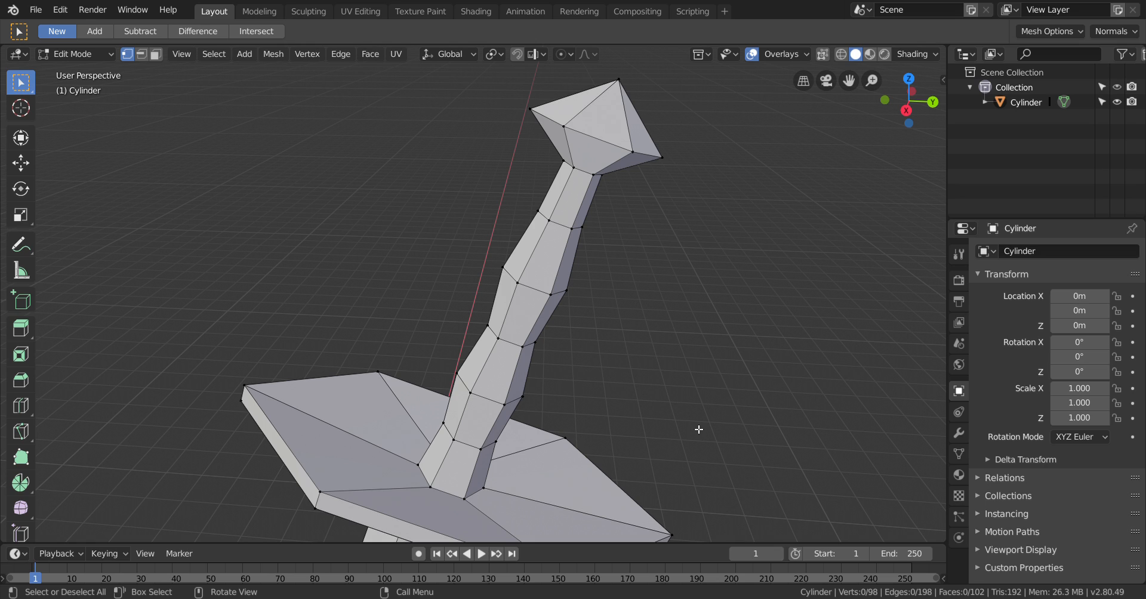
{"action": "scroll", "coordinate": [619, 381], "scroll_direction": "down", "scroll_amount": 8}
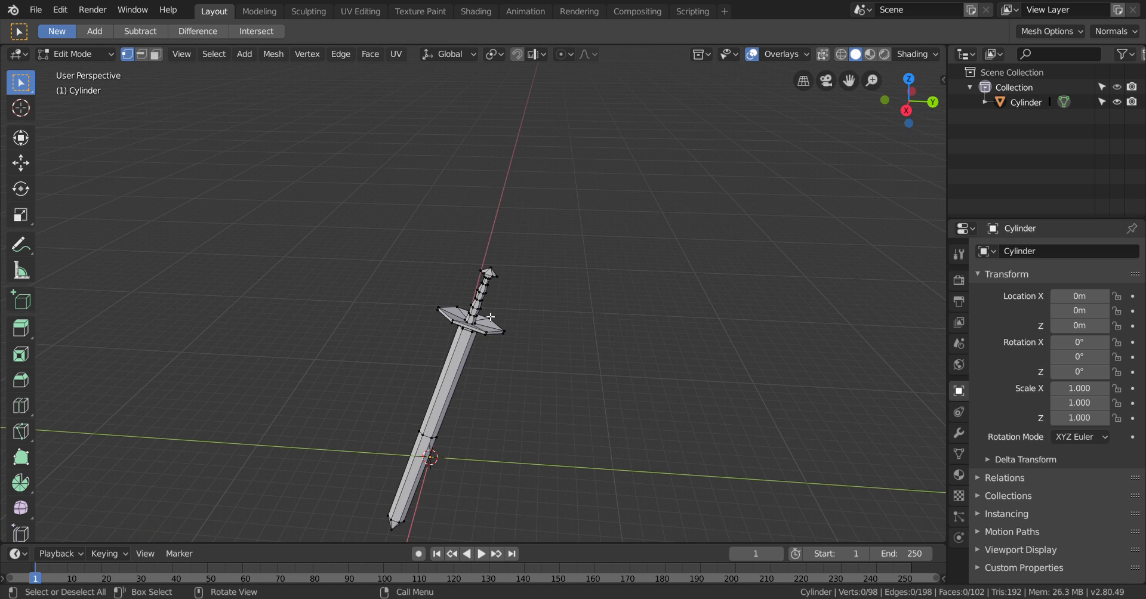
{"action": "middle_click_drag", "start_coordinate": [282, 272], "coordinate": [337, 241]}
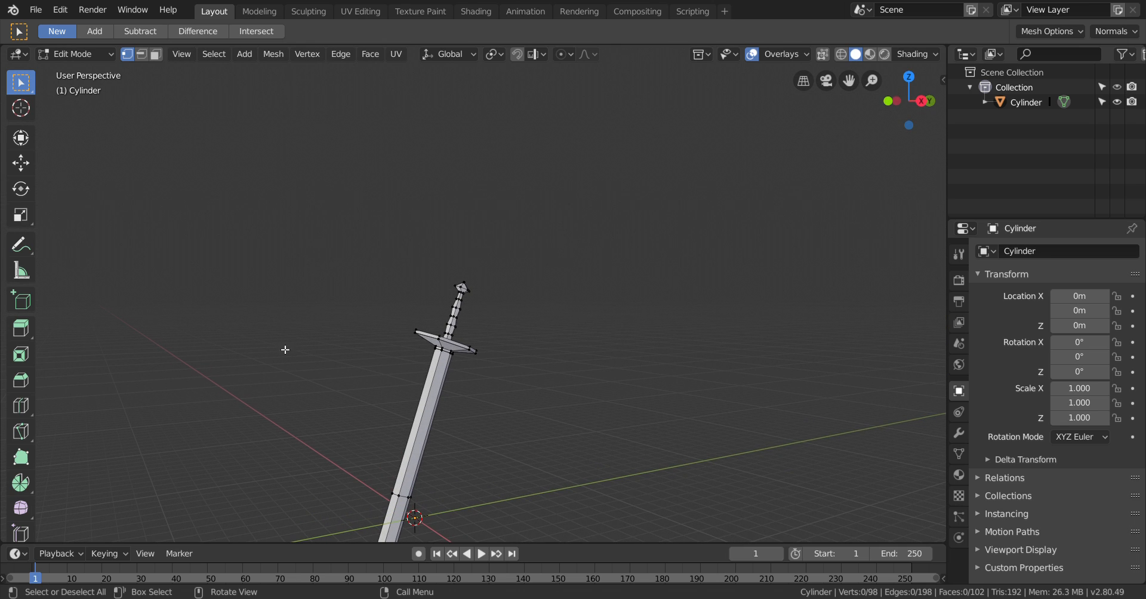
{"action": "scroll", "coordinate": [486, 446], "scroll_direction": "down", "scroll_amount": 5}
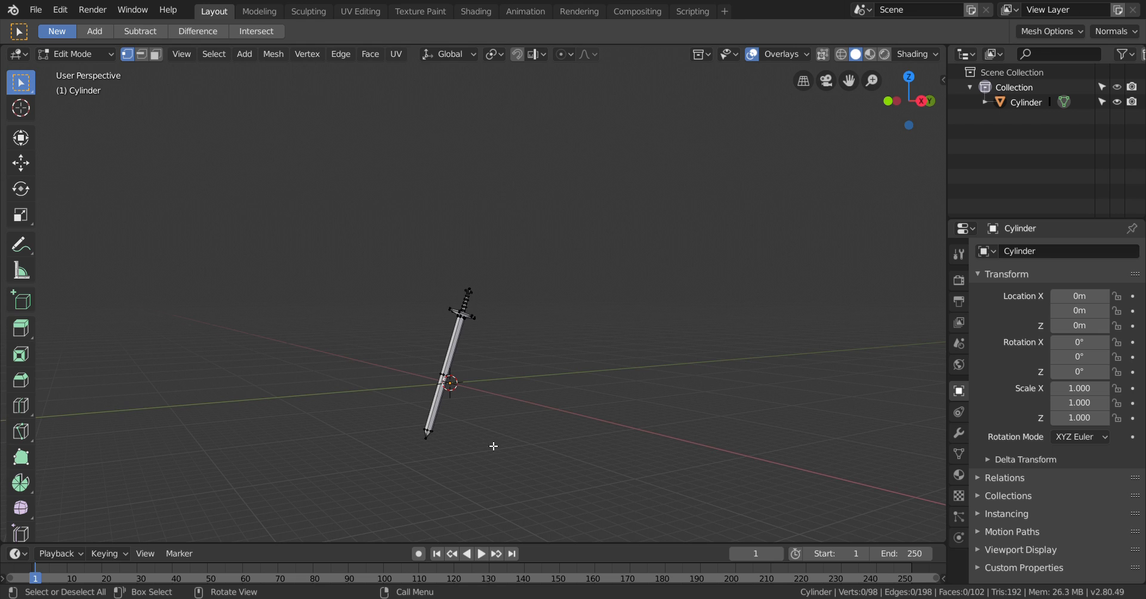
{"action": "scroll", "coordinate": [537, 421], "scroll_direction": "up", "scroll_amount": 5}
{"action": "scroll", "coordinate": [549, 415], "scroll_direction": "up", "scroll_amount": 2}
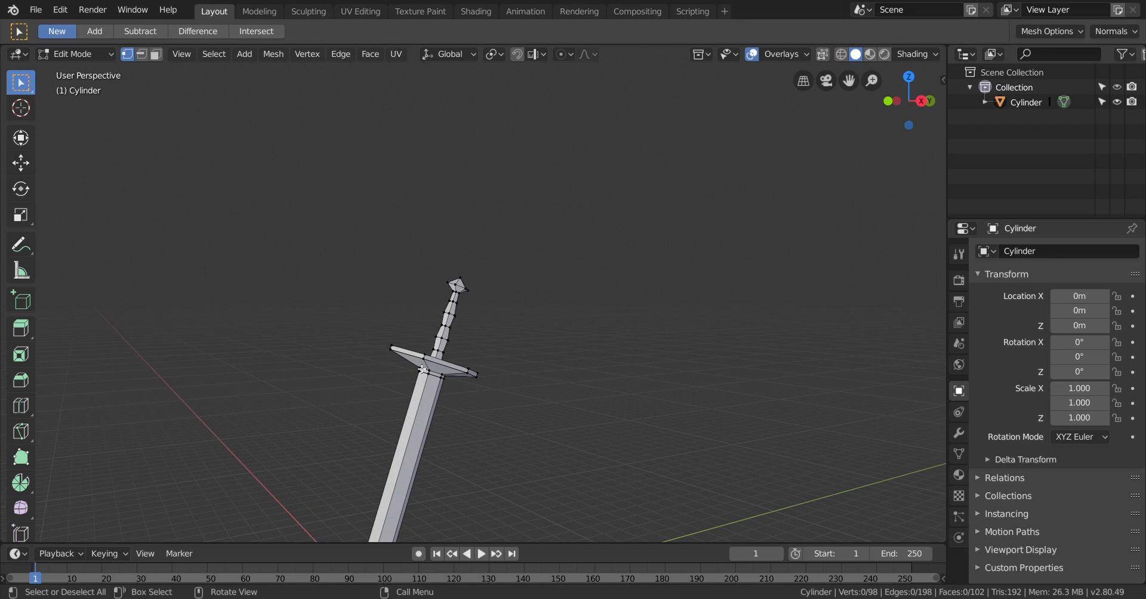
{"action": "scroll", "coordinate": [333, 335], "scroll_direction": "down", "scroll_amount": 2}
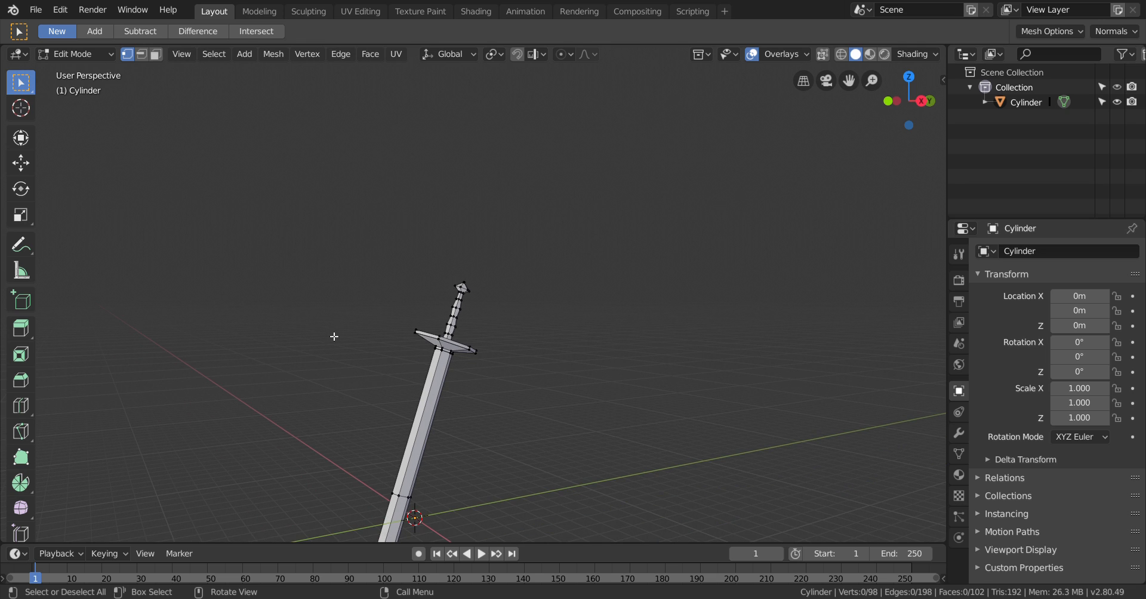
{"action": "scroll", "coordinate": [359, 365], "scroll_direction": "down", "scroll_amount": 3}
{"action": "middle_click_drag", "start_coordinate": [370, 376], "coordinate": [340, 389]}
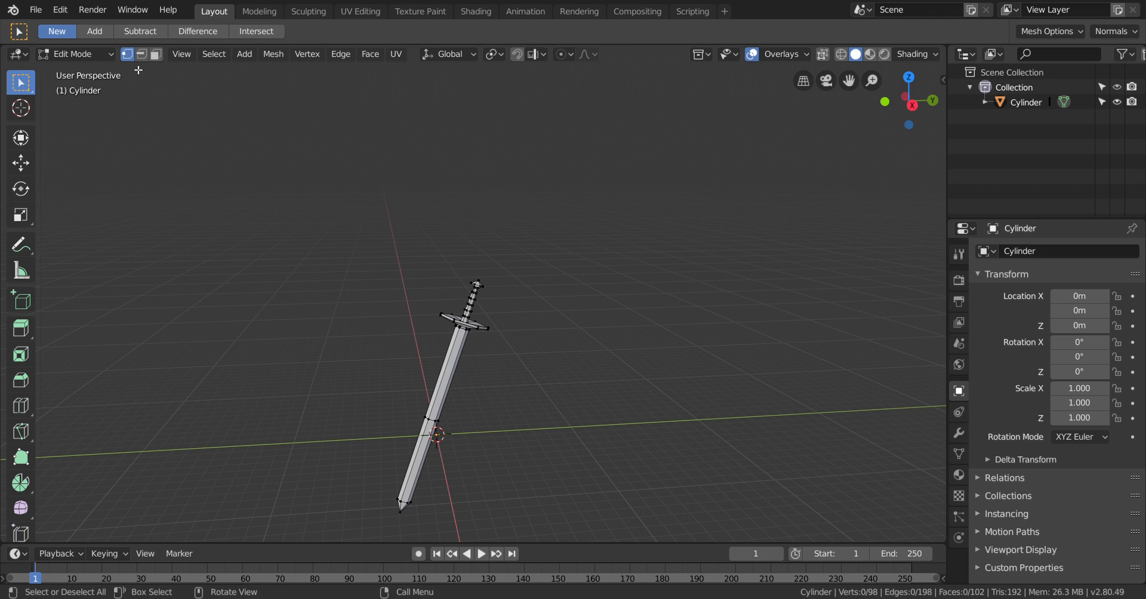
{"action": "scroll", "coordinate": [670, 194], "scroll_direction": "up", "scroll_amount": 6}
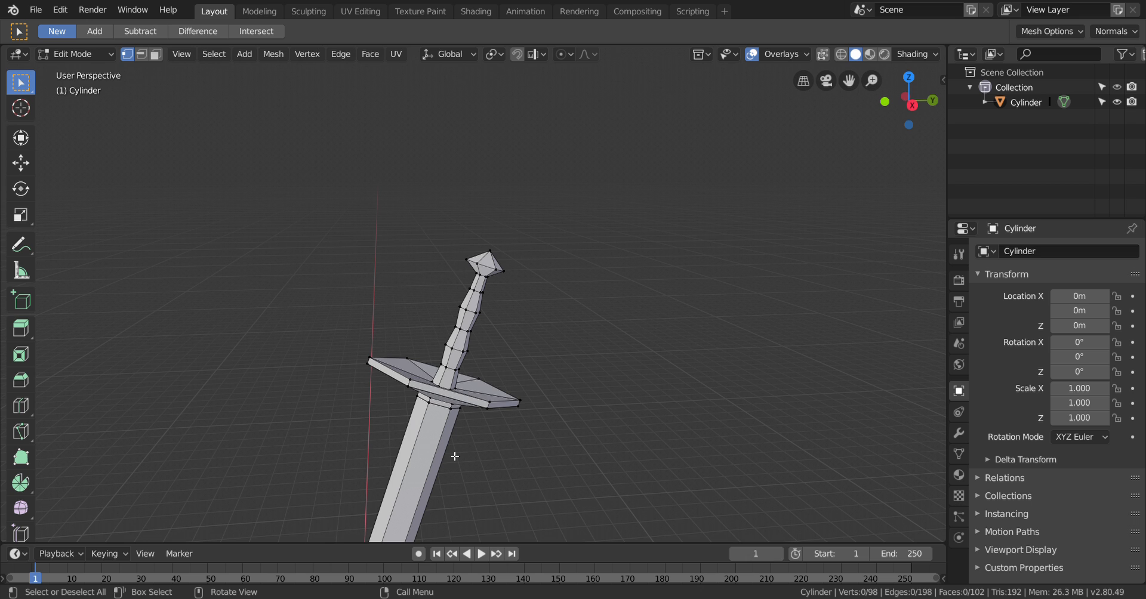
{"action": "scroll", "coordinate": [455, 457], "scroll_direction": "down", "scroll_amount": 5}
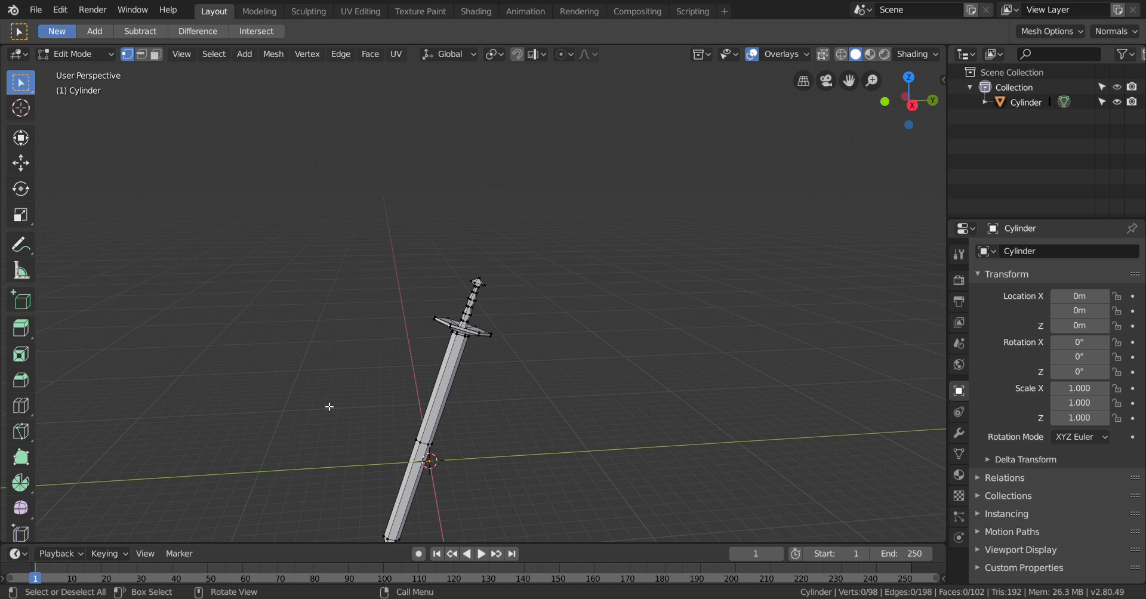
{"action": "scroll", "coordinate": [330, 407], "scroll_direction": "down", "scroll_amount": 3}
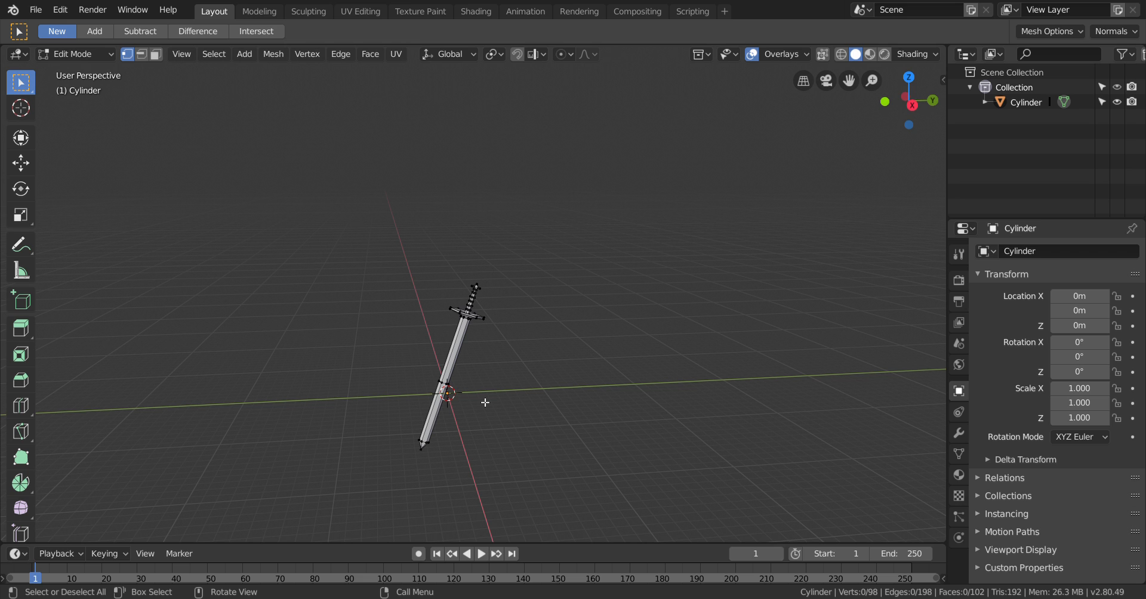
{"action": "scroll", "coordinate": [484, 403], "scroll_direction": "up", "scroll_amount": 10}
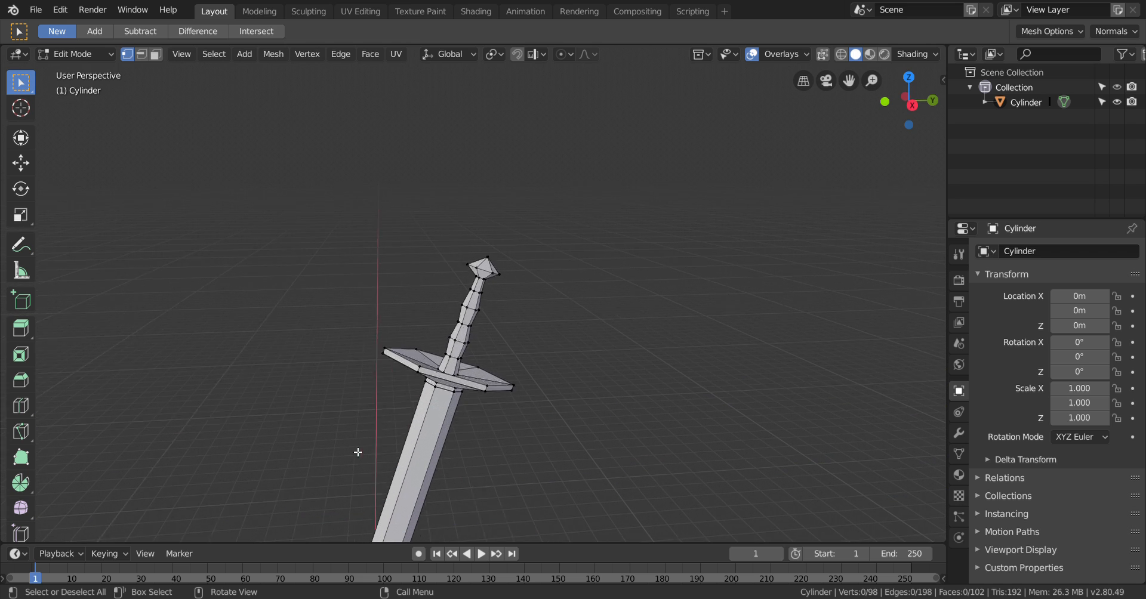
{"action": "scroll", "coordinate": [395, 412], "scroll_direction": "down", "scroll_amount": 6}
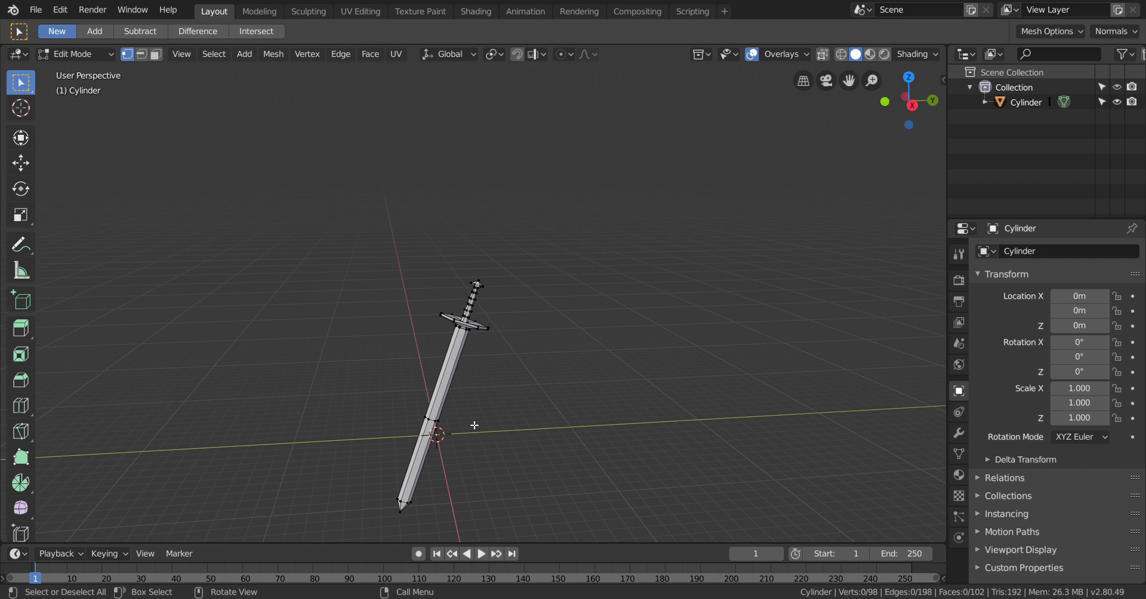
{"action": "scroll", "coordinate": [484, 445], "scroll_direction": "up", "scroll_amount": 5}
{"action": "mouse_move", "coordinate": [501, 504]}
{"action": "middle_mouse_down"}
{"action": "mouse_move", "coordinate": [472, 539]}
{"action": "mouse_move", "coordinate": [458, 532]}
{"action": "mouse_move", "coordinate": [496, 500]}
{"action": "middle_mouse_up"}
{"action": "scroll", "coordinate": [544, 504], "scroll_direction": "down", "scroll_amount": 6}
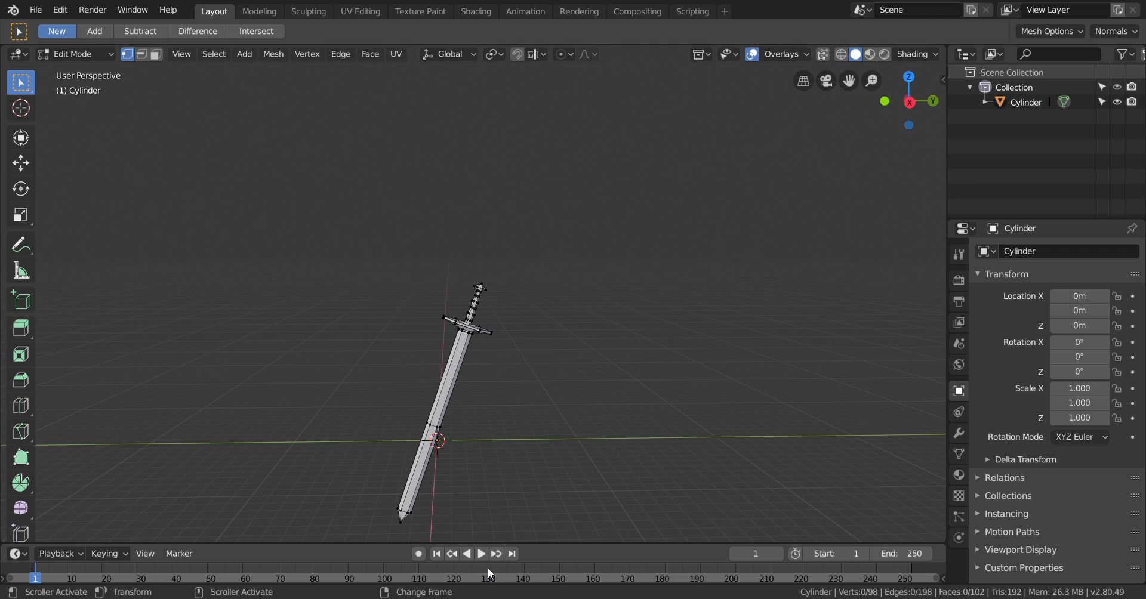
{"action": "scroll", "coordinate": [169, 346], "scroll_direction": "up", "scroll_amount": 3}
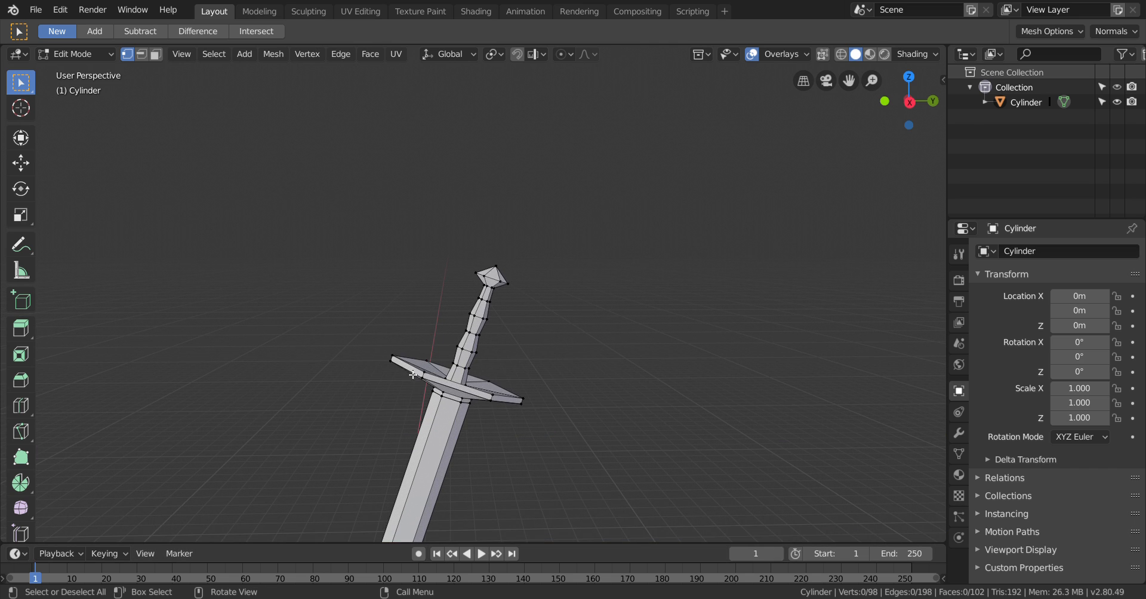
{"action": "scroll", "coordinate": [413, 374], "scroll_direction": "down", "scroll_amount": 3}
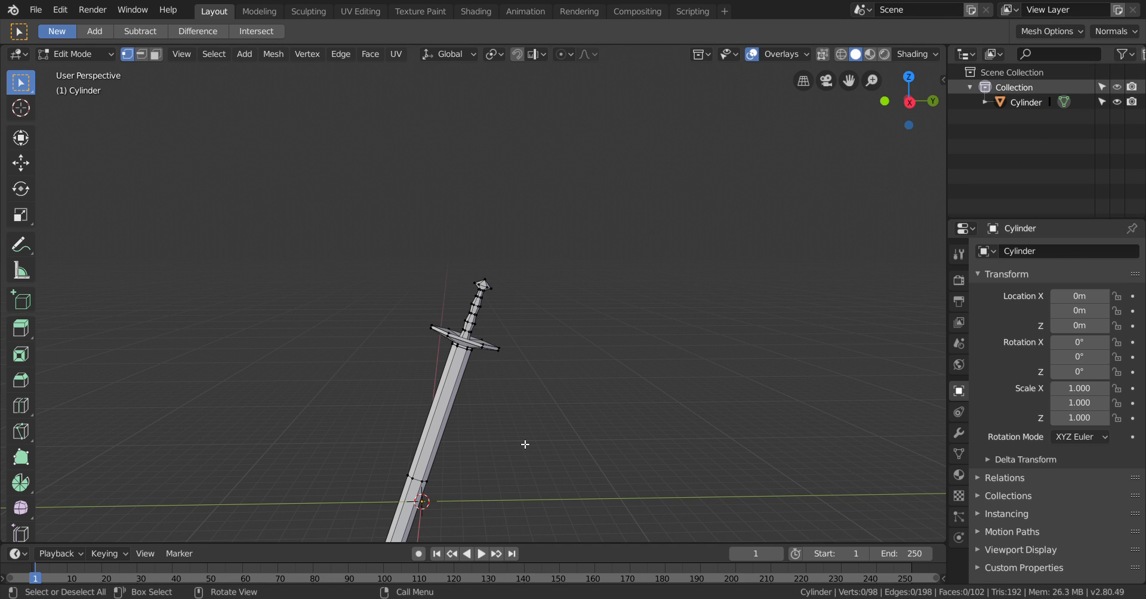
{"action": "scroll", "coordinate": [485, 448], "scroll_direction": "up", "scroll_amount": 2}
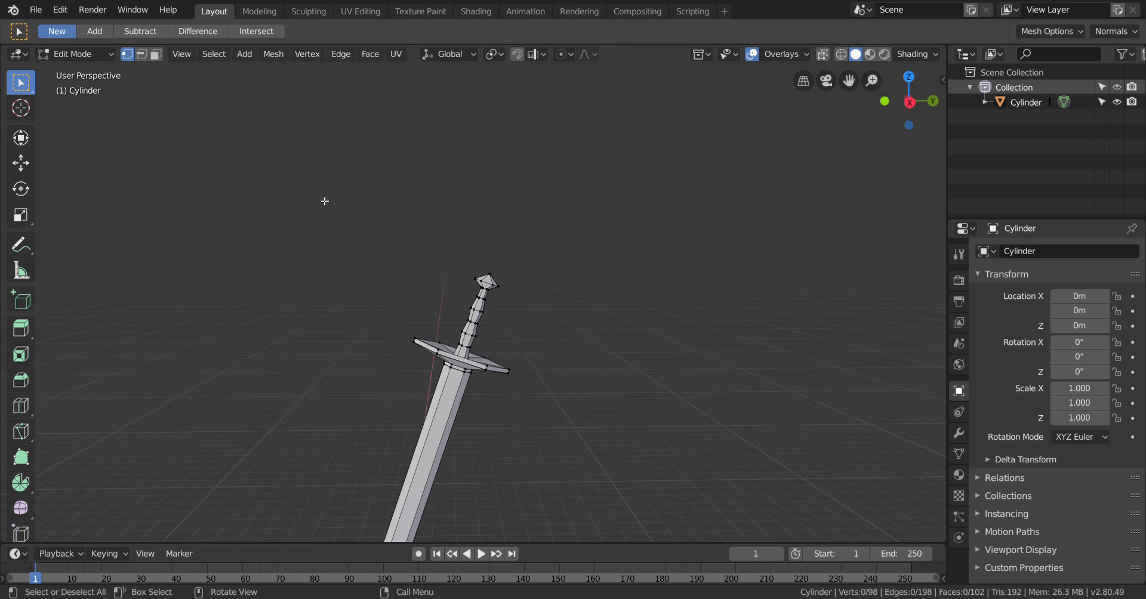
{"action": "scroll", "coordinate": [402, 333], "scroll_direction": "down", "scroll_amount": 3}
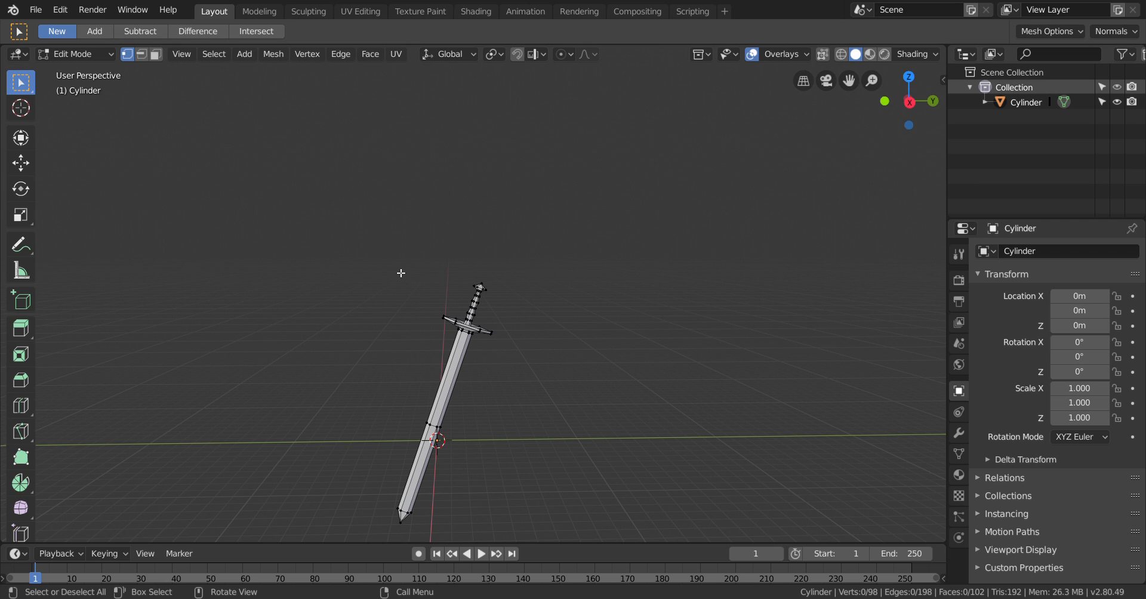
- Search the available commands for "add camera" and close the search
{"action": "key", "text": "F3"}
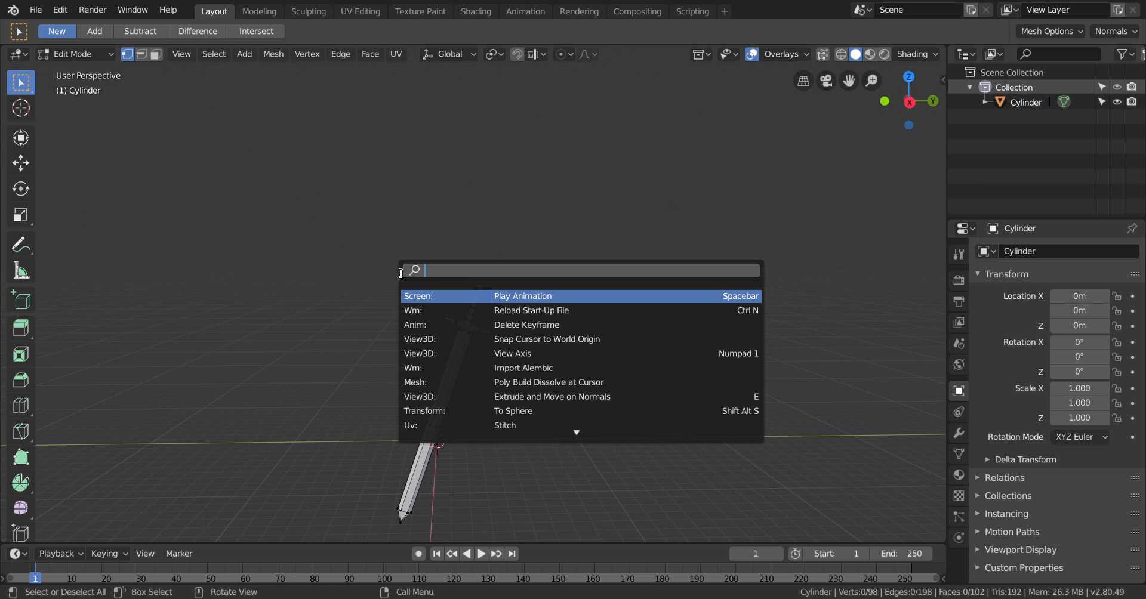
{"action": "type", "text": "add cam"}
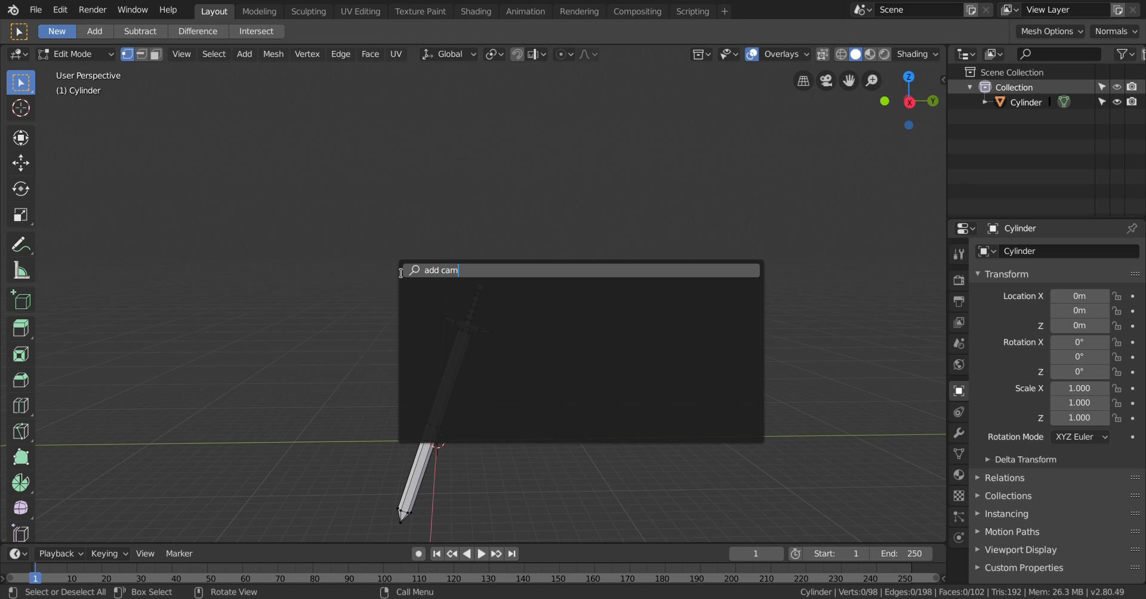
{"action": "type", "text": "ra"}
{"action": "key", "text": "Escape"}
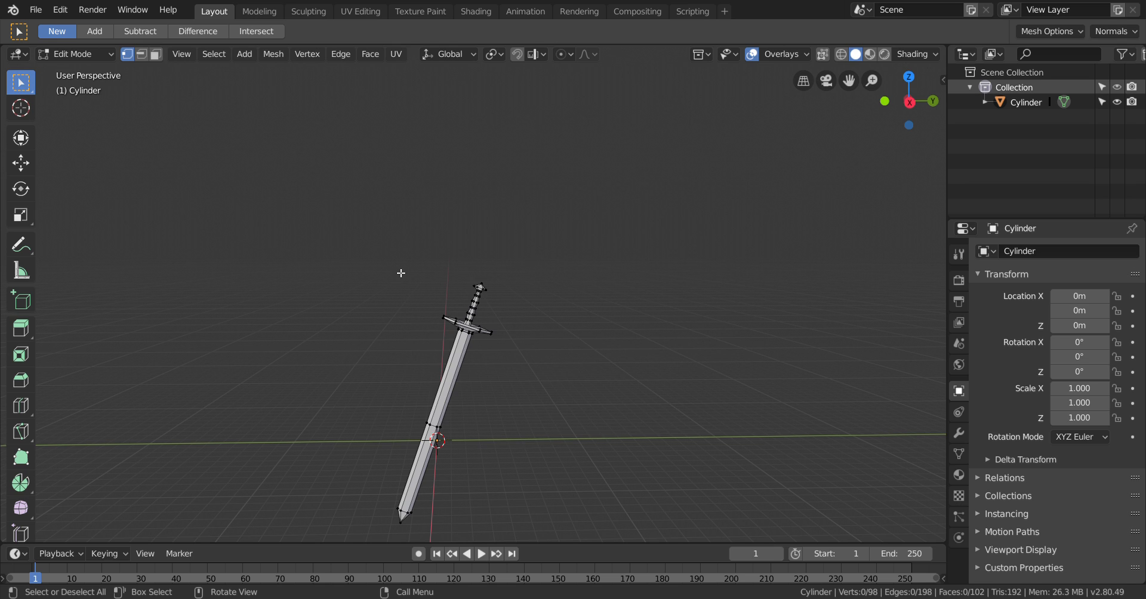
- Search the available commands for "cam", "add" and "add cam", and close the search
{"action": "key", "text": "F3"}
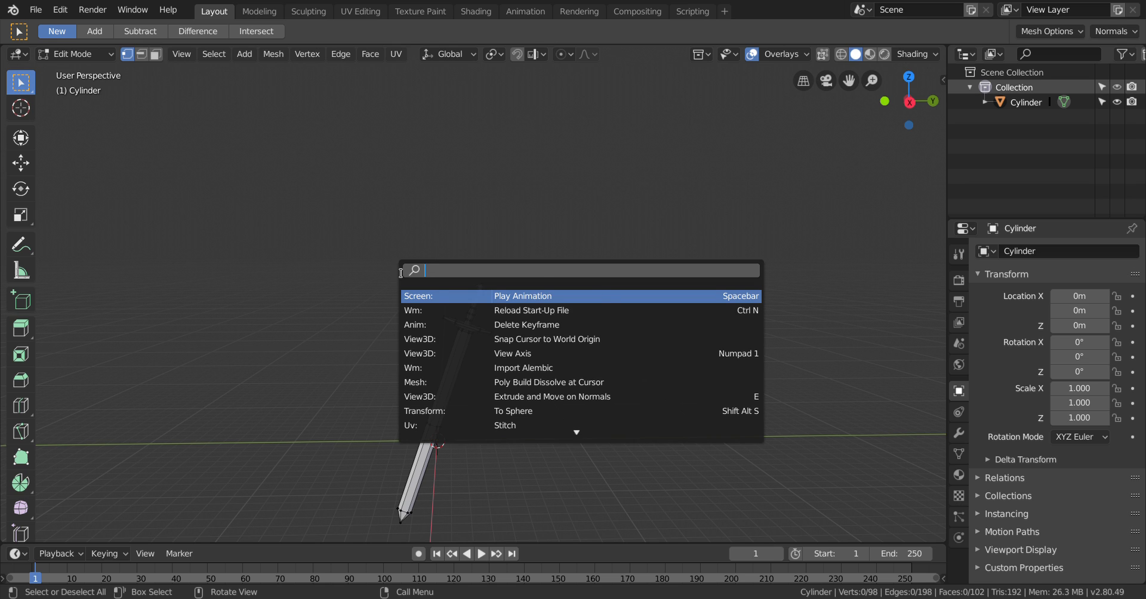
{"action": "type", "text": "cam"}
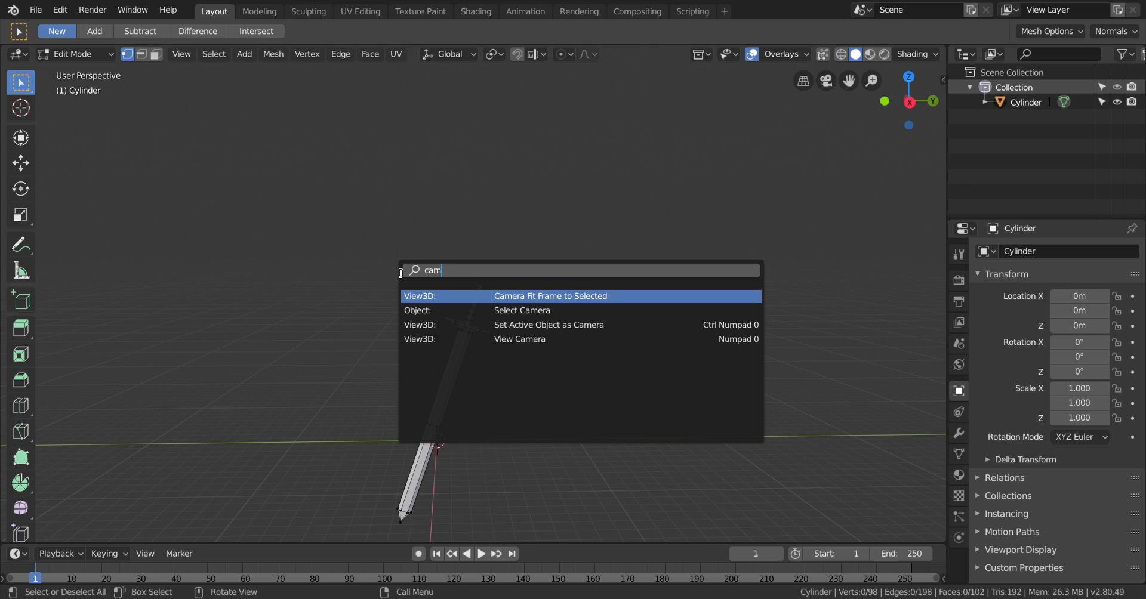
{"action": "key", "text": "BackSpace"}
{"action": "key", "text": "BackSpace"}
{"action": "key", "text": "BackSpace"}
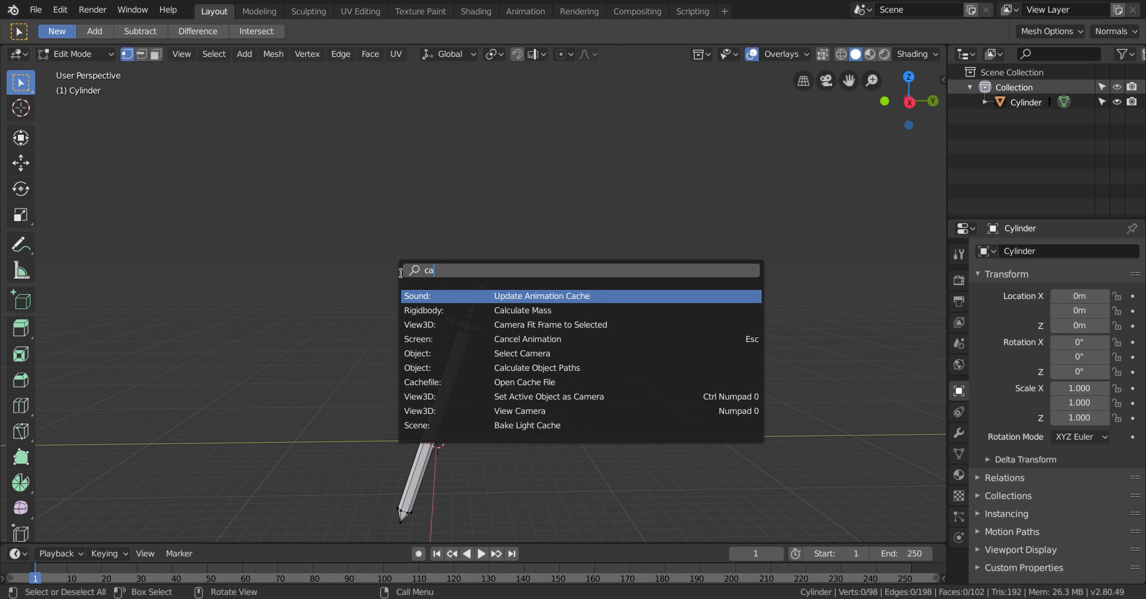
{"action": "type", "text": "add"}
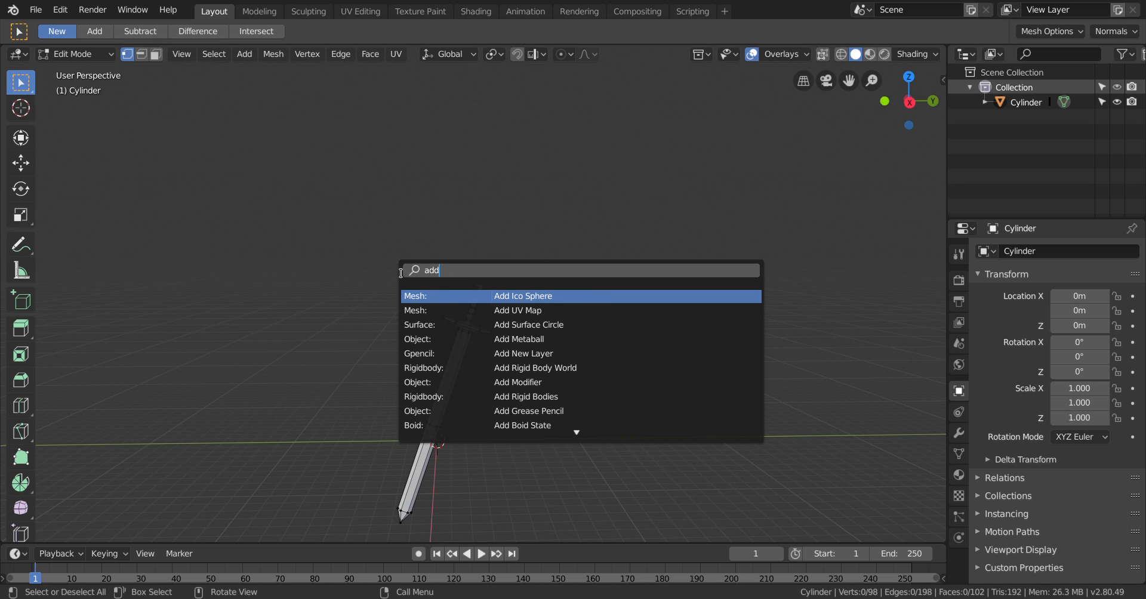
{"action": "type", "text": " cam"}
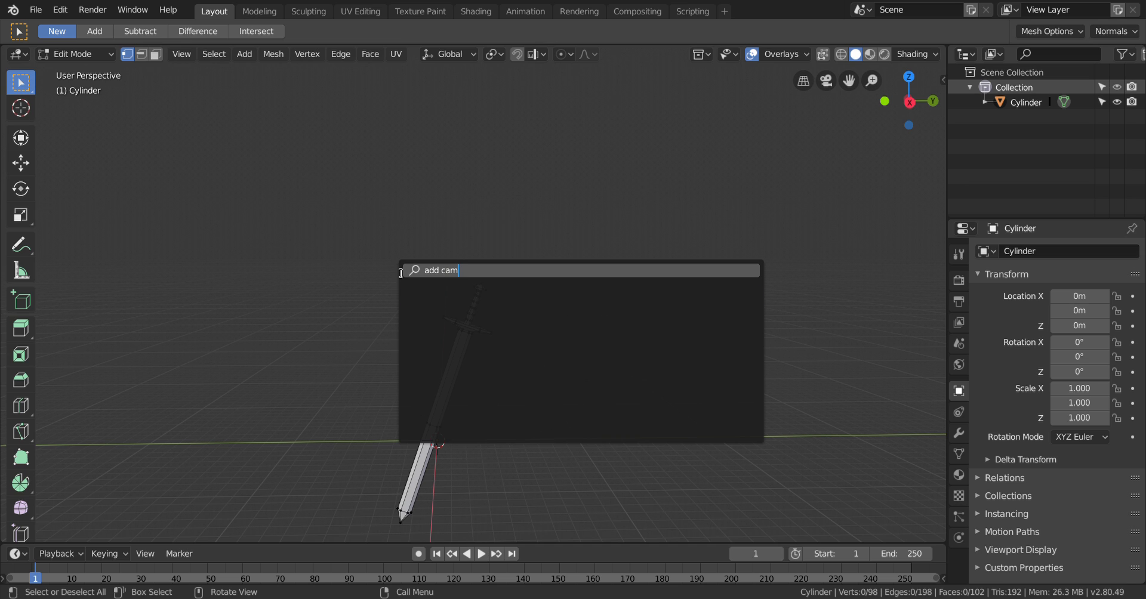
{"action": "key", "text": "BackSpace"}
{"action": "key", "text": "BackSpace"}
{"action": "key", "text": "BackSpace"}
{"action": "key", "text": "BackSpace"}
{"action": "key", "text": "BackSpace"}
{"action": "key", "text": "BackSpace"}
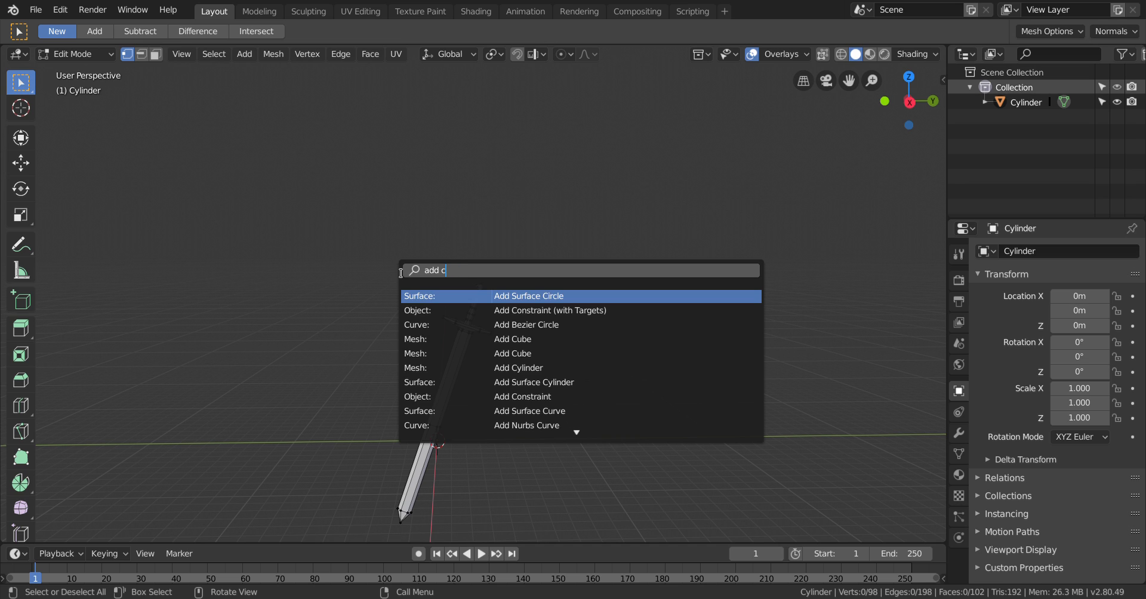
{"action": "key", "text": "BackSpace"}
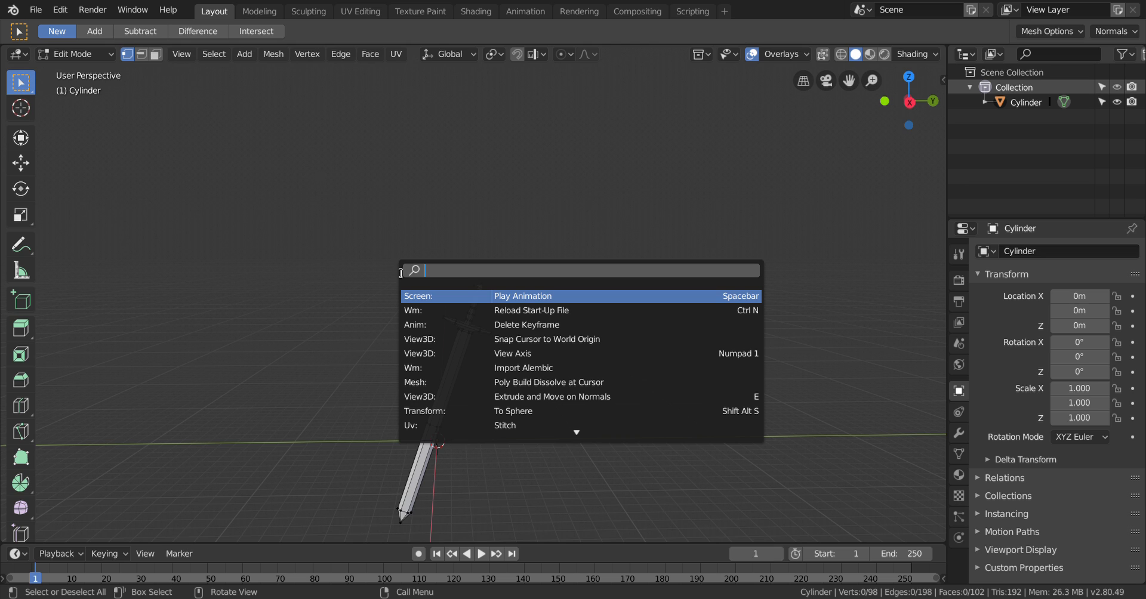
{"action": "type", "text": "cam"}
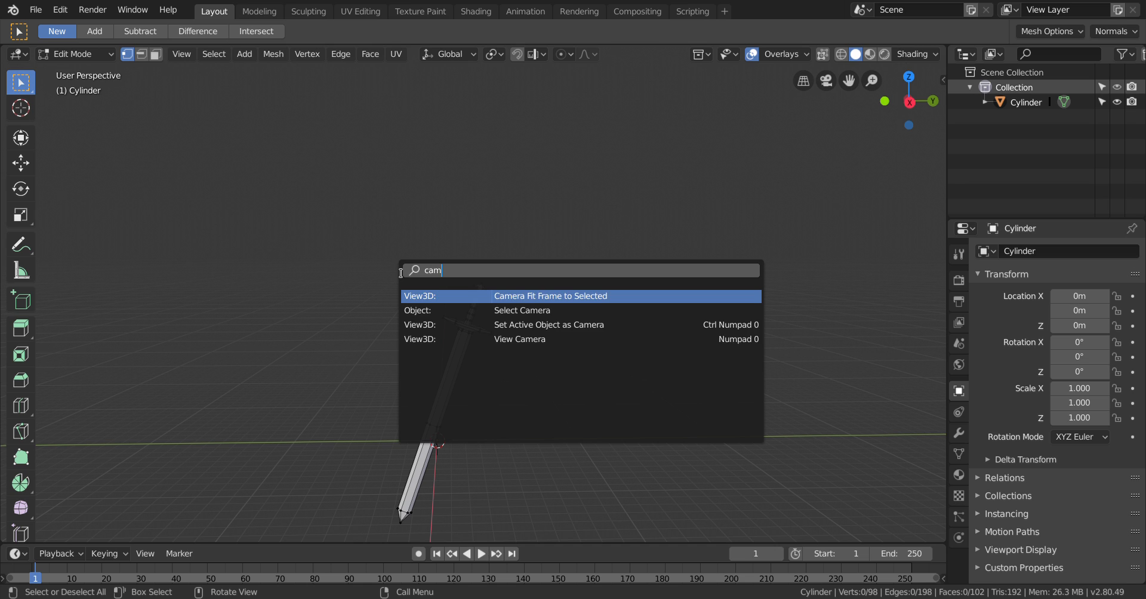
{"action": "key", "text": "BackSpace"}
{"action": "key", "text": "BackSpace"}
{"action": "key", "text": "BackSpace"}
{"action": "type", "text": "add"}
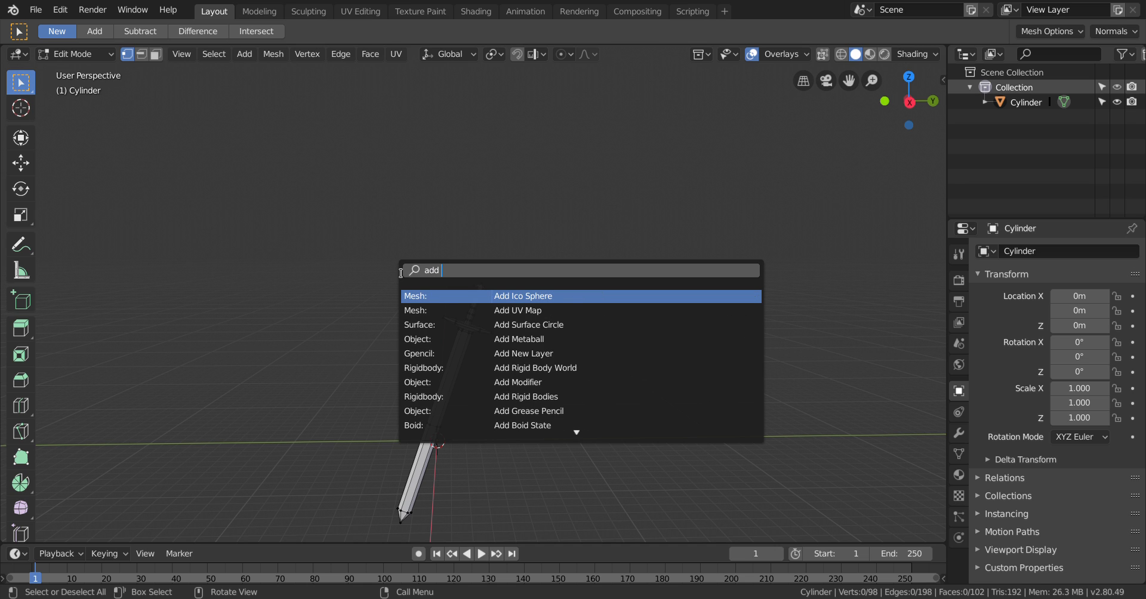
{"action": "type", "text": " cam"}
{"action": "key", "text": "Escape"}
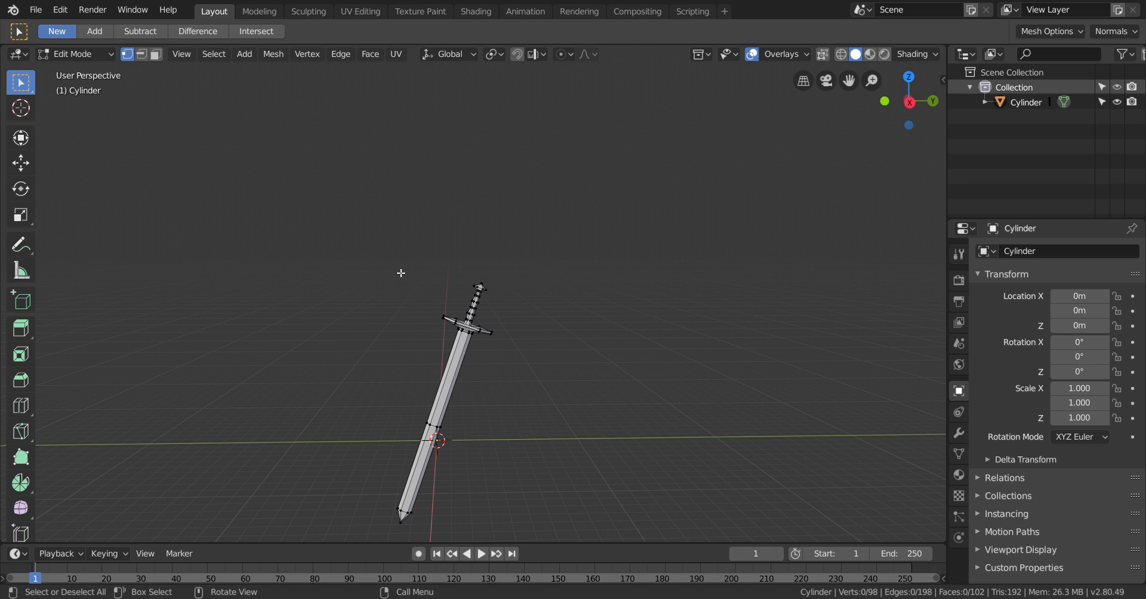
- Clear the mesh selection and search the available commands for "add light"
{"action": "key", "text": "a"}
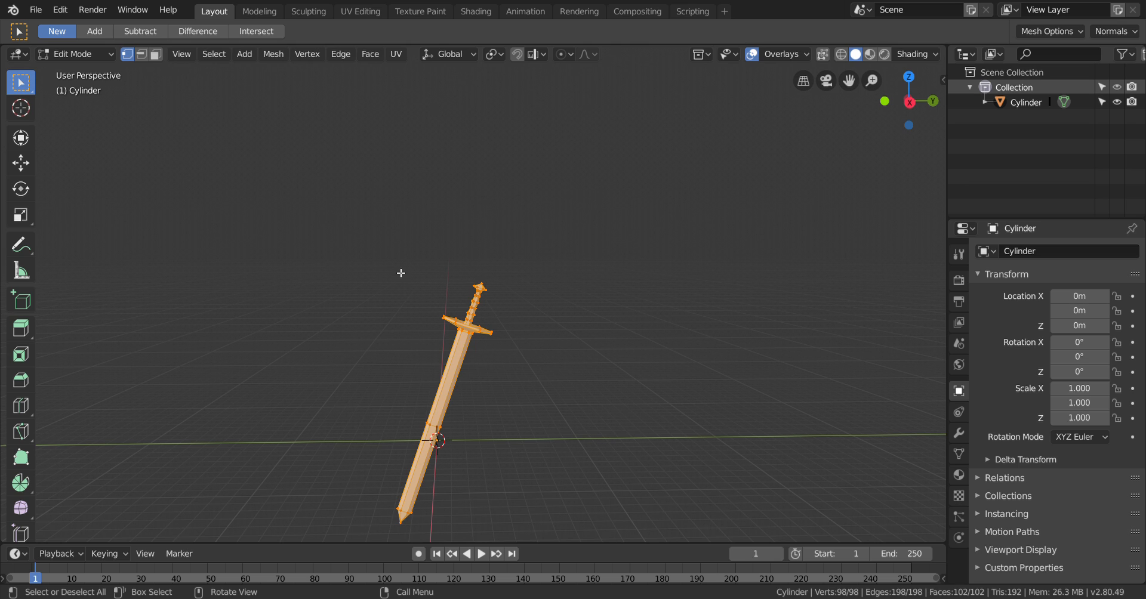
{"action": "key", "text": "alt+a"}
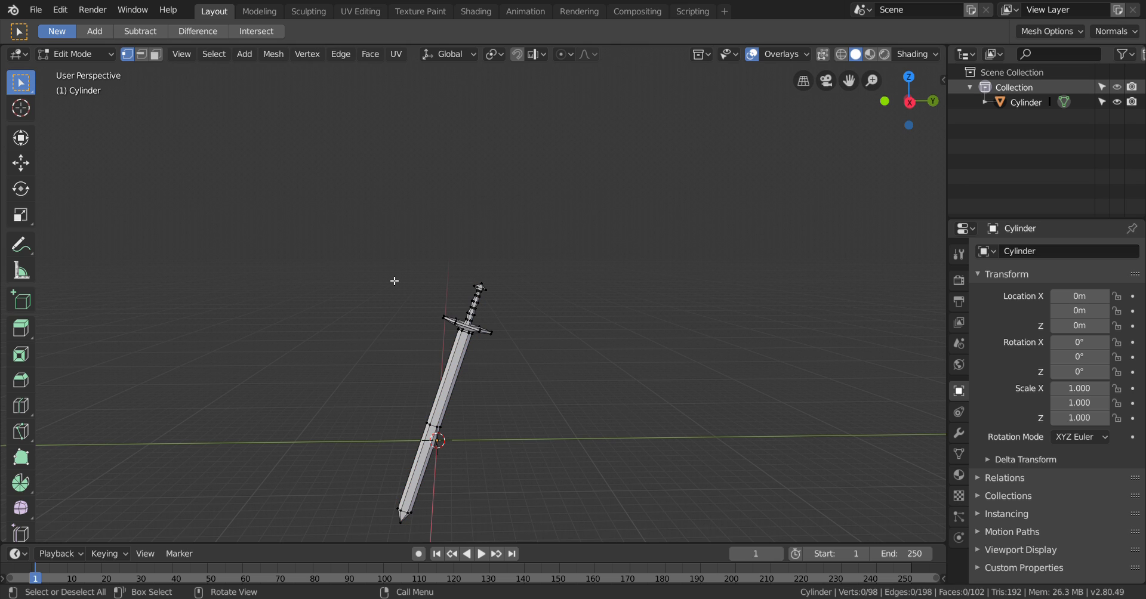
{"action": "key", "text": "F3"}
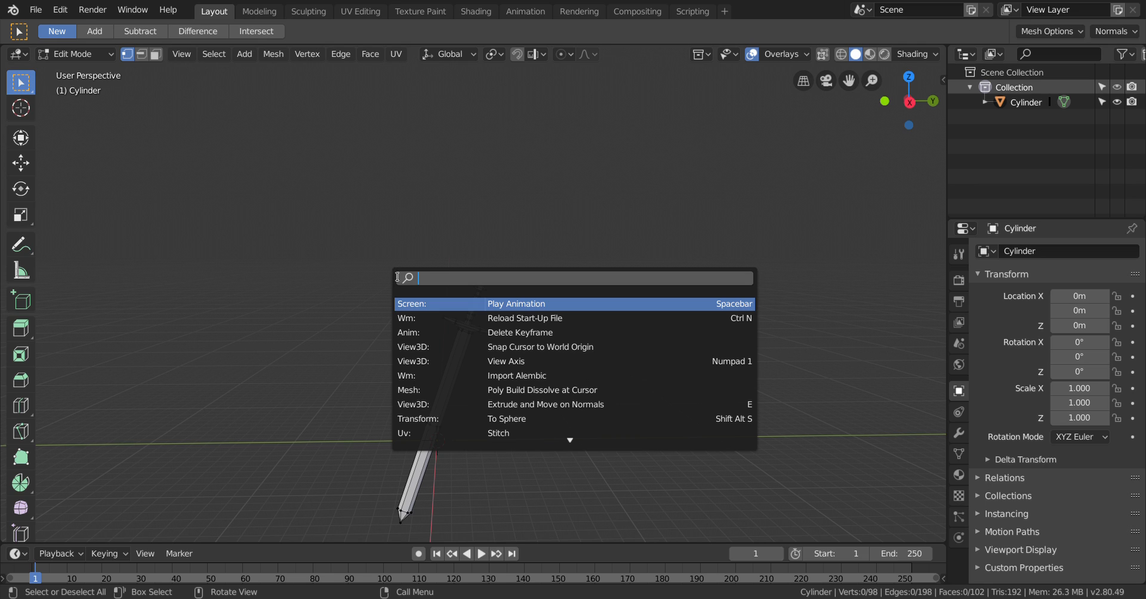
{"action": "type", "text": "add light"}
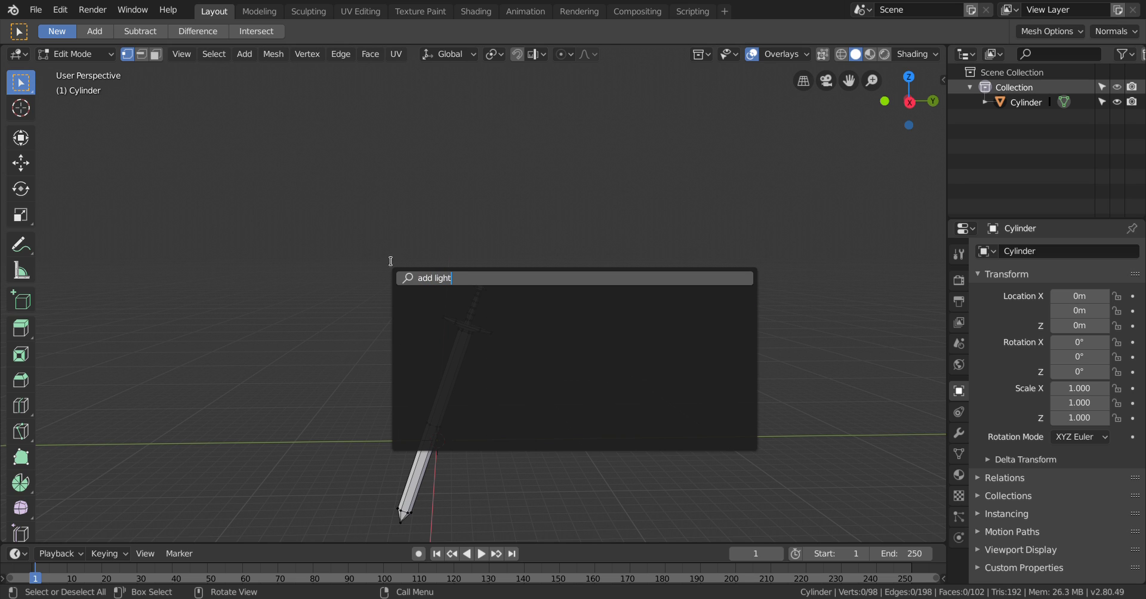
- Switch to Object Mode and add a camera to the scene through a command search for "add cam"
{"action": "left_click", "coordinate": [77, 60]}
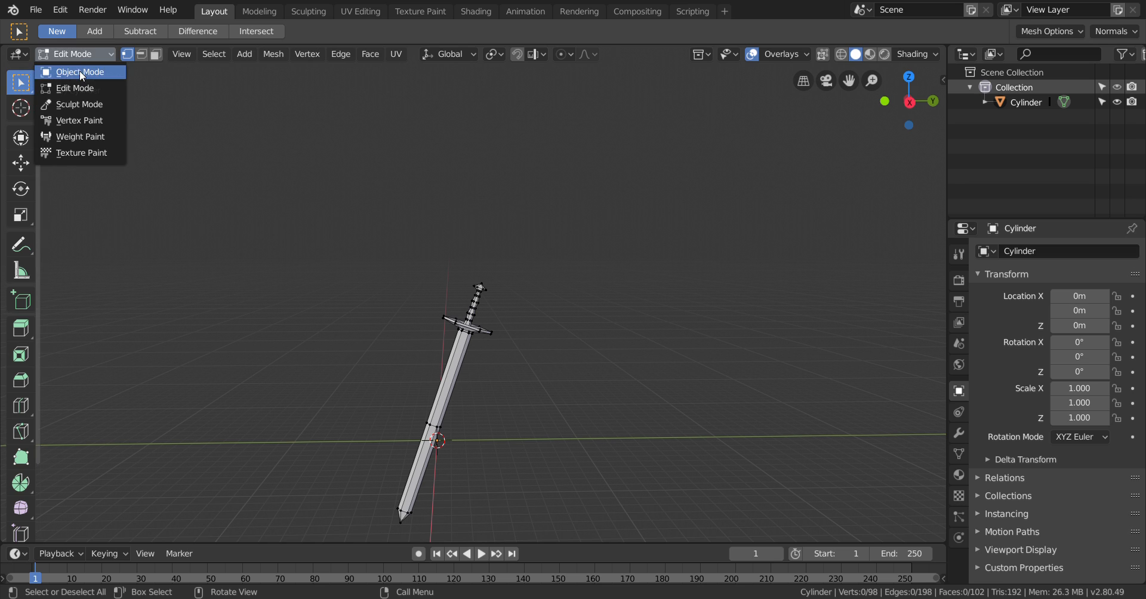
{"action": "left_click", "coordinate": [80, 71]}
{"action": "key", "text": "F3"}
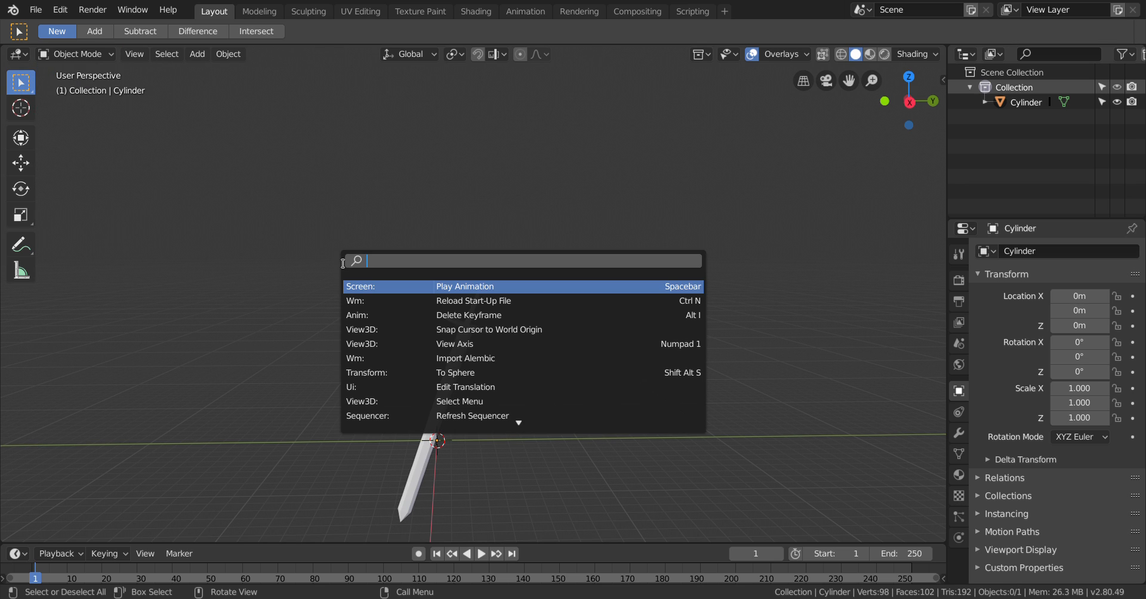
{"action": "type", "text": "add cam"}
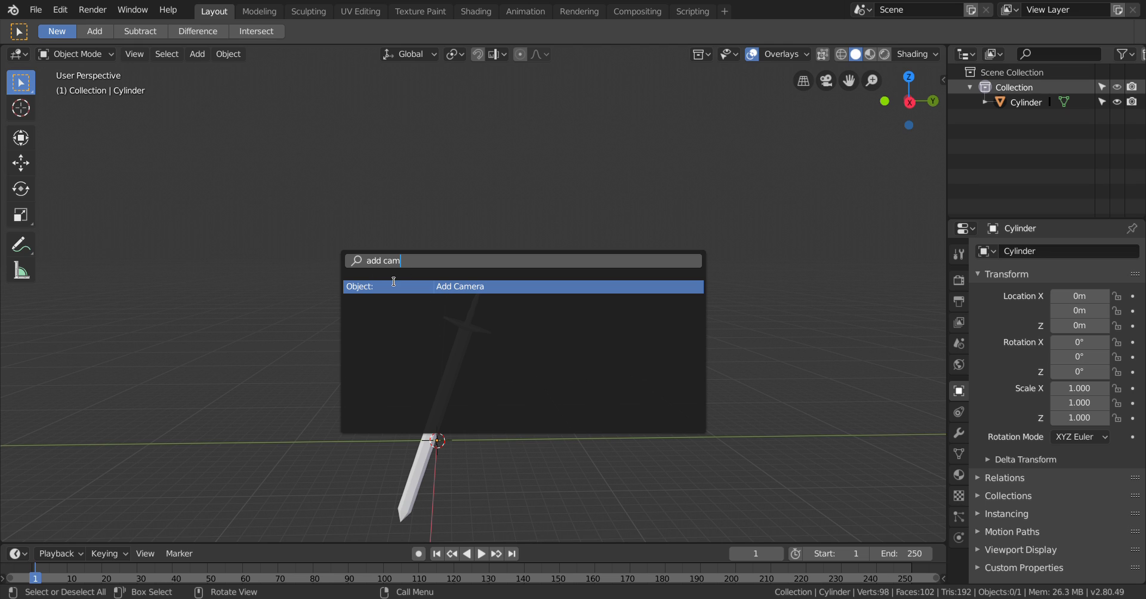
{"action": "left_click", "coordinate": [492, 289]}
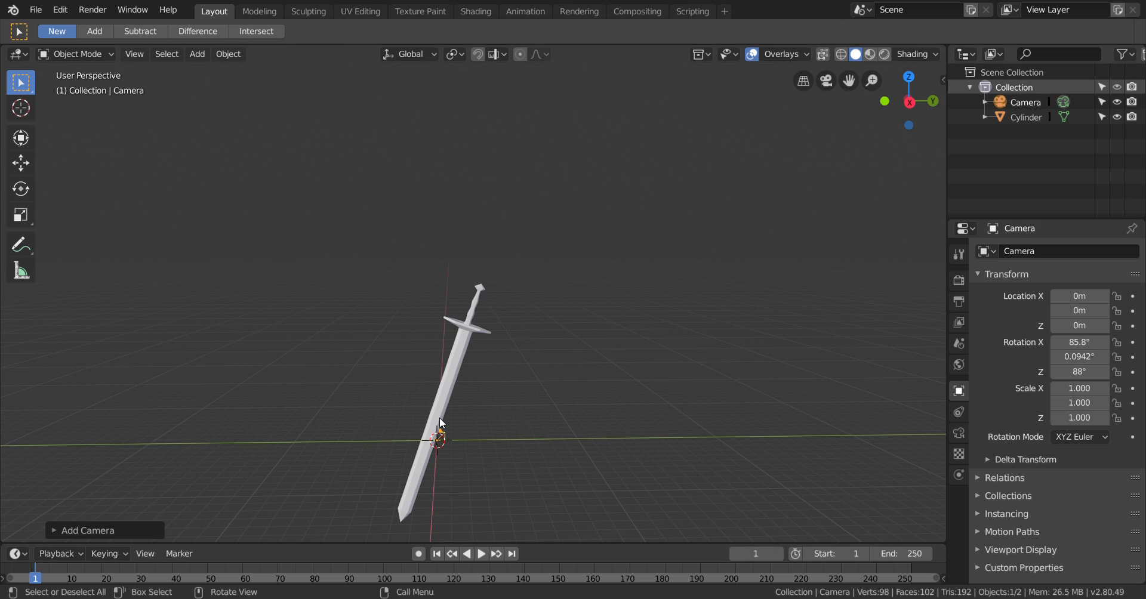
- Move the camera off to the side of the sword and scale it up to about 14.6
{"action": "key", "text": "g"}
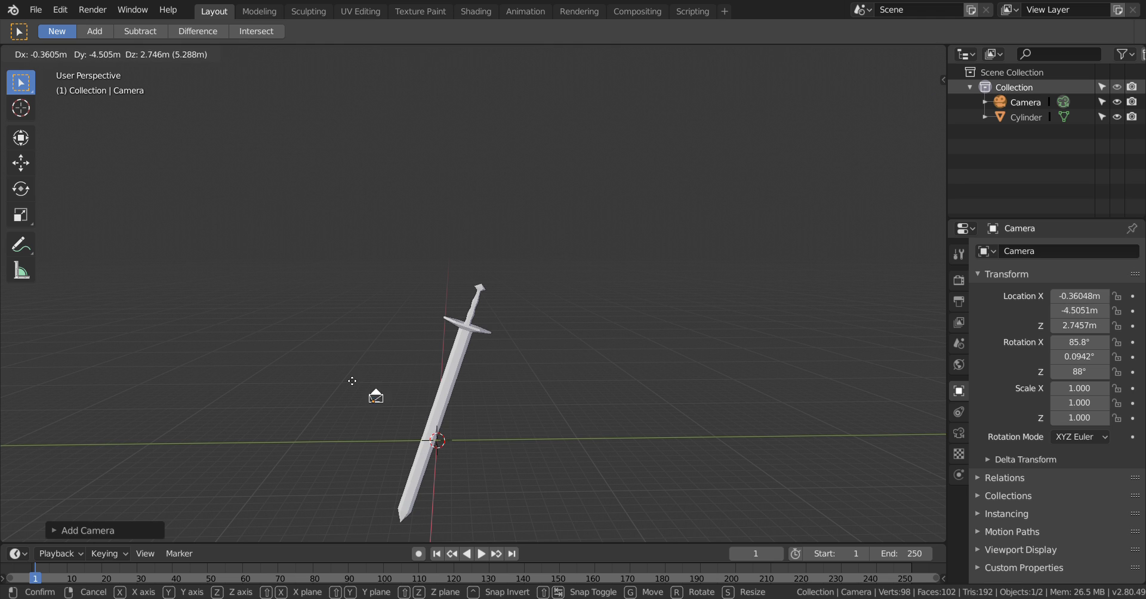
{"action": "left_click", "coordinate": [244, 336]}
{"action": "key", "text": "s"}
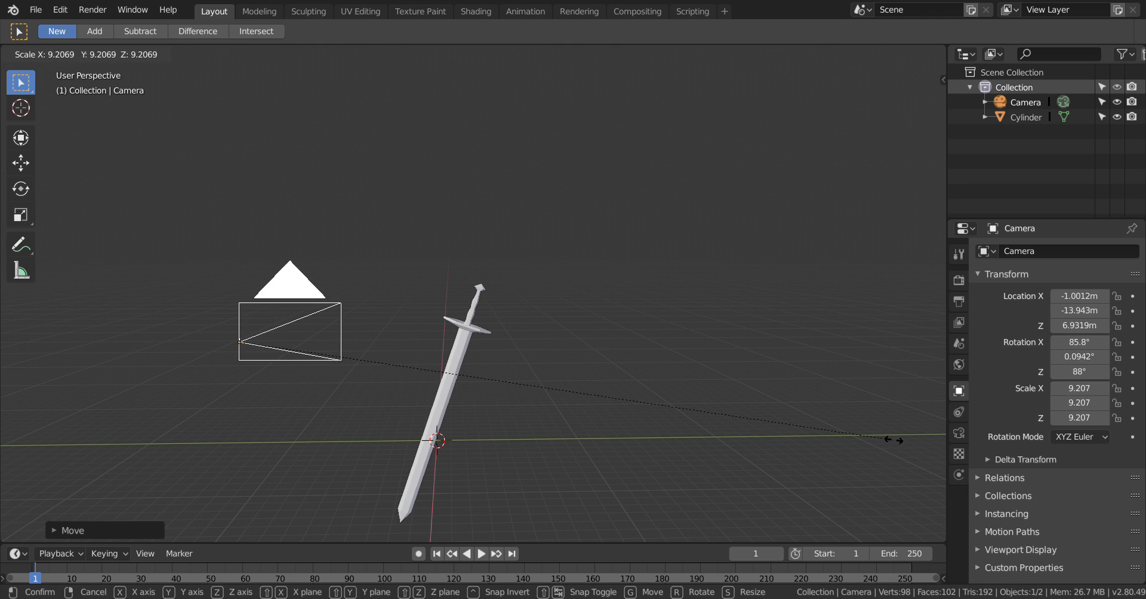
{"action": "left_click", "coordinate": [387, 289]}
{"action": "key", "text": "s"}
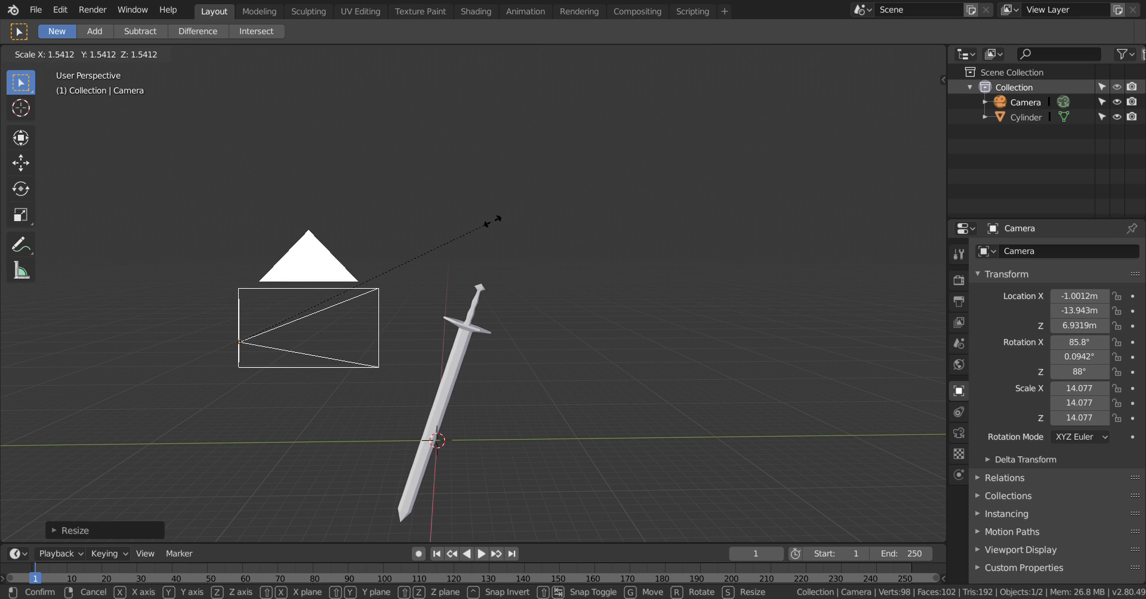
{"action": "left_click", "coordinate": [505, 239]}
- Move the camera in front of the sword, to about X 49.4 m, Y 10 m and Z 4.4 m
{"action": "middle_click_drag", "start_coordinate": [353, 337], "coordinate": [322, 330]}
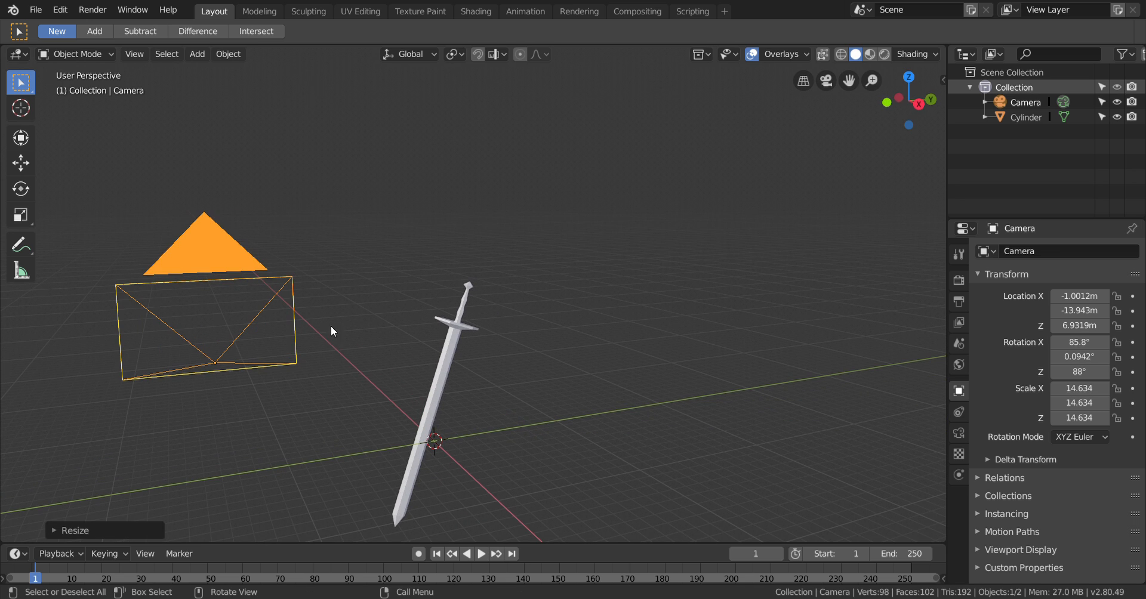
{"action": "key", "text": "g"}
{"action": "left_click", "coordinate": [555, 376]}
{"action": "scroll", "coordinate": [602, 311], "scroll_direction": "down", "scroll_amount": 2}
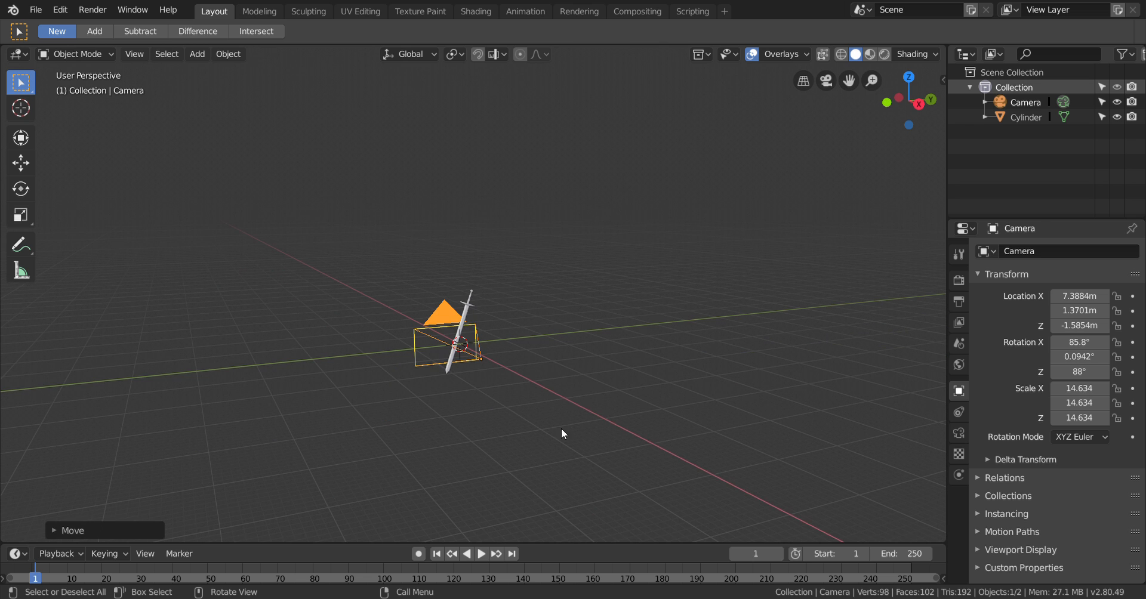
{"action": "middle_click_drag", "start_coordinate": [363, 422], "coordinate": [458, 389]}
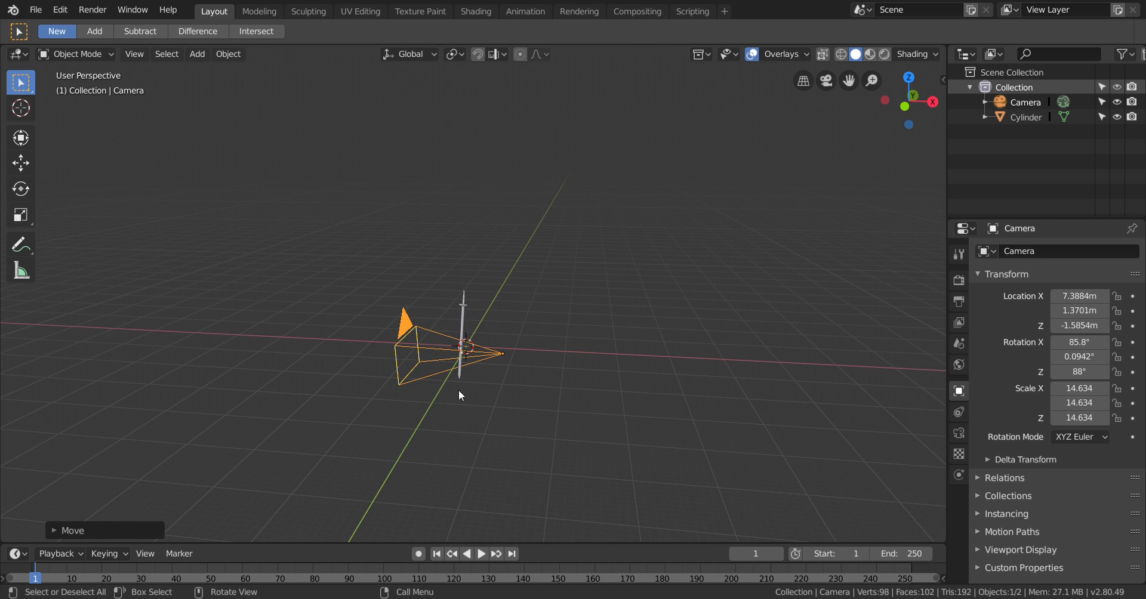
{"action": "key", "text": "g"}
{"action": "left_click", "coordinate": [681, 382]}
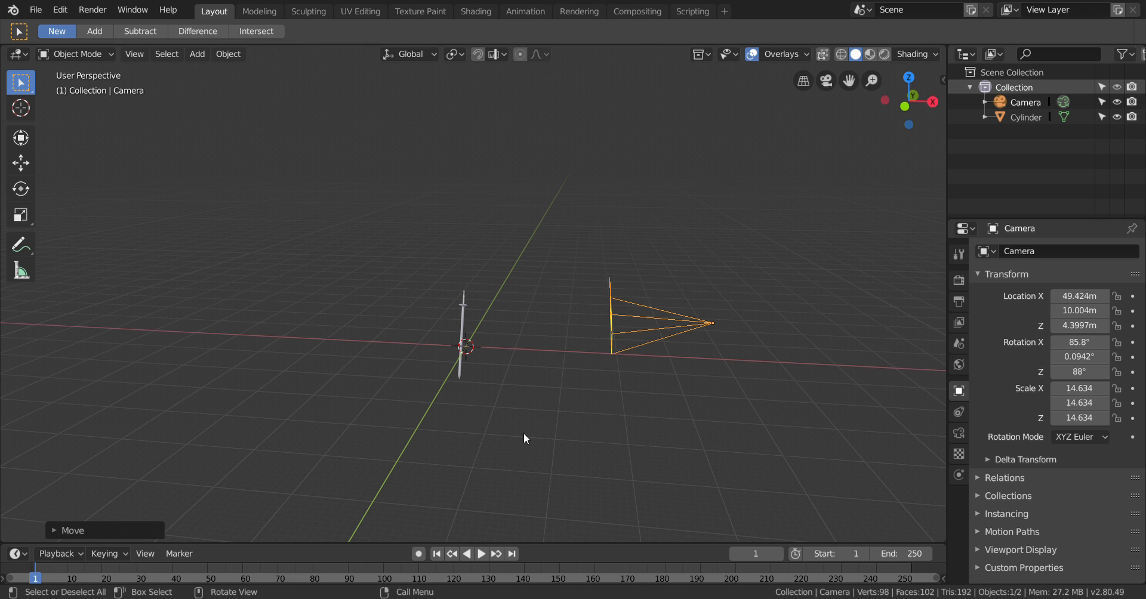
- Move the camera across toward the sword and slightly up, to about Y 3 m and Z 6.7 m
{"action": "middle_click_drag", "start_coordinate": [525, 435], "coordinate": [404, 431]}
{"action": "scroll", "coordinate": [406, 431], "scroll_direction": "up", "scroll_amount": 3}
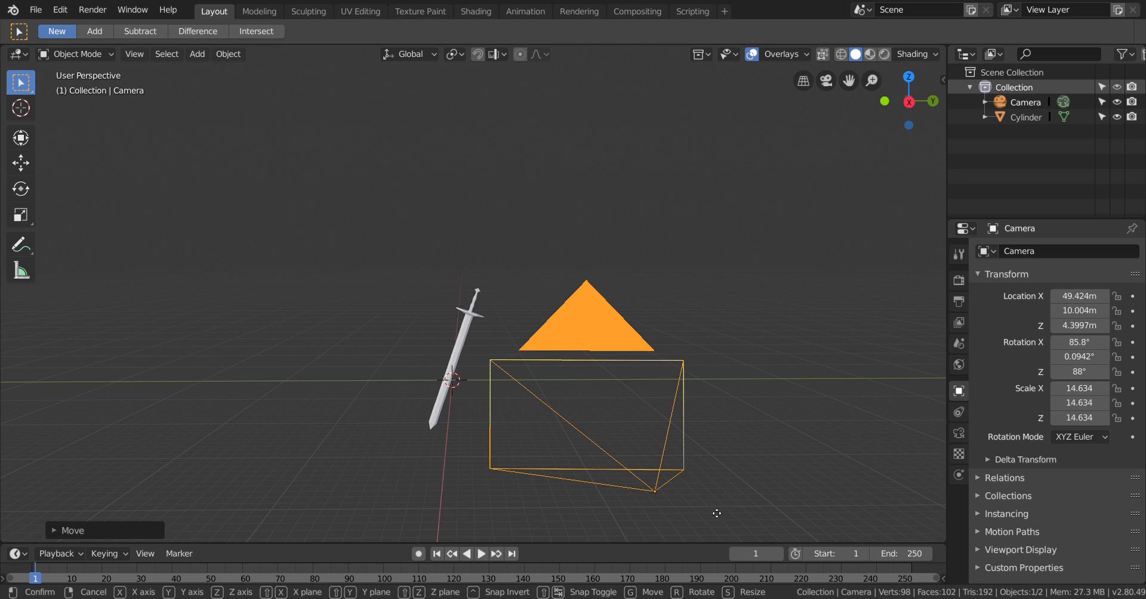
{"action": "key", "text": "g"}
{"action": "left_click", "coordinate": [561, 481]}
{"action": "scroll", "coordinate": [652, 433], "scroll_direction": "up", "scroll_amount": 2}
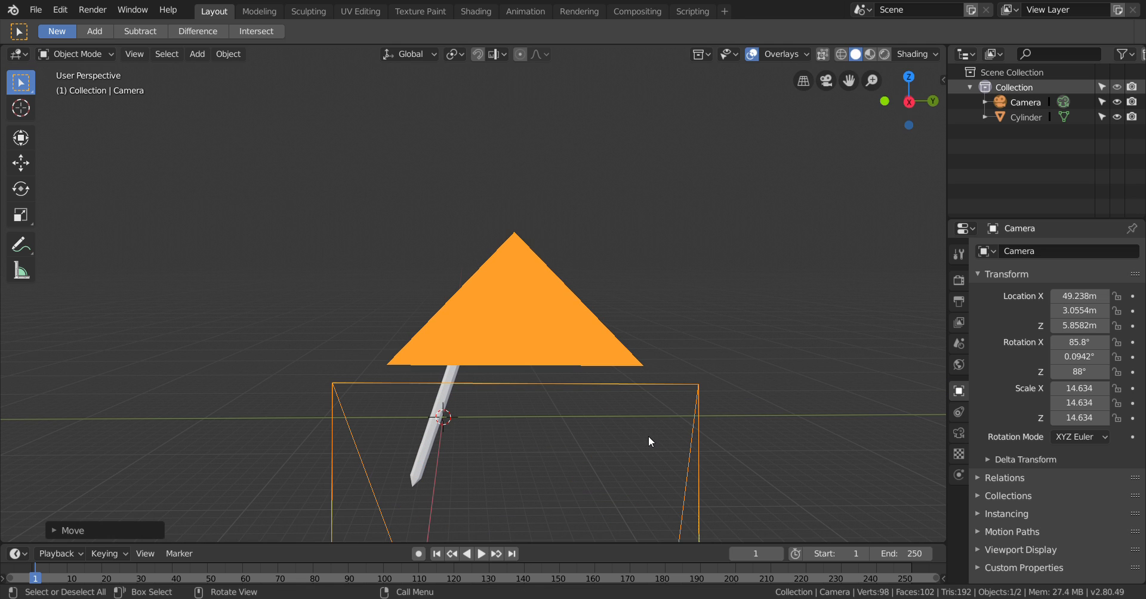
{"action": "middle_click_drag", "start_coordinate": [805, 419], "coordinate": [797, 317], "text": "shift"}
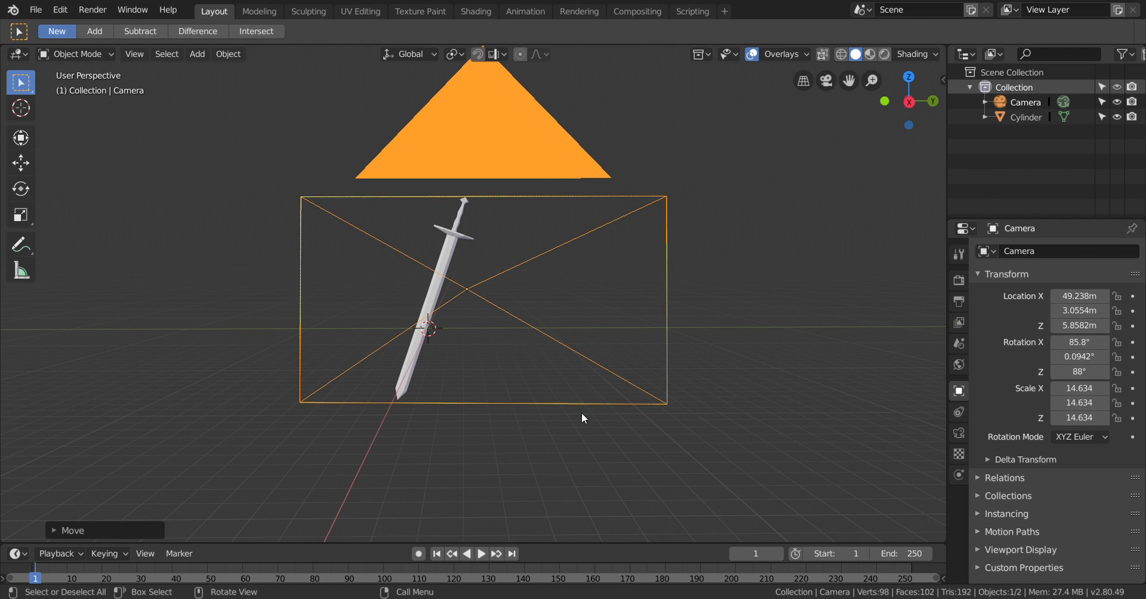
{"action": "key", "text": "g"}
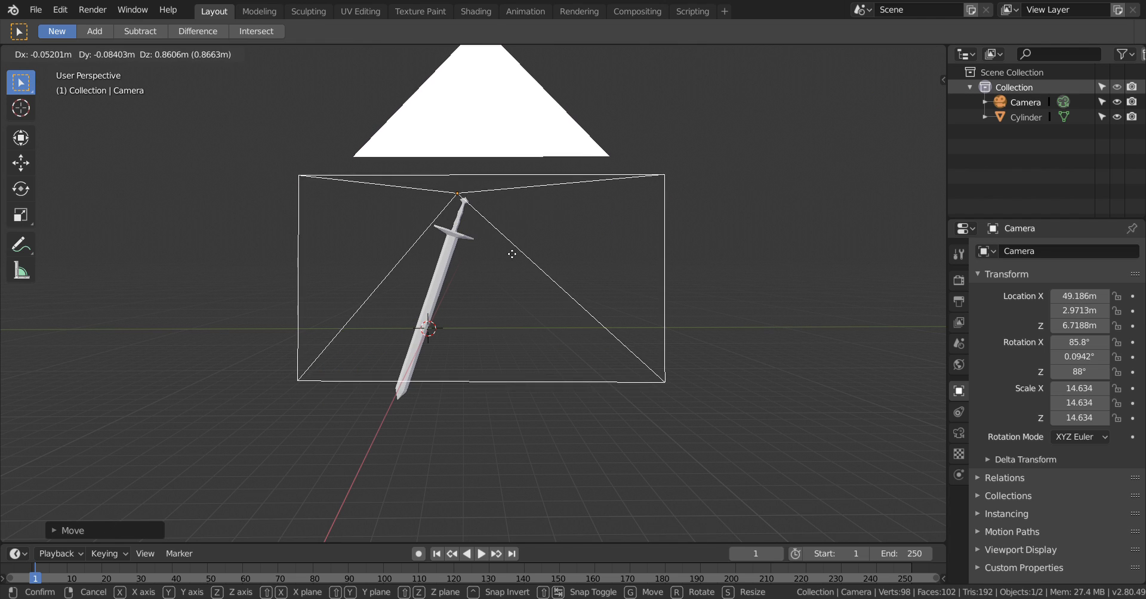
{"action": "left_click", "coordinate": [512, 254]}
- Shift the camera sideways to about Y 0.73 m and Z 6.58 m so its frame is nearly centred on the sword
{"action": "middle_click_drag", "start_coordinate": [649, 325], "coordinate": [800, 225]}
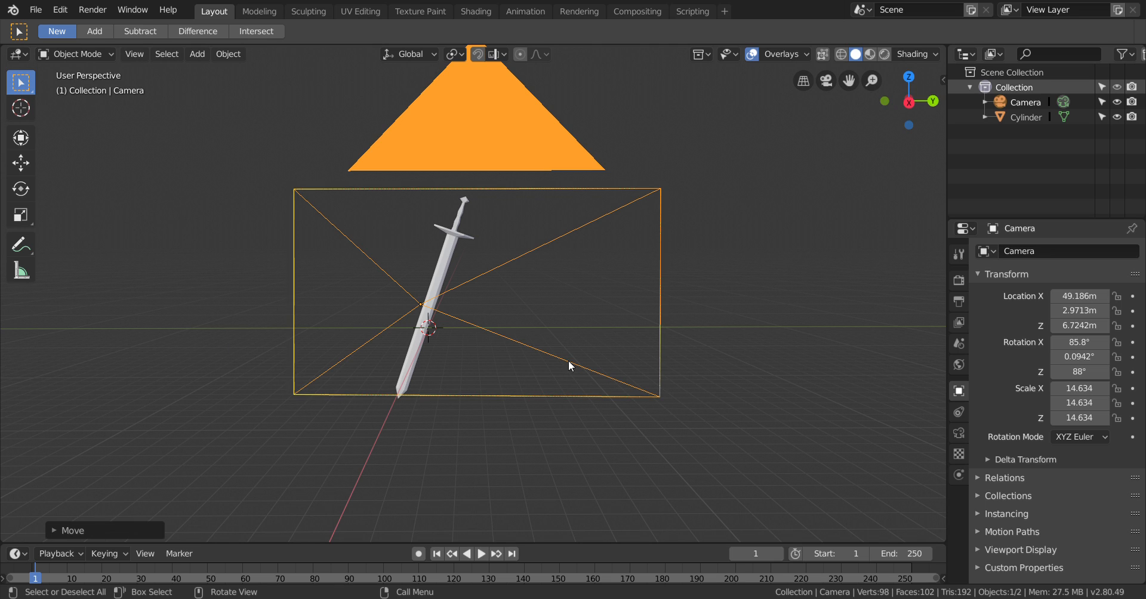
{"action": "key", "text": "g"}
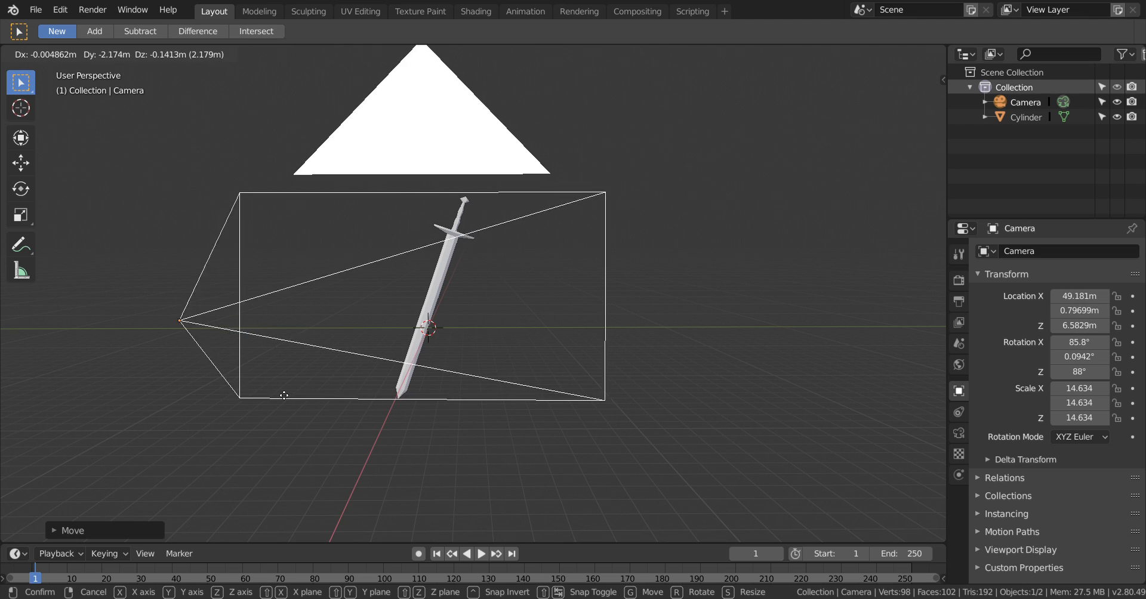
{"action": "left_click", "coordinate": [274, 394]}
{"action": "mouse_move", "coordinate": [245, 454]}
{"action": "middle_mouse_down"}
{"action": "mouse_move", "coordinate": [274, 455]}
{"action": "mouse_move", "coordinate": [248, 444]}
{"action": "middle_mouse_up"}
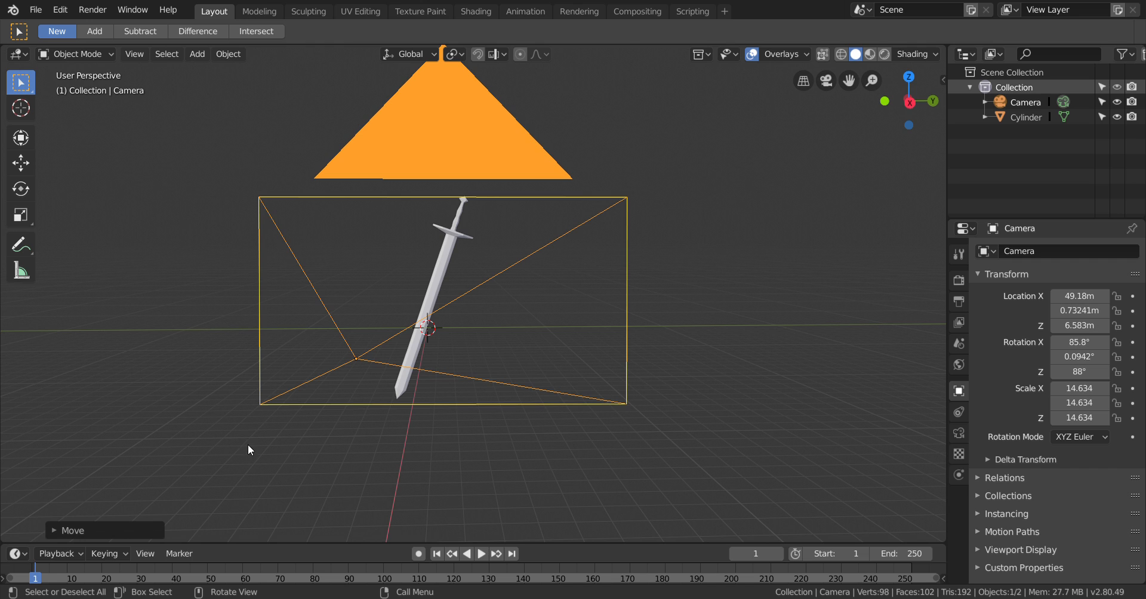
- Raise the camera to about Z 10.7 m, placing it near X 48.8 m and Y -0.2 m
{"action": "scroll", "coordinate": [152, 340], "scroll_direction": "down", "scroll_amount": 6}
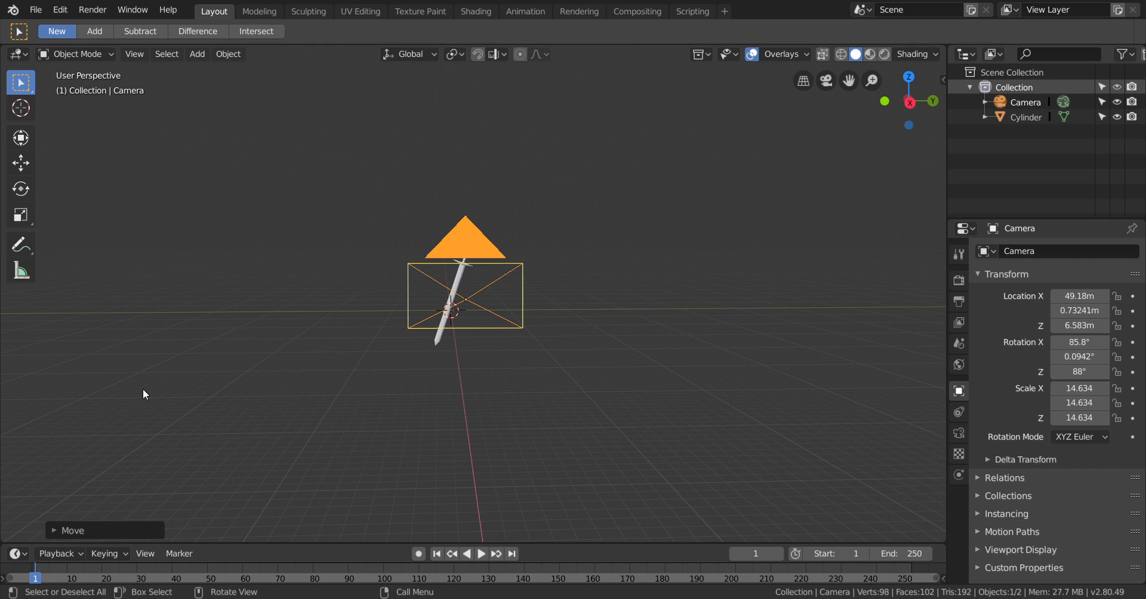
{"action": "key", "text": "g"}
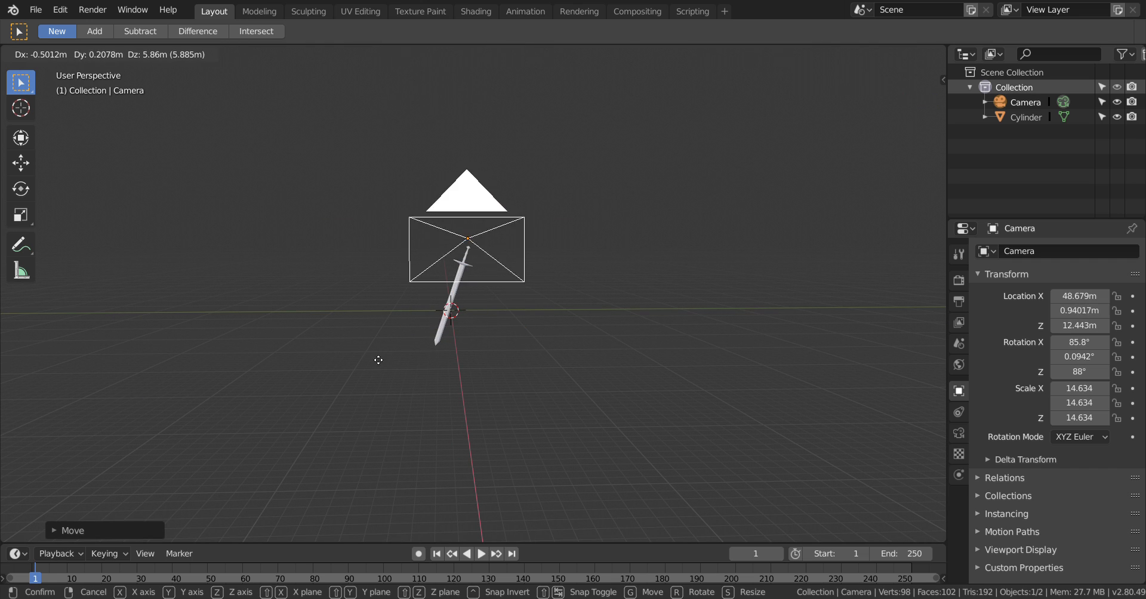
{"action": "left_click", "coordinate": [369, 379]}
{"action": "scroll", "coordinate": [507, 376], "scroll_direction": "up", "scroll_amount": 4}
{"action": "scroll", "coordinate": [453, 397], "scroll_direction": "down", "scroll_amount": 2}
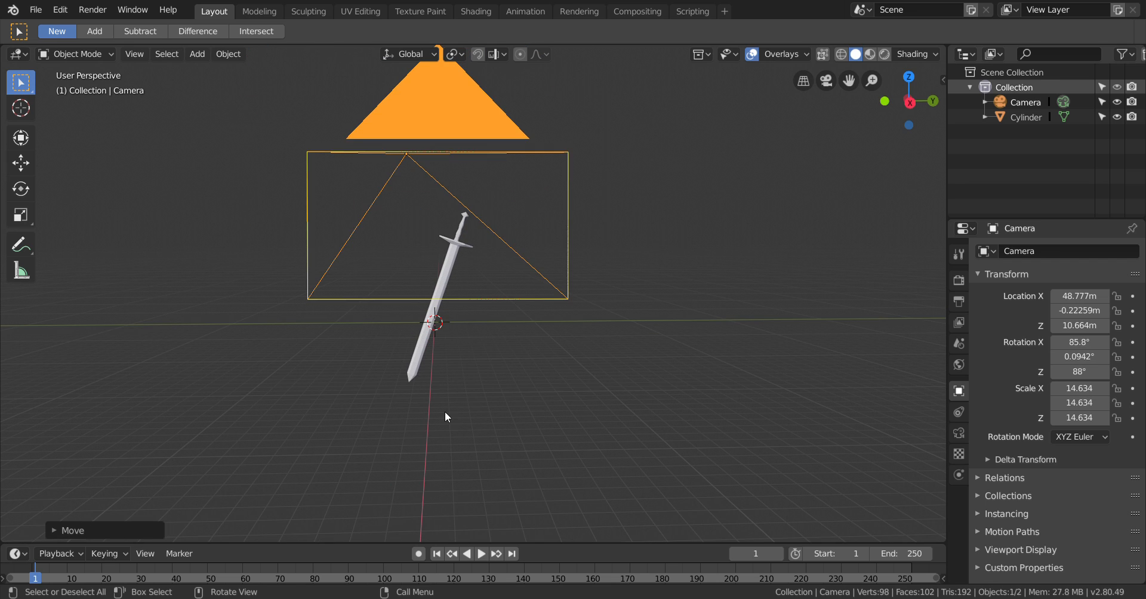
{"action": "middle_click_drag", "start_coordinate": [445, 411], "coordinate": [454, 430]}
{"action": "middle_click_drag", "start_coordinate": [450, 427], "coordinate": [447, 420]}
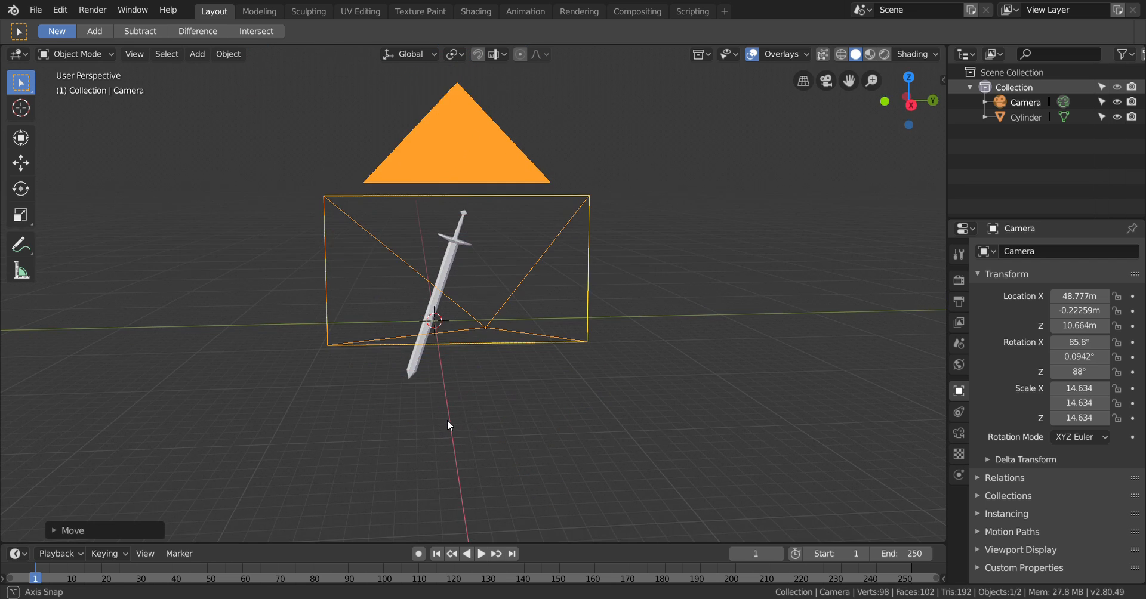
{"action": "scroll", "coordinate": [447, 420], "scroll_direction": "up", "scroll_amount": 5}
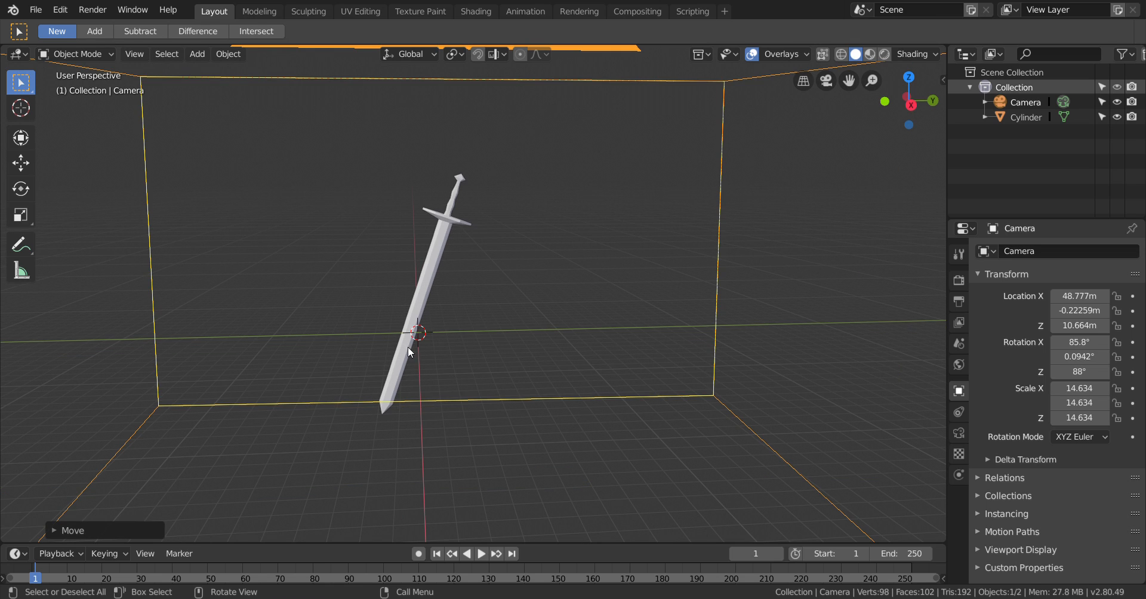
{"action": "middle_click_drag", "start_coordinate": [432, 320], "coordinate": [430, 320]}
{"action": "scroll", "coordinate": [413, 365], "scroll_direction": "down", "scroll_amount": 4}
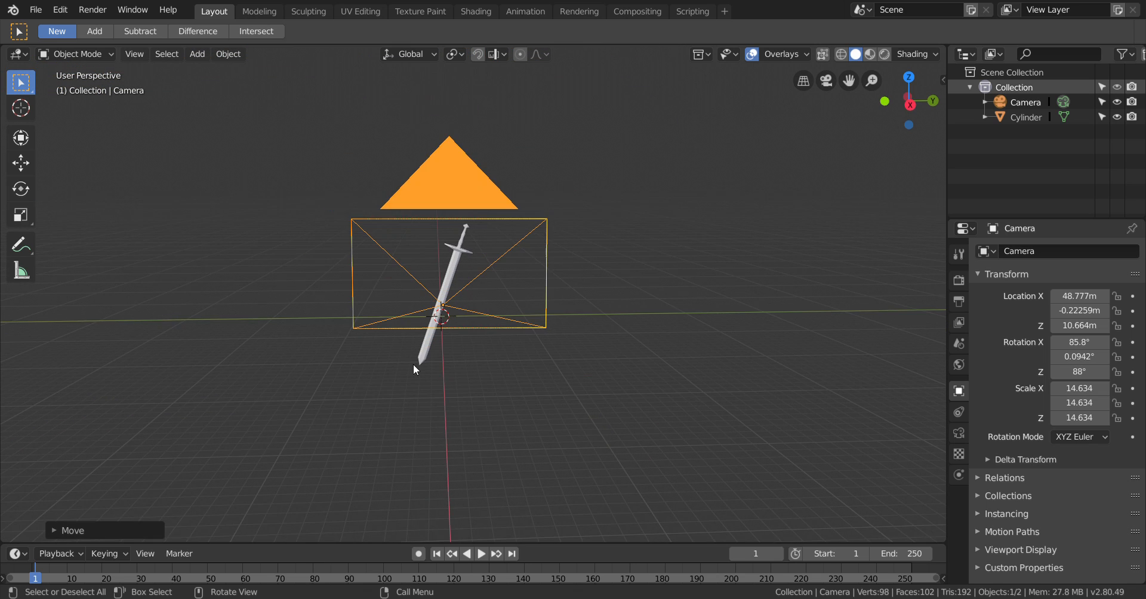
- Add a spot light and move it above and beside the sword, to about X -23.8 m, Y -33.7 m and Z 26.2 m
{"action": "middle_click_drag", "start_coordinate": [228, 266], "coordinate": [249, 288]}
{"action": "key", "text": "F3"}
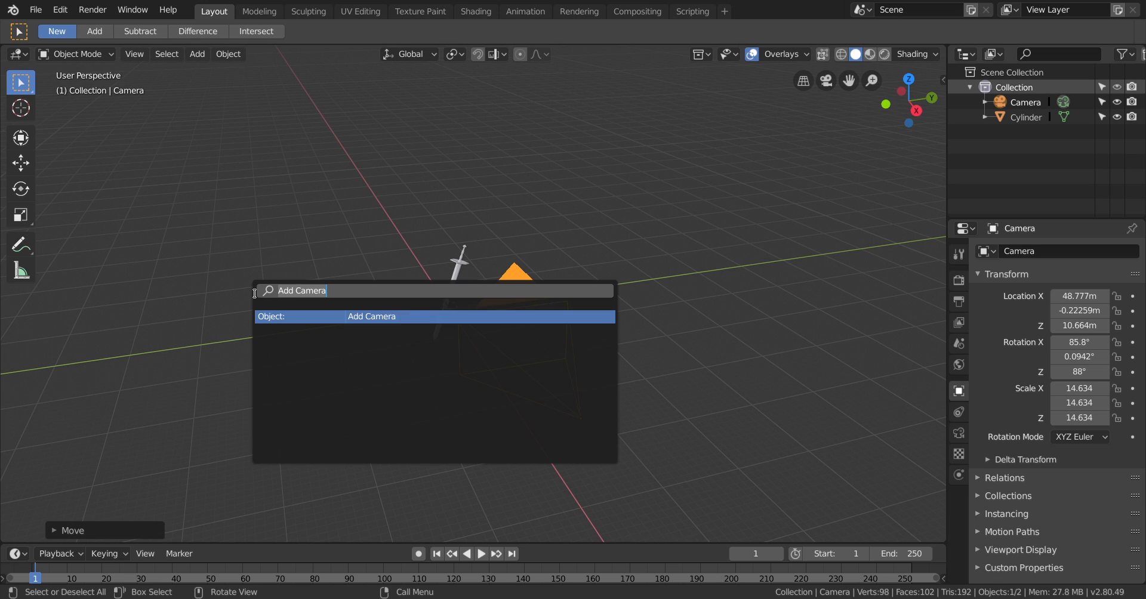
{"action": "key", "text": "BackSpace"}
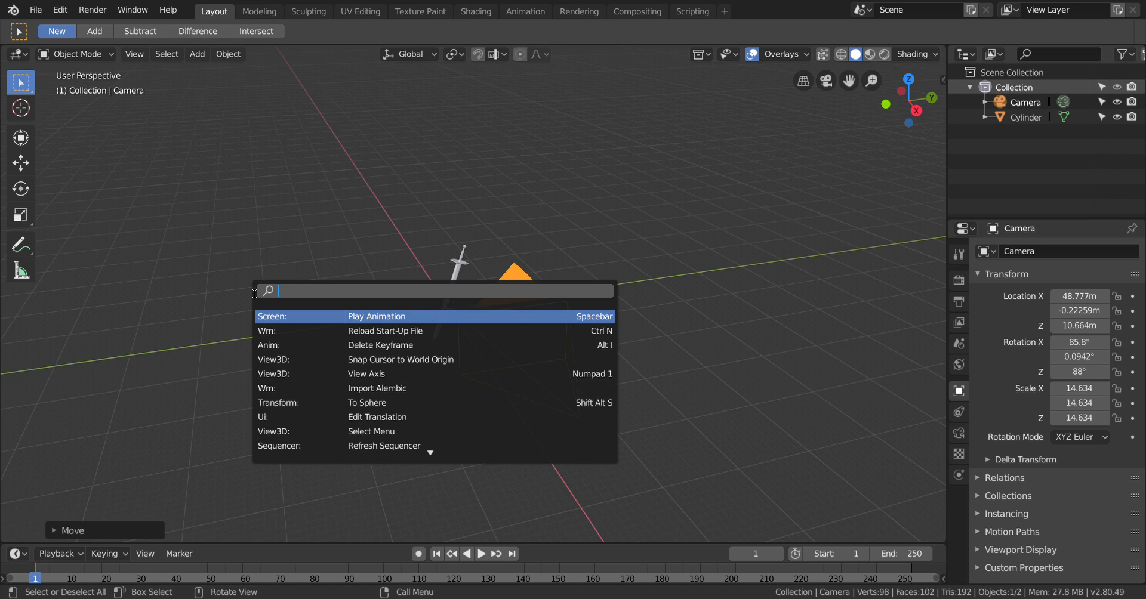
{"action": "type", "text": "add light"}
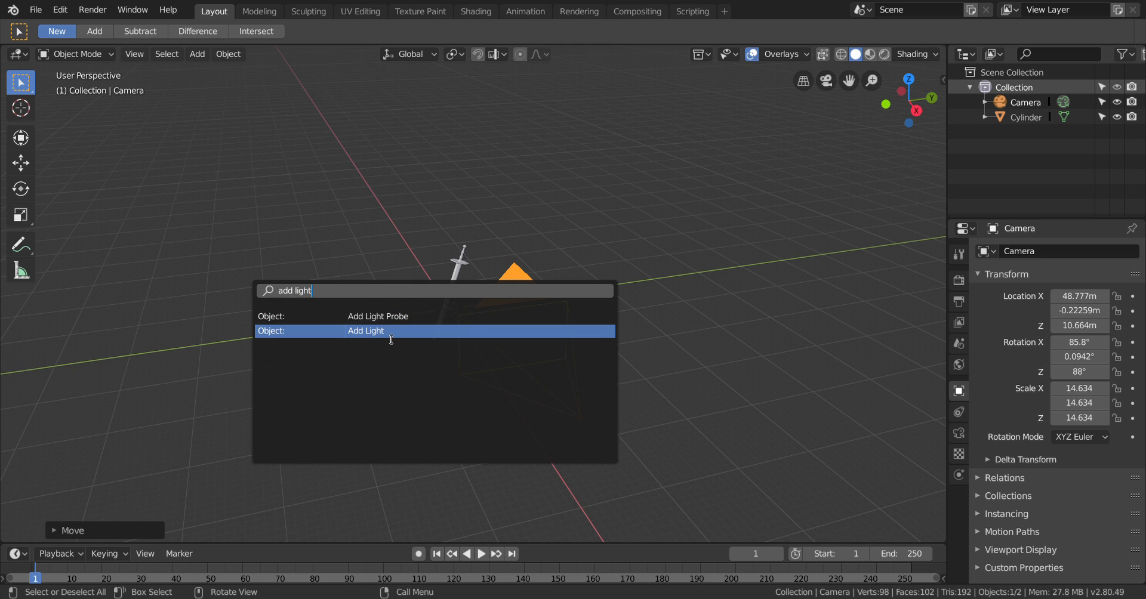
{"action": "left_click", "coordinate": [364, 332]}
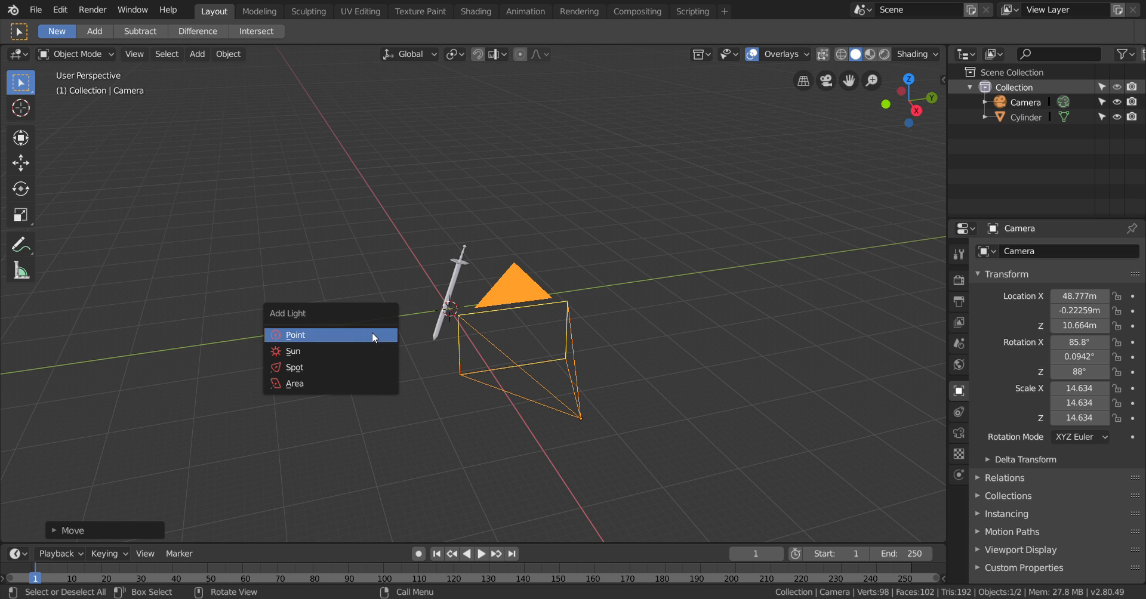
{"action": "left_click", "coordinate": [385, 367]}
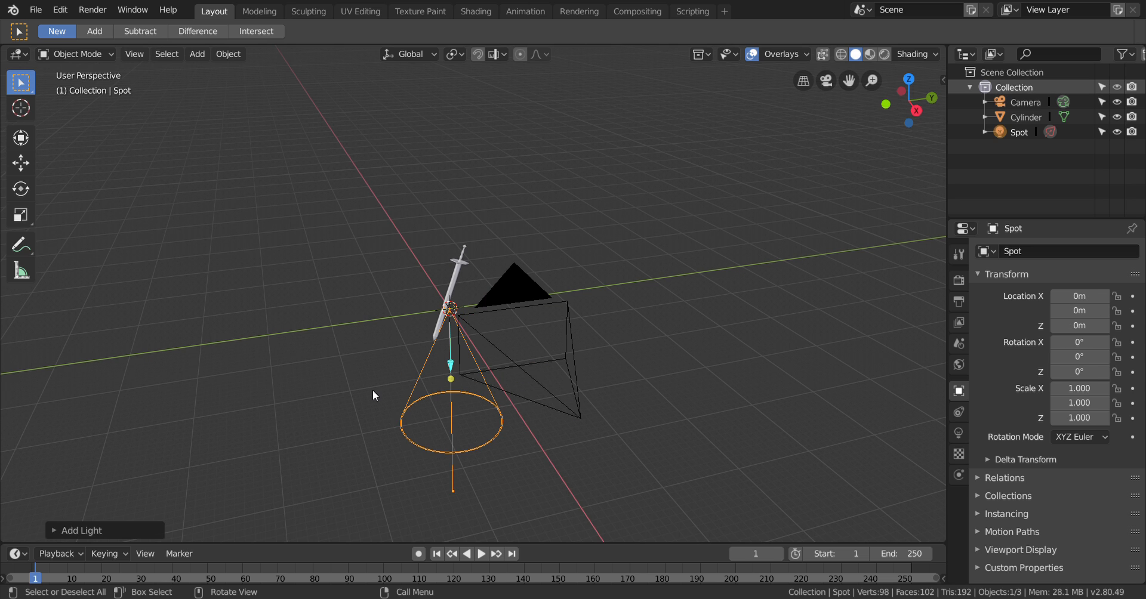
{"action": "key", "text": "g"}
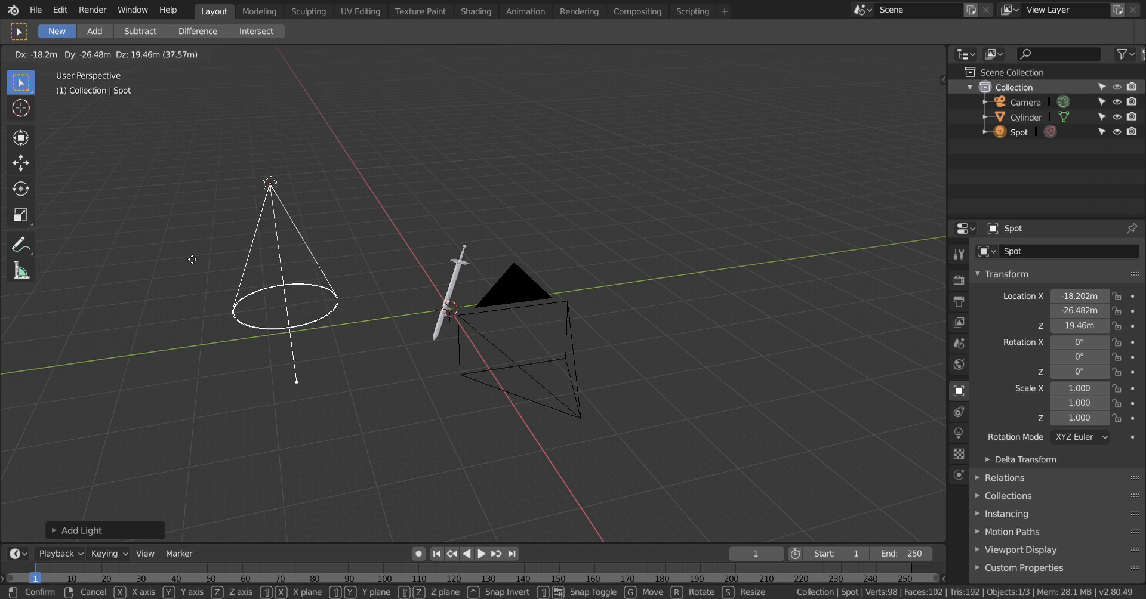
{"action": "left_click", "coordinate": [143, 221]}
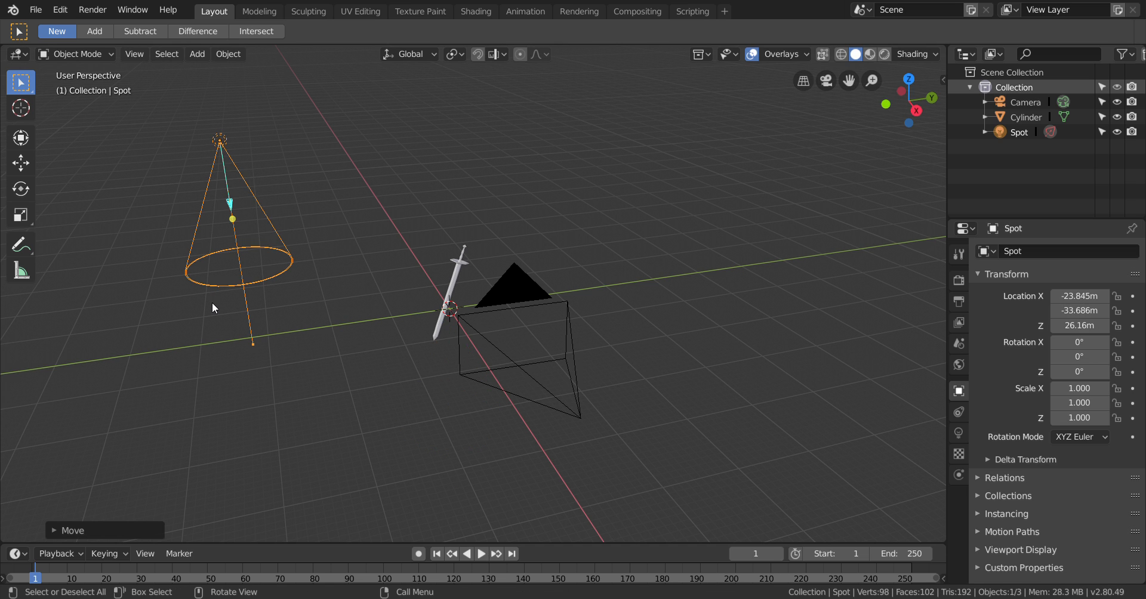
{"action": "key", "text": "r"}
{"action": "key", "text": "y"}
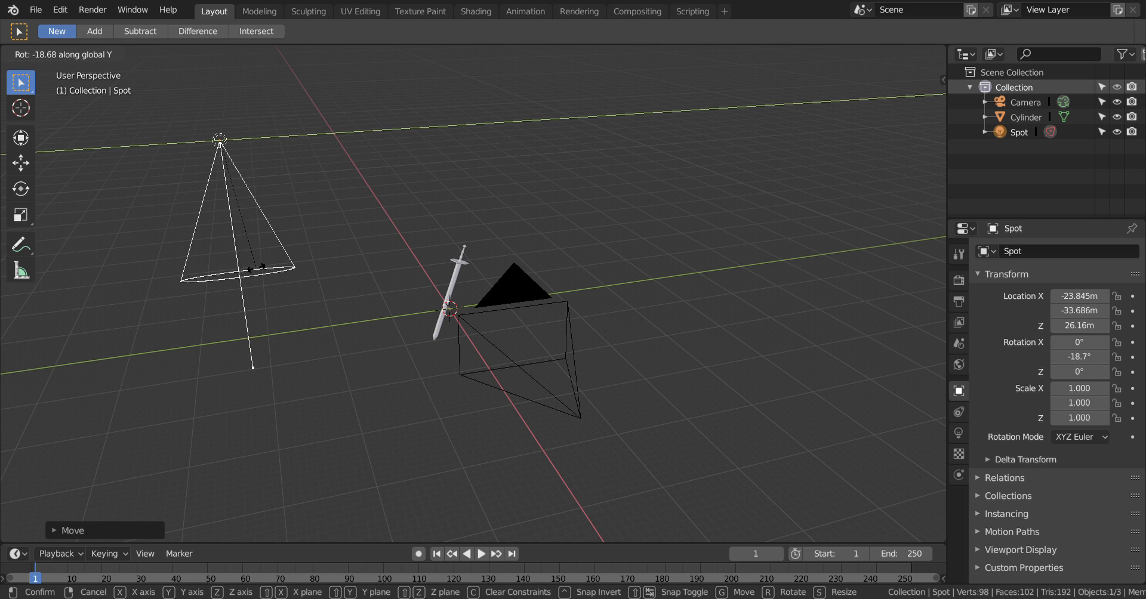
{"action": "key", "text": "Escape"}
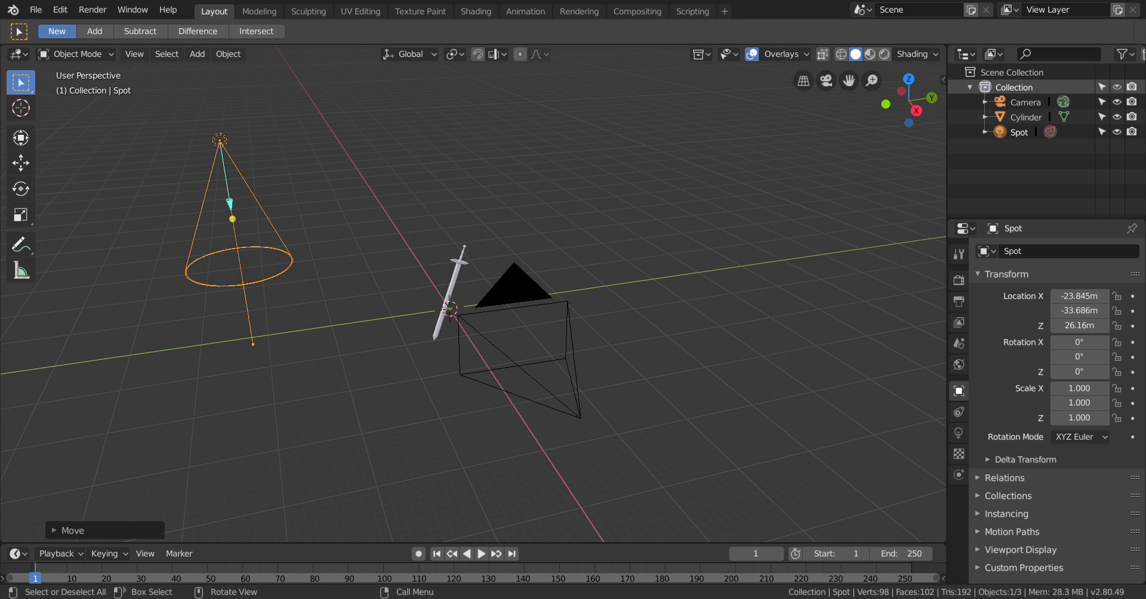
- Rotate the spot light about 47° around the global X axis so its cone tilts toward the sword
{"action": "key", "text": "r"}
{"action": "key", "text": "x"}
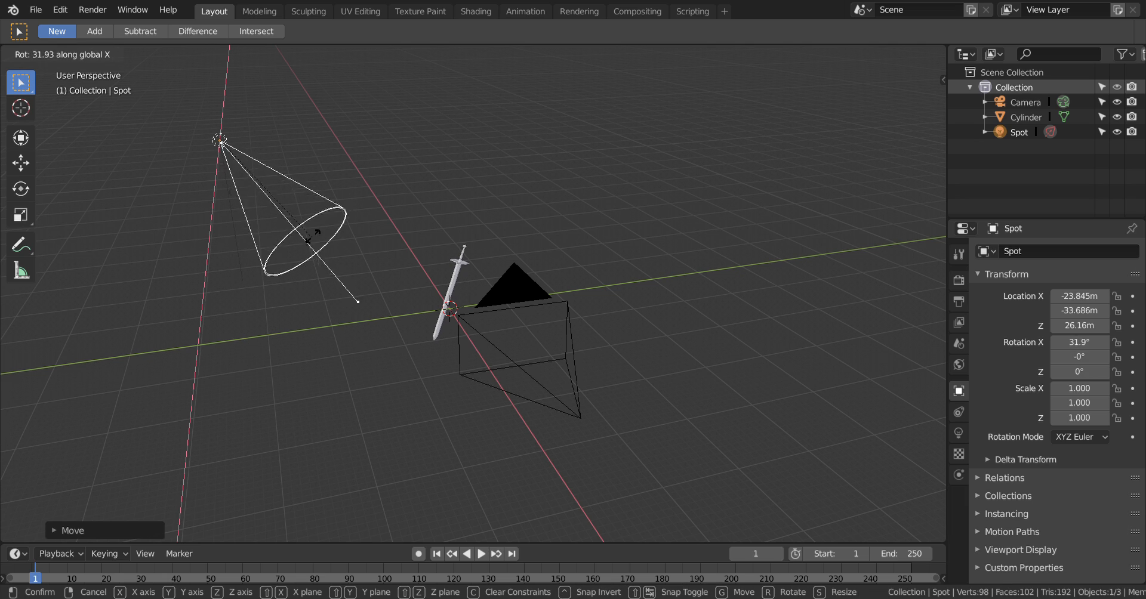
{"action": "left_click", "coordinate": [271, 309]}
- Move the spot light level with the sword along X, to about X -0.5 m, Y -32.2 m and Z 31.8 m
{"action": "middle_click_drag", "start_coordinate": [252, 309], "coordinate": [332, 338]}
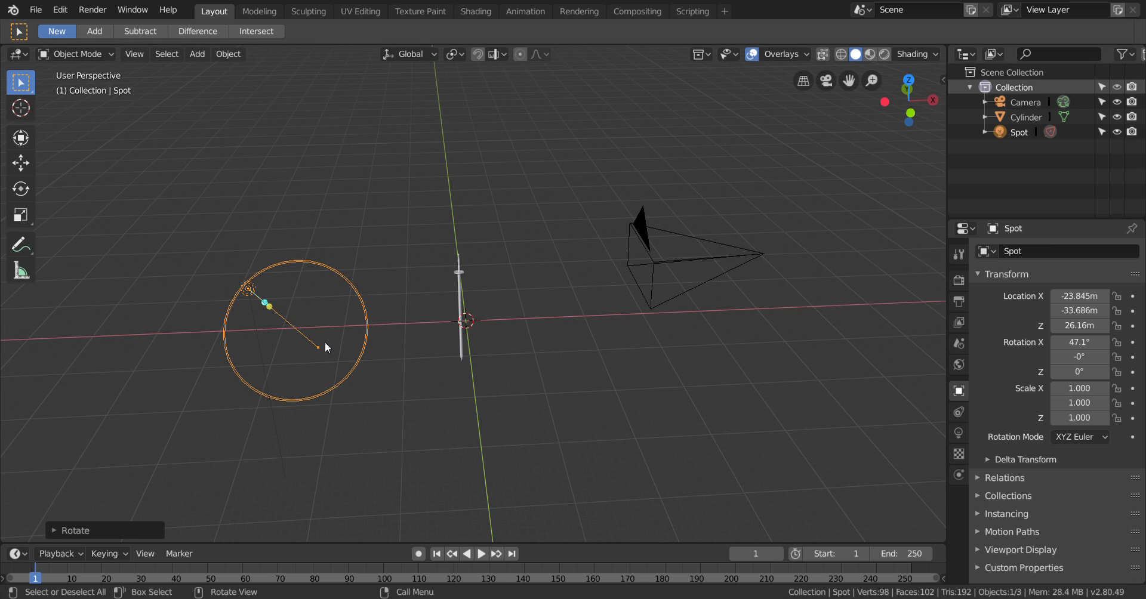
{"action": "key", "text": "g"}
{"action": "left_click", "coordinate": [526, 289]}
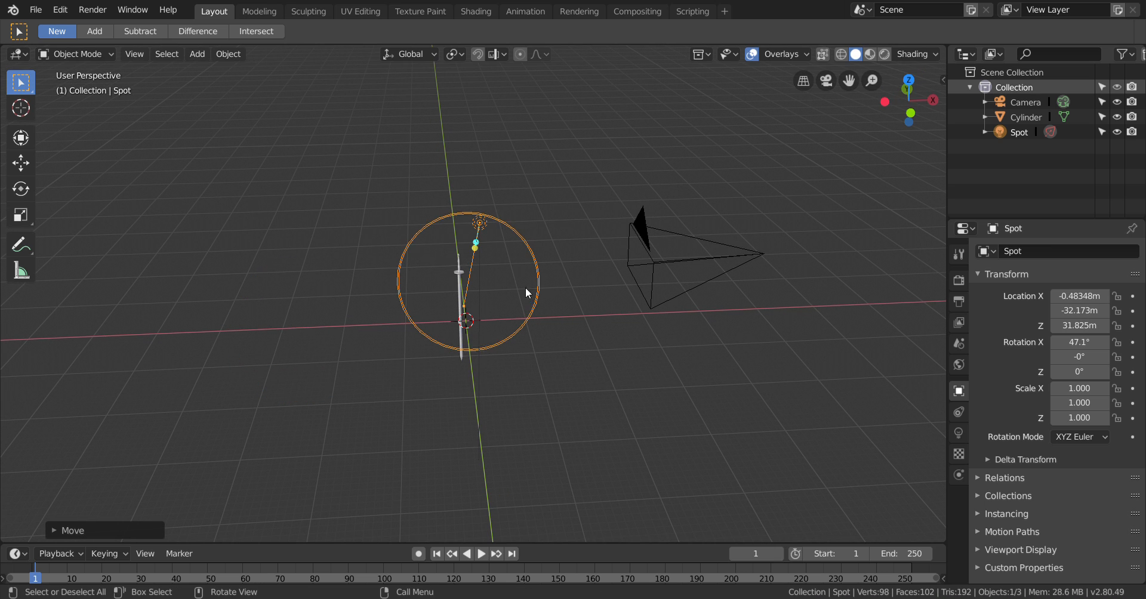
- Scale the spot light up to about 1.69 so its cone reaches around the whole sword
{"action": "middle_click_drag", "start_coordinate": [526, 292], "coordinate": [555, 346]}
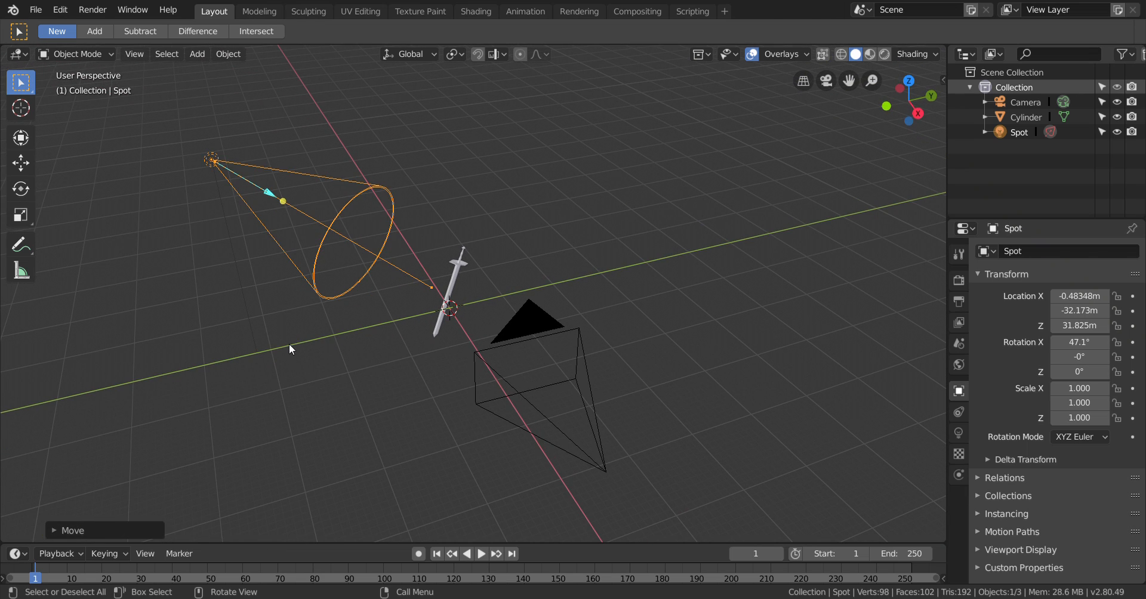
{"action": "key", "text": "s"}
{"action": "left_click", "coordinate": [488, 355]}
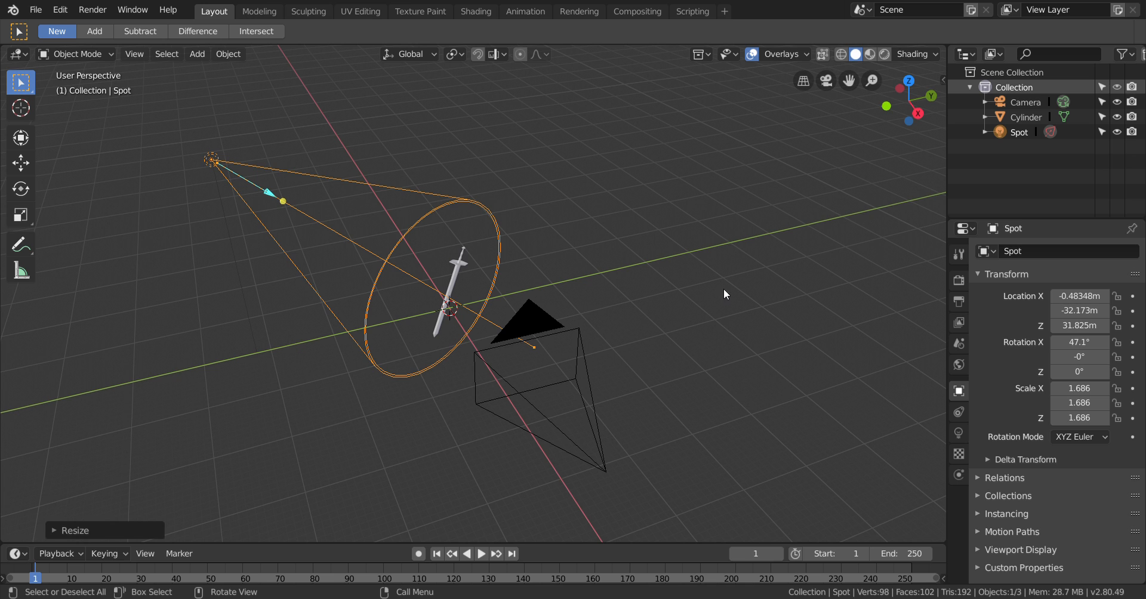
{"action": "middle_click_drag", "start_coordinate": [725, 292], "coordinate": [693, 260]}
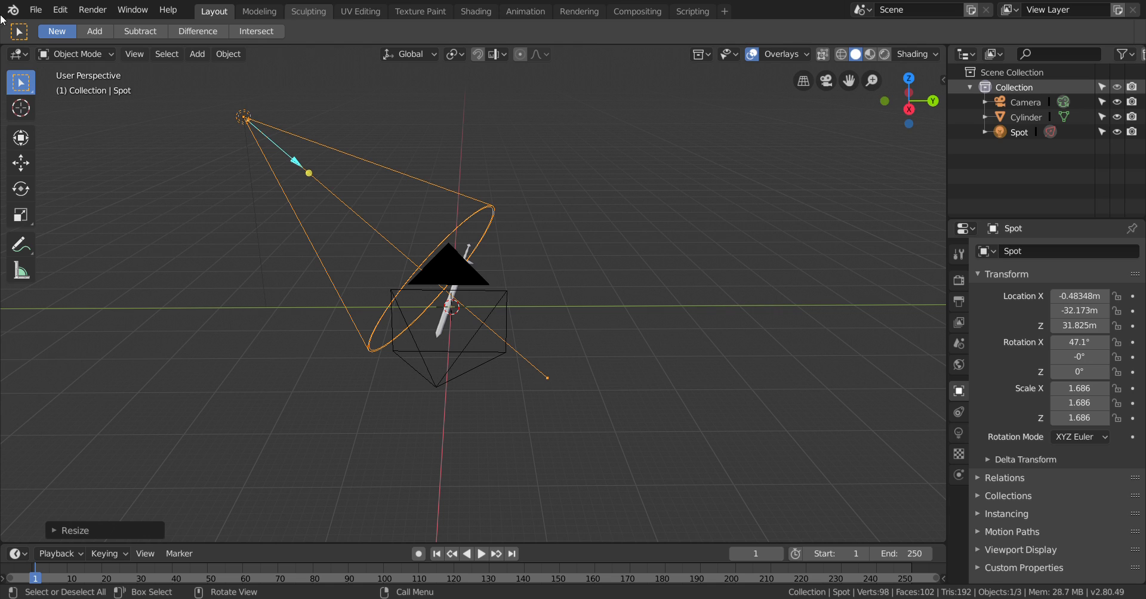
- Save the project file and deselect the spot light
{"action": "left_click", "coordinate": [32, 12]}
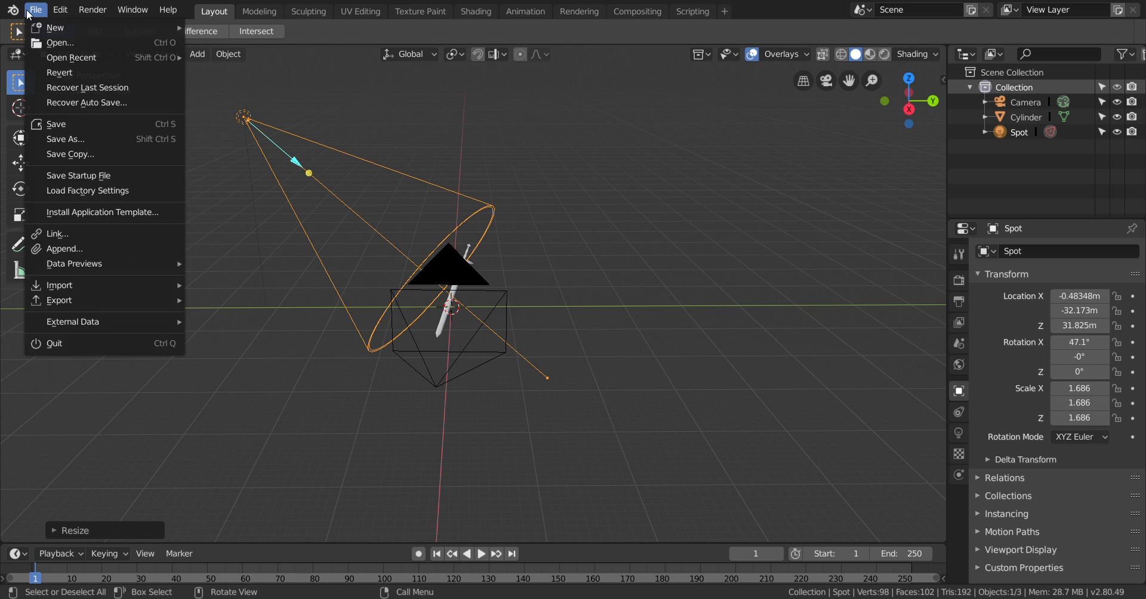
{"action": "left_click", "coordinate": [37, 11]}
{"action": "left_click", "coordinate": [84, 128]}
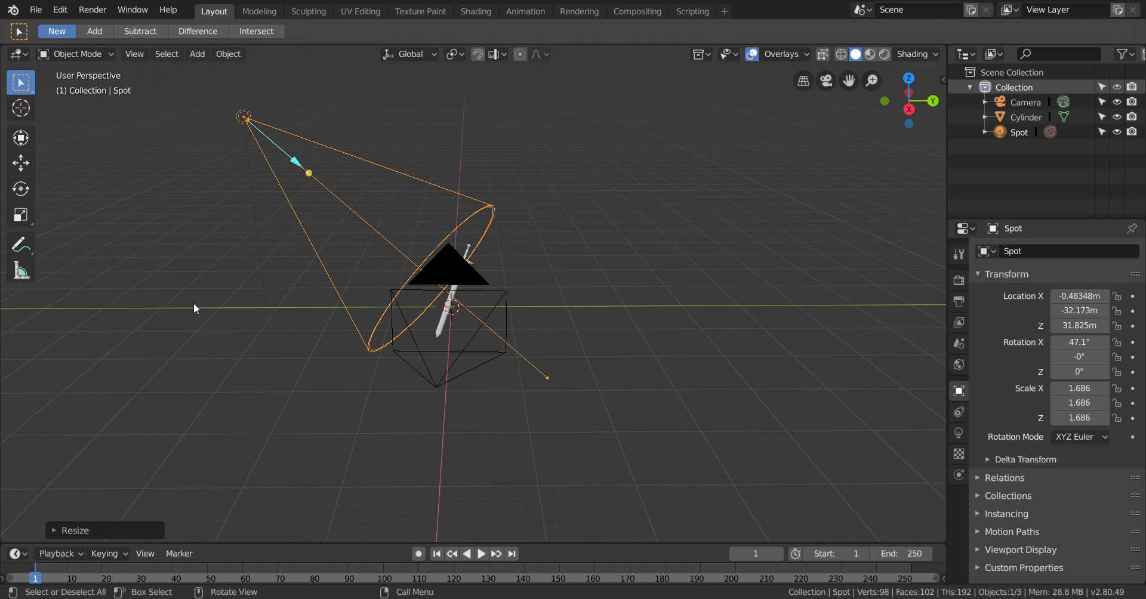
{"action": "left_click", "coordinate": [655, 367]}
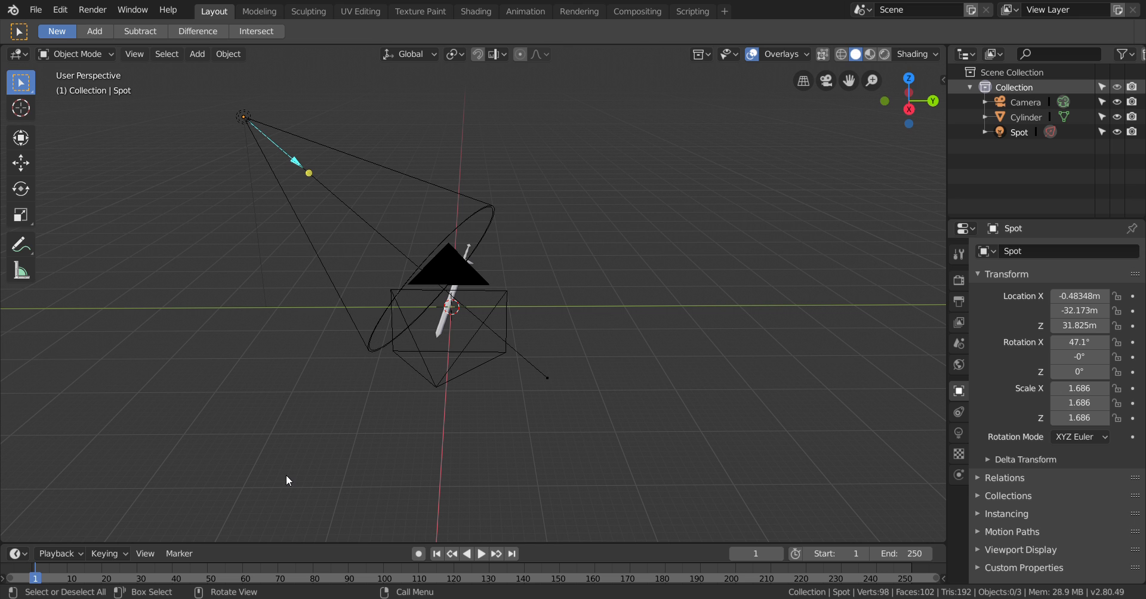
{"action": "scroll", "coordinate": [564, 414], "scroll_direction": "up", "scroll_amount": 10}
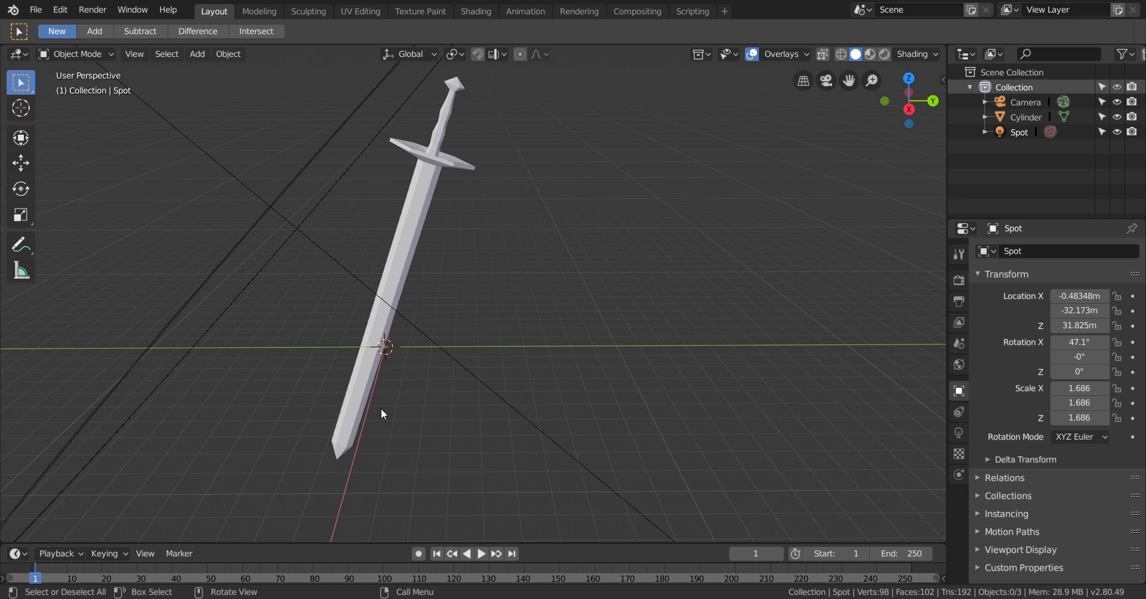
{"action": "mouse_move", "coordinate": [543, 270]}
{"action": "middle_mouse_down"}
{"action": "mouse_move", "coordinate": [536, 263]}
{"action": "mouse_move", "coordinate": [546, 273]}
{"action": "middle_mouse_up"}
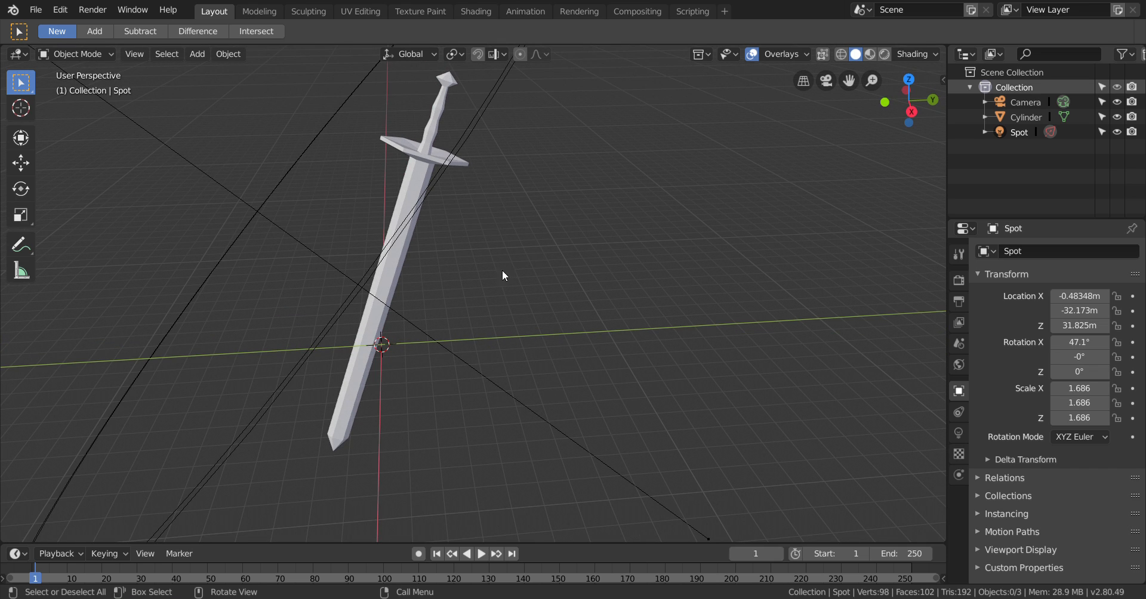
{"action": "left_click", "coordinate": [94, 56]}
{"action": "left_click", "coordinate": [94, 72]}
{"action": "left_click", "coordinate": [82, 53]}
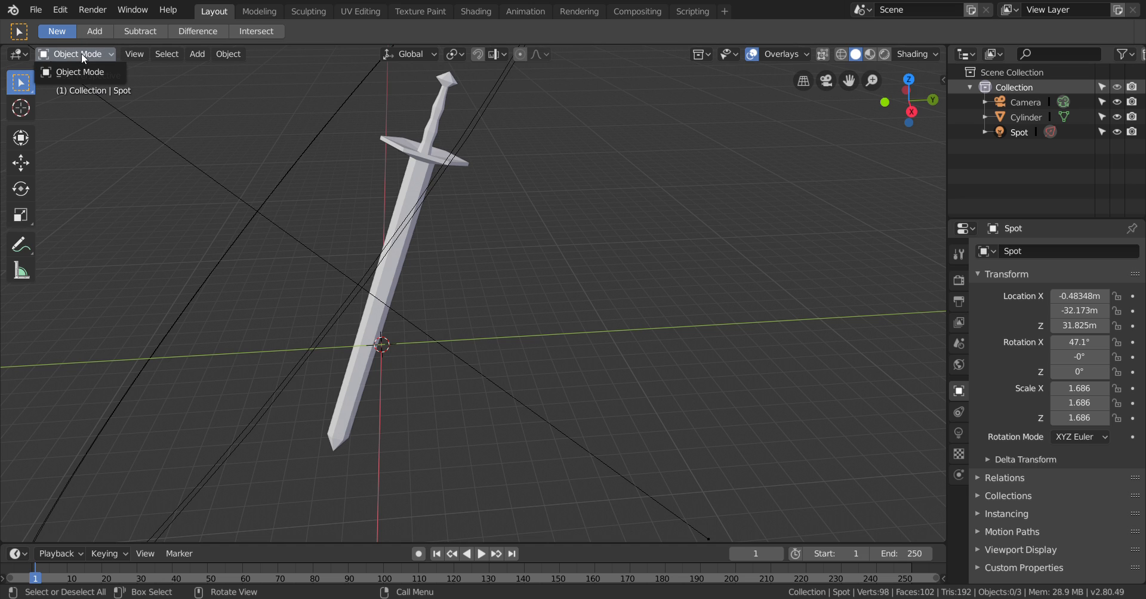
{"action": "left_click", "coordinate": [81, 53]}
{"action": "scroll", "coordinate": [607, 301], "scroll_direction": "down", "scroll_amount": 2}
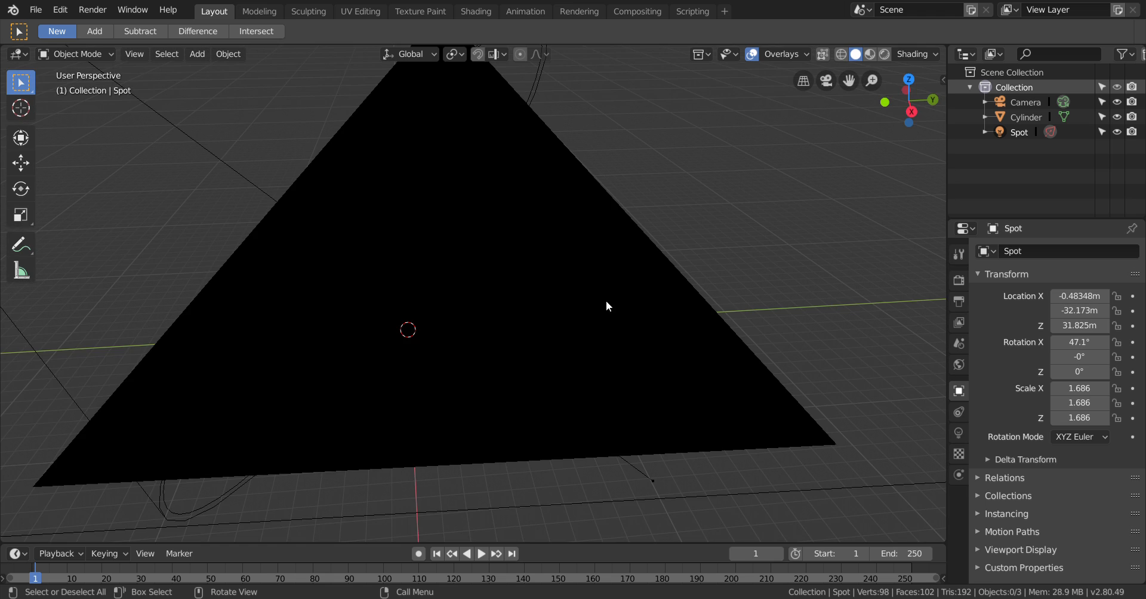
{"action": "scroll", "coordinate": [594, 316], "scroll_direction": "down", "scroll_amount": 4}
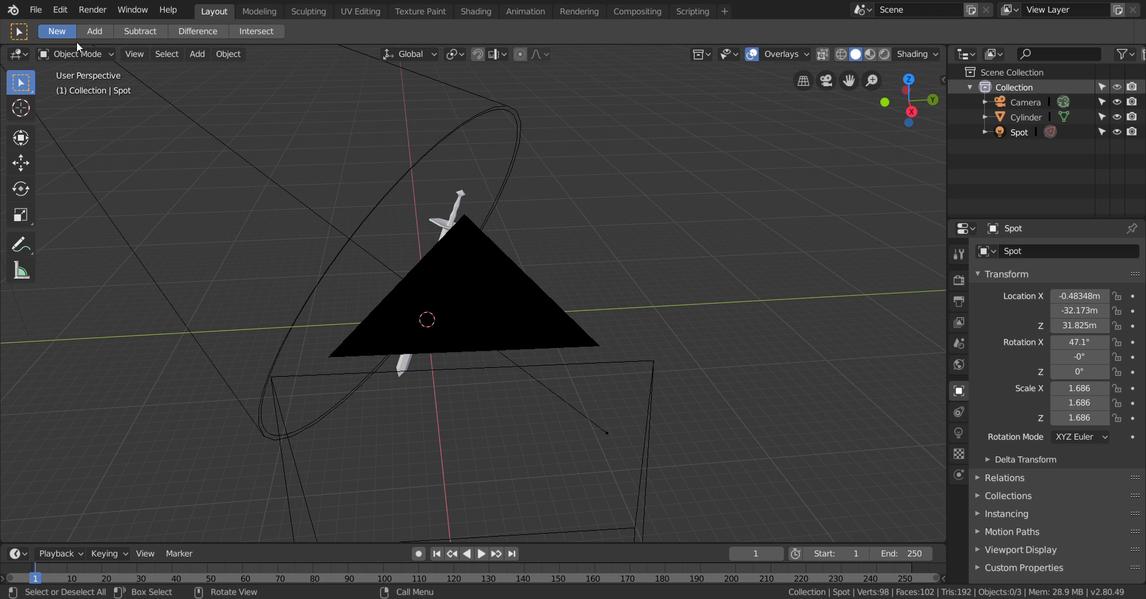
{"action": "scroll", "coordinate": [592, 291], "scroll_direction": "up", "scroll_amount": 5}
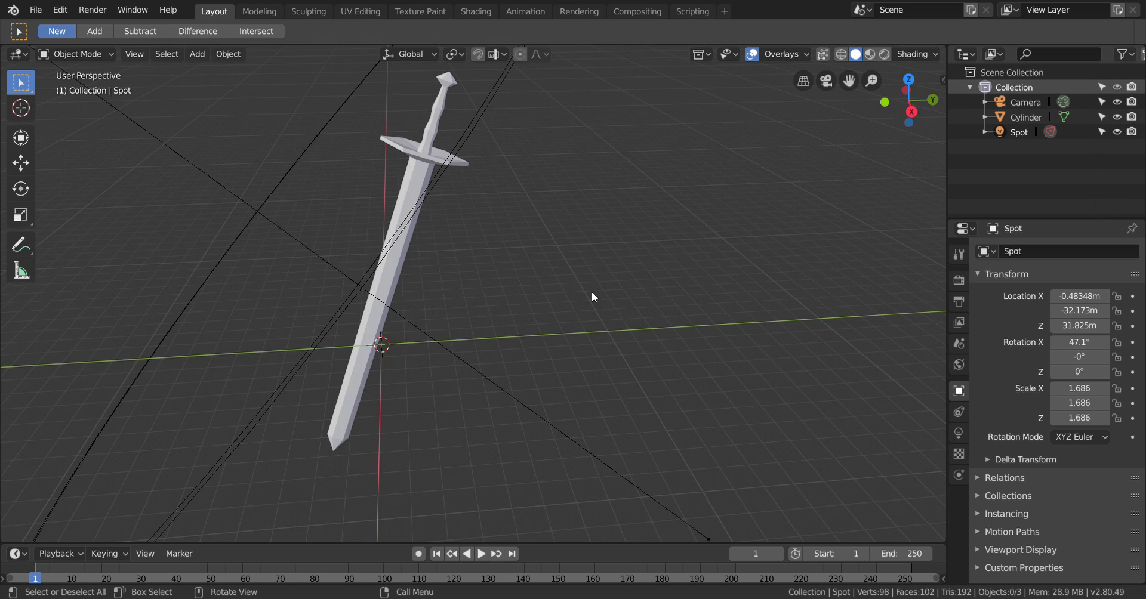
- Select the sword and switch it to Edit Mode
{"action": "left_click", "coordinate": [421, 147]}
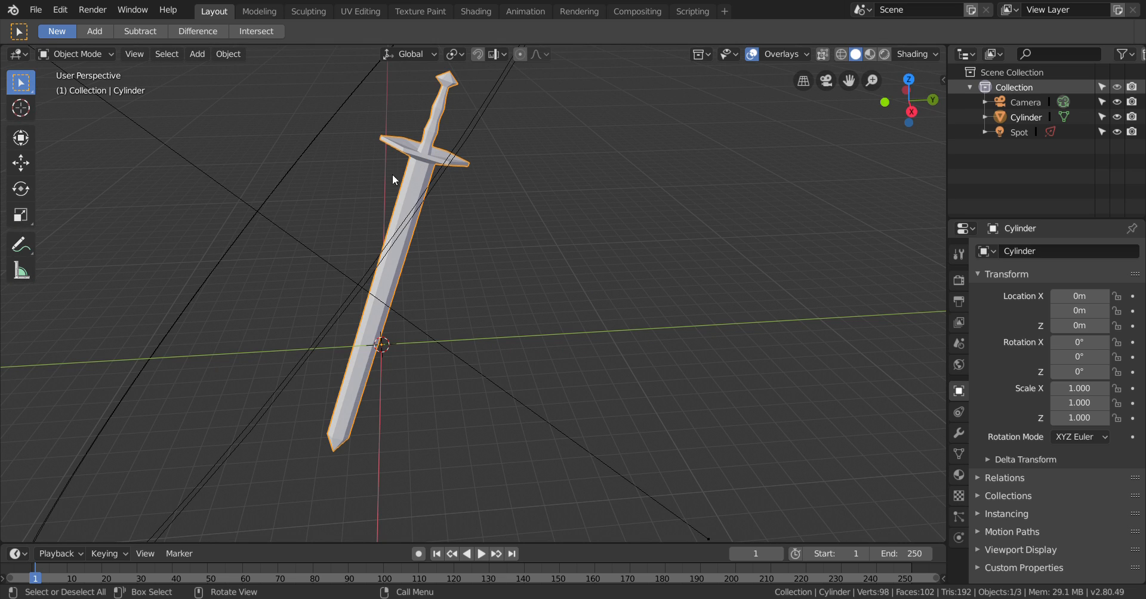
{"action": "left_click", "coordinate": [67, 53]}
{"action": "left_click", "coordinate": [127, 88]}
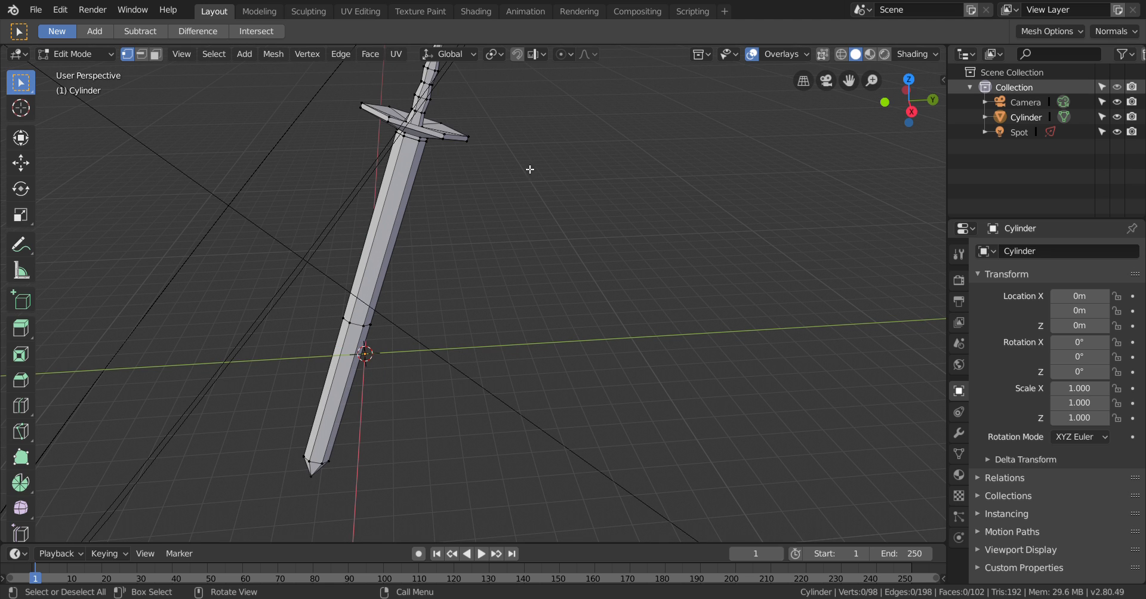
- Create a first new material on the sword, keeping its default Principled BSDF surface
{"action": "middle_click_drag", "start_coordinate": [530, 171], "coordinate": [504, 184]}
{"action": "middle_click_drag", "start_coordinate": [491, 332], "coordinate": [496, 269]}
{"action": "middle_click_drag", "start_coordinate": [538, 345], "coordinate": [557, 245]}
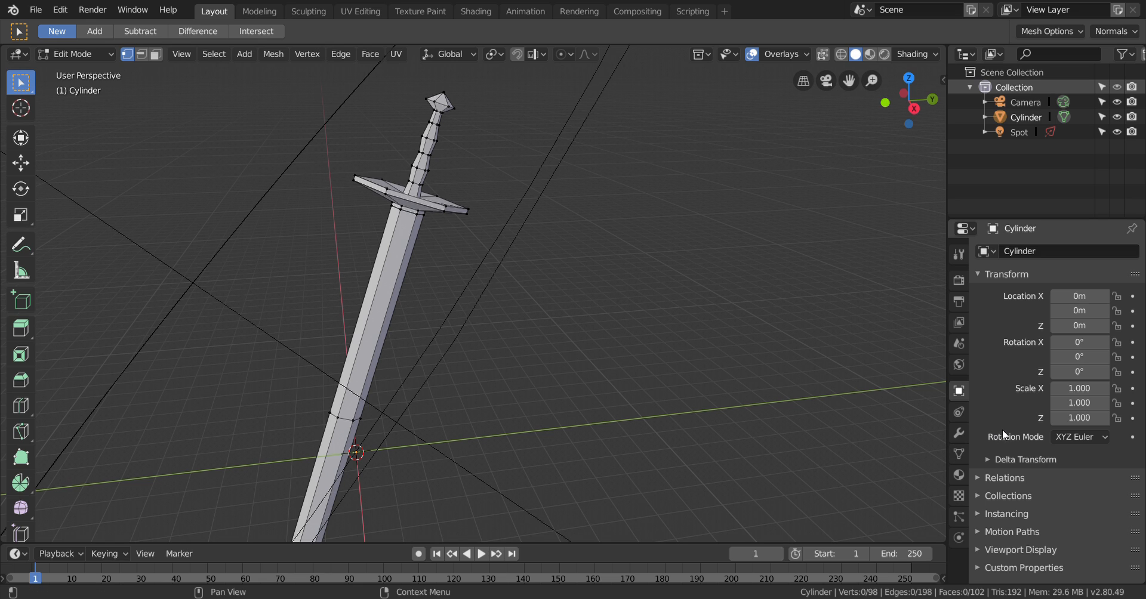
{"action": "left_click", "coordinate": [960, 475]}
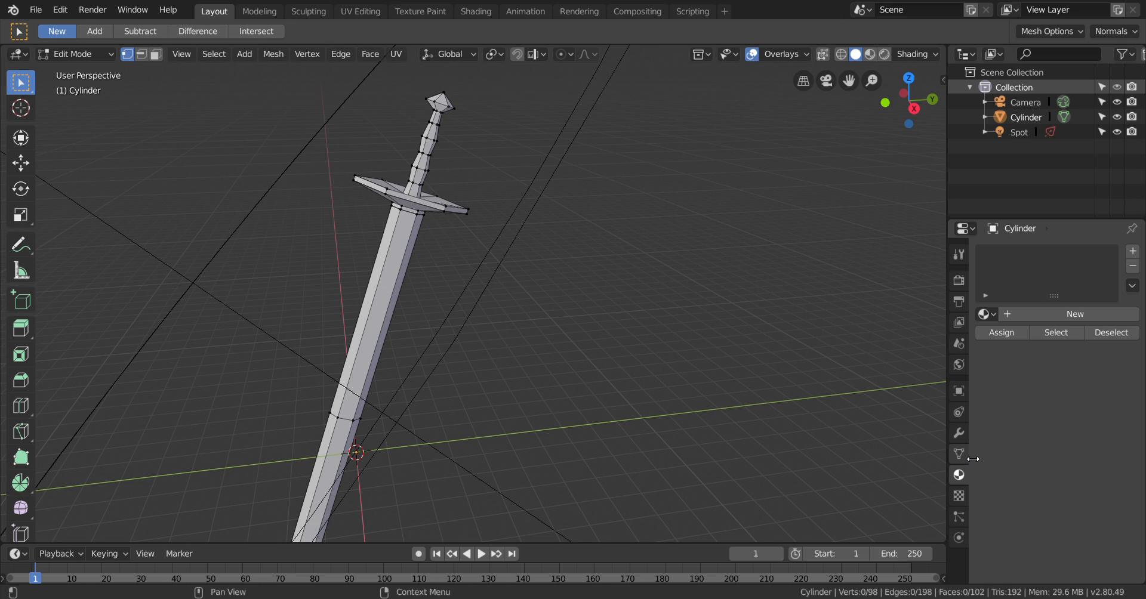
{"action": "left_click", "coordinate": [1063, 313]}
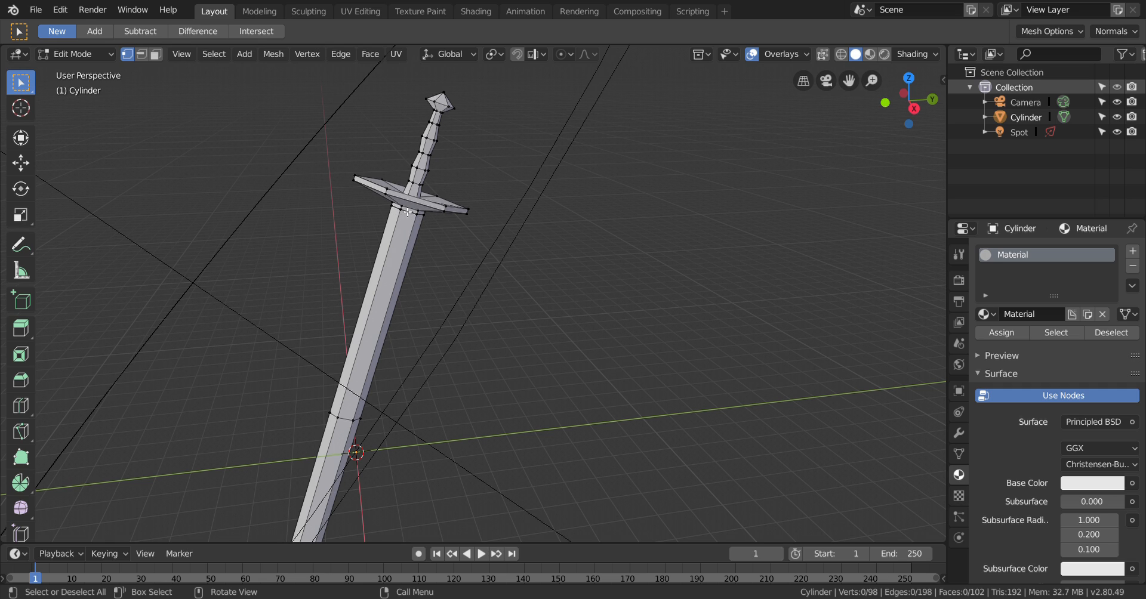
- Add further empty material slots to the sword below the first material
{"action": "left_click", "coordinate": [1137, 251]}
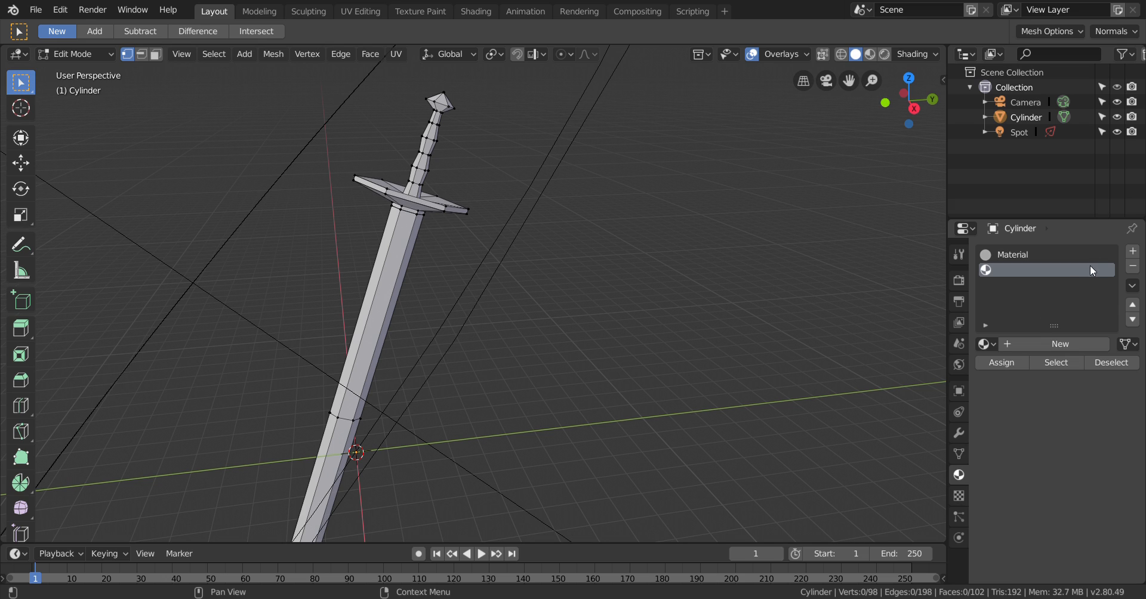
{"action": "left_click", "coordinate": [1135, 254]}
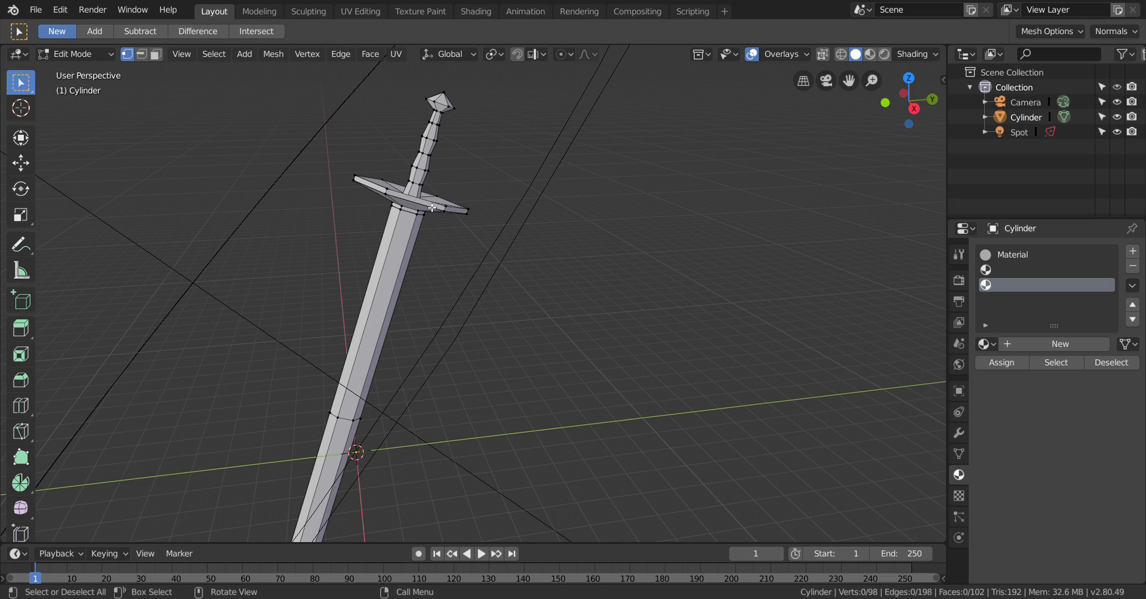
{"action": "left_click", "coordinate": [1134, 253]}
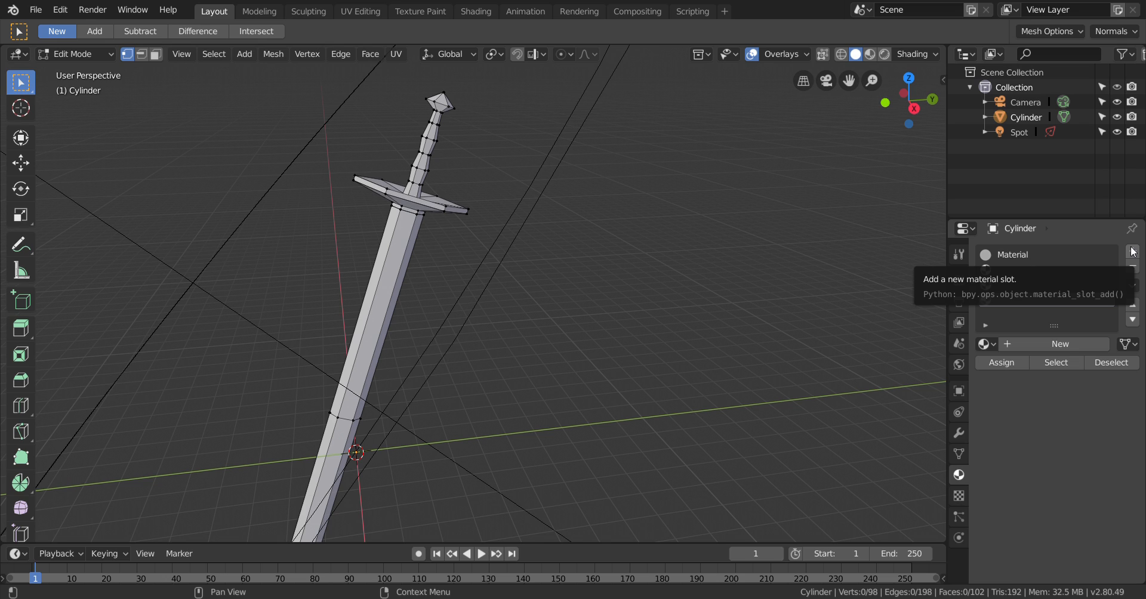
- Add one more empty material slot, then create a new material named "handle" in the second slot
{"action": "left_click", "coordinate": [1133, 251]}
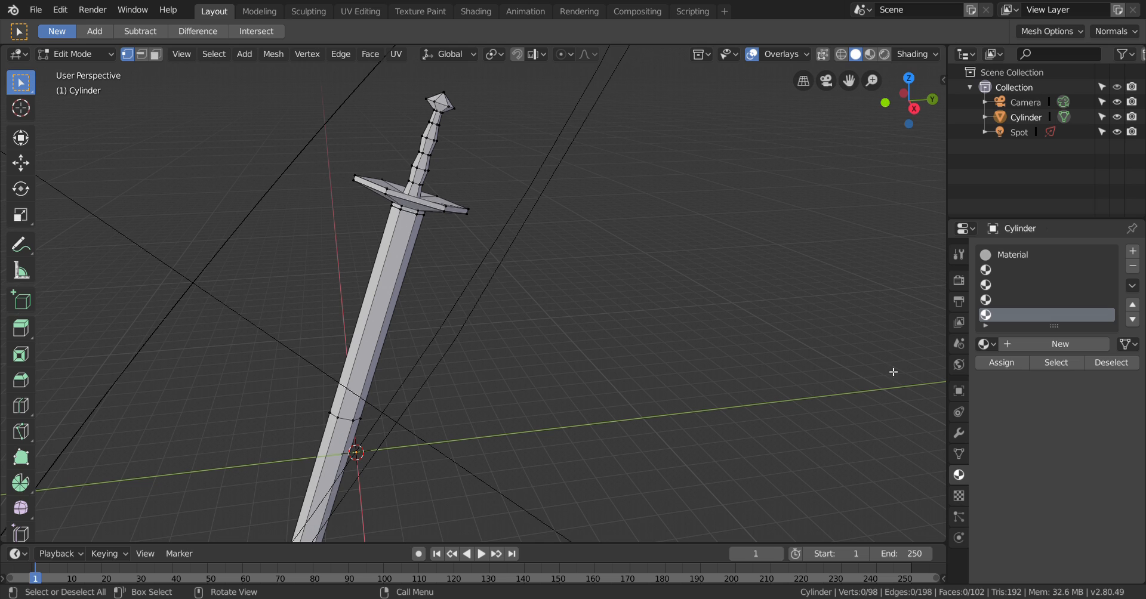
{"action": "left_click", "coordinate": [1034, 254]}
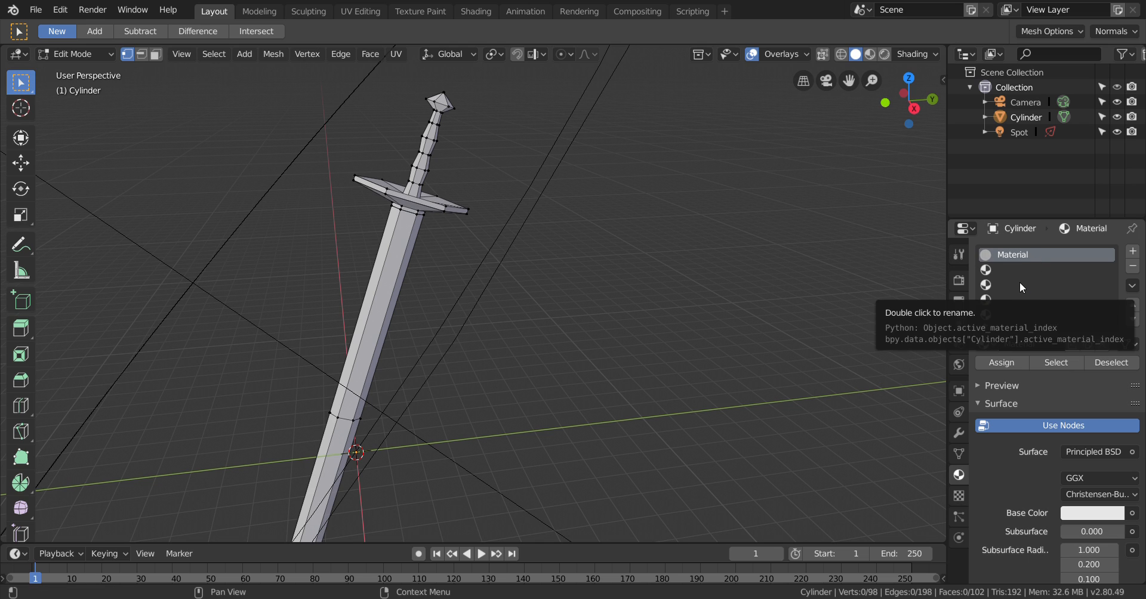
{"action": "left_click", "coordinate": [1013, 270]}
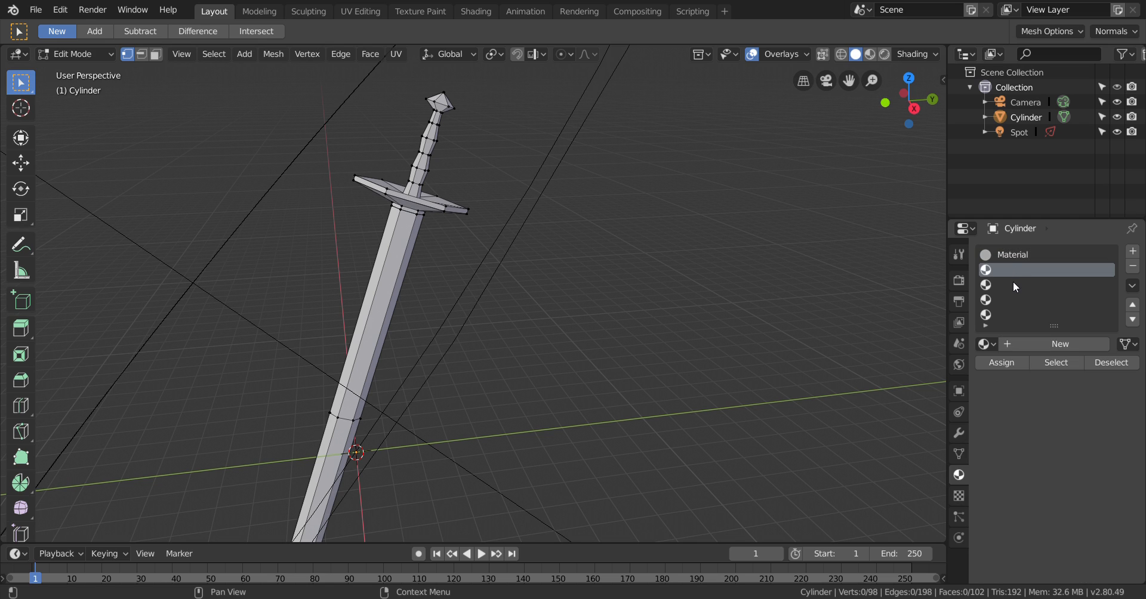
{"action": "left_click", "coordinate": [1047, 349]}
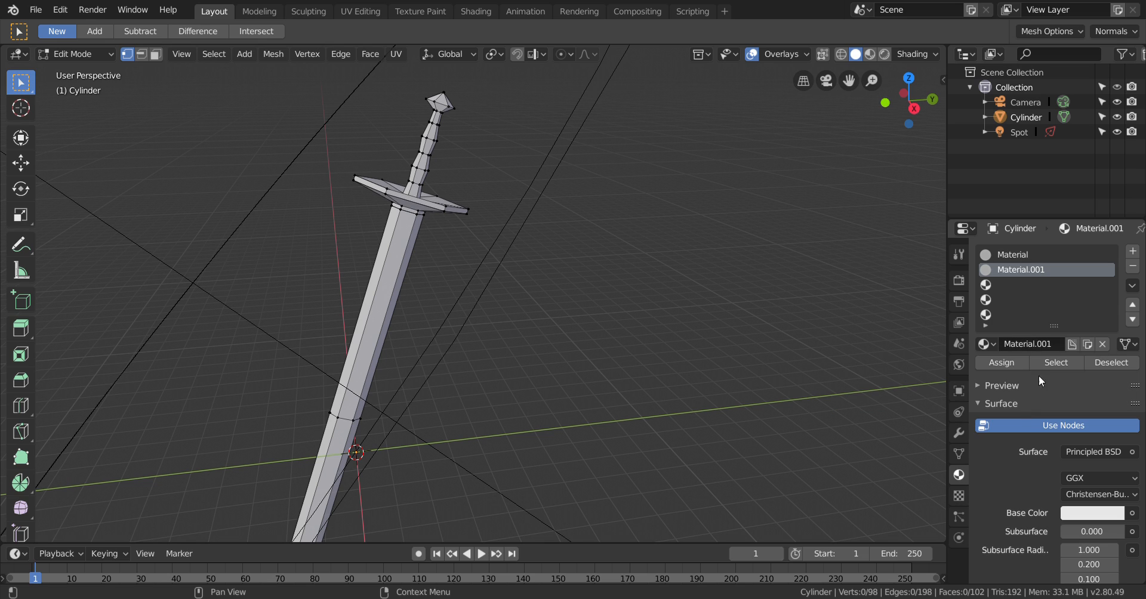
{"action": "left_click", "coordinate": [1058, 344]}
{"action": "type", "text": "handle"}
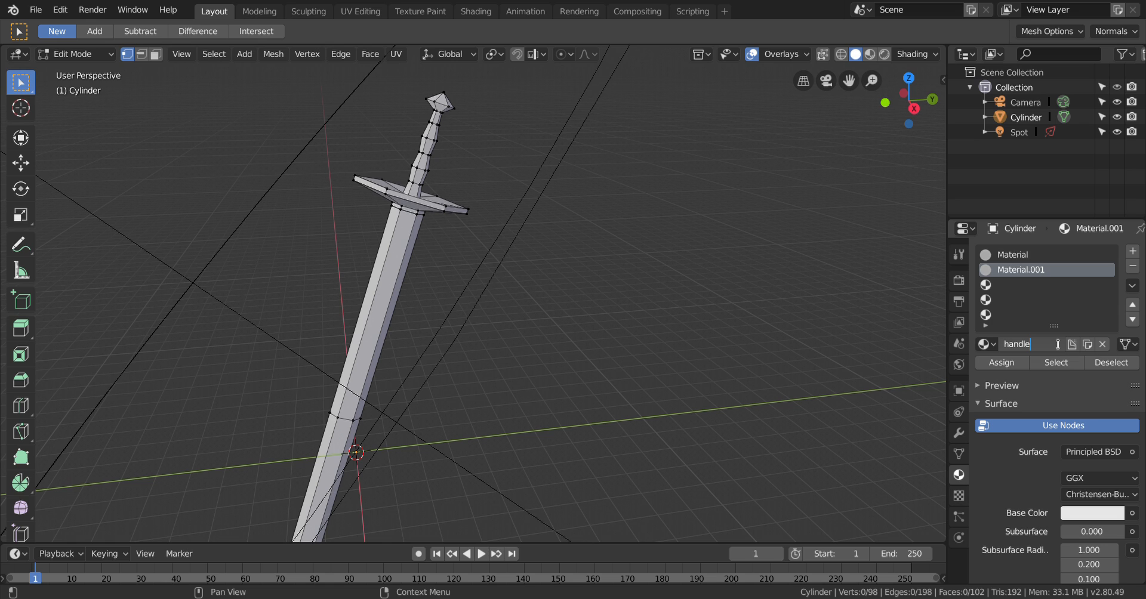
{"action": "key", "text": "Return"}
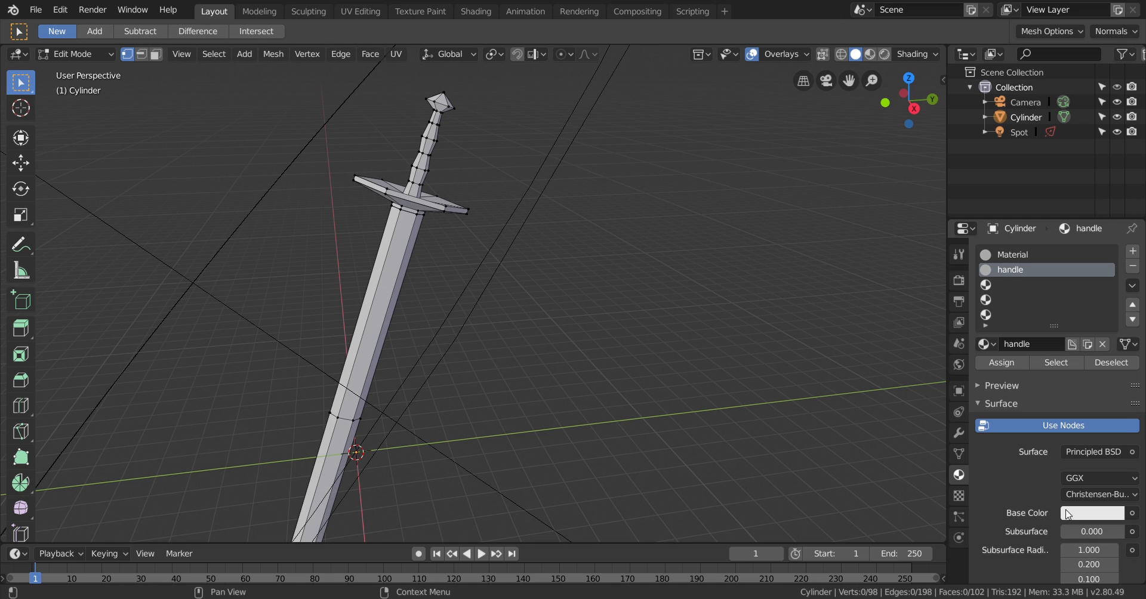
- Set the handle material's base color to a dark reddish brown with a value of about 0.465
{"action": "left_click", "coordinate": [1093, 513]}
{"action": "left_click", "coordinate": [1098, 514]}
{"action": "left_click", "coordinate": [1083, 512]}
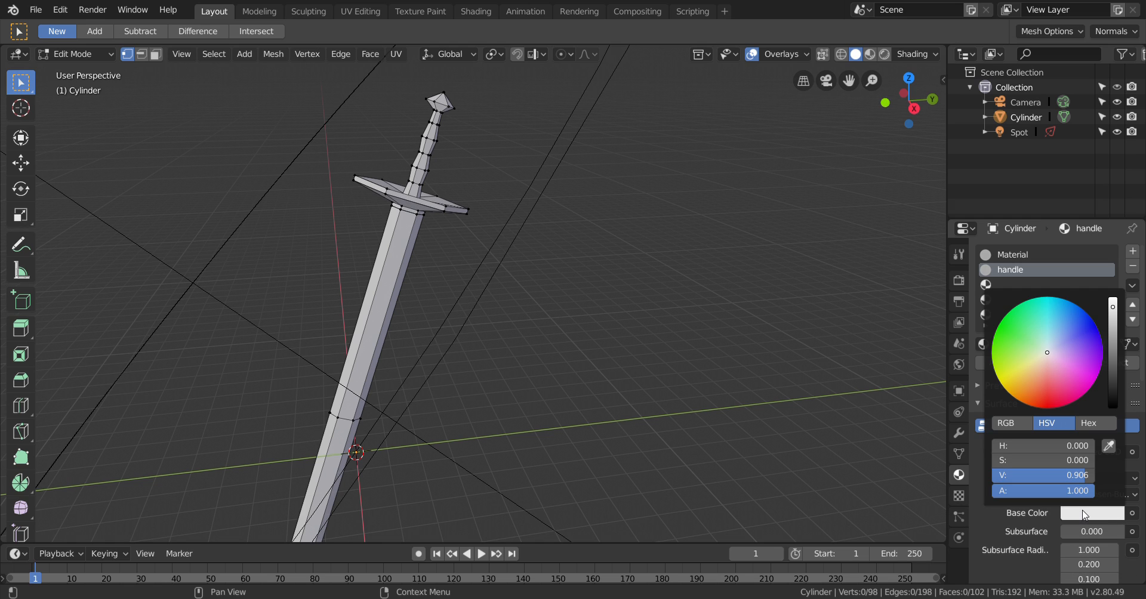
{"action": "left_click", "coordinate": [1051, 375]}
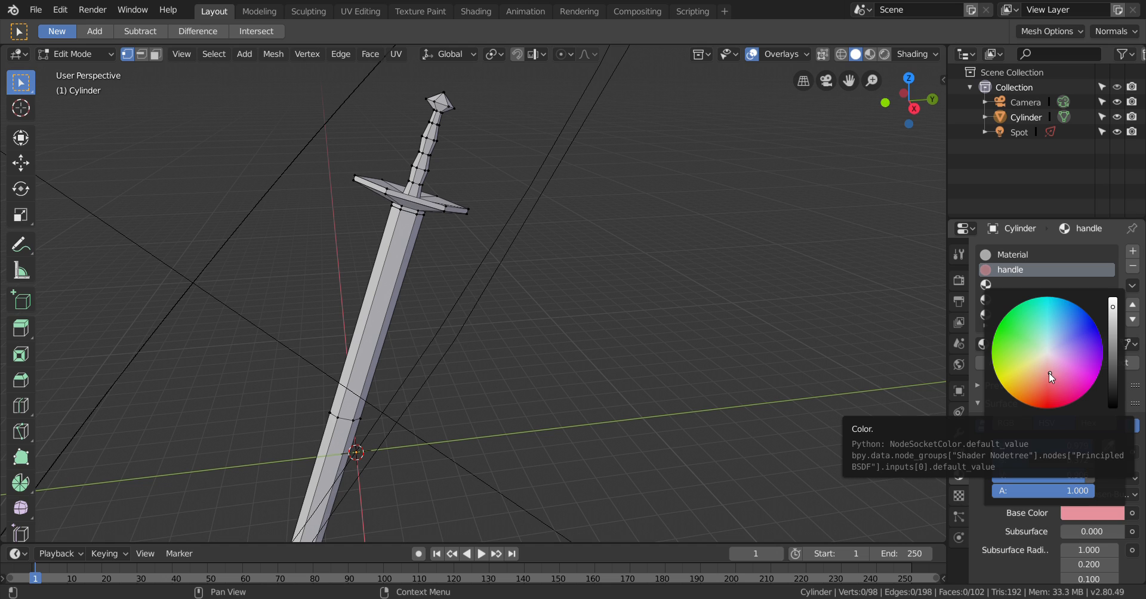
{"action": "left_click_drag", "start_coordinate": [1049, 372], "coordinate": [1033, 407]}
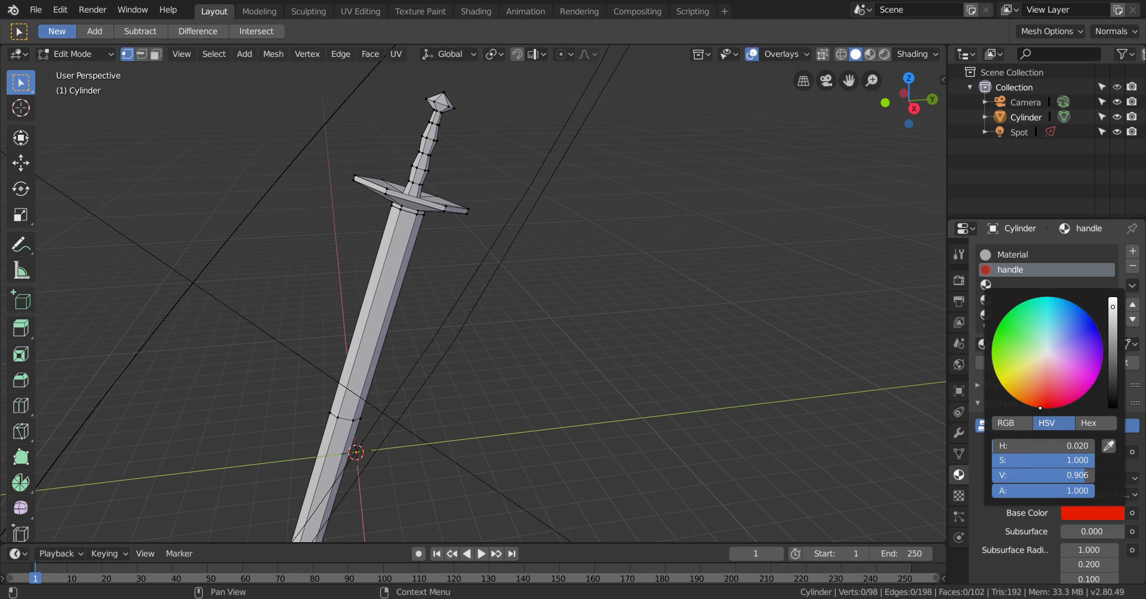
{"action": "left_click_drag", "start_coordinate": [1041, 408], "coordinate": [1030, 392]}
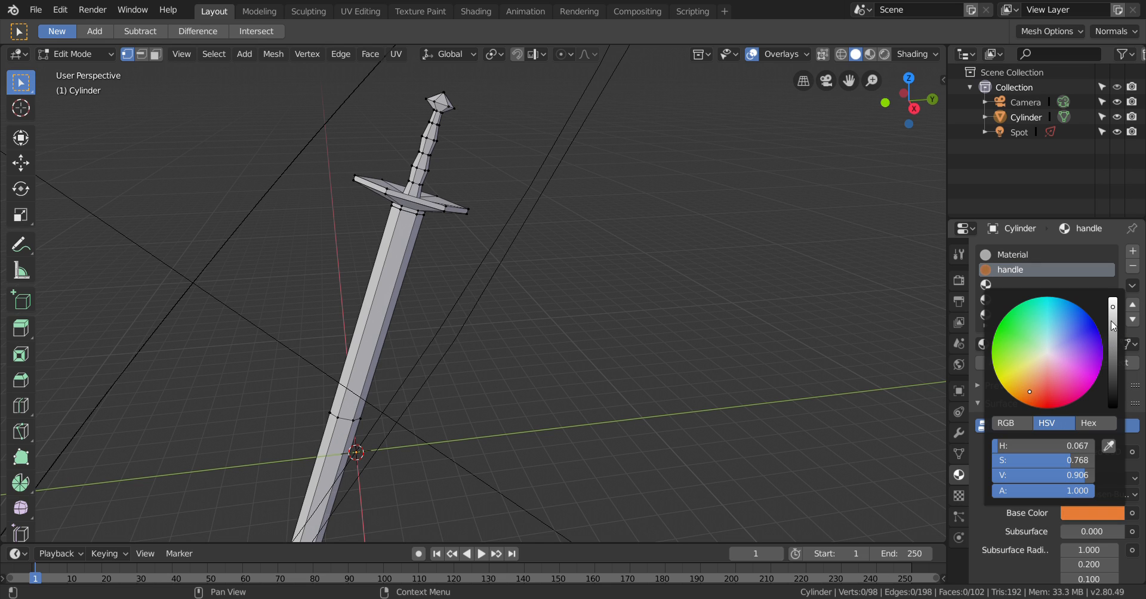
{"action": "left_click_drag", "start_coordinate": [1113, 325], "coordinate": [1113, 356]}
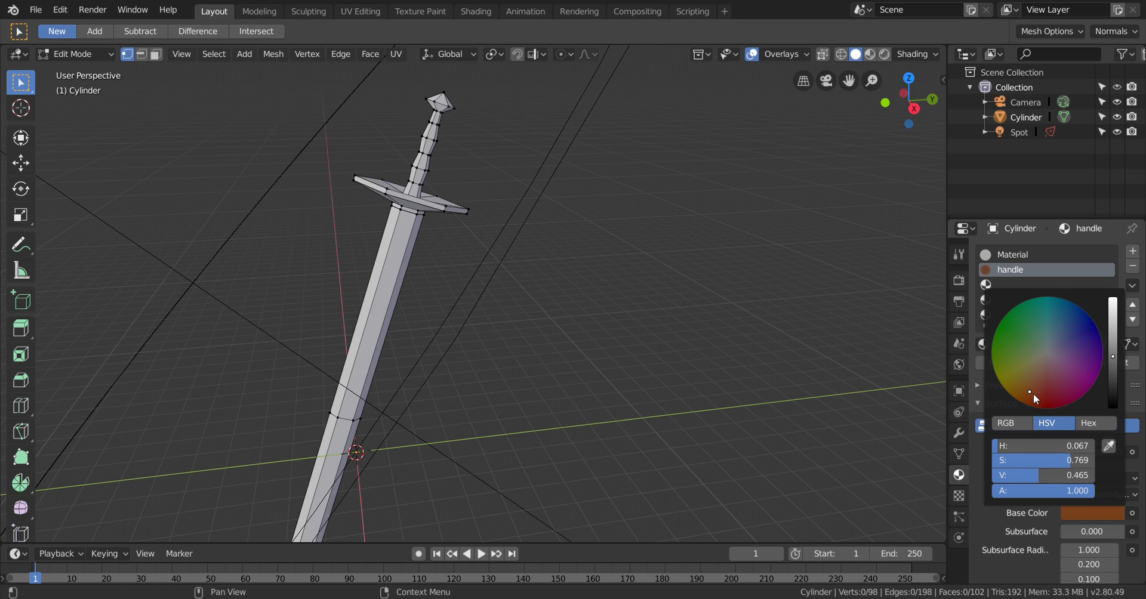
{"action": "left_click_drag", "start_coordinate": [1033, 393], "coordinate": [1040, 388]}
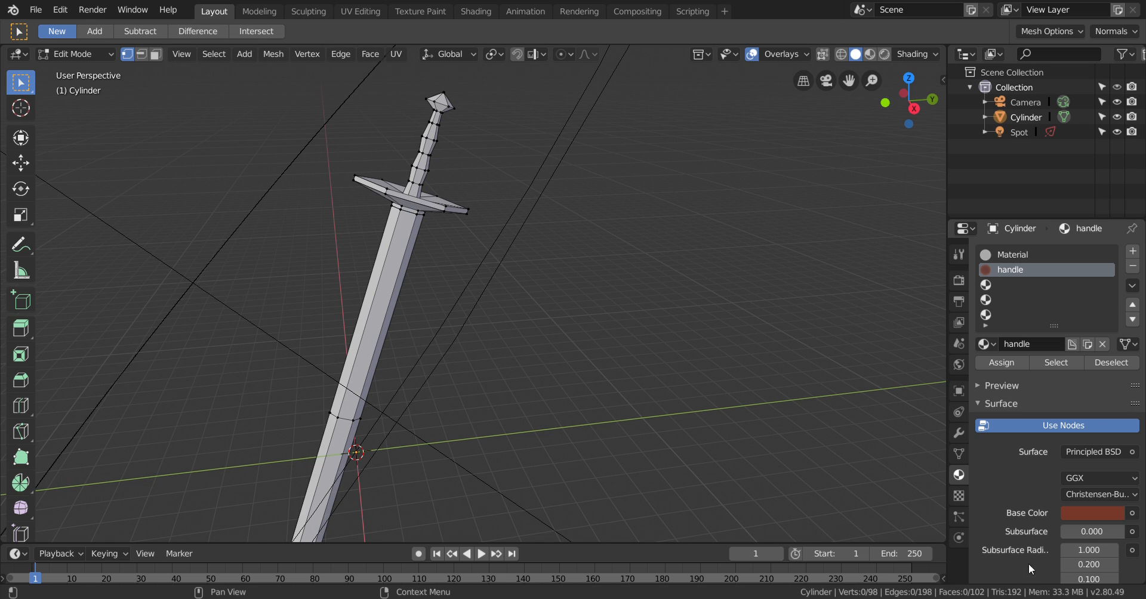
- Create a new material named "divider" in the third slot
{"action": "left_click", "coordinate": [1031, 285]}
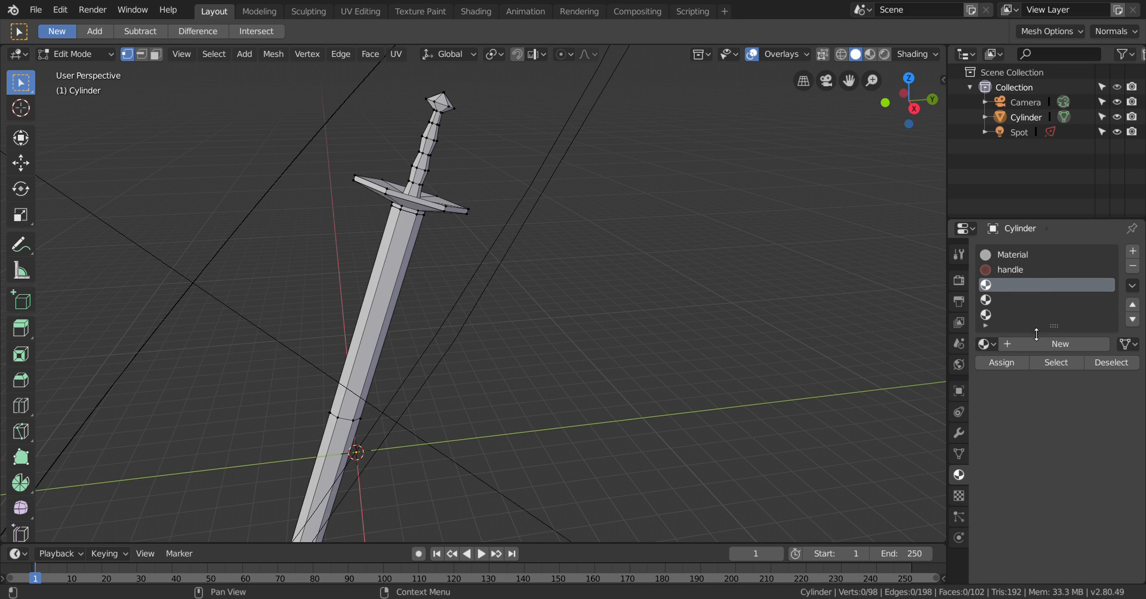
{"action": "left_click", "coordinate": [1013, 349]}
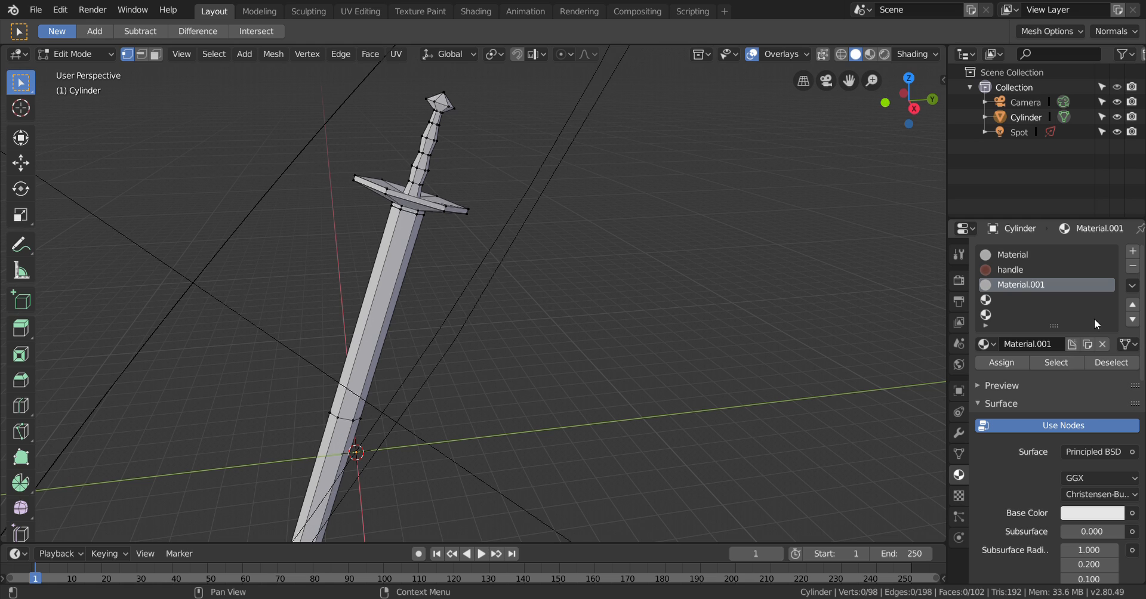
{"action": "left_click", "coordinate": [1050, 345]}
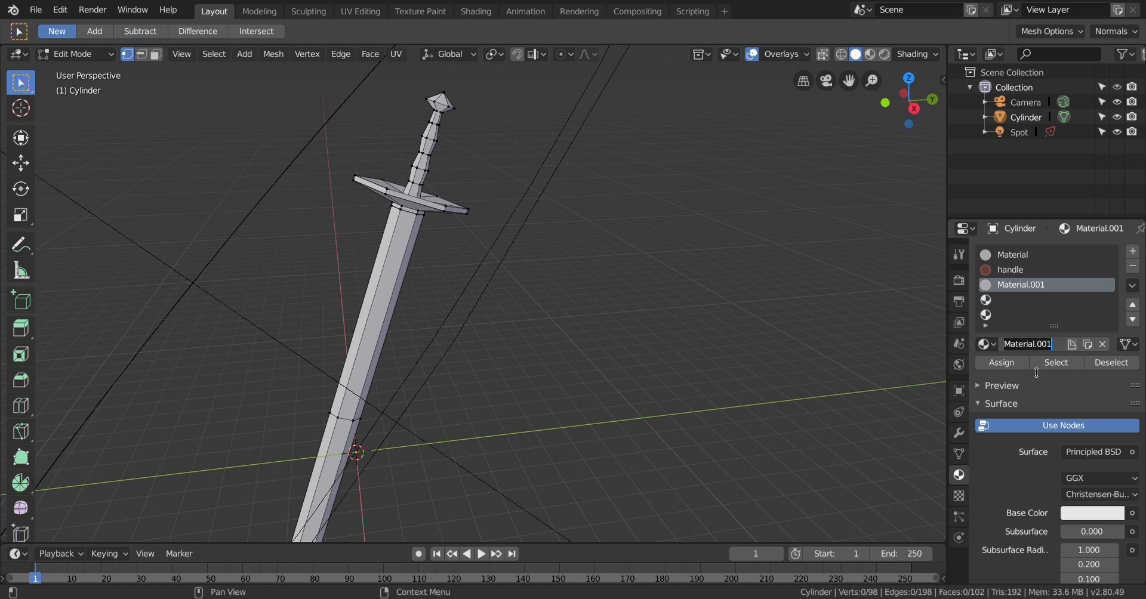
{"action": "type", "text": "divider"}
{"action": "key", "text": "Return"}
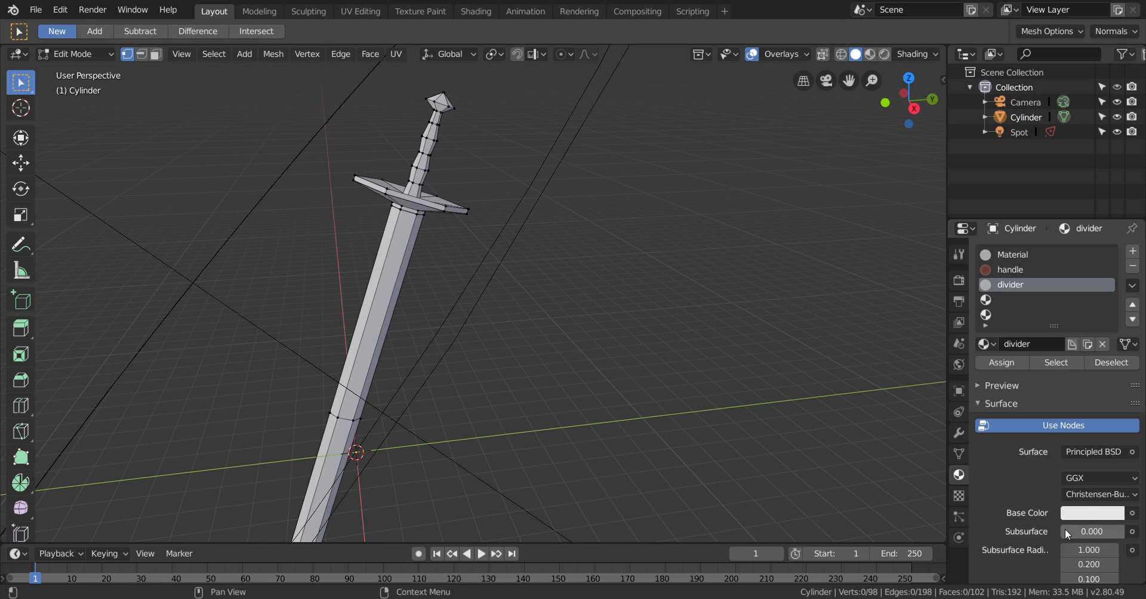
- Set the divider material's base color to a dark, muted grey-teal with hue about 0.505 and saturation about 0.166
{"action": "left_click", "coordinate": [1090, 516]}
{"action": "left_click", "coordinate": [1082, 515]}
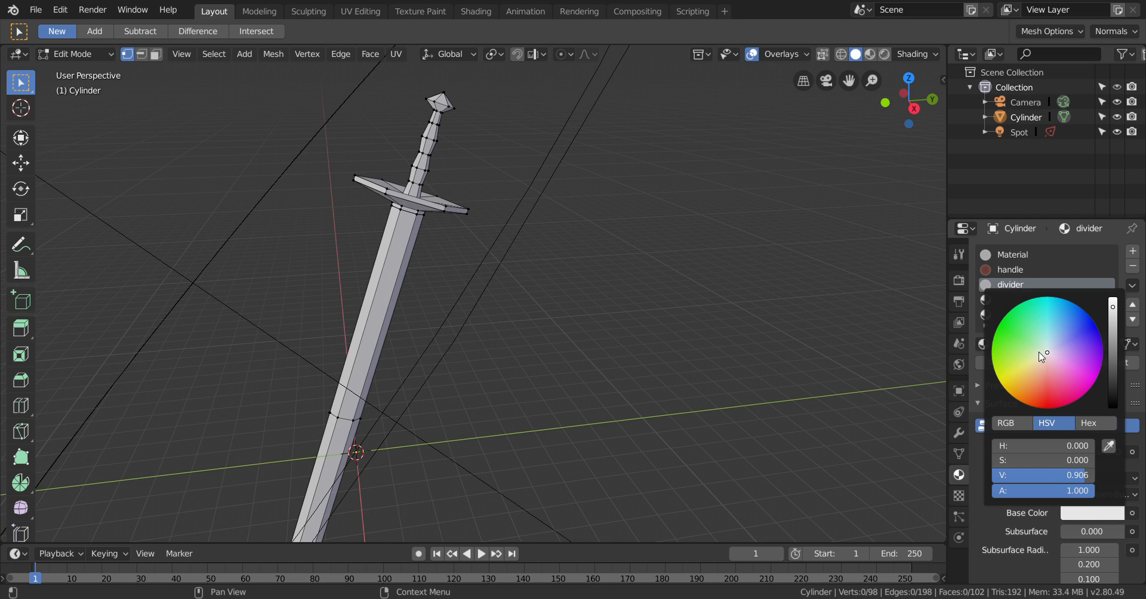
{"action": "left_click_drag", "start_coordinate": [1039, 353], "coordinate": [1040, 373]}
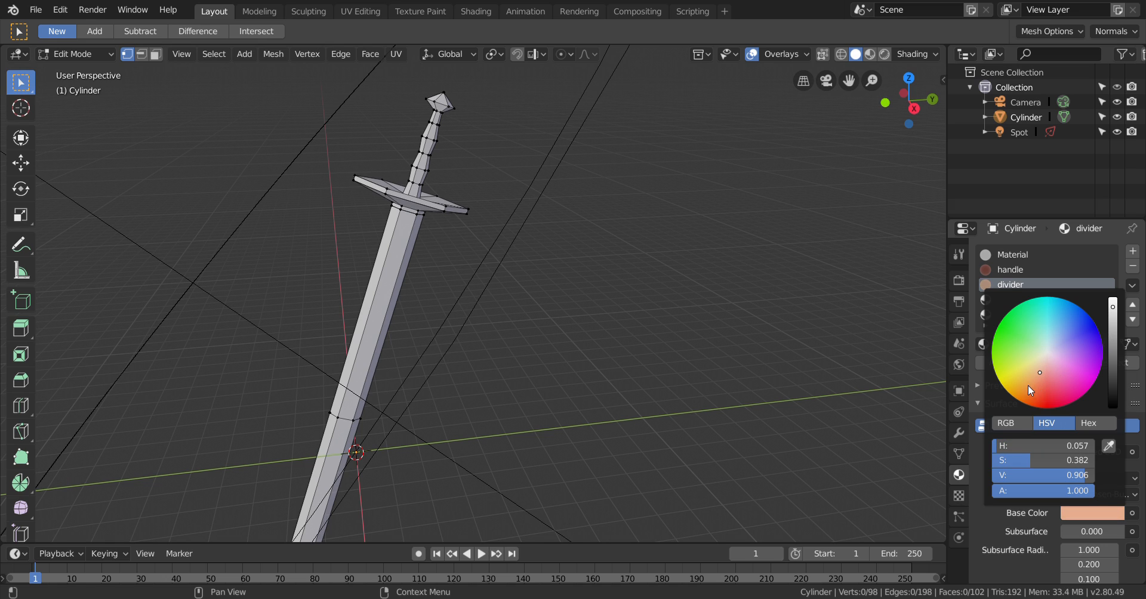
{"action": "mouse_move", "coordinate": [1039, 369]}
{"action": "left_mouse_down"}
{"action": "mouse_move", "coordinate": [1021, 384]}
{"action": "mouse_move", "coordinate": [1025, 369]}
{"action": "left_mouse_up"}
{"action": "mouse_move", "coordinate": [1113, 308]}
{"action": "left_mouse_down"}
{"action": "mouse_move", "coordinate": [1113, 343]}
{"action": "mouse_move", "coordinate": [1113, 298]}
{"action": "left_mouse_up"}
{"action": "left_click_drag", "start_coordinate": [1049, 327], "coordinate": [1113, 308]}
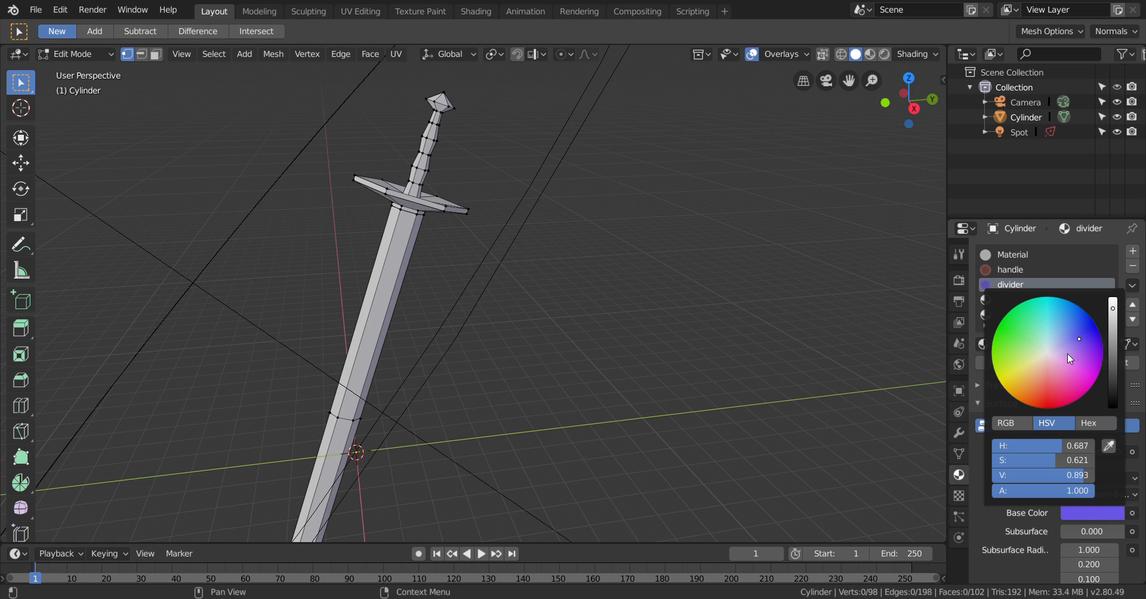
{"action": "left_click_drag", "start_coordinate": [1075, 343], "coordinate": [1113, 325]}
{"action": "left_click", "coordinate": [1113, 322]}
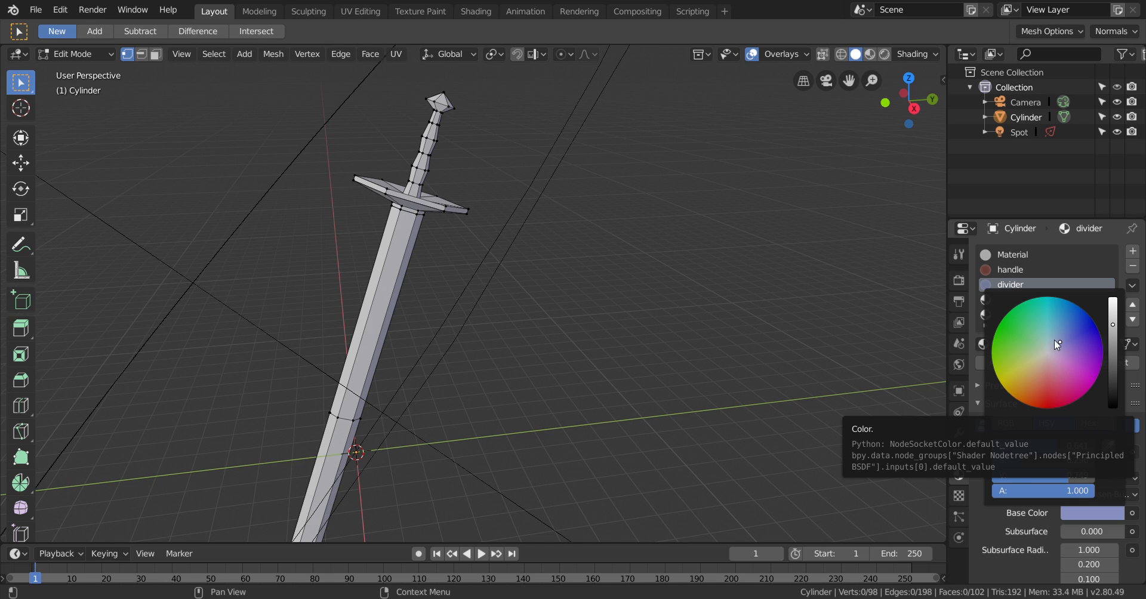
{"action": "mouse_move", "coordinate": [1054, 339]}
{"action": "left_mouse_down"}
{"action": "mouse_move", "coordinate": [1067, 345]}
{"action": "mouse_move", "coordinate": [1037, 341]}
{"action": "mouse_move", "coordinate": [1048, 343]}
{"action": "left_mouse_up"}
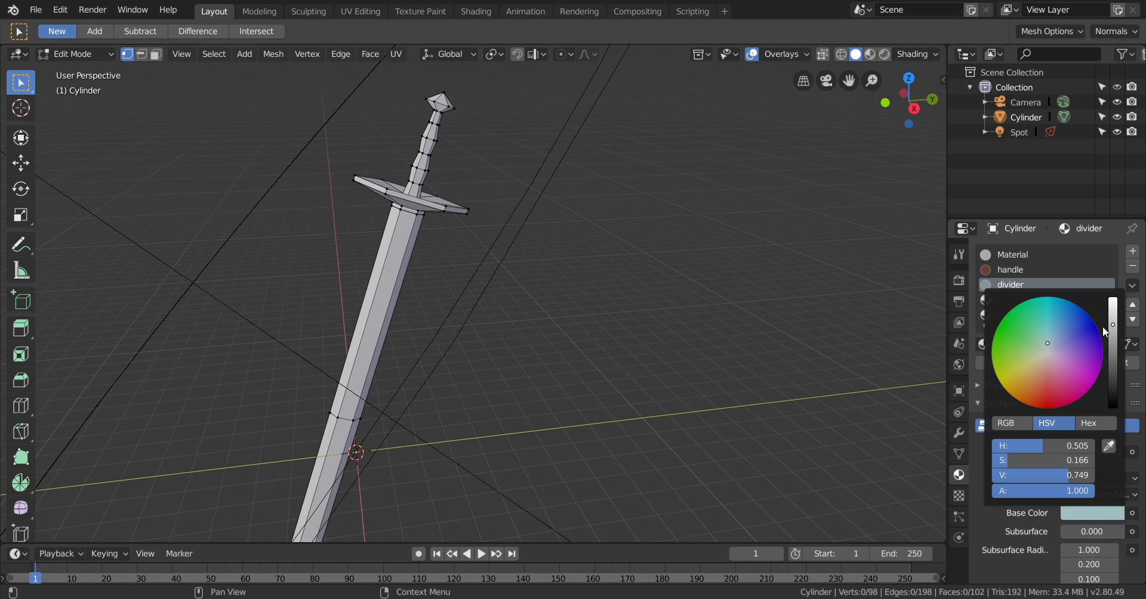
{"action": "left_click_drag", "start_coordinate": [1115, 349], "coordinate": [1116, 377]}
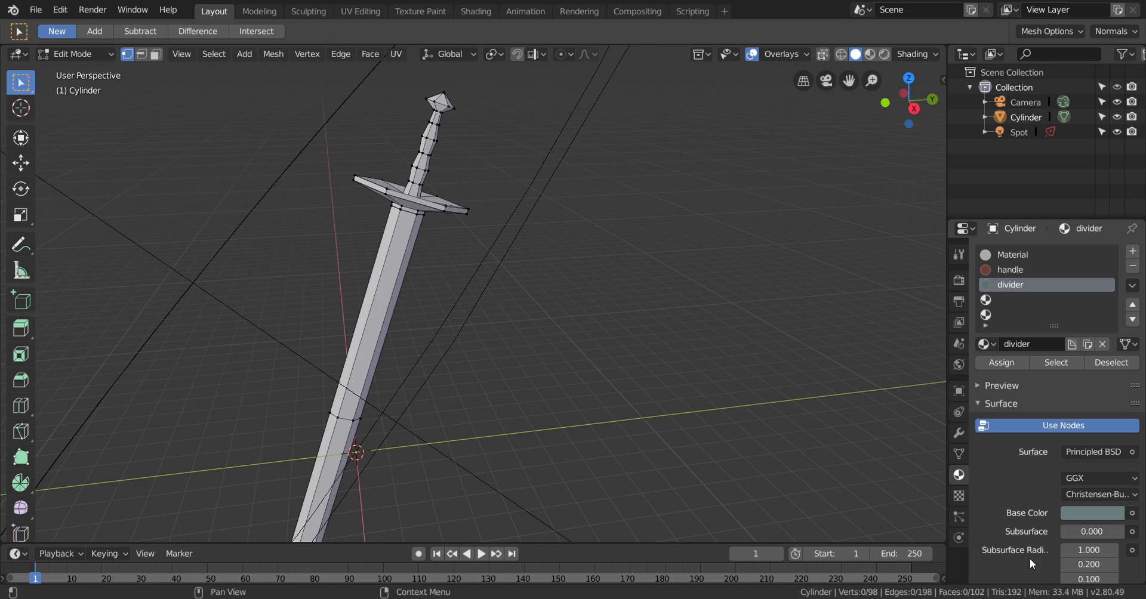
- Create a new material named "pummel" in the fourth slot
{"action": "left_click", "coordinate": [1010, 302]}
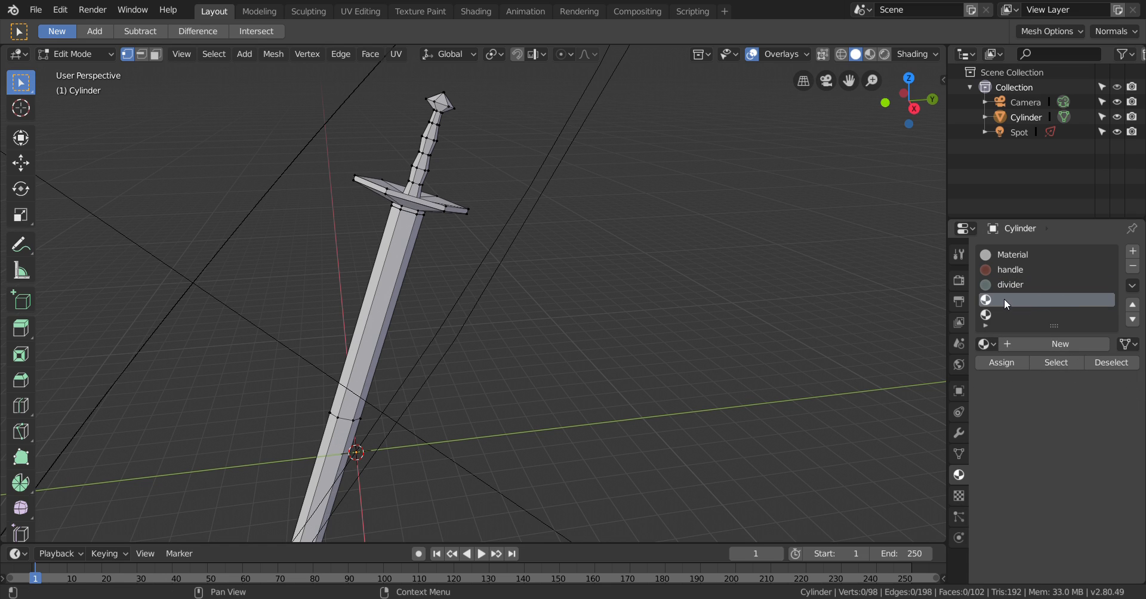
{"action": "left_click", "coordinate": [1034, 344]}
{"action": "left_click", "coordinate": [1038, 347]}
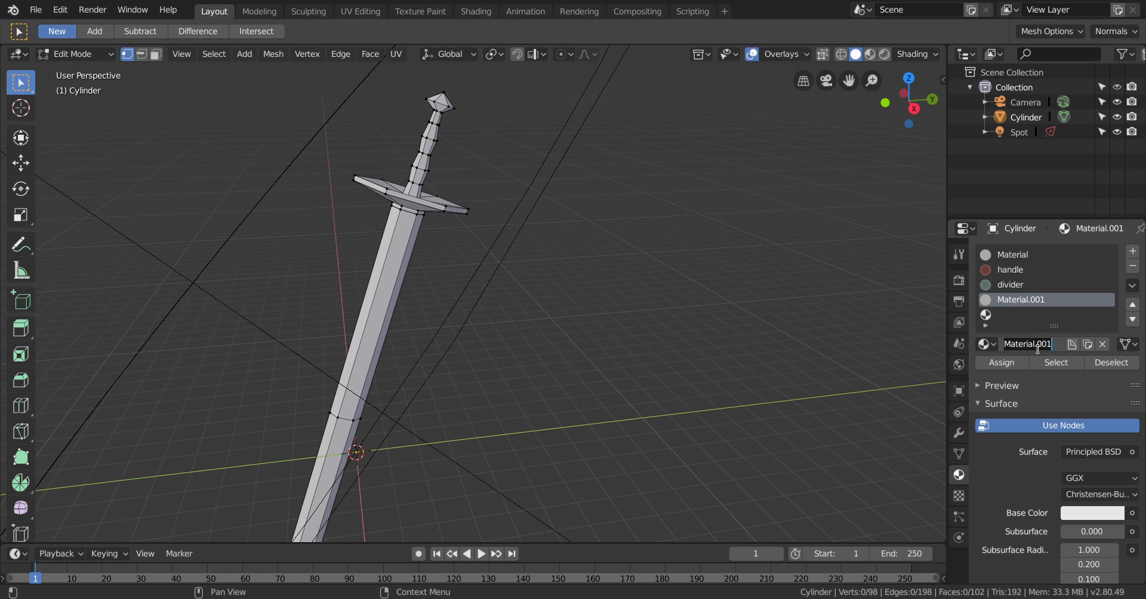
{"action": "type", "text": "pummel"}
{"action": "key", "text": "Return"}
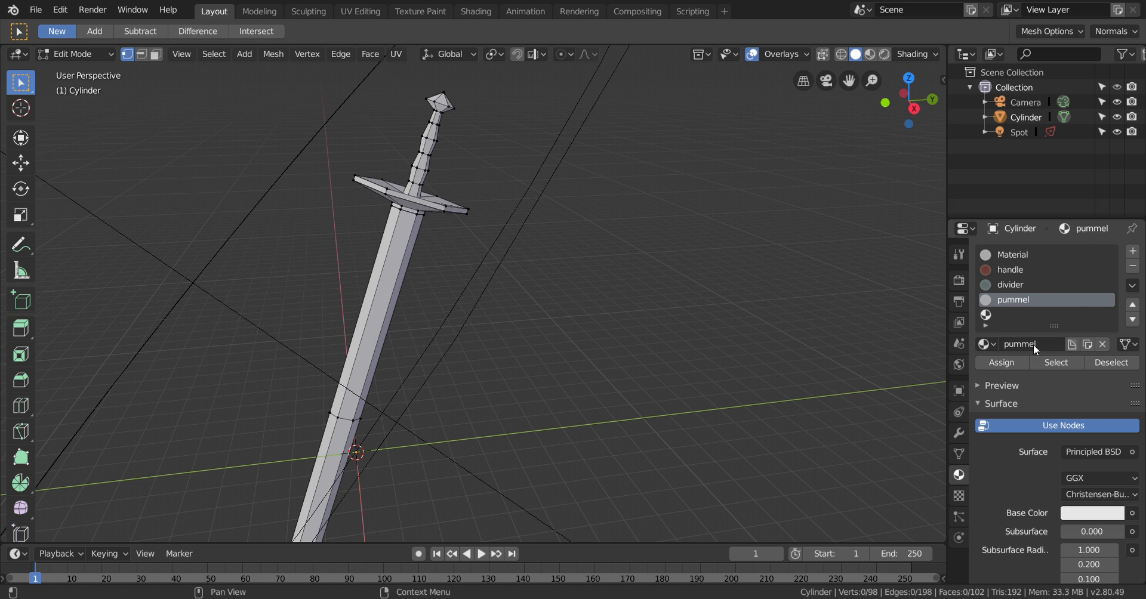
- Set the pummel material's base color to a deep blue with hue about 0.629 and saturation about 0.983, slightly darkened
{"action": "left_click", "coordinate": [1108, 513]}
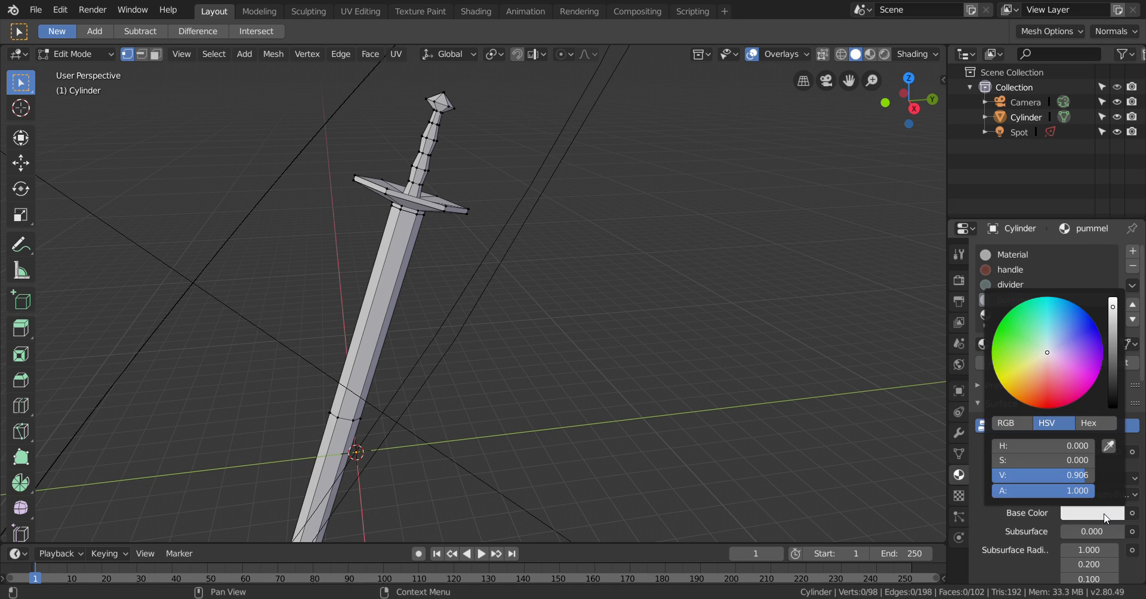
{"action": "left_click", "coordinate": [1069, 309]}
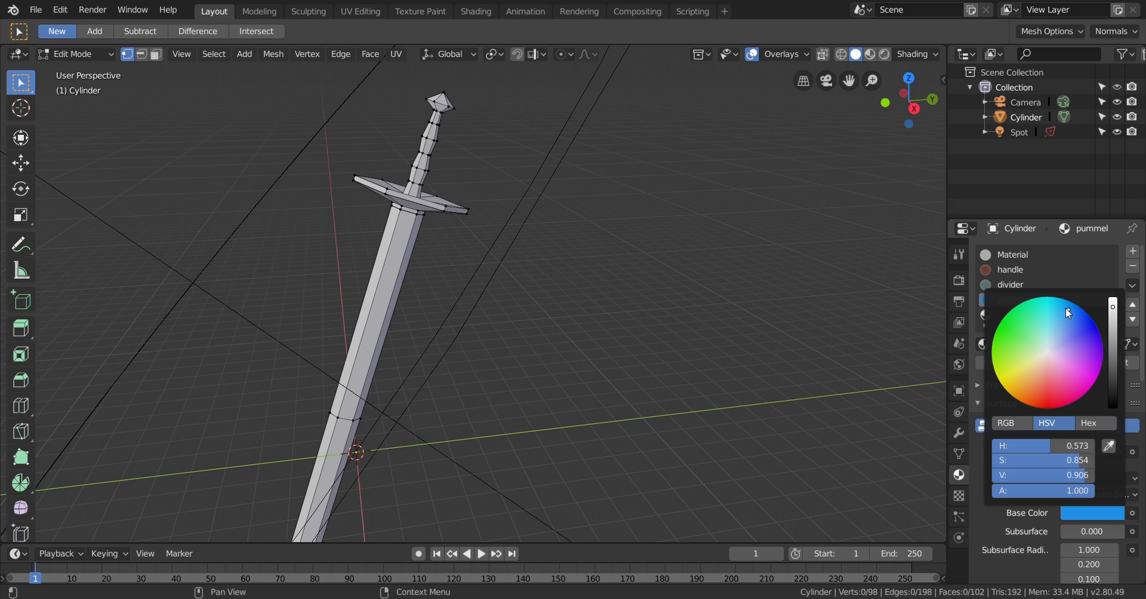
{"action": "left_click_drag", "start_coordinate": [1066, 309], "coordinate": [1087, 314]}
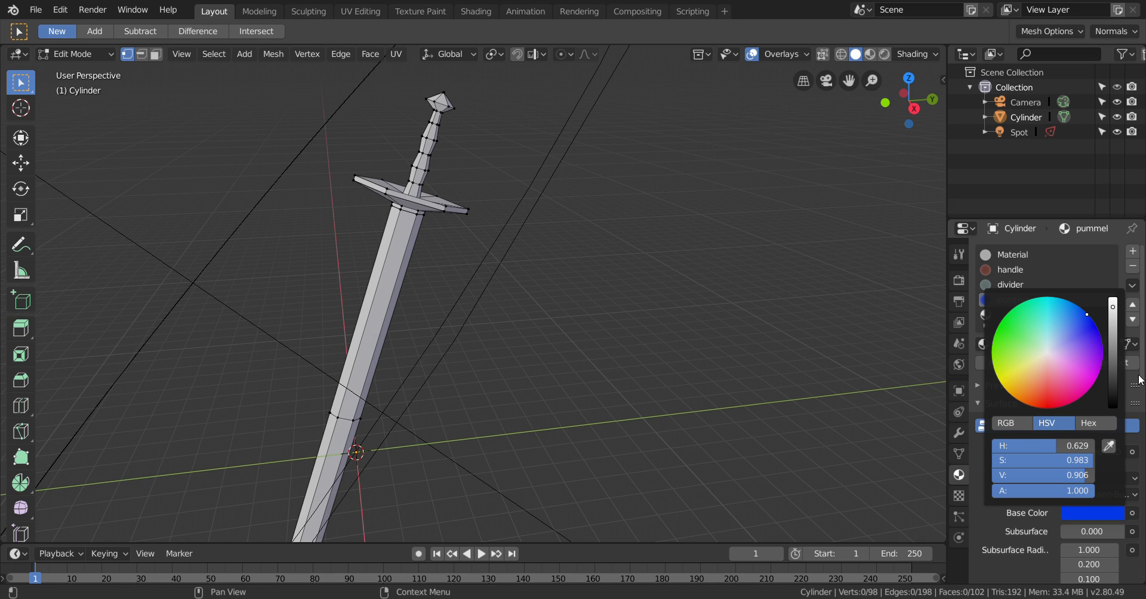
{"action": "left_click", "coordinate": [1114, 308]}
{"action": "left_click_drag", "start_coordinate": [1114, 307], "coordinate": [1114, 329]}
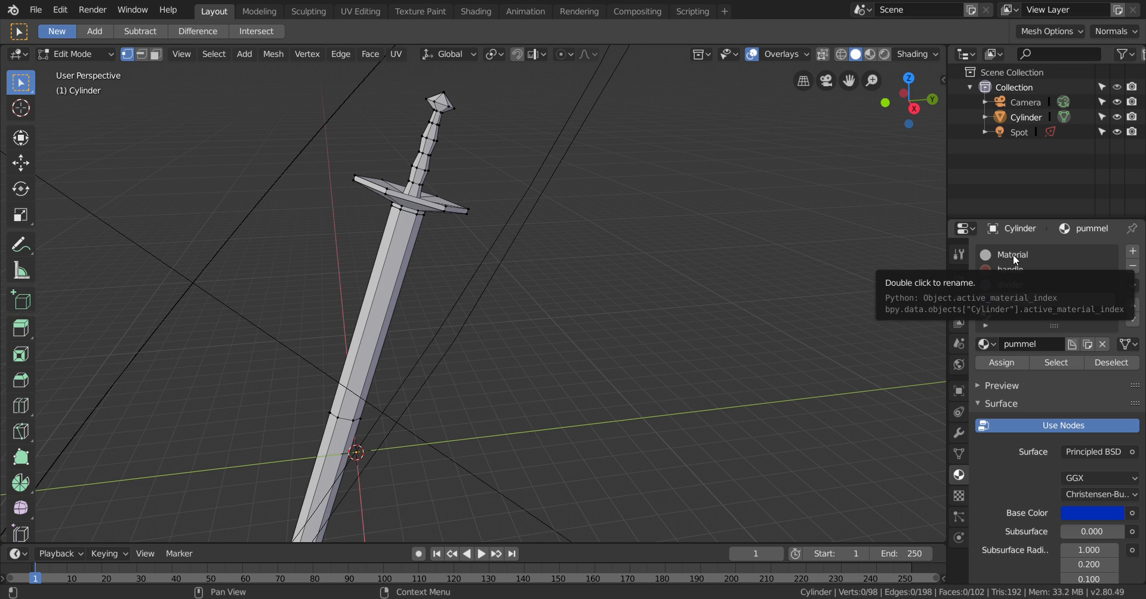
- Create a new material named "blade" in the fifth slot
{"action": "left_click", "coordinate": [1003, 322]}
{"action": "left_click", "coordinate": [1058, 346]}
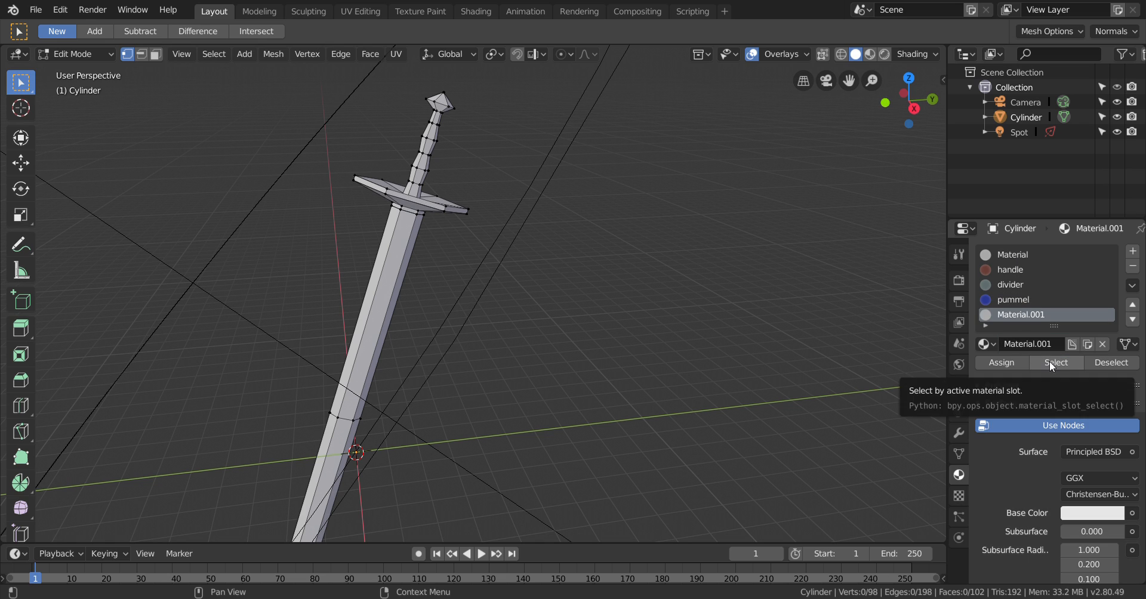
{"action": "left_click", "coordinate": [1042, 346]}
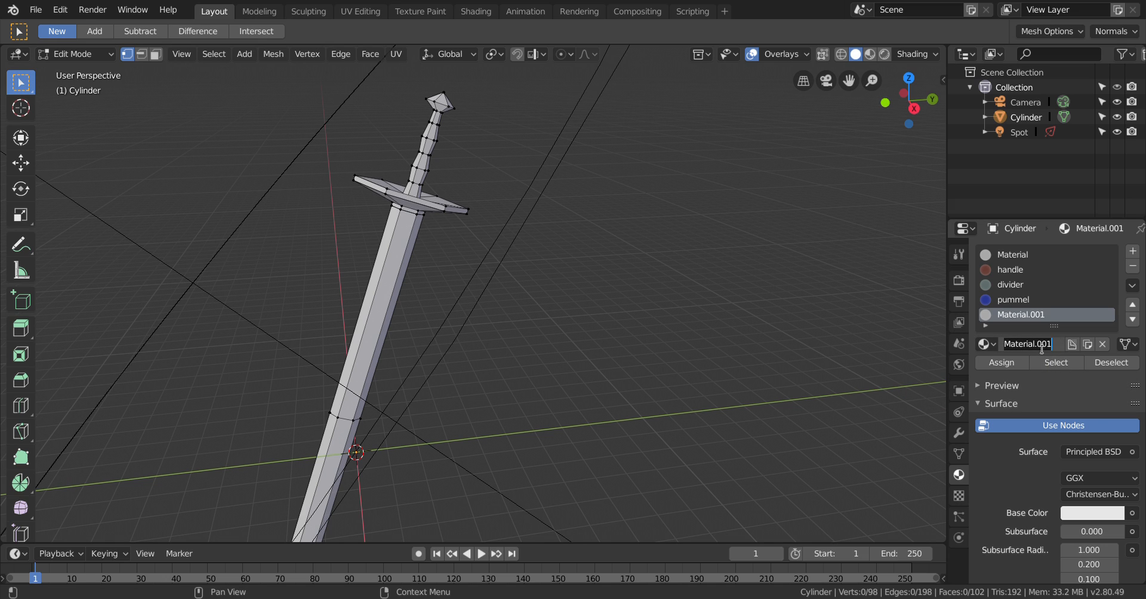
{"action": "type", "text": "blade"}
{"action": "key", "text": "Return"}
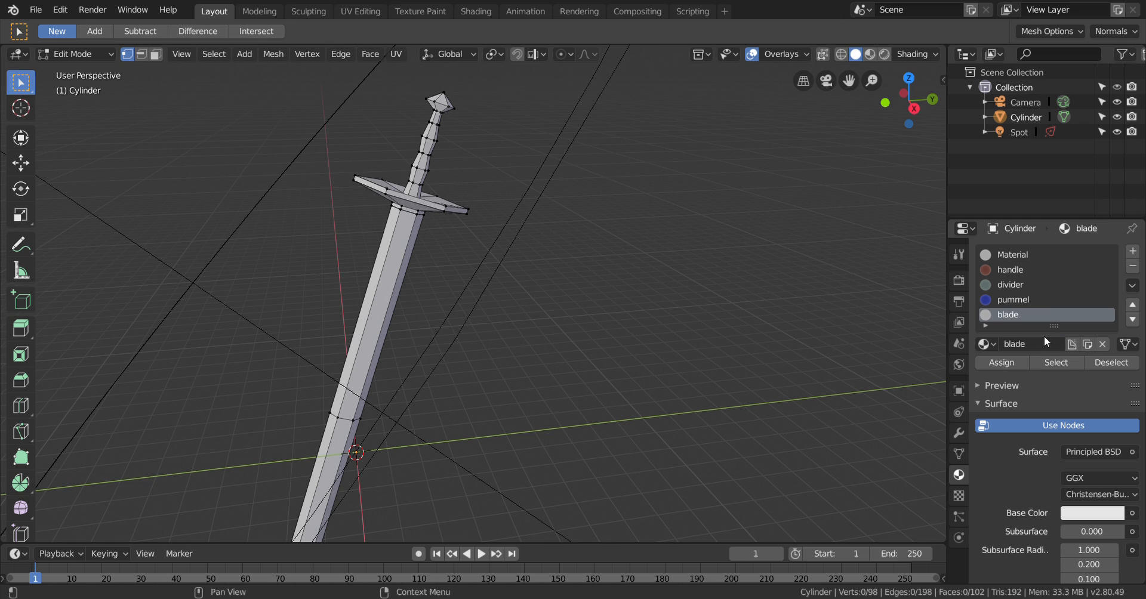
- Set the blade material's base color to a light blue with hue about 0.608, saturation about 0.365 and value 1.000
{"action": "left_click", "coordinate": [1085, 517]}
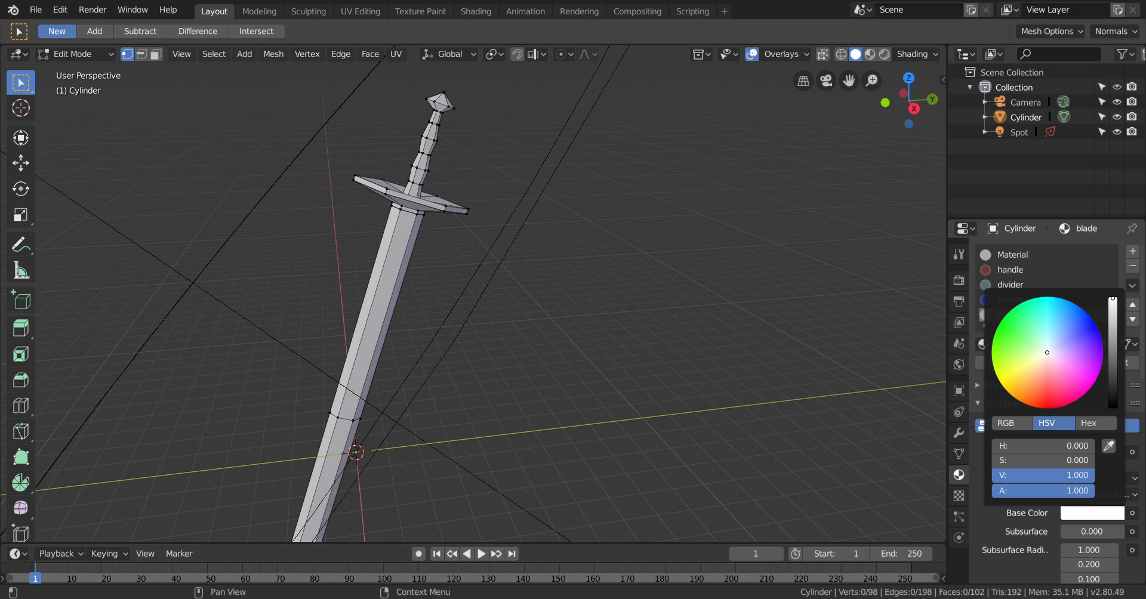
{"action": "mouse_move", "coordinate": [1051, 324]}
{"action": "left_mouse_down"}
{"action": "mouse_move", "coordinate": [1049, 343]}
{"action": "mouse_move", "coordinate": [1066, 350]}
{"action": "mouse_move", "coordinate": [1055, 343]}
{"action": "mouse_move", "coordinate": [1068, 327]}
{"action": "mouse_move", "coordinate": [1060, 337]}
{"action": "left_mouse_up"}
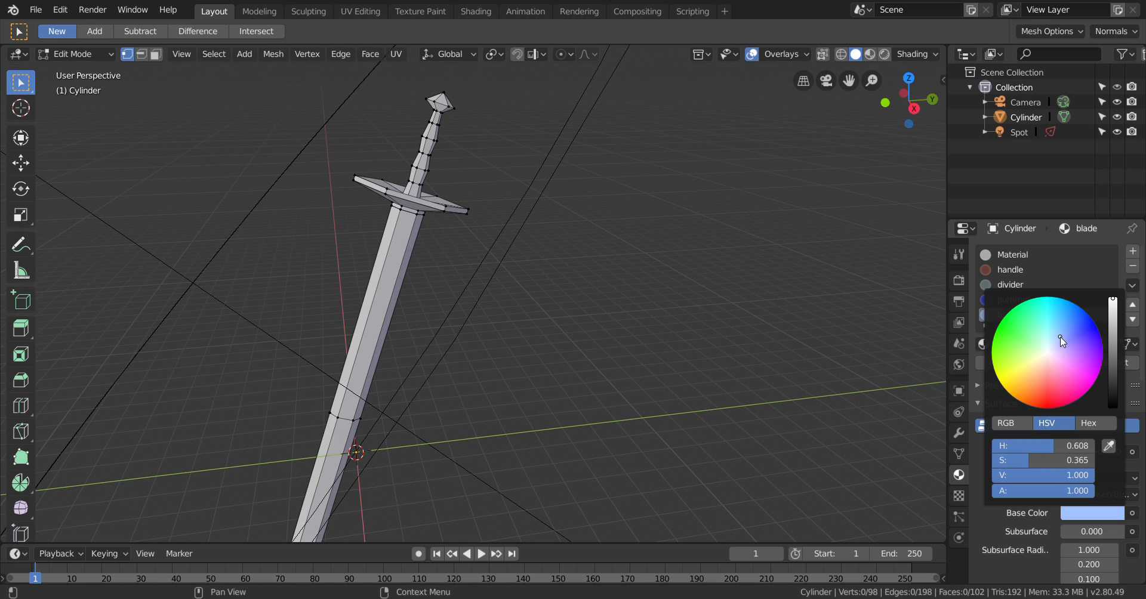
{"action": "scroll", "coordinate": [1069, 311], "scroll_direction": "down", "scroll_amount": 2}
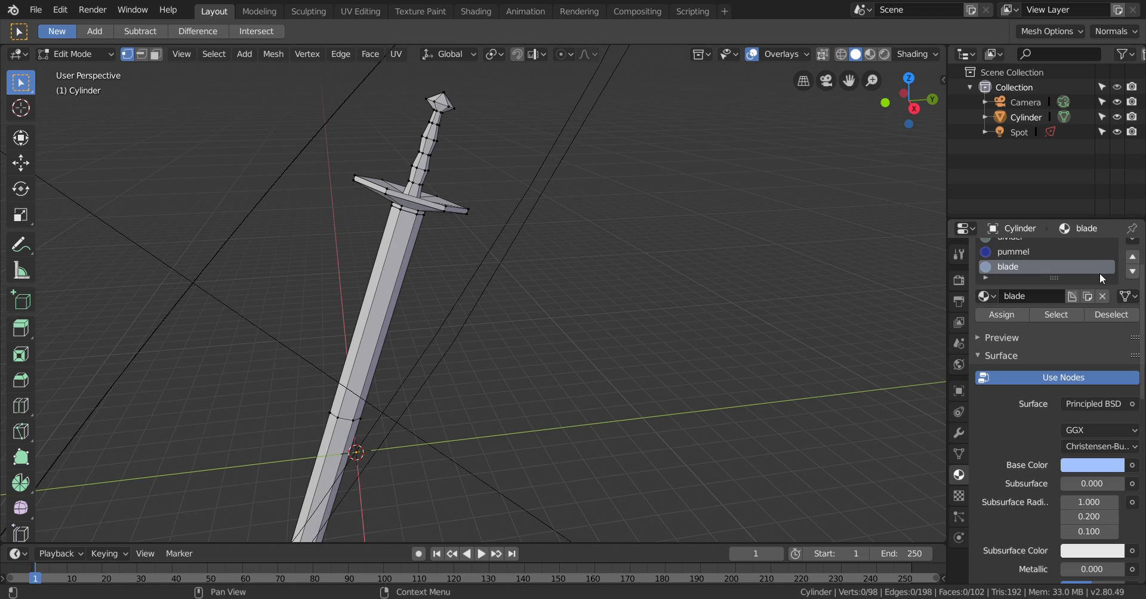
- Preview the sword in LookDev shading with Scene Lights enabled and Scene World left disabled
{"action": "left_click", "coordinate": [875, 58]}
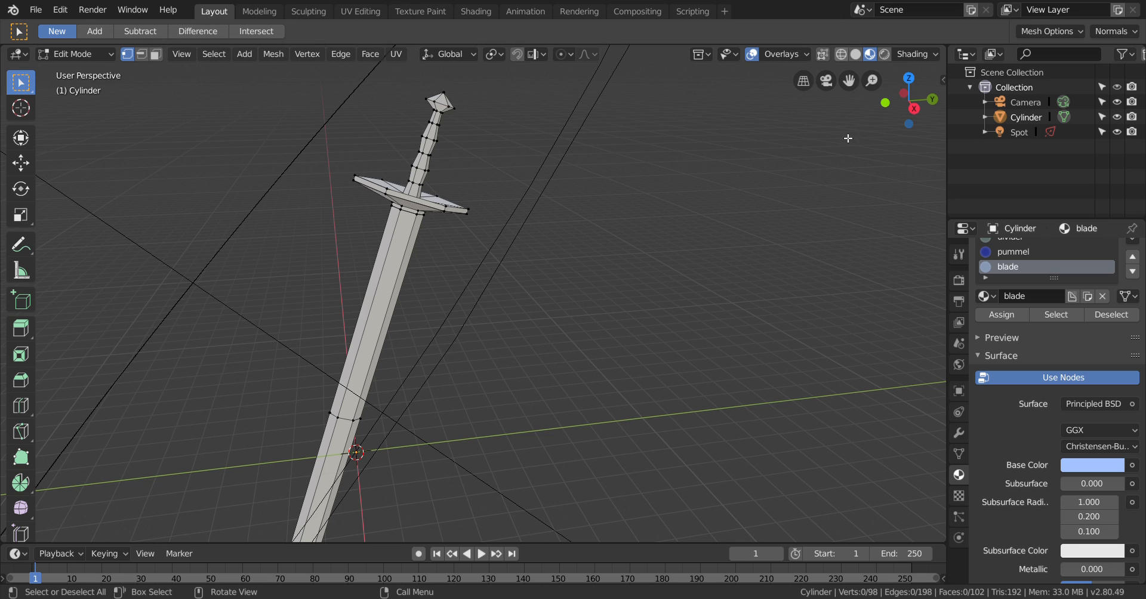
{"action": "scroll", "coordinate": [1062, 345], "scroll_direction": "up", "scroll_amount": 2}
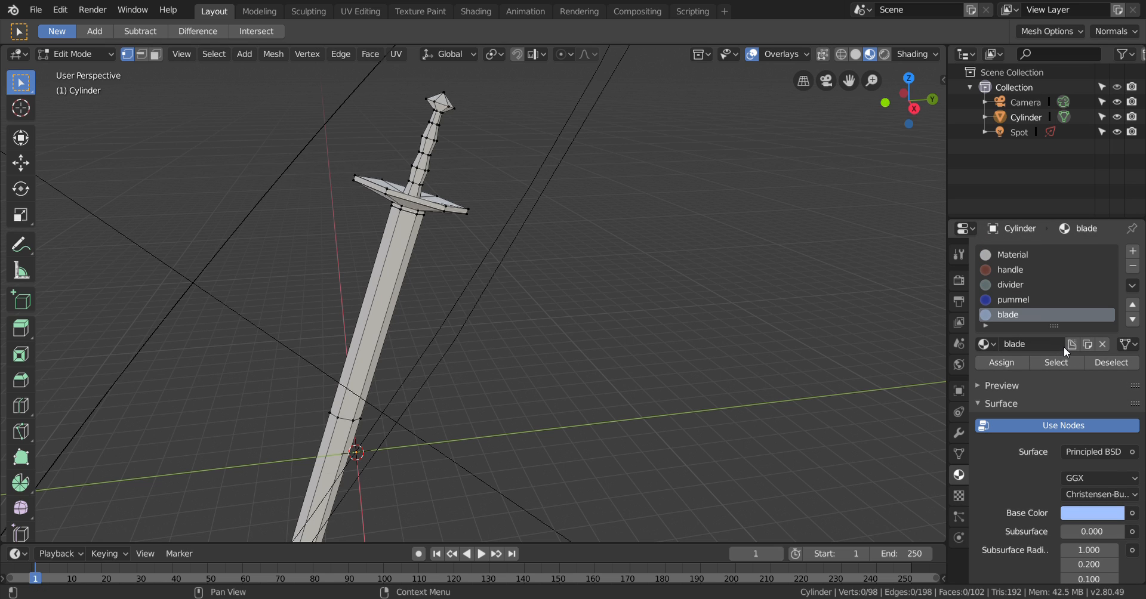
{"action": "left_click", "coordinate": [918, 55]}
{"action": "left_click", "coordinate": [919, 170]}
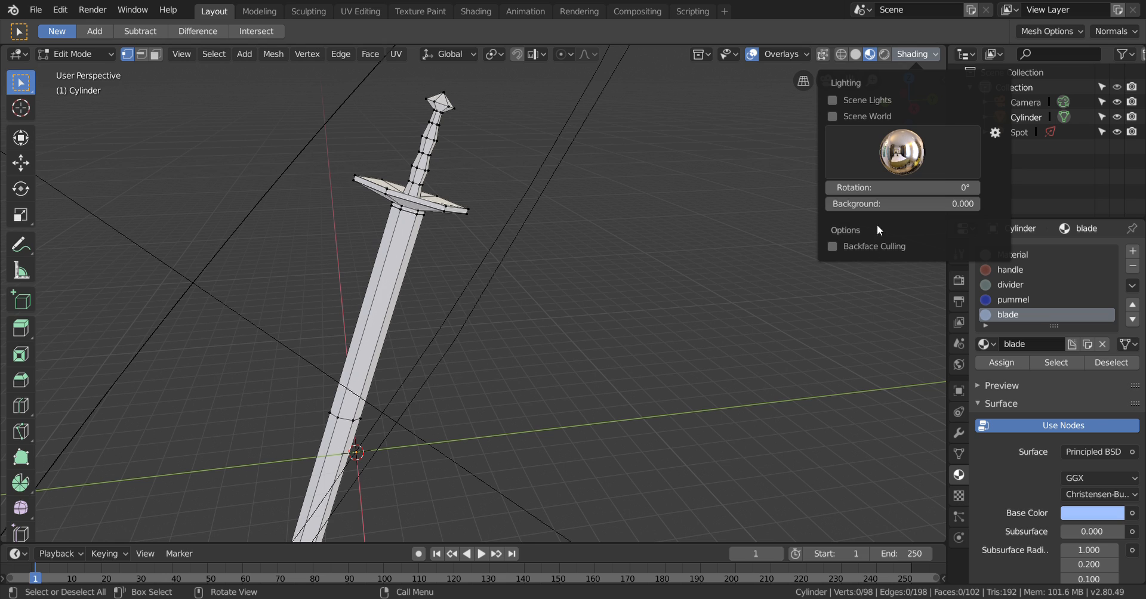
{"action": "left_click", "coordinate": [887, 100]}
{"action": "left_click", "coordinate": [890, 116]}
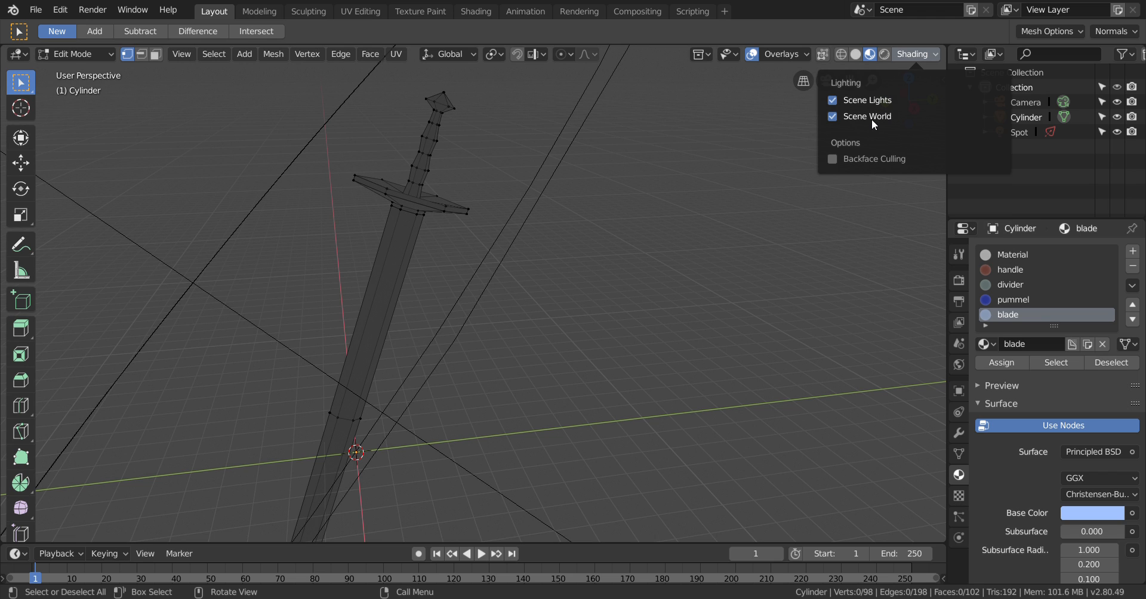
{"action": "left_click", "coordinate": [871, 117]}
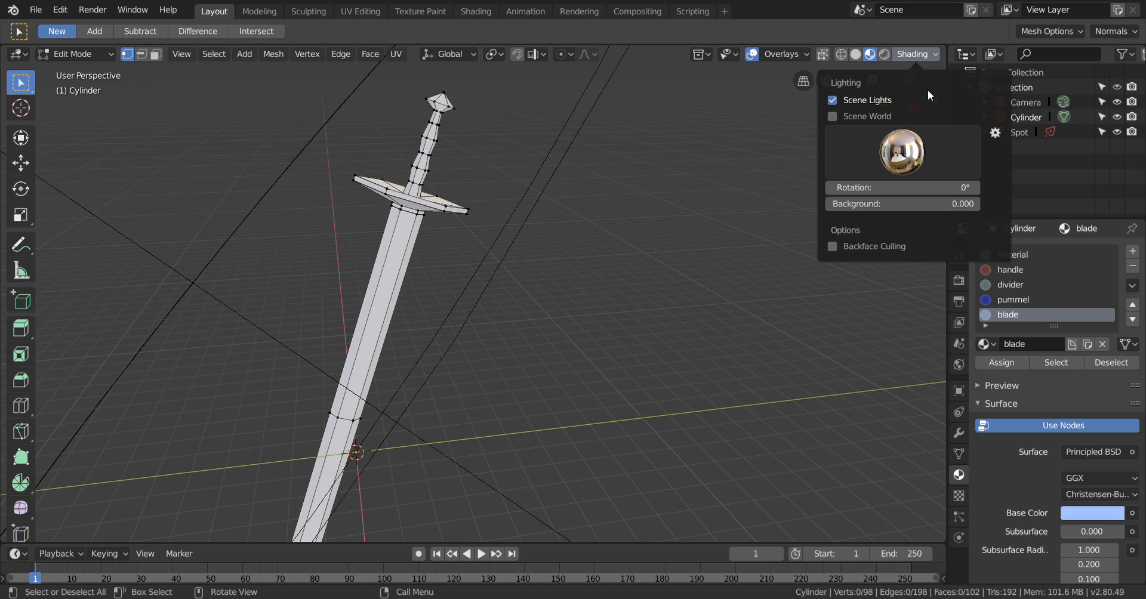
{"action": "left_click", "coordinate": [918, 55]}
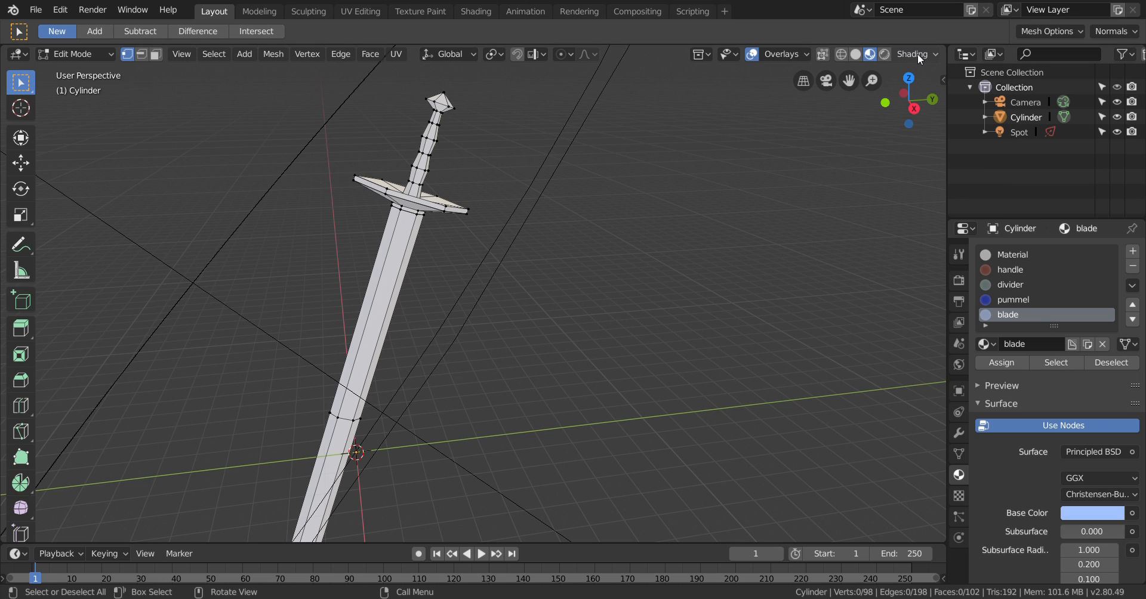
- Compare the sword in rendered and solid viewport shading, finishing in solid mode
{"action": "left_click", "coordinate": [884, 54]}
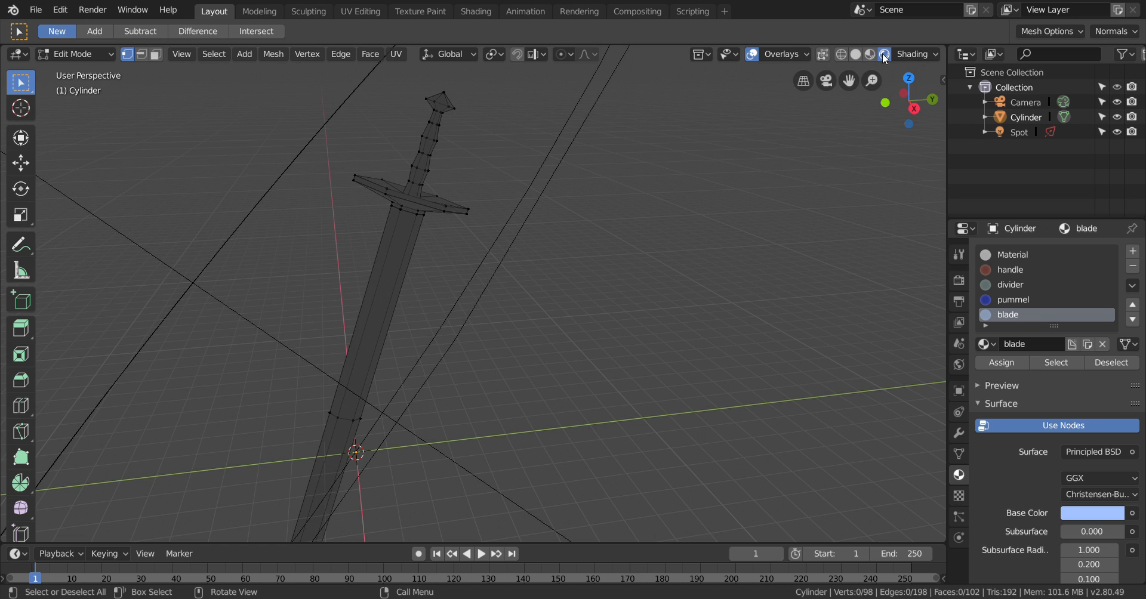
{"action": "left_click", "coordinate": [862, 59]}
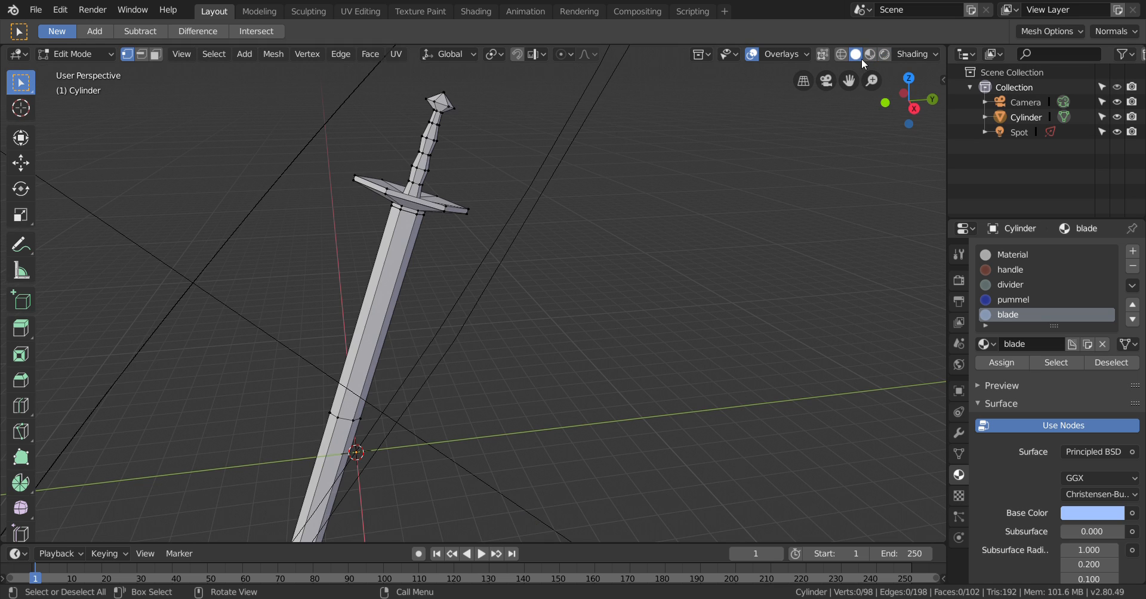
{"action": "left_click", "coordinate": [882, 55]}
{"action": "left_click", "coordinate": [857, 54]}
- Set the solid viewport shading's lighting to MatCap, with colors taken from the materials
{"action": "left_click", "coordinate": [921, 57]}
{"action": "left_click", "coordinate": [926, 53]}
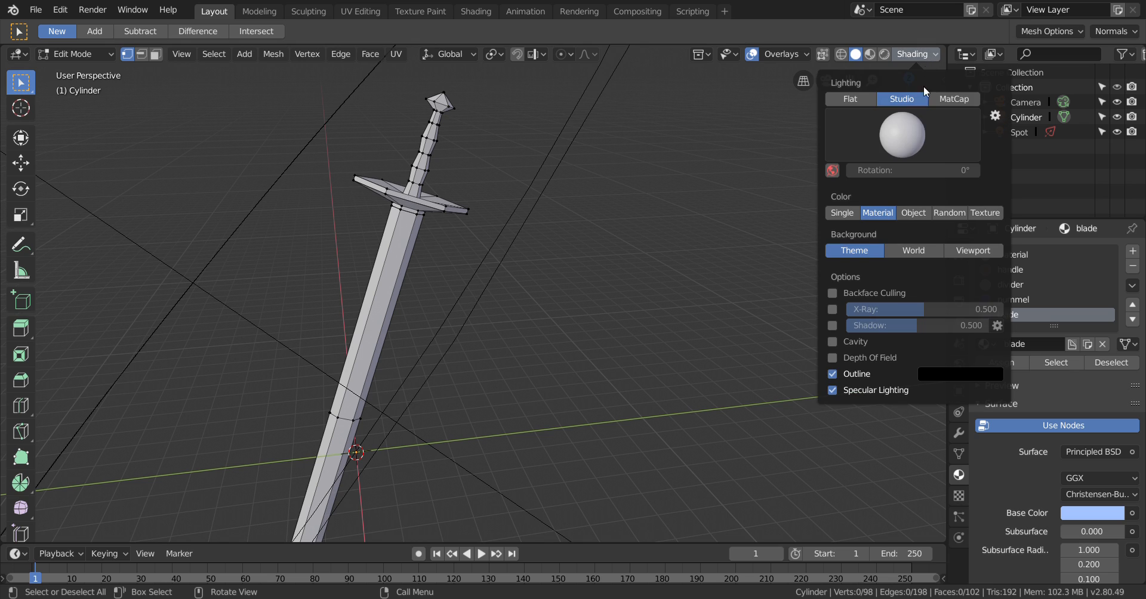
{"action": "left_click", "coordinate": [956, 98]}
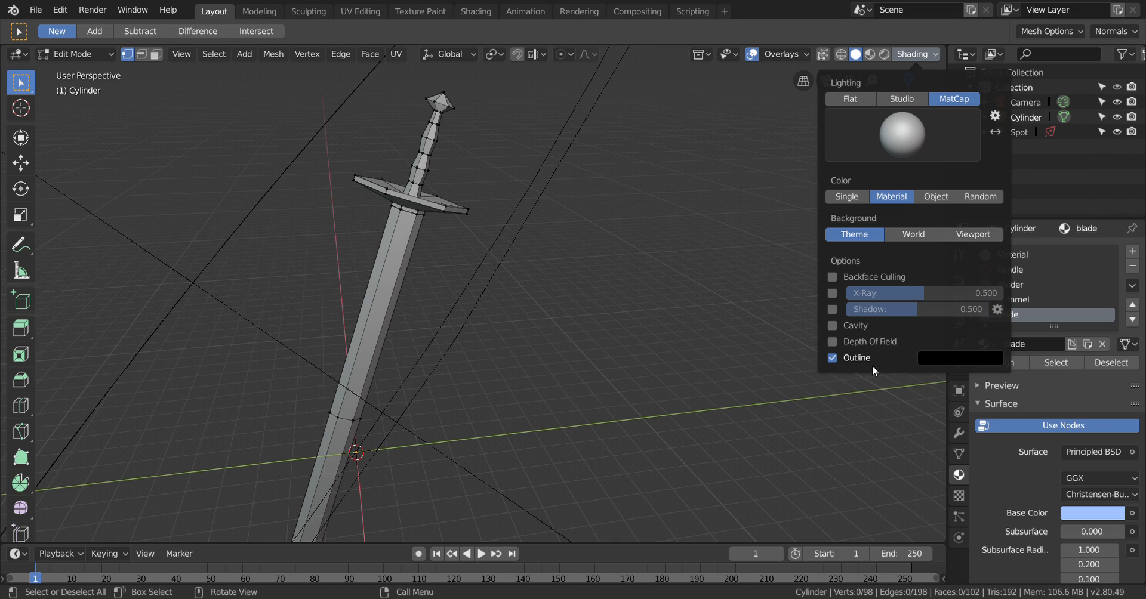
{"action": "left_click", "coordinate": [837, 345]}
{"action": "left_click", "coordinate": [833, 326]}
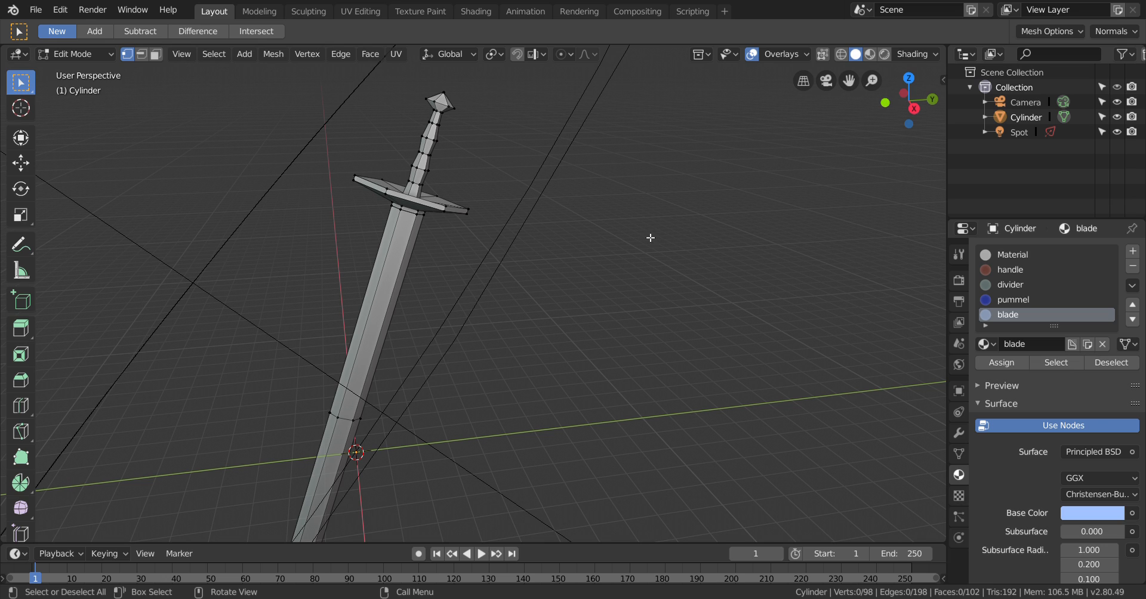
- Try to assign the handle material to the sword's geometry
{"action": "left_click", "coordinate": [1037, 272]}
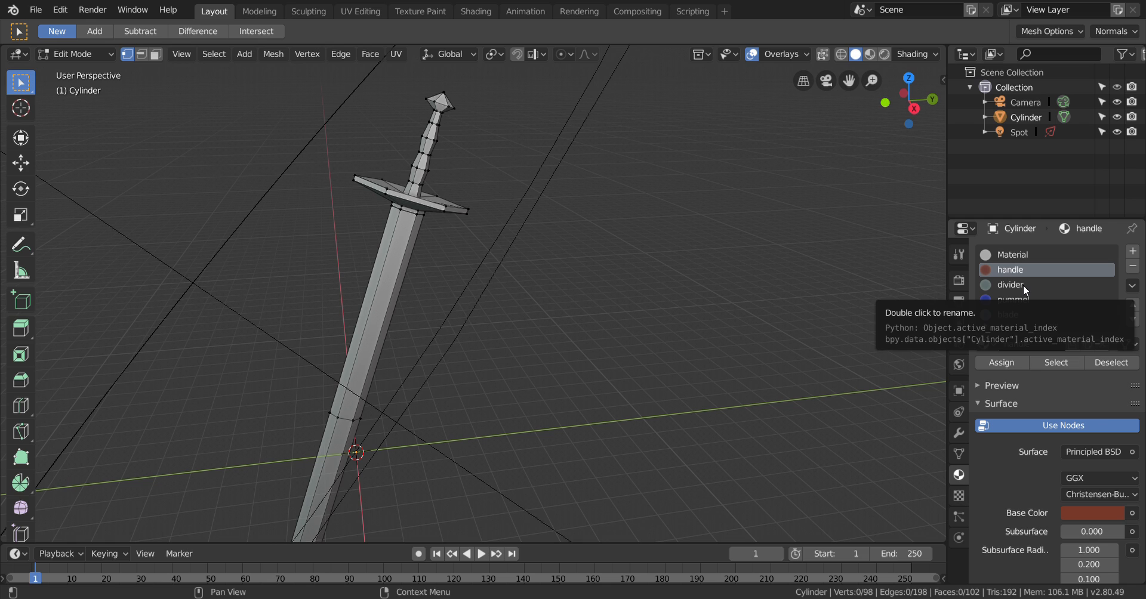
{"action": "left_click", "coordinate": [1005, 364]}
{"action": "left_click", "coordinate": [408, 240]}
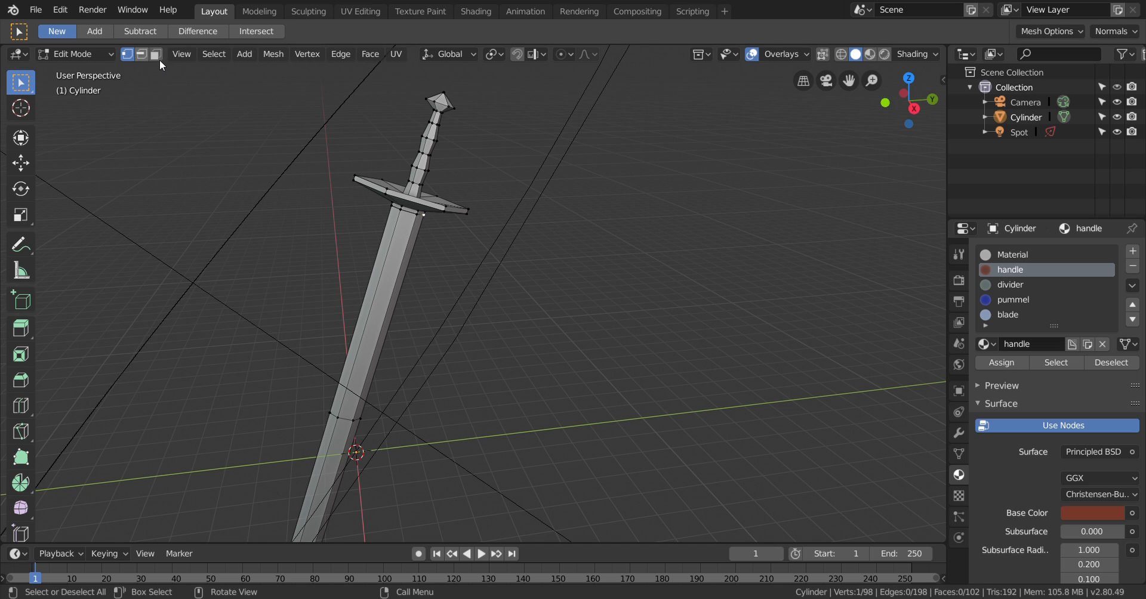
- Examine the sword's handle and divider closely in wireframe, and return to solid shading
{"action": "middle_click_drag", "start_coordinate": [340, 248], "coordinate": [332, 238]}
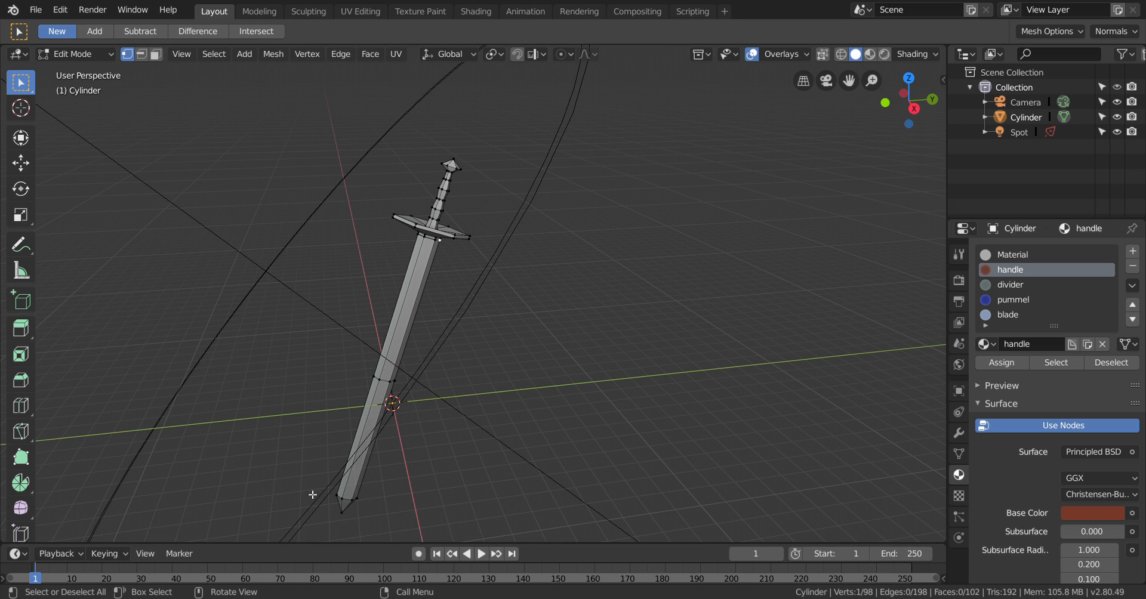
{"action": "key", "text": "z"}
{"action": "left_click", "coordinate": [192, 500]}
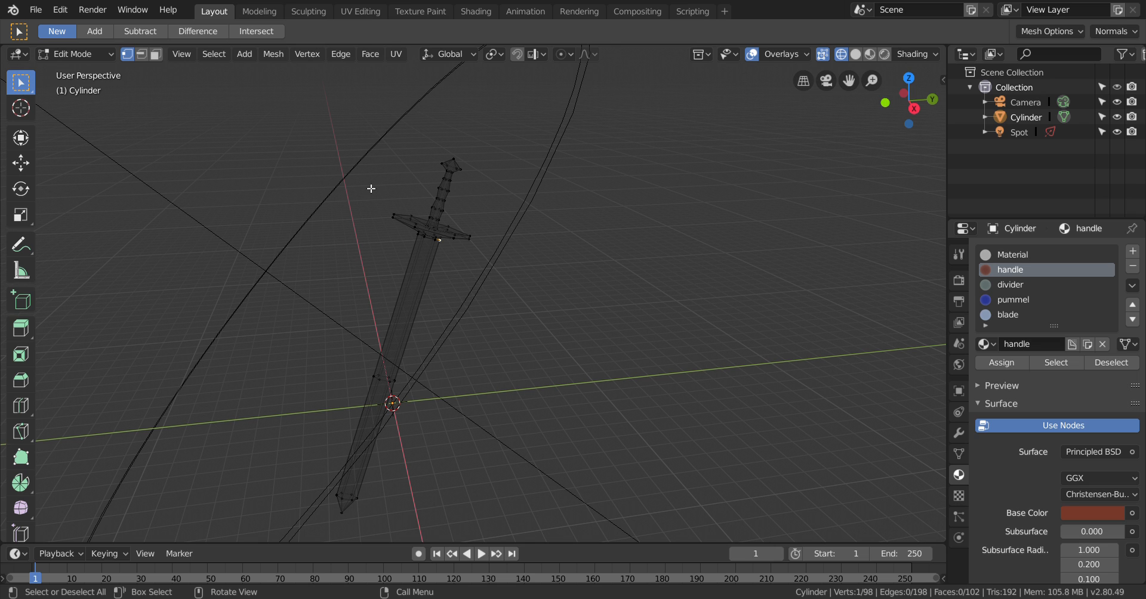
{"action": "scroll", "coordinate": [397, 184], "scroll_direction": "up", "scroll_amount": 3}
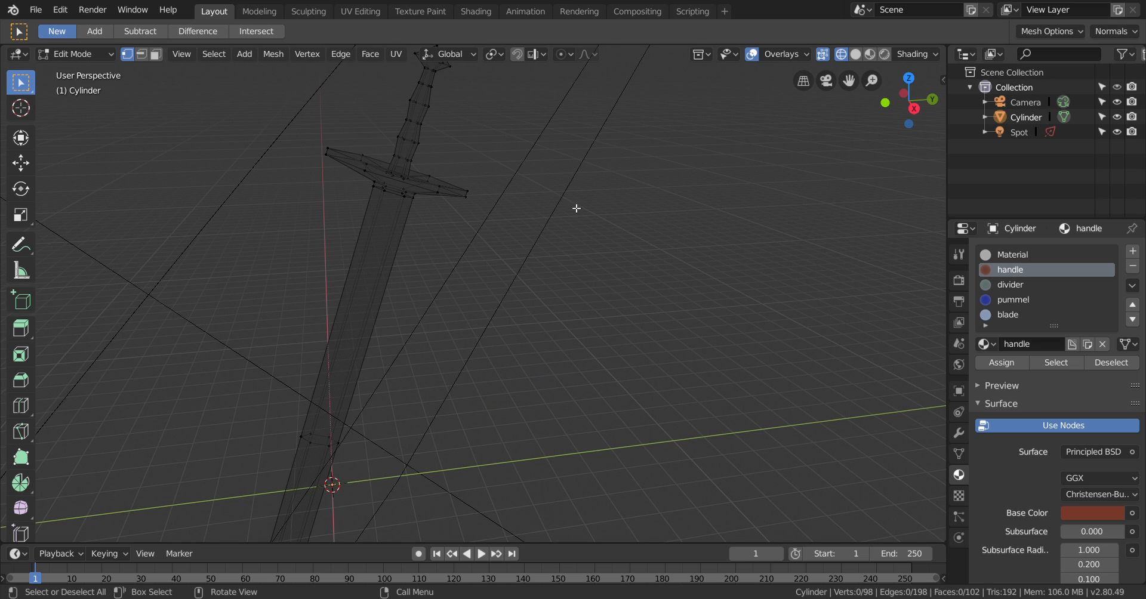
{"action": "middle_click_drag", "start_coordinate": [537, 115], "coordinate": [605, 376]}
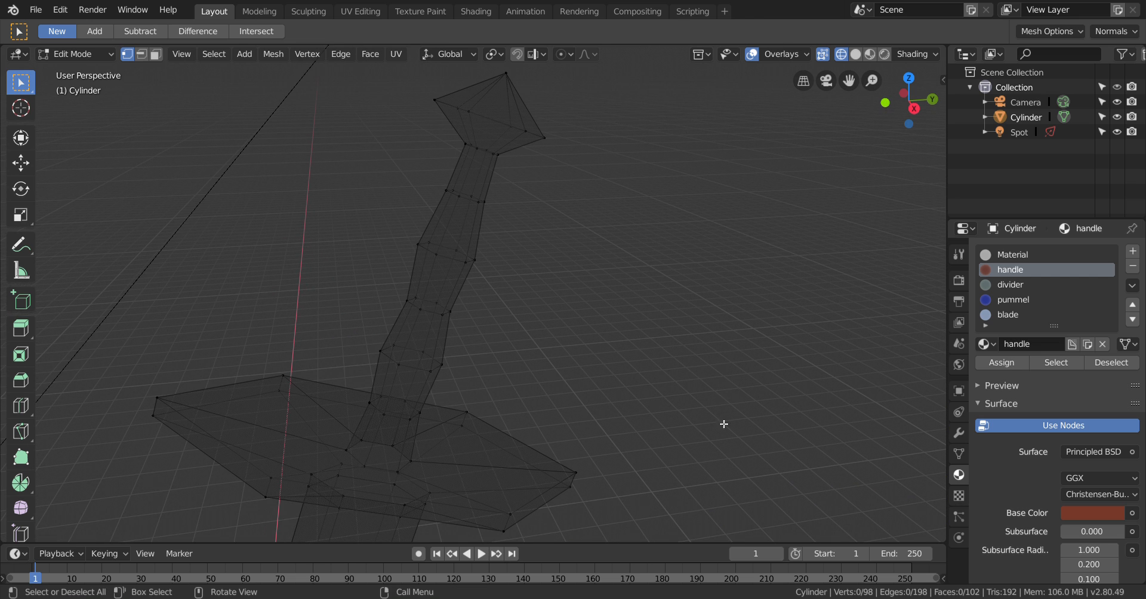
{"action": "middle_click_drag", "start_coordinate": [753, 507], "coordinate": [760, 483]}
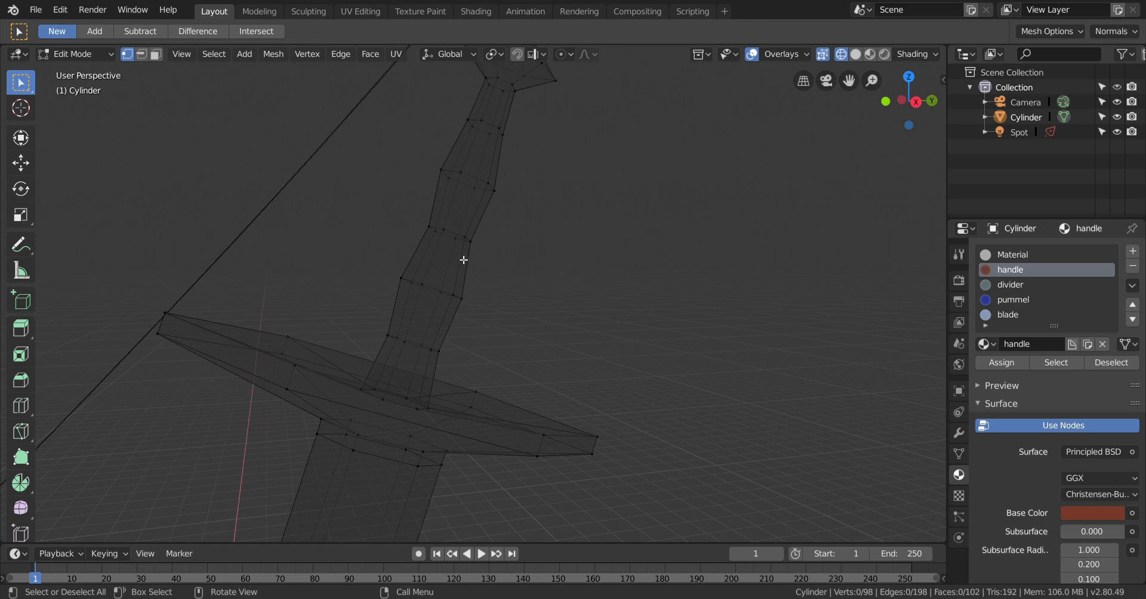
{"action": "key", "text": "z"}
{"action": "left_click", "coordinate": [517, 263]}
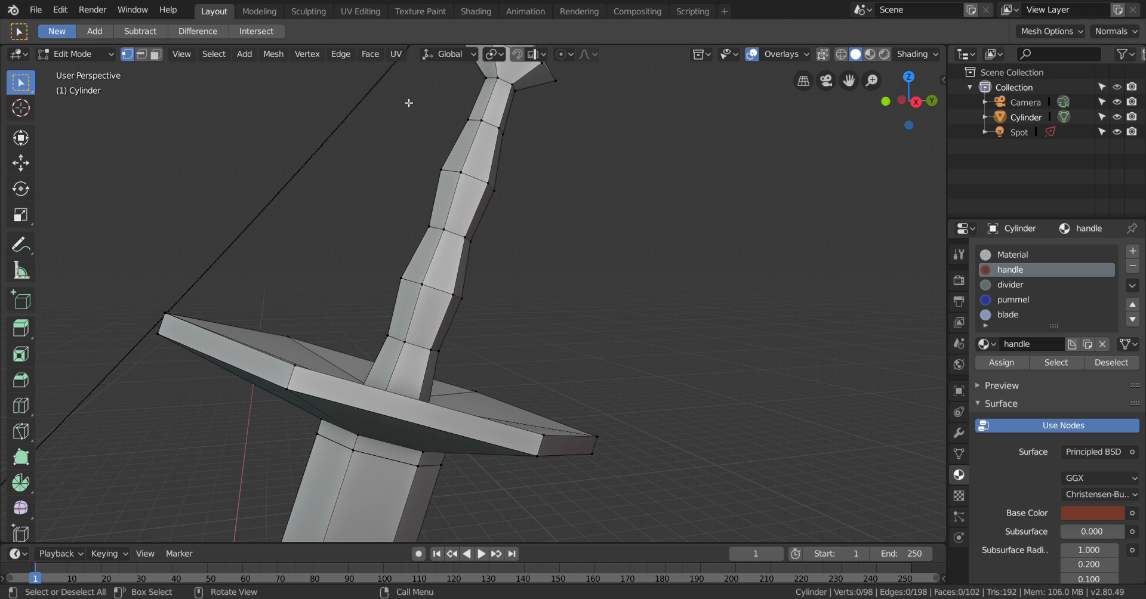
- In face select mode, select the visible faces along the first side of the handle, from the pummel down to the divider
{"action": "left_click", "coordinate": [158, 58]}
{"action": "left_click", "coordinate": [484, 112]}
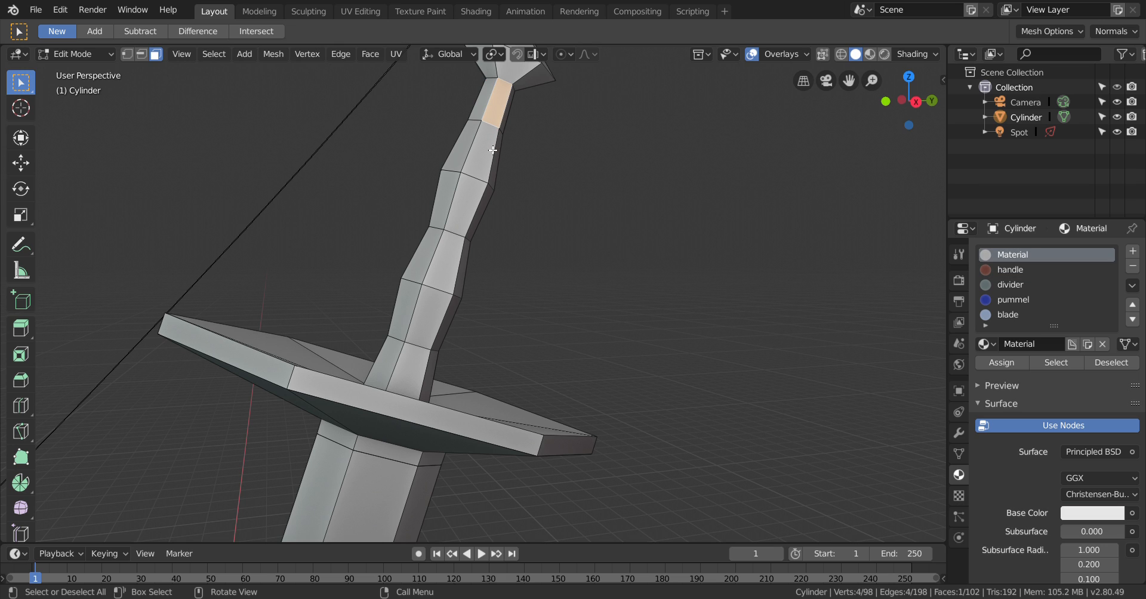
{"action": "left_click", "coordinate": [478, 117], "text": "shift"}
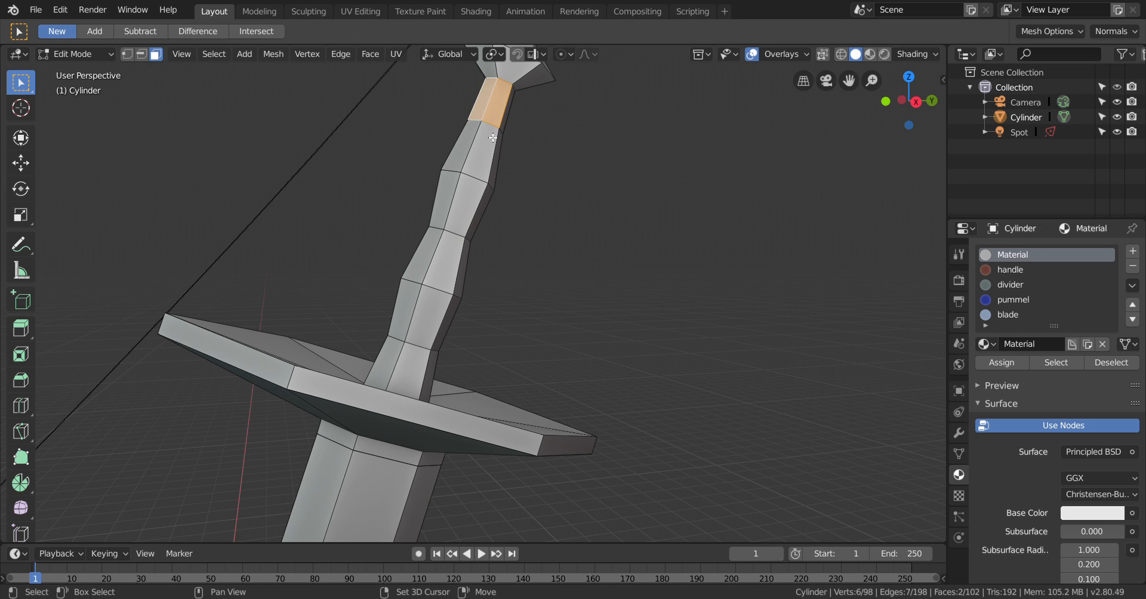
{"action": "left_click", "coordinate": [477, 182], "text": "shift"}
{"action": "left_click", "coordinate": [472, 190], "text": "shift"}
{"action": "left_click_drag", "start_coordinate": [455, 182], "coordinate": [463, 160], "text": "shift"}
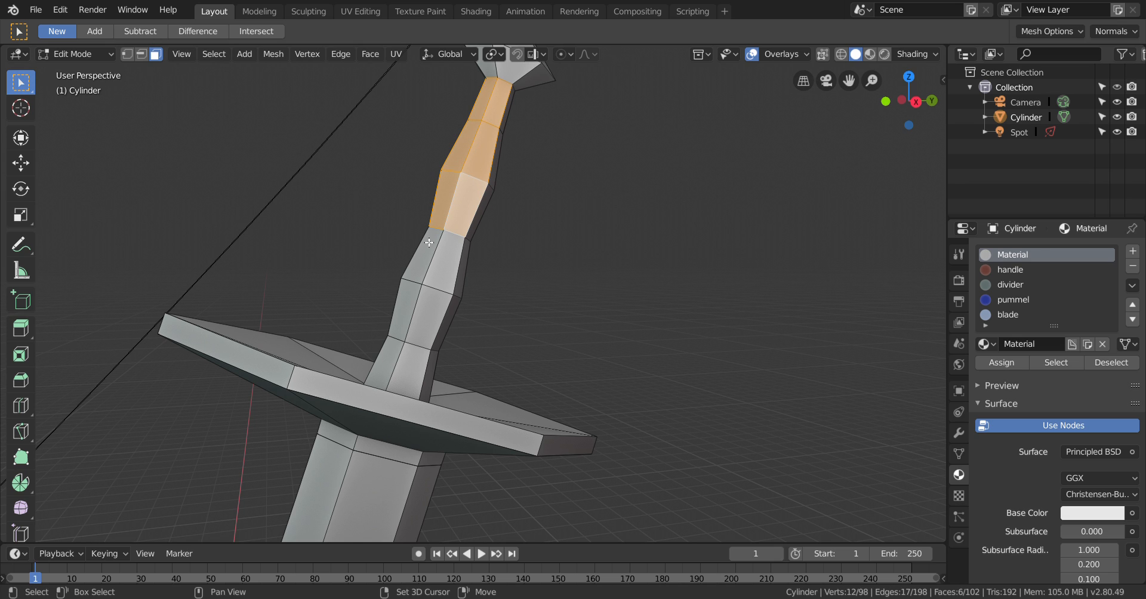
{"action": "left_click_drag", "start_coordinate": [389, 151], "coordinate": [470, 386], "text": "shift"}
- Add the faces on another side of the handle to the selection and deselect the divider faces caught with them
{"action": "middle_click_drag", "start_coordinate": [512, 364], "coordinate": [537, 346]}
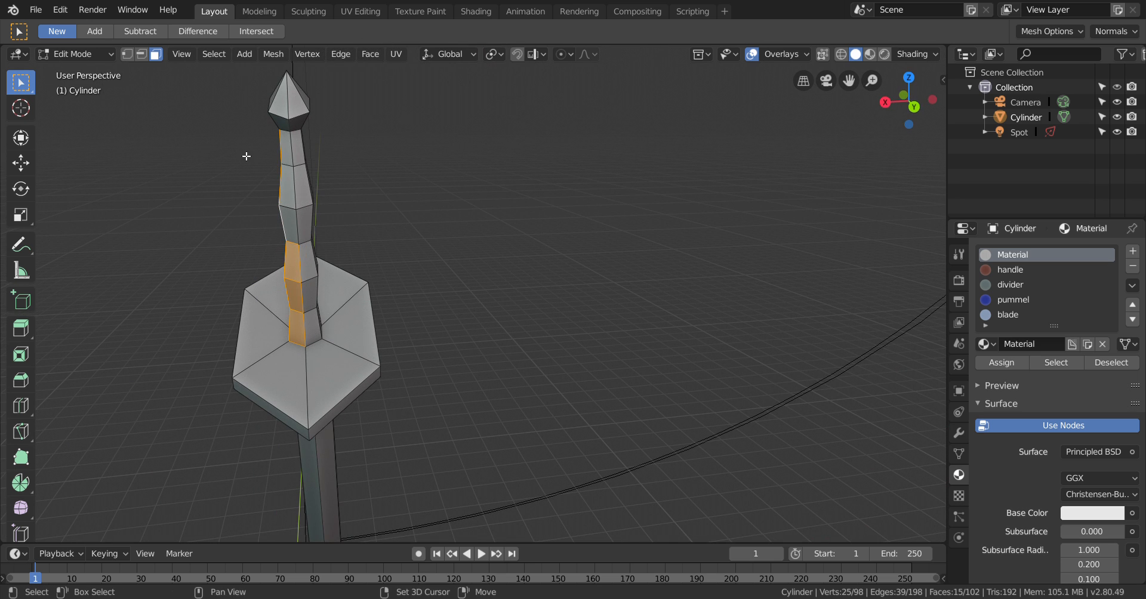
{"action": "left_click_drag", "start_coordinate": [239, 141], "coordinate": [329, 337], "text": "shift"}
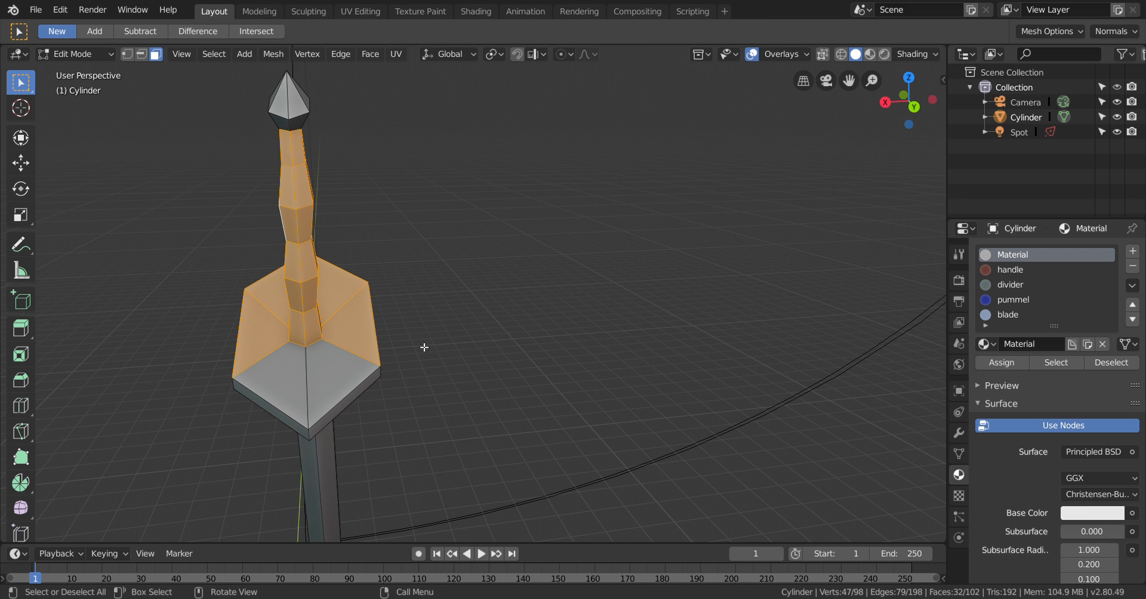
{"action": "left_click", "coordinate": [346, 322], "text": "shift"}
{"action": "left_click", "coordinate": [340, 280], "text": "shift"}
{"action": "left_click", "coordinate": [262, 337], "text": "shift"}
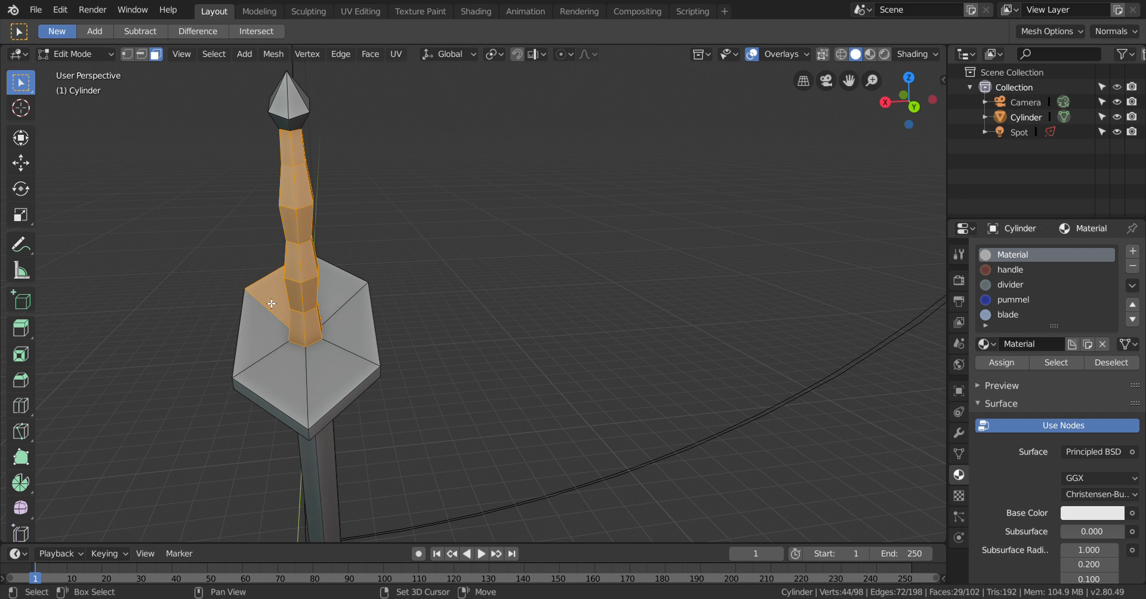
{"action": "left_click", "coordinate": [269, 295], "text": "shift"}
- Add the unselected vertical column of six handle faces between divider and pummel to the selection
{"action": "middle_click_drag", "start_coordinate": [191, 285], "coordinate": [725, 387]}
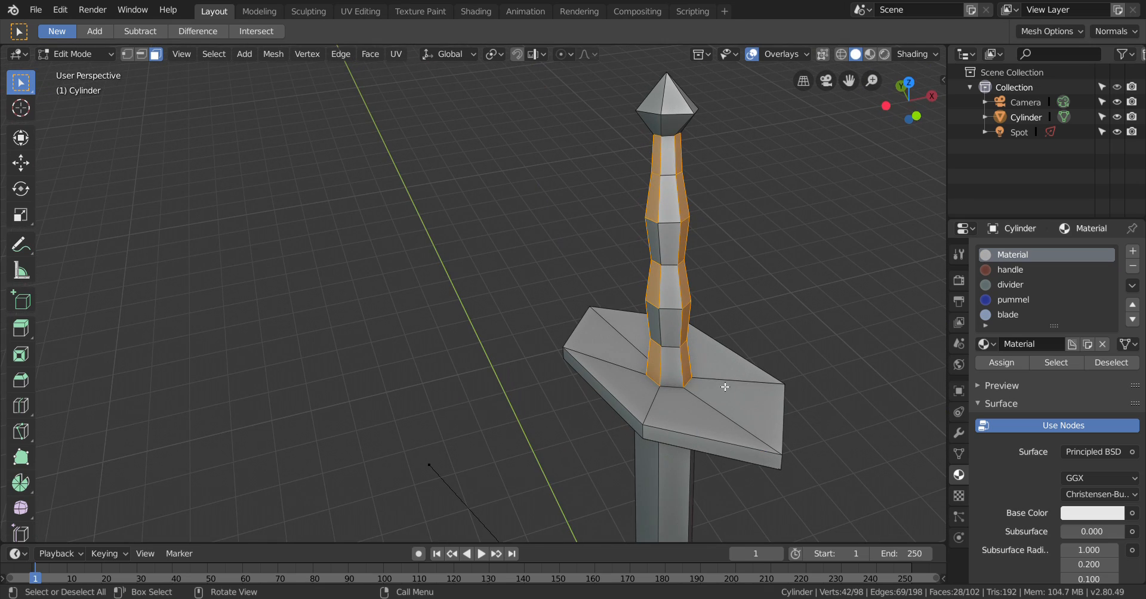
{"action": "left_click", "coordinate": [672, 364], "text": "shift"}
{"action": "left_click", "coordinate": [672, 330], "text": "shift"}
{"action": "left_click", "coordinate": [675, 287], "text": "shift"}
{"action": "left_click", "coordinate": [675, 245], "text": "shift"}
{"action": "left_click", "coordinate": [675, 197], "text": "shift"}
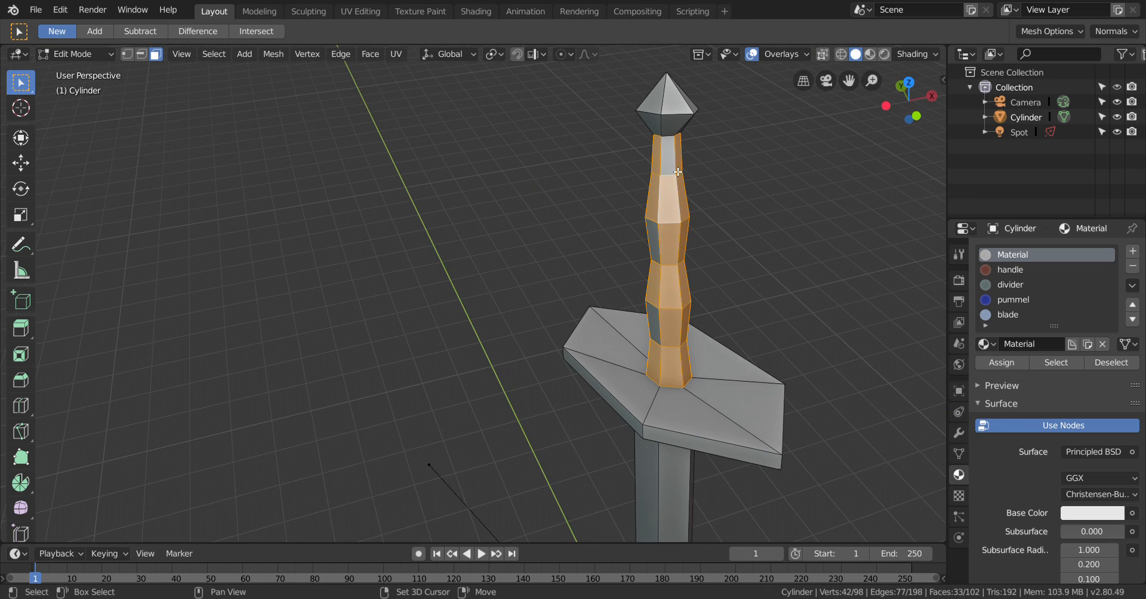
{"action": "left_click", "coordinate": [670, 155], "text": "shift"}
- Add the last two unselected faces of the handle to the selection and check it from all sides
{"action": "middle_click_drag", "start_coordinate": [711, 238], "coordinate": [771, 245]}
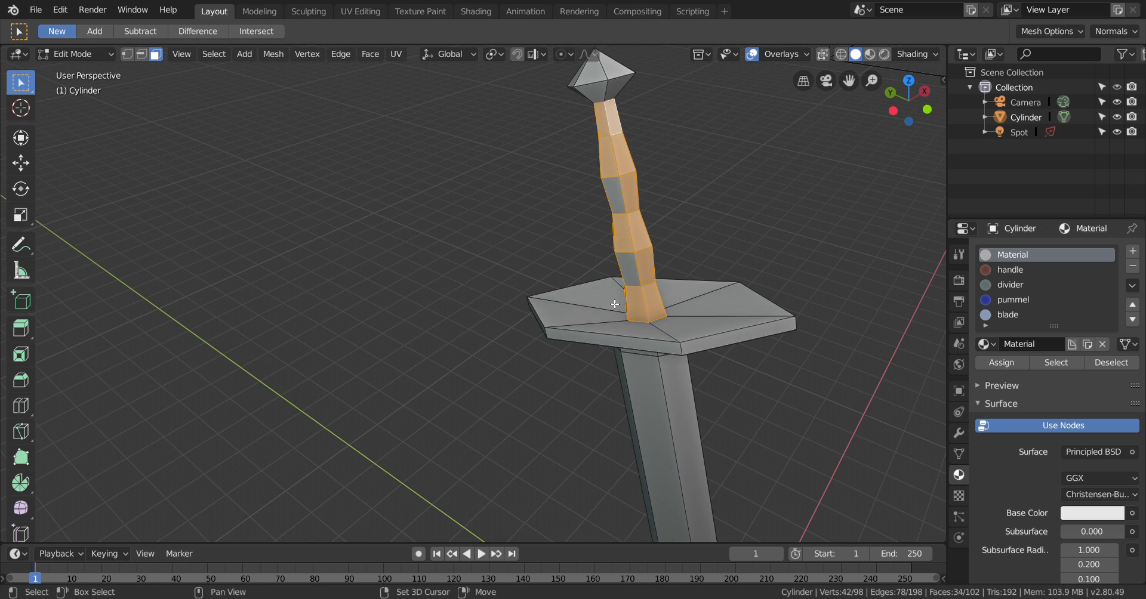
{"action": "left_click", "coordinate": [636, 253], "text": "shift"}
{"action": "left_click", "coordinate": [624, 192], "text": "shift"}
{"action": "middle_click_drag", "start_coordinate": [747, 282], "coordinate": [456, 372]}
{"action": "middle_click_drag", "start_coordinate": [345, 343], "coordinate": [274, 259]}
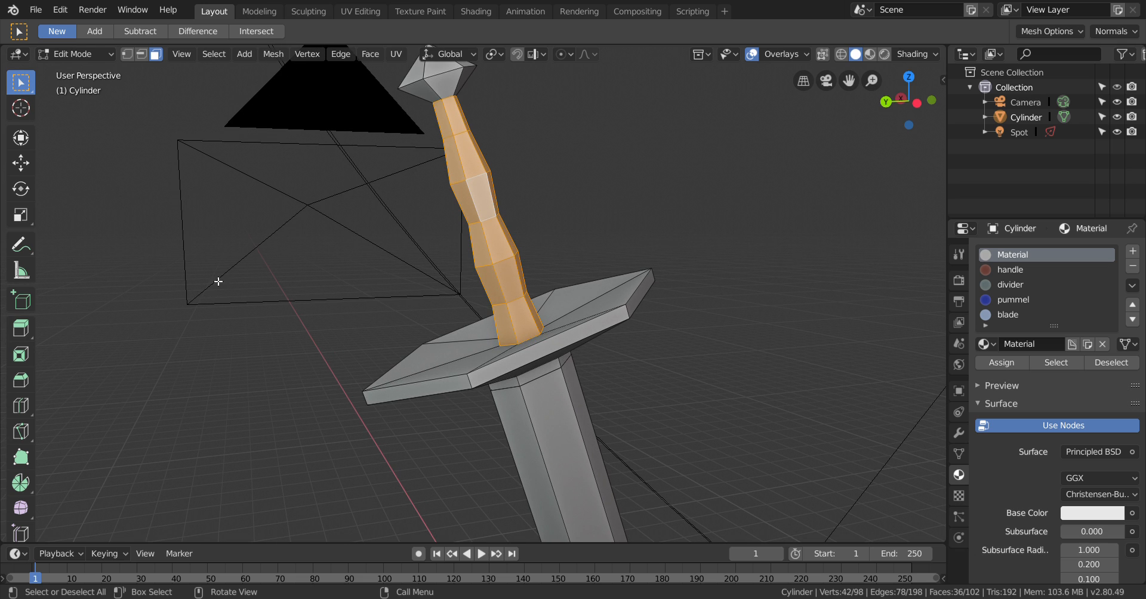
{"action": "middle_click_drag", "start_coordinate": [217, 281], "coordinate": [356, 267]}
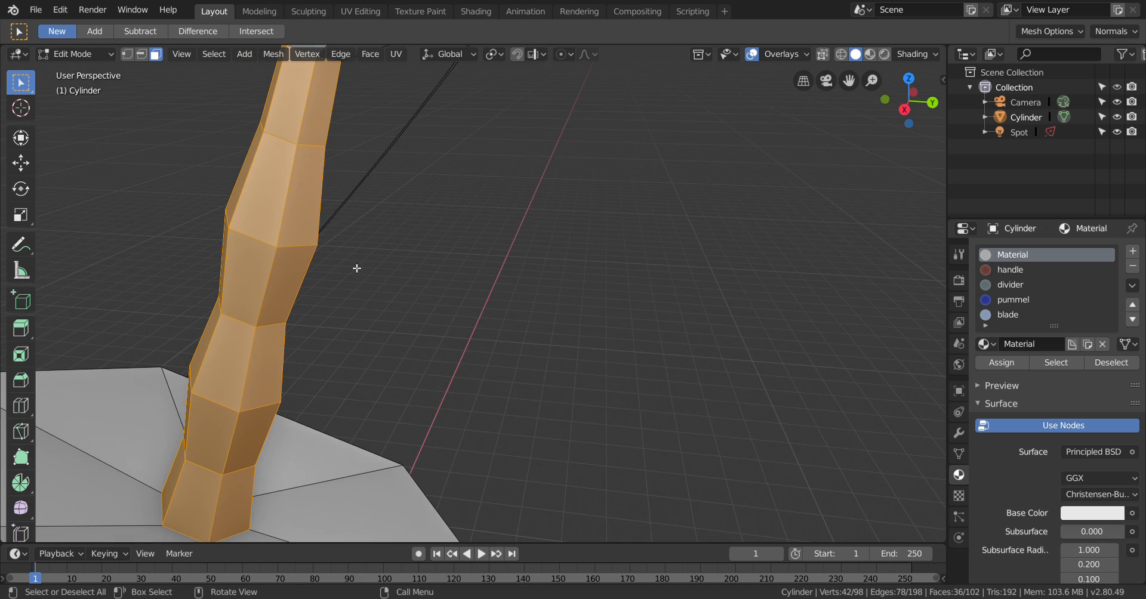
{"action": "scroll", "coordinate": [542, 369], "scroll_direction": "down", "scroll_amount": 4}
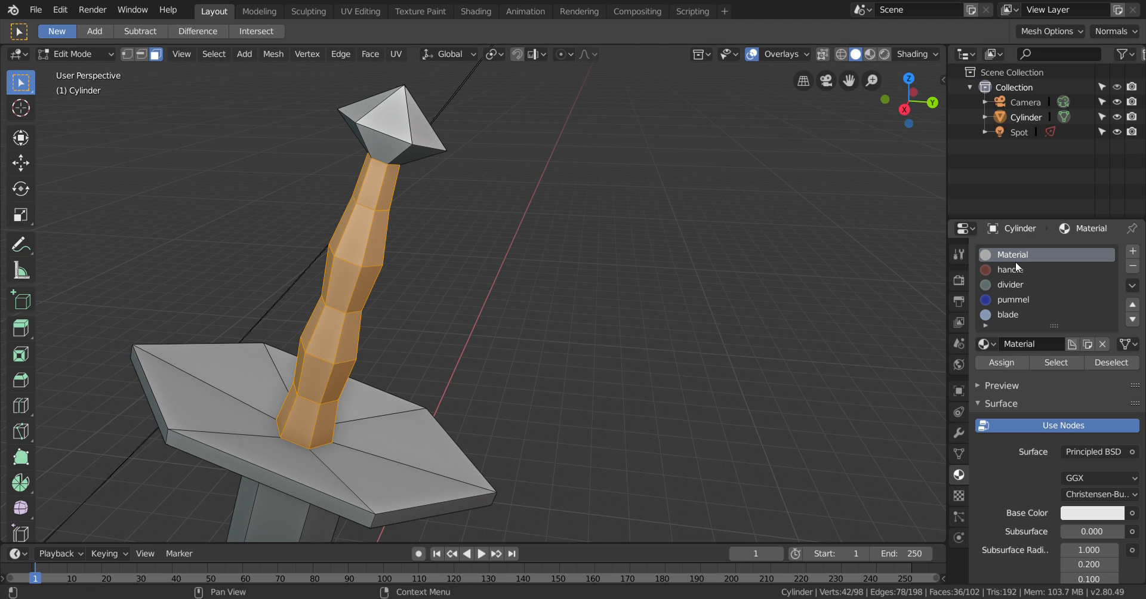
- Make handle the active material slot and look through its surface settings
{"action": "left_click", "coordinate": [1008, 274]}
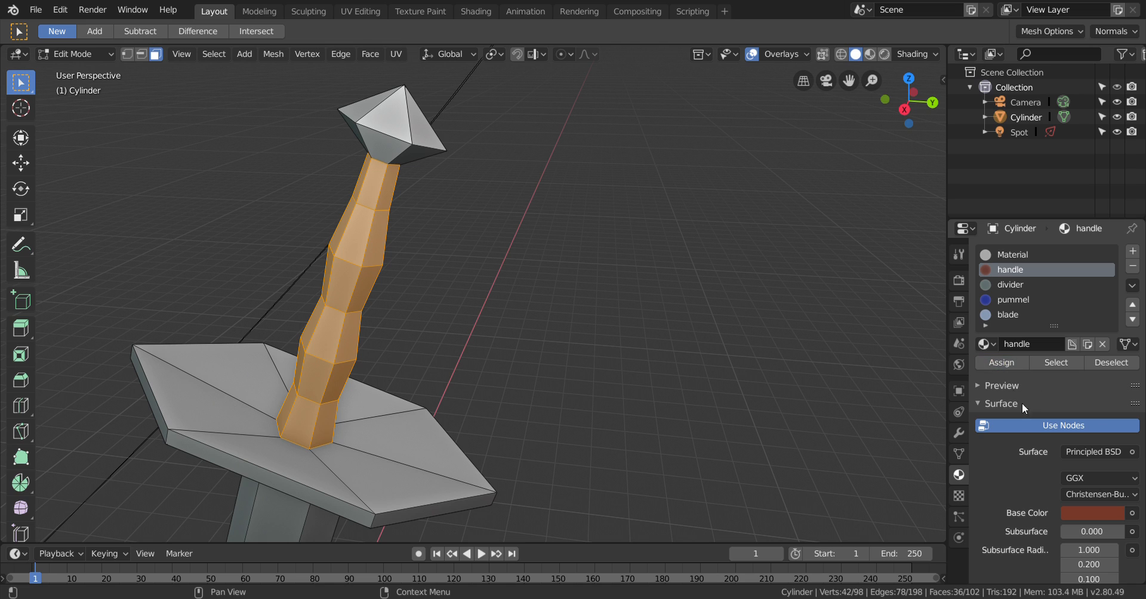
{"action": "left_click", "coordinate": [1001, 404]}
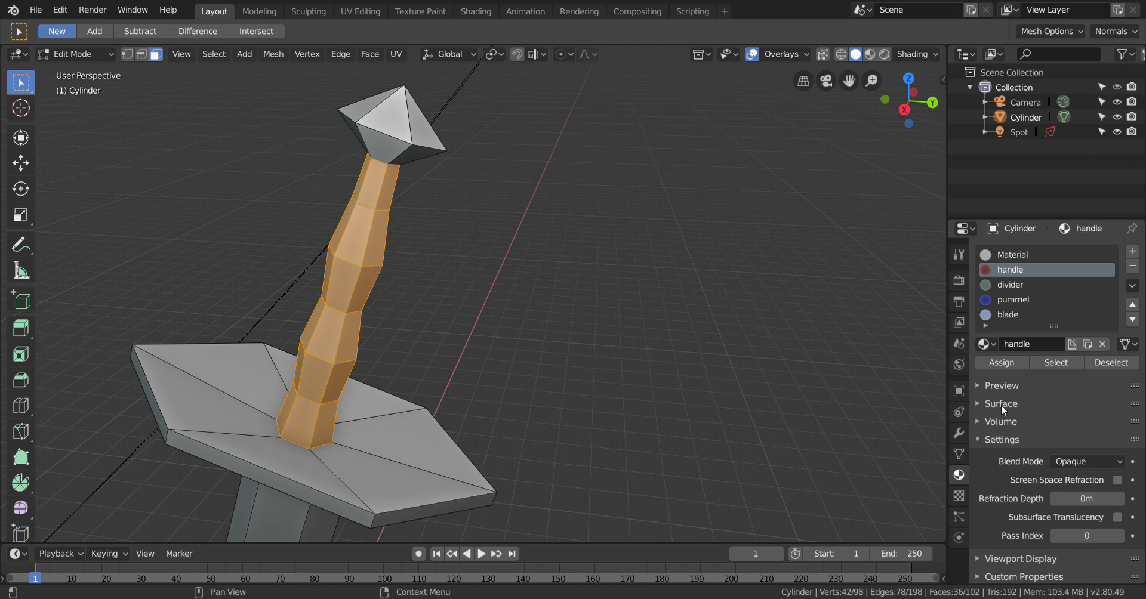
{"action": "left_click", "coordinate": [1001, 403]}
{"action": "scroll", "coordinate": [998, 478], "scroll_direction": "down", "scroll_amount": 10}
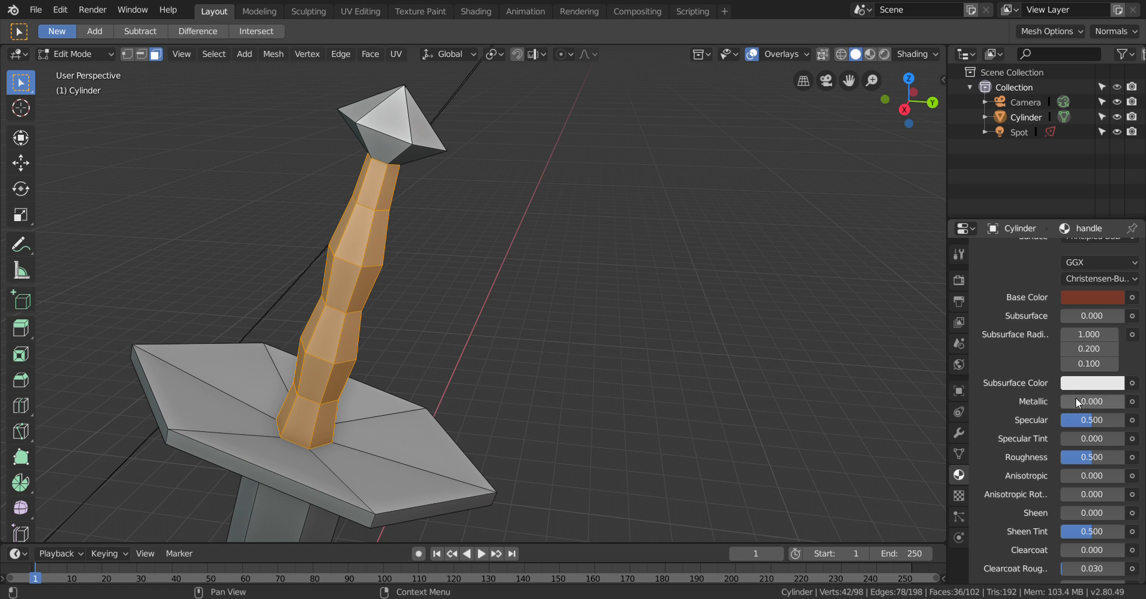
{"action": "scroll", "coordinate": [1005, 375], "scroll_direction": "down", "scroll_amount": 5}
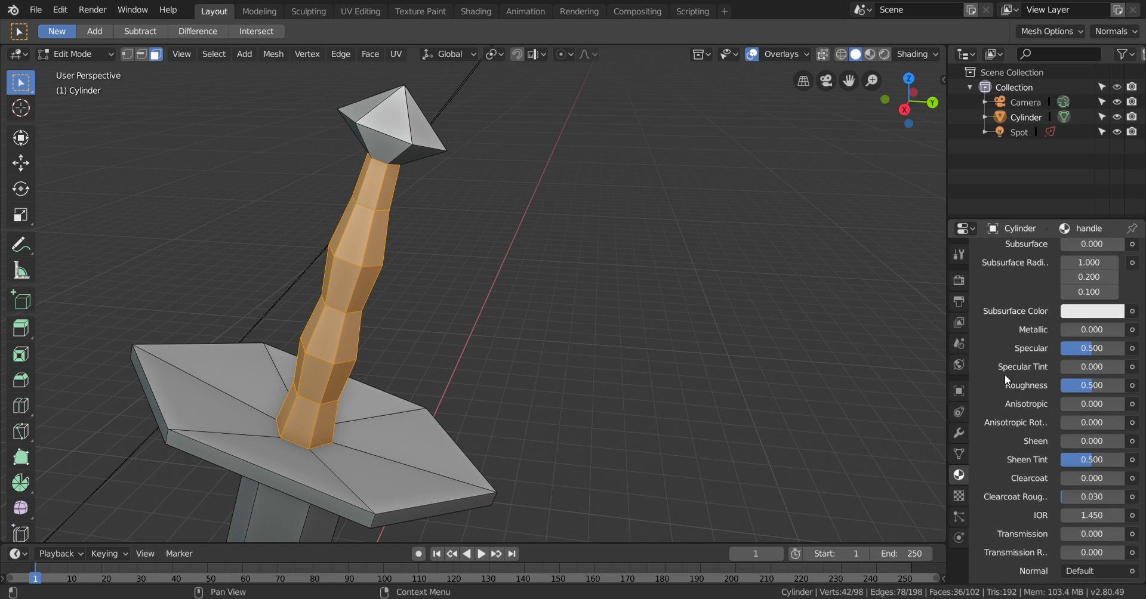
{"action": "scroll", "coordinate": [1001, 392], "scroll_direction": "down", "scroll_amount": 7}
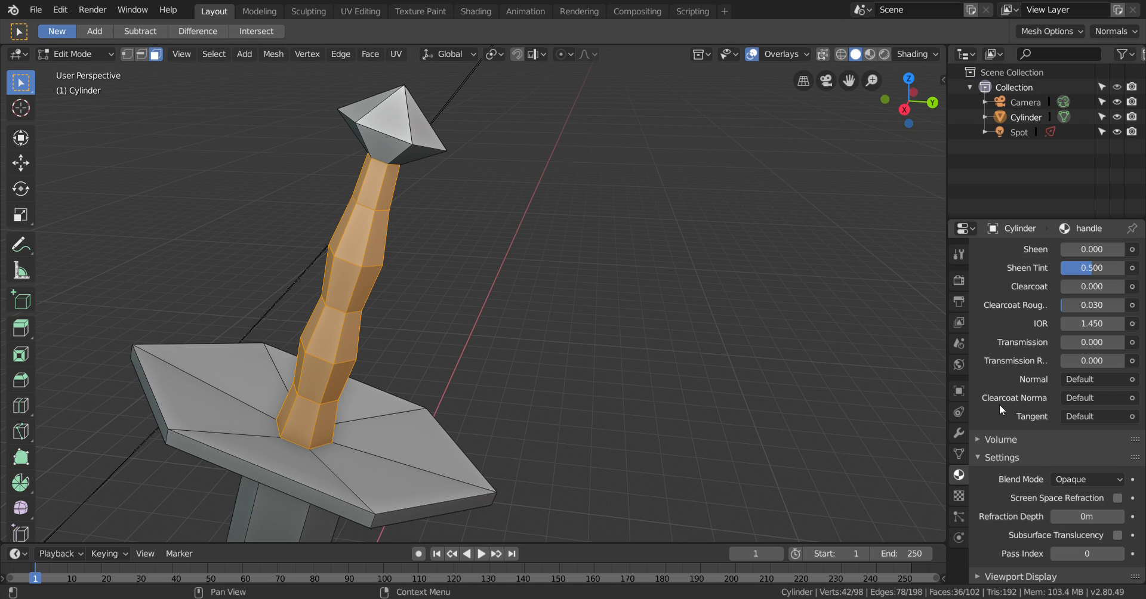
- Deselect the handle faces and render the image to check the sword
{"action": "left_click", "coordinate": [817, 319]}
{"action": "left_click", "coordinate": [91, 11]}
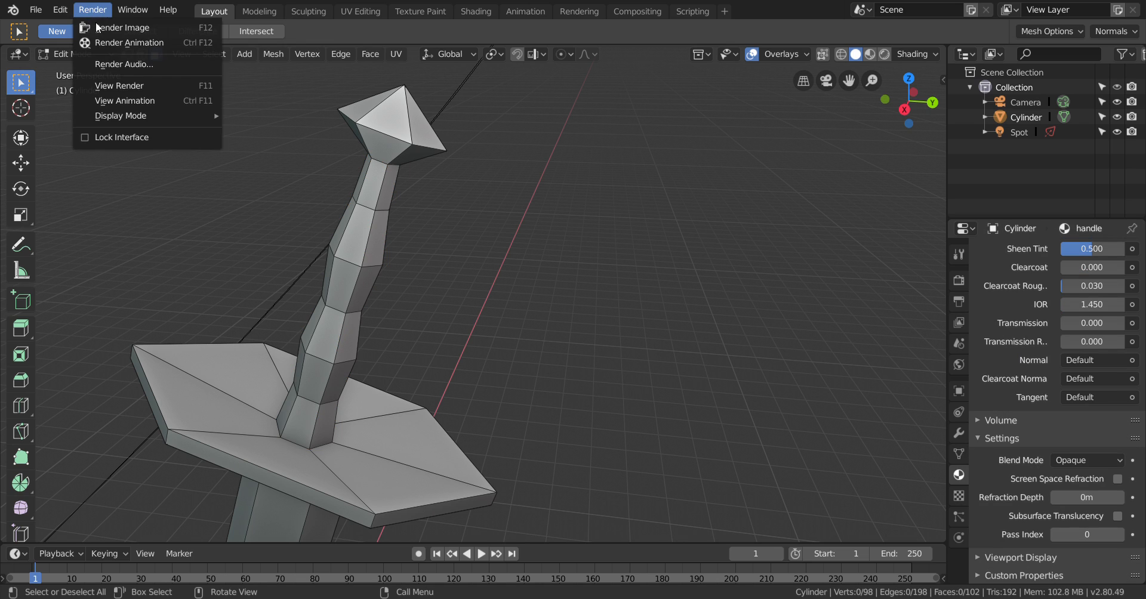
{"action": "left_click", "coordinate": [104, 30]}
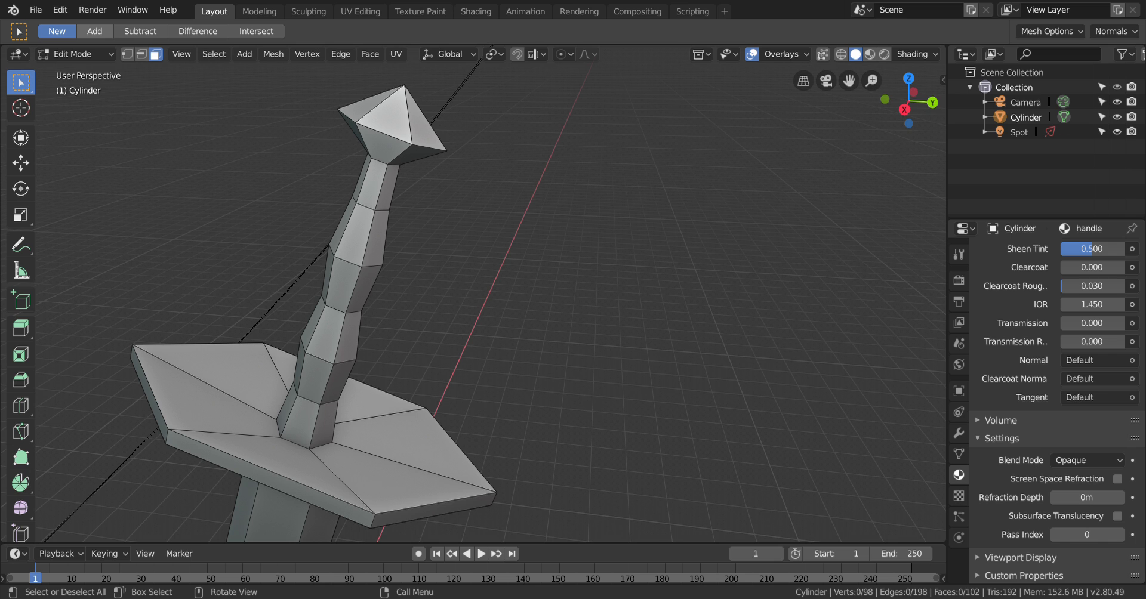
- Switch from Edit Mode to Object Mode and select the spot light above the sword
{"action": "scroll", "coordinate": [660, 304], "scroll_direction": "down", "scroll_amount": 3}
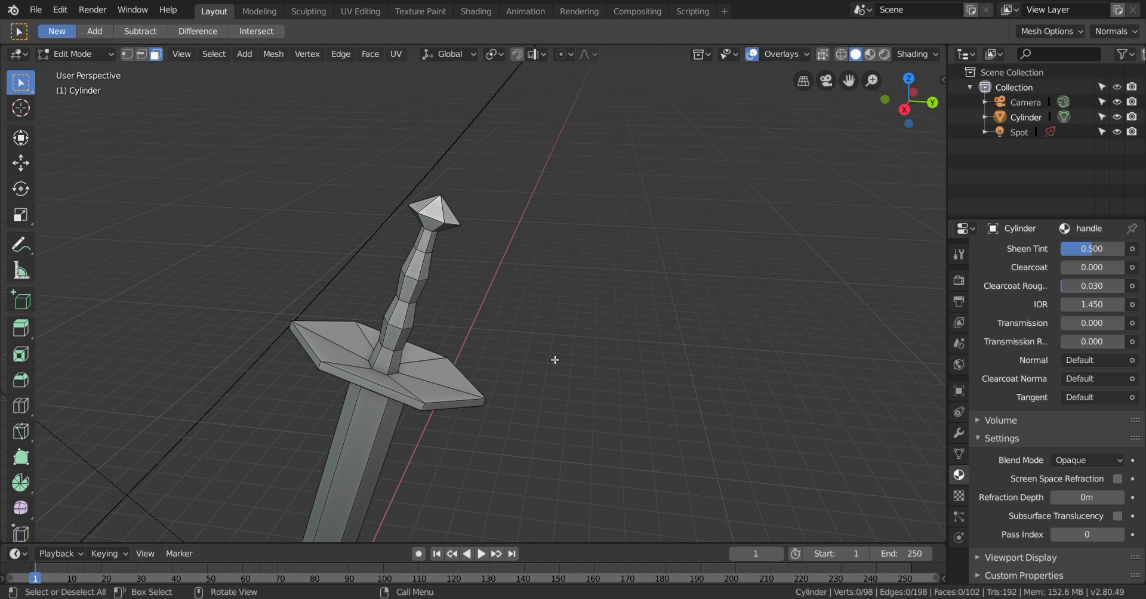
{"action": "scroll", "coordinate": [385, 316], "scroll_direction": "down", "scroll_amount": 5}
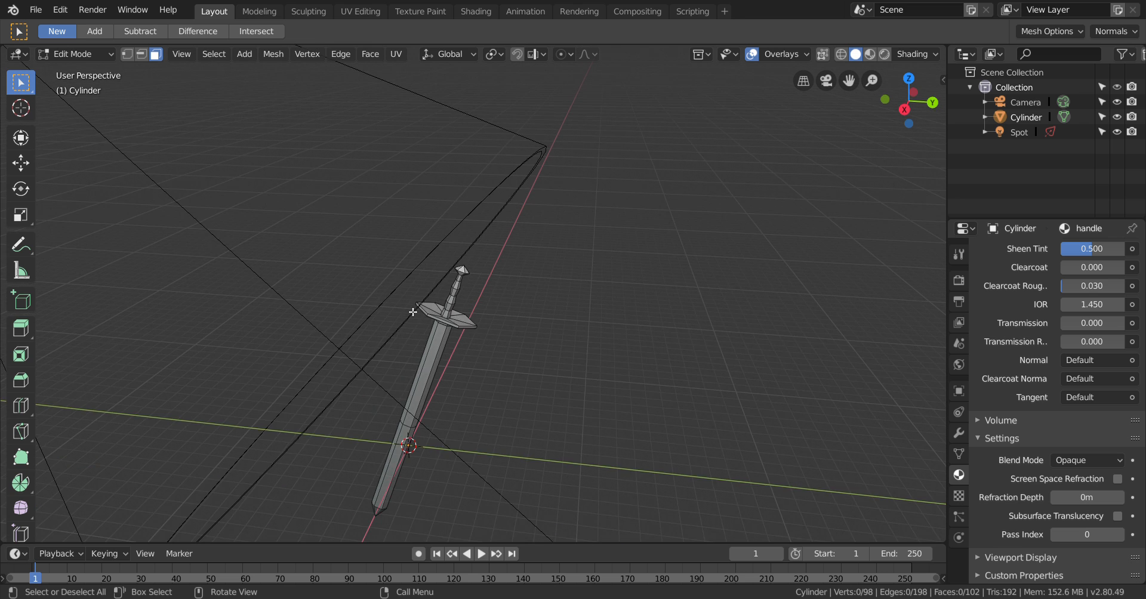
{"action": "scroll", "coordinate": [413, 311], "scroll_direction": "down", "scroll_amount": 5}
{"action": "scroll", "coordinate": [185, 301], "scroll_direction": "down", "scroll_amount": 1}
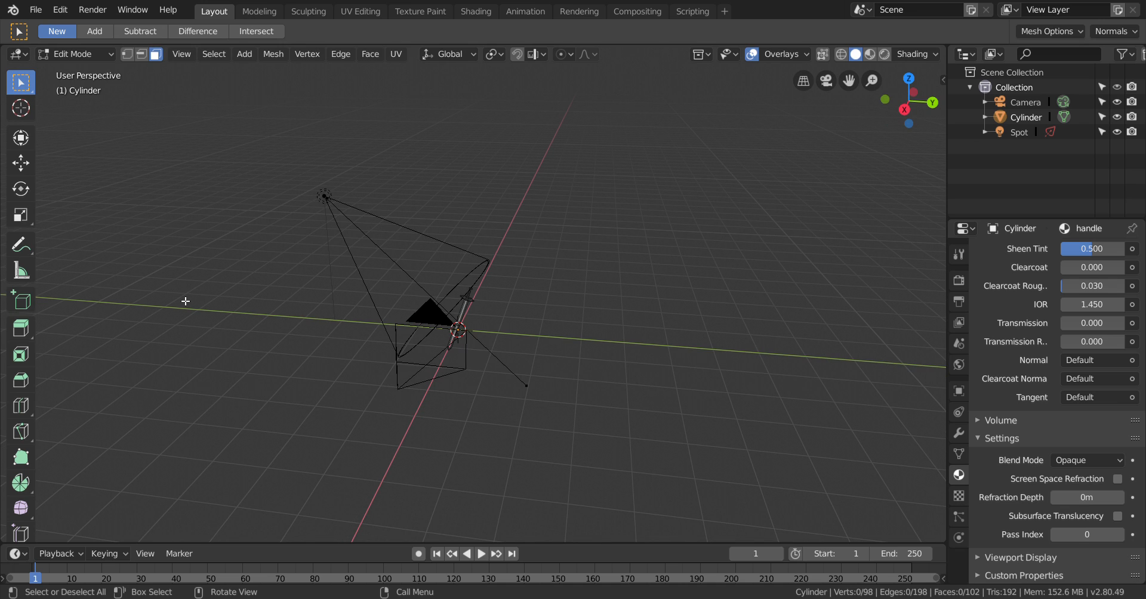
{"action": "left_click_drag", "start_coordinate": [298, 148], "coordinate": [355, 257]}
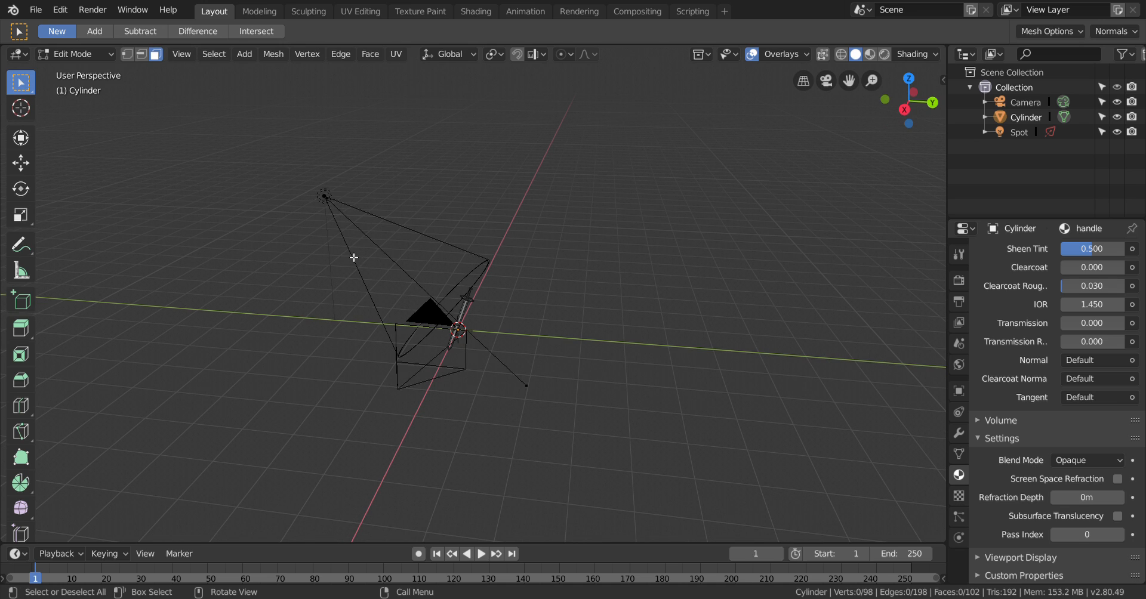
{"action": "left_click", "coordinate": [63, 53]}
{"action": "left_click", "coordinate": [86, 71]}
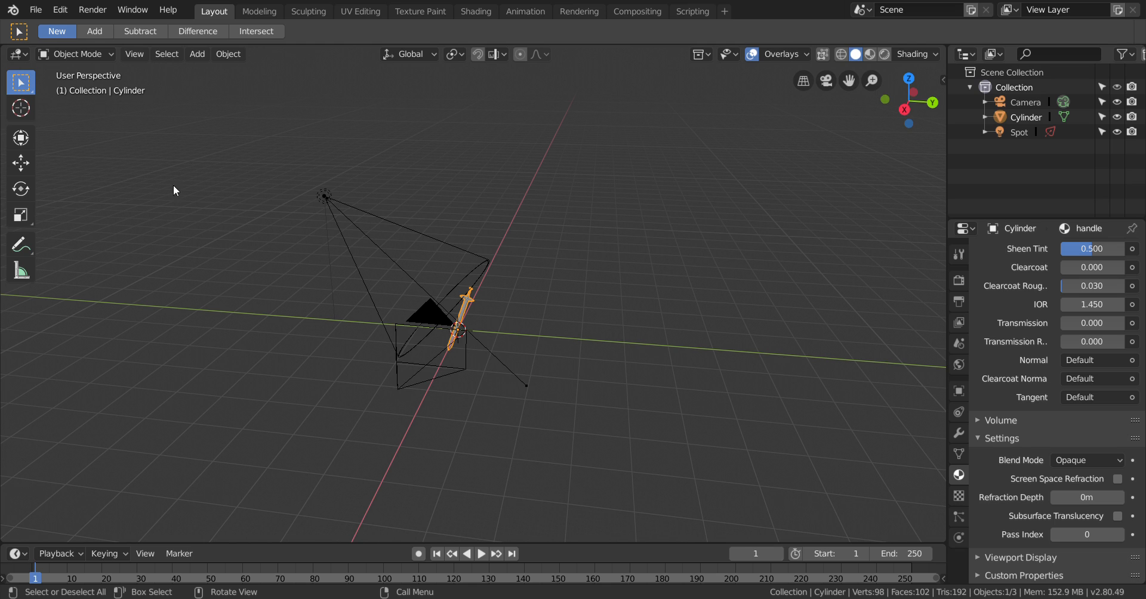
{"action": "left_click_drag", "start_coordinate": [256, 149], "coordinate": [343, 222]}
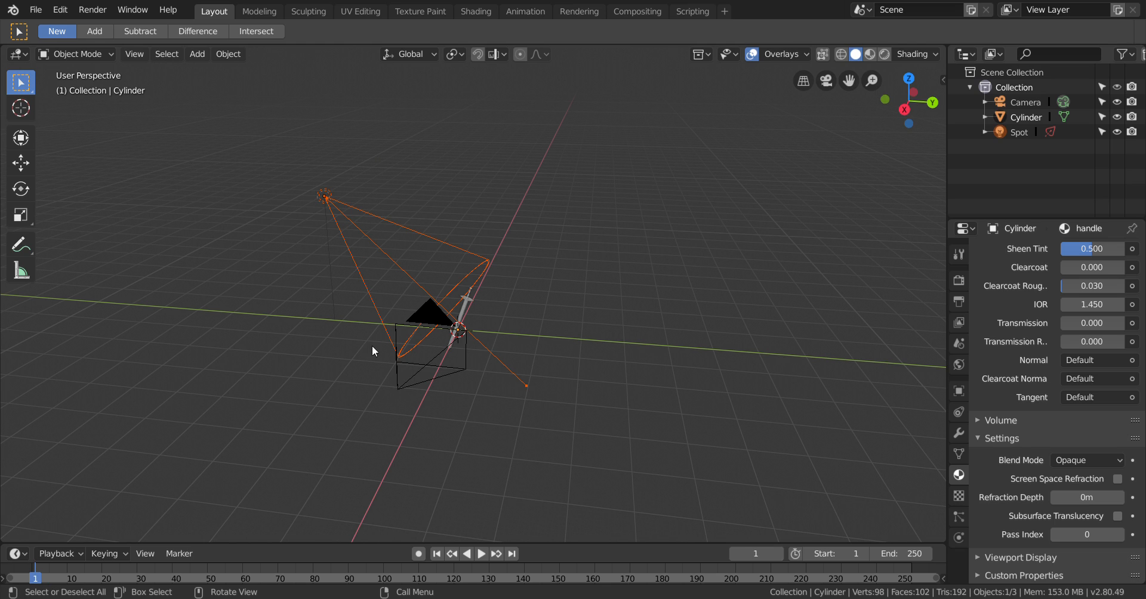
- Deselect the spot light and render the image again from Object Mode
{"action": "left_click", "coordinate": [228, 259]}
{"action": "left_click", "coordinate": [93, 9]}
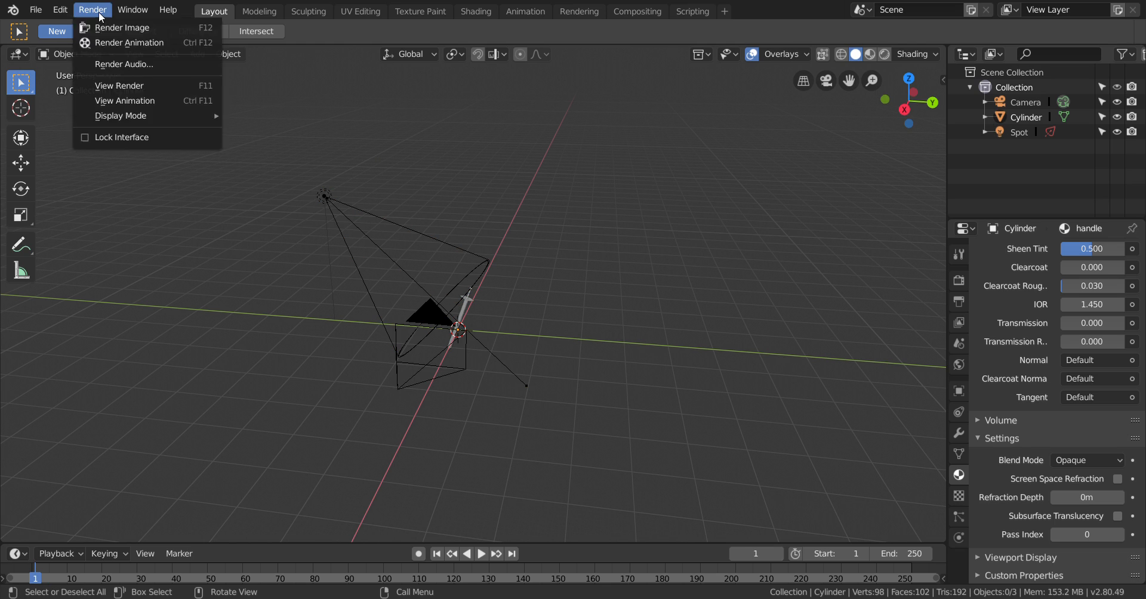
{"action": "left_click", "coordinate": [113, 29]}
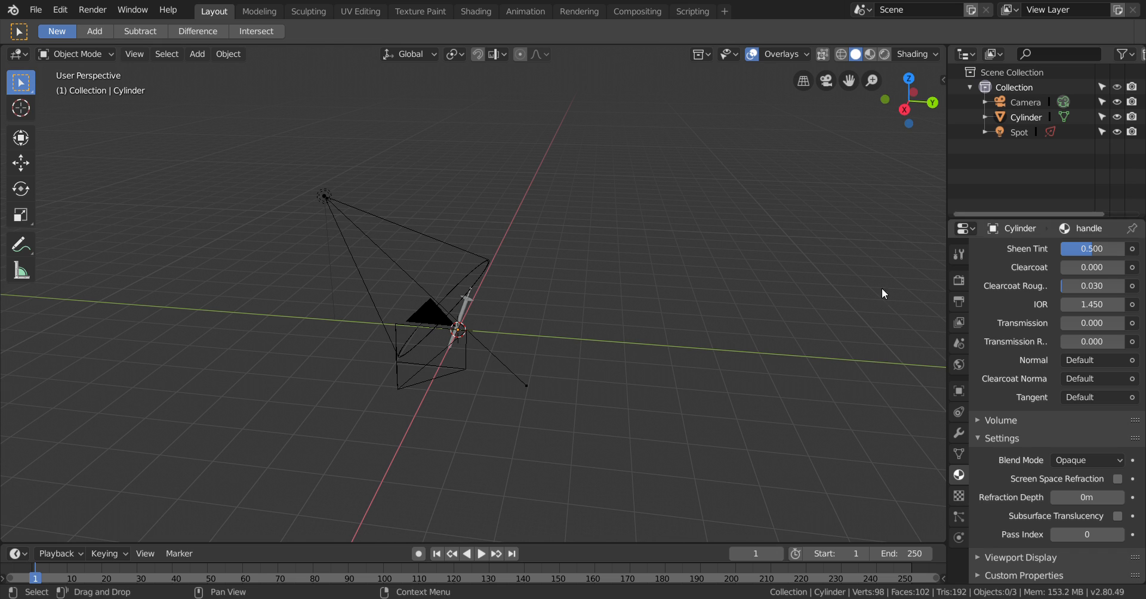
- Delete the spot light from the scene
{"action": "scroll", "coordinate": [291, 372], "scroll_direction": "up", "scroll_amount": 1}
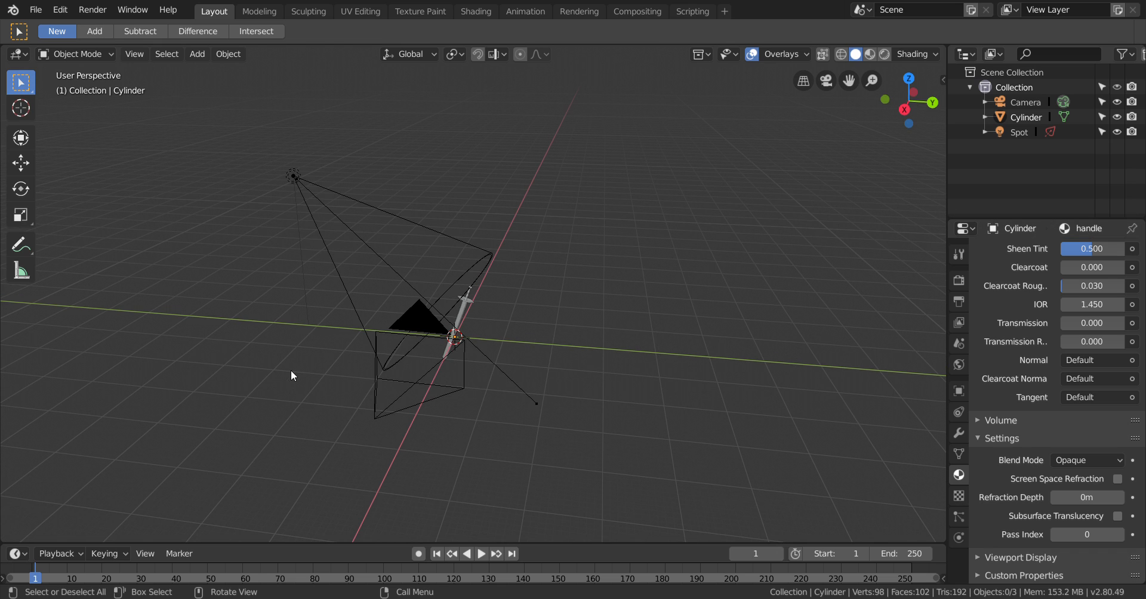
{"action": "scroll", "coordinate": [291, 371], "scroll_direction": "up", "scroll_amount": 2}
{"action": "scroll", "coordinate": [306, 393], "scroll_direction": "down", "scroll_amount": 2}
{"action": "left_click_drag", "start_coordinate": [253, 130], "coordinate": [413, 285]}
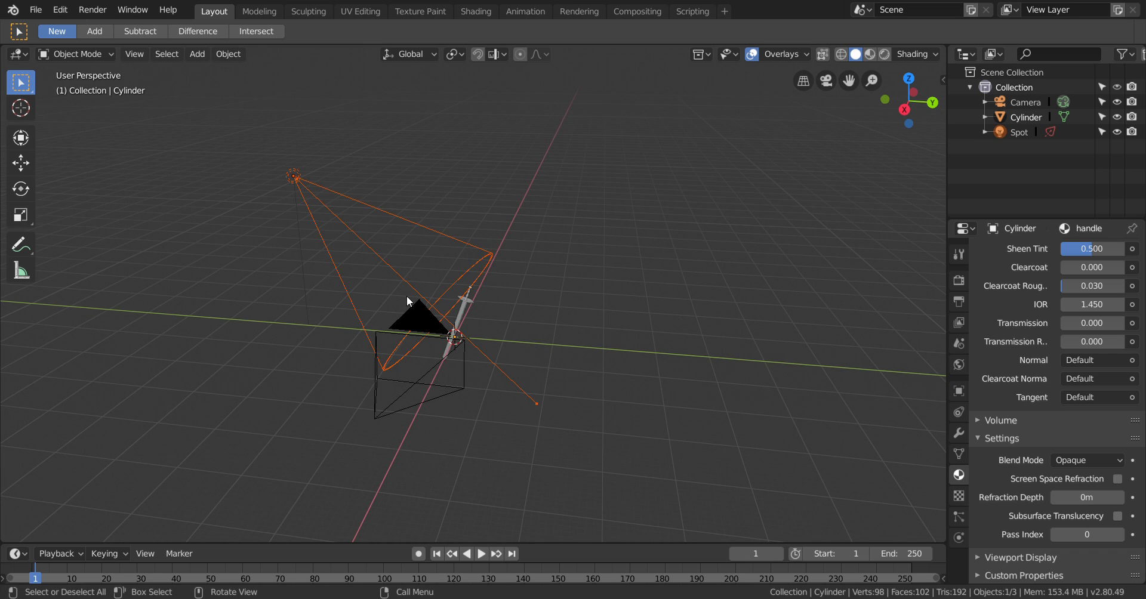
{"action": "key", "text": "x"}
{"action": "left_click", "coordinate": [406, 296]}
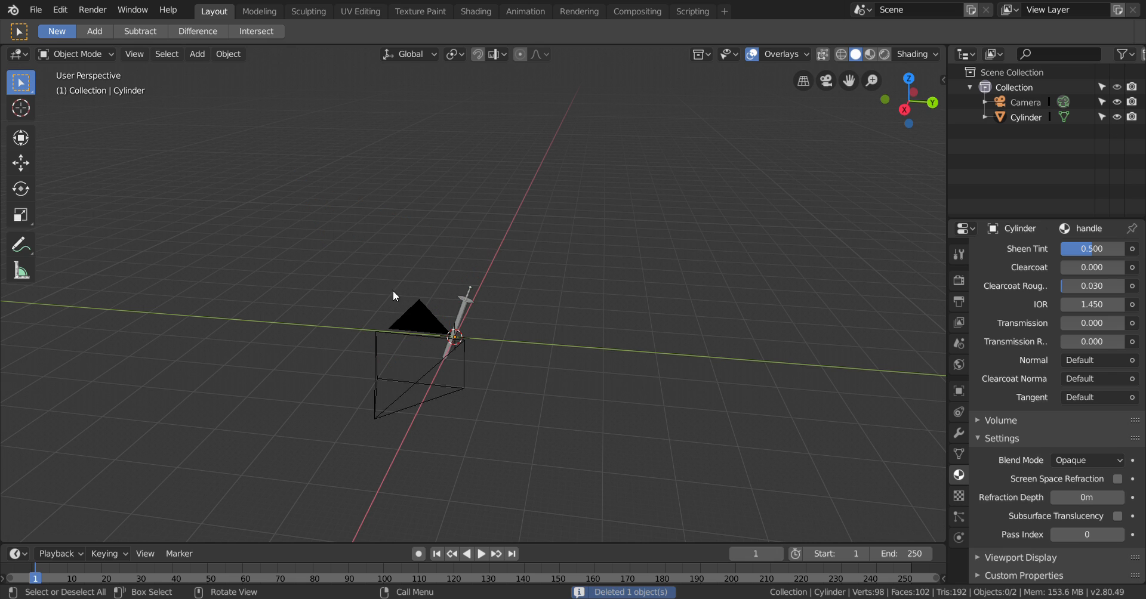
- Add a Sun light to the scene
{"action": "key", "text": "F3"}
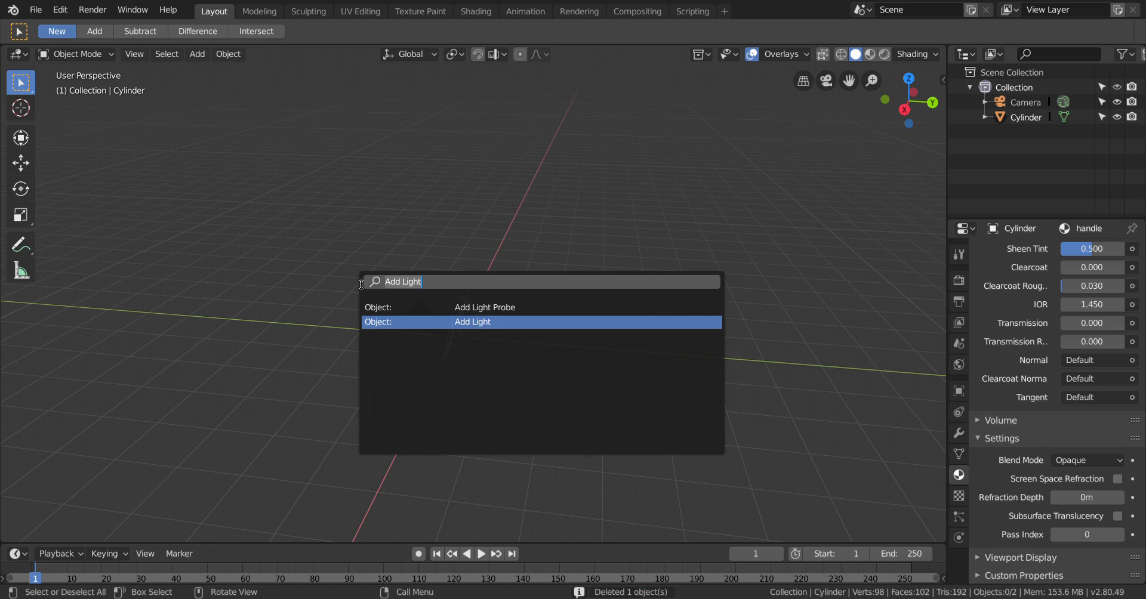
{"action": "key", "text": "Return"}
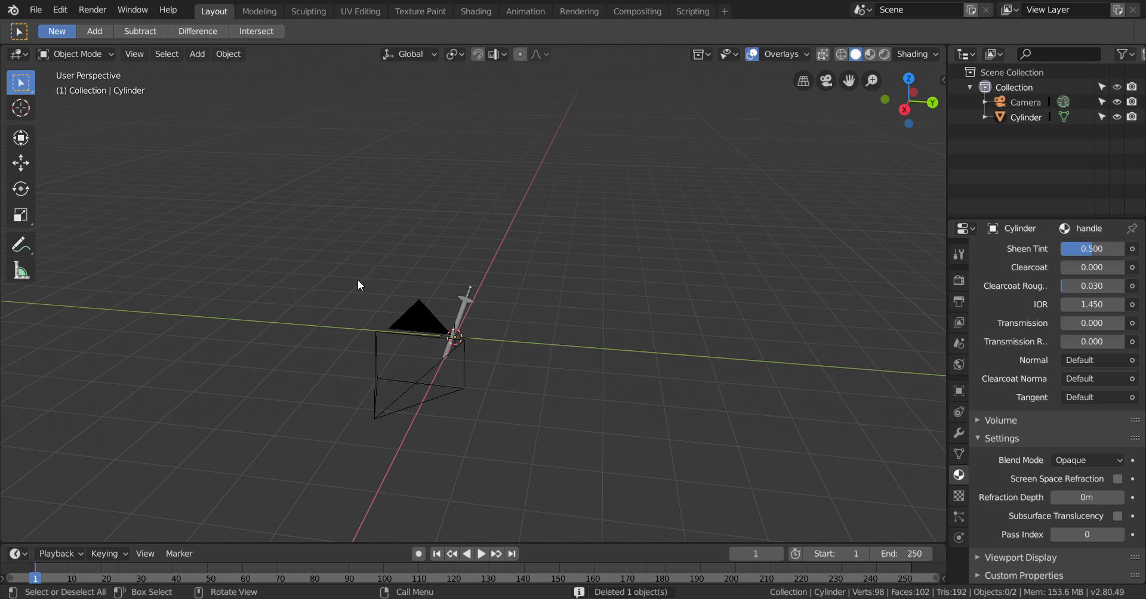
{"action": "key", "text": "F3"}
{"action": "left_click", "coordinate": [482, 326]}
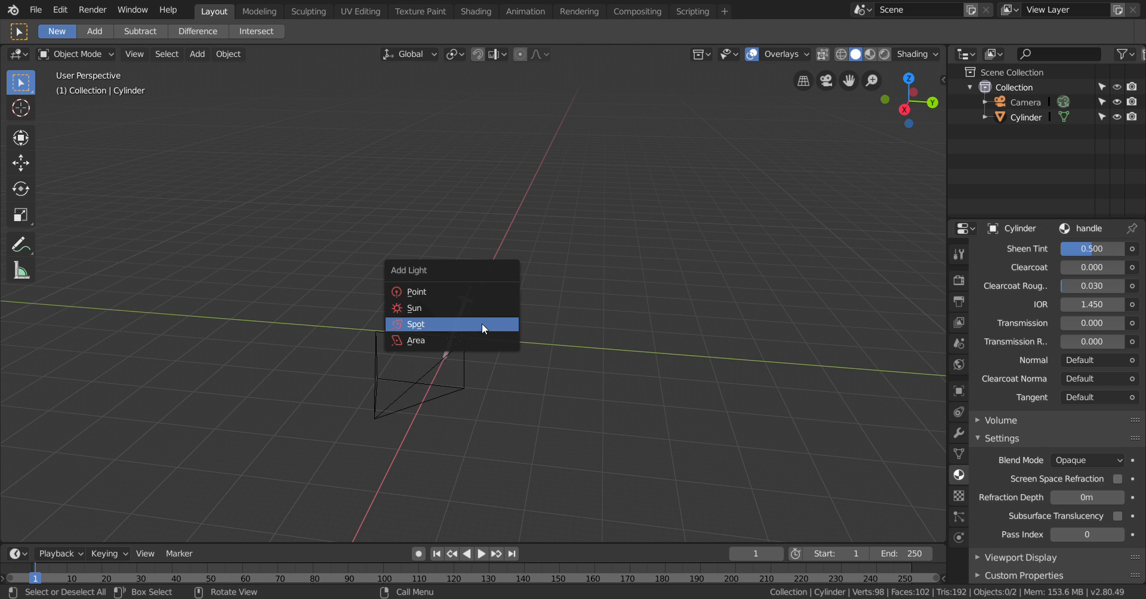
{"action": "left_click", "coordinate": [428, 311]}
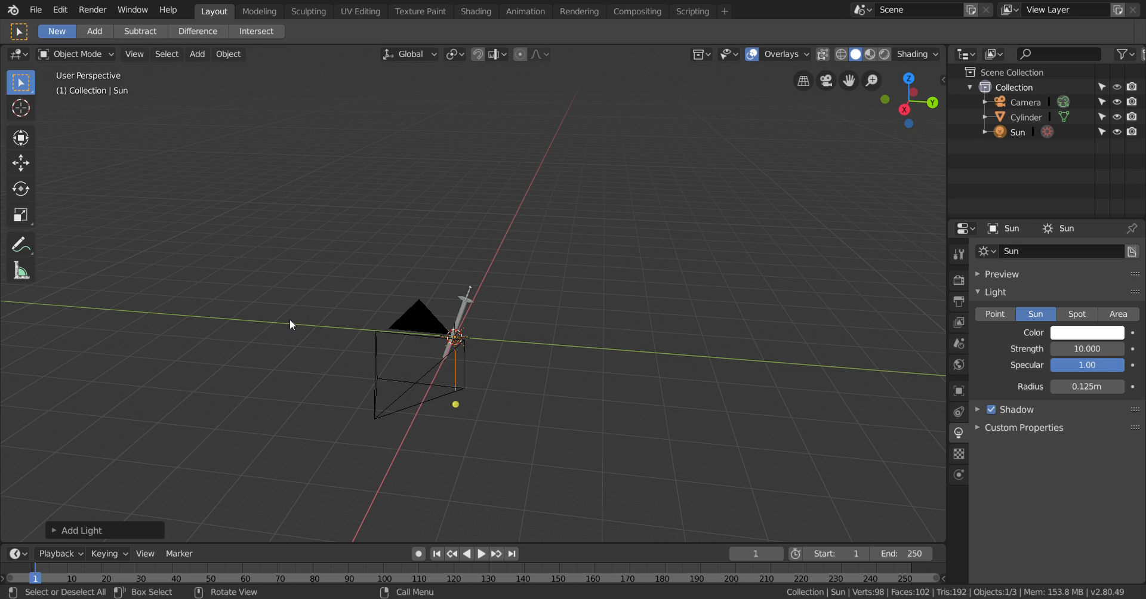
- Move the sun light up and away from the sword, then scale it up
{"action": "key", "text": "g"}
{"action": "left_click", "coordinate": [206, 203]}
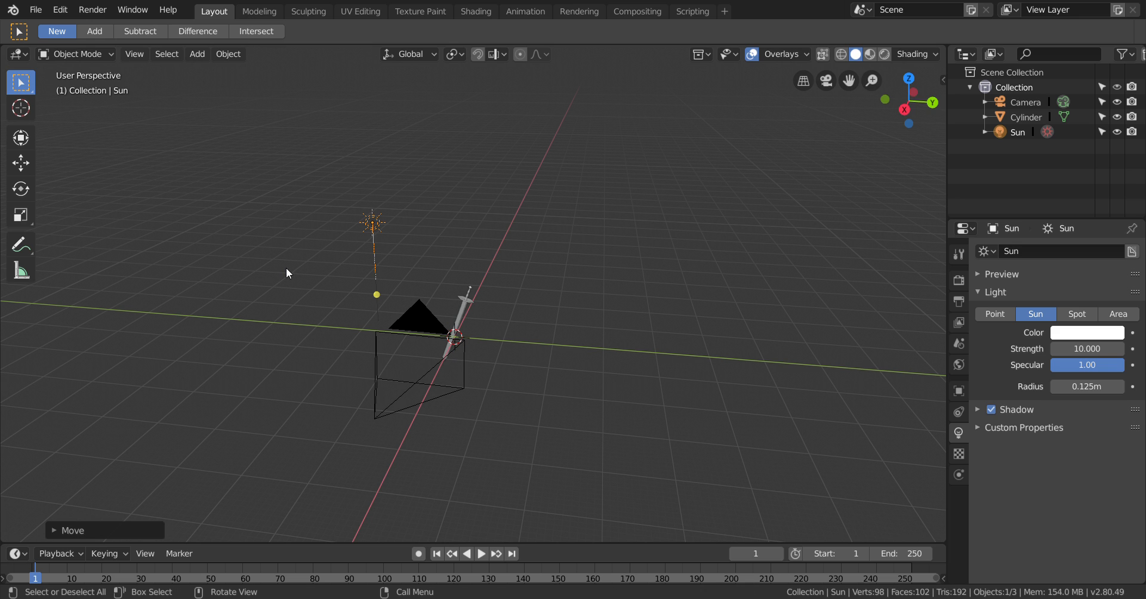
{"action": "middle_click_drag", "start_coordinate": [610, 363], "coordinate": [450, 369]}
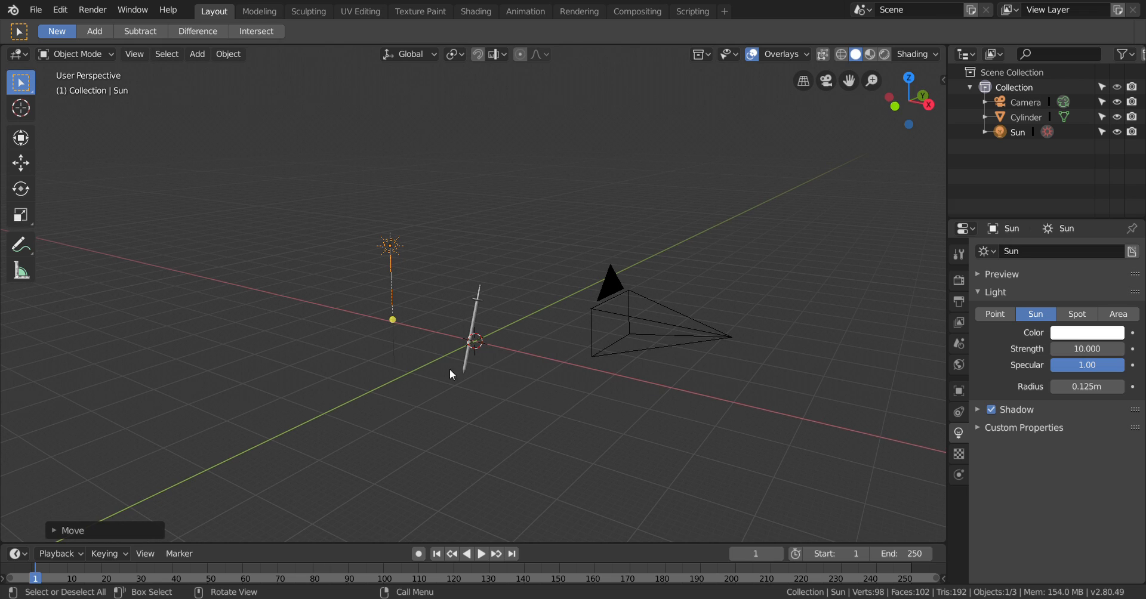
{"action": "key", "text": "s"}
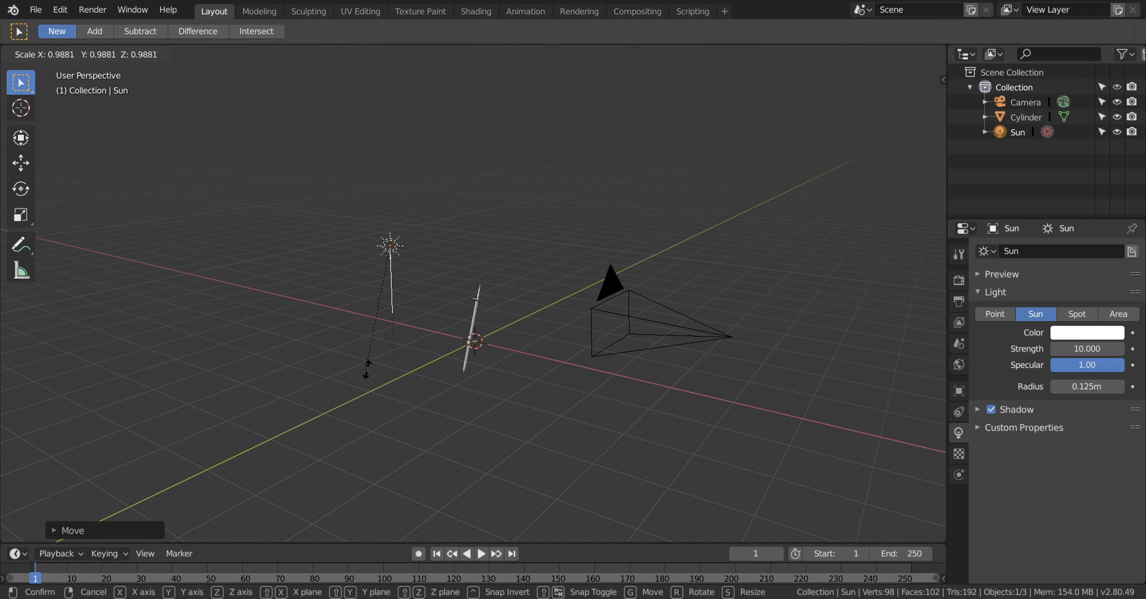
{"action": "left_click", "coordinate": [490, 419]}
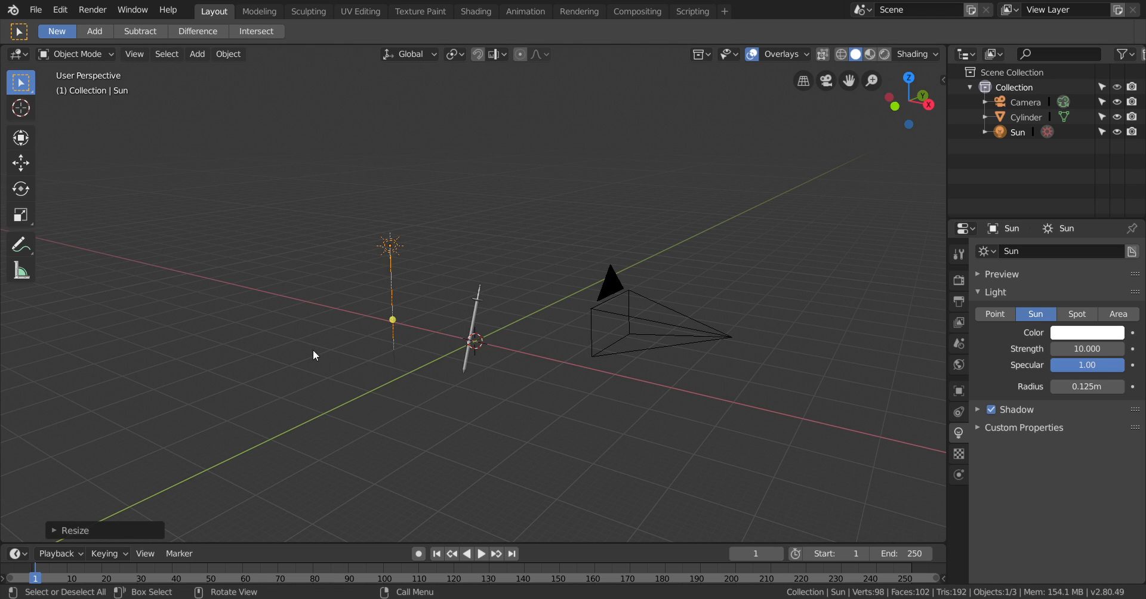
- Rotate the sun light about the global Z axis and tilt it about the global Y axis toward the sword
{"action": "key", "text": "r"}
{"action": "key", "text": "z"}
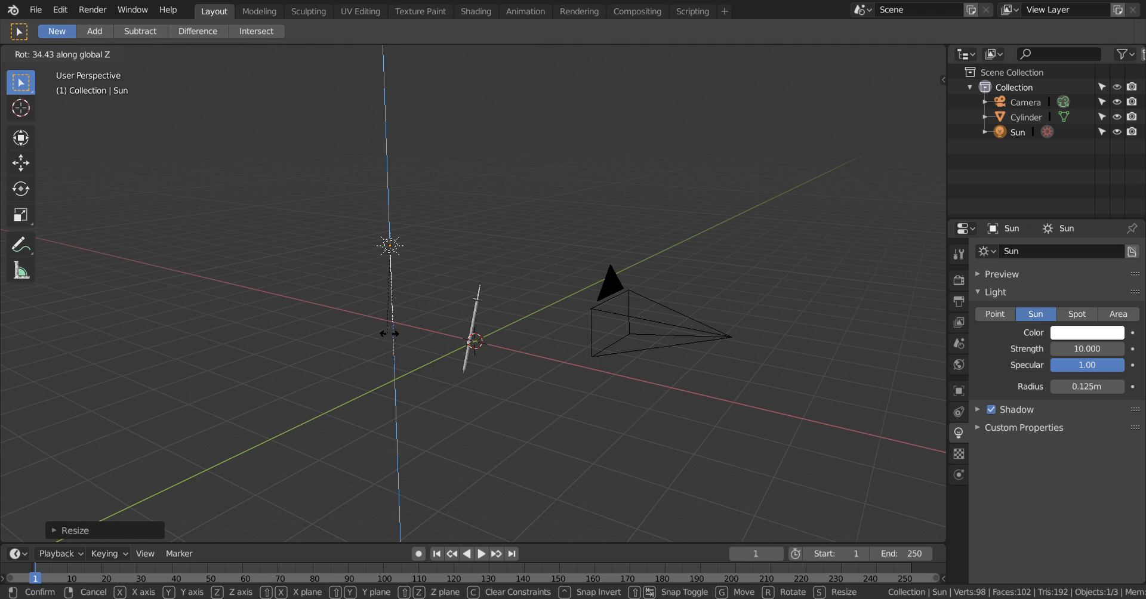
{"action": "left_click", "coordinate": [371, 352]}
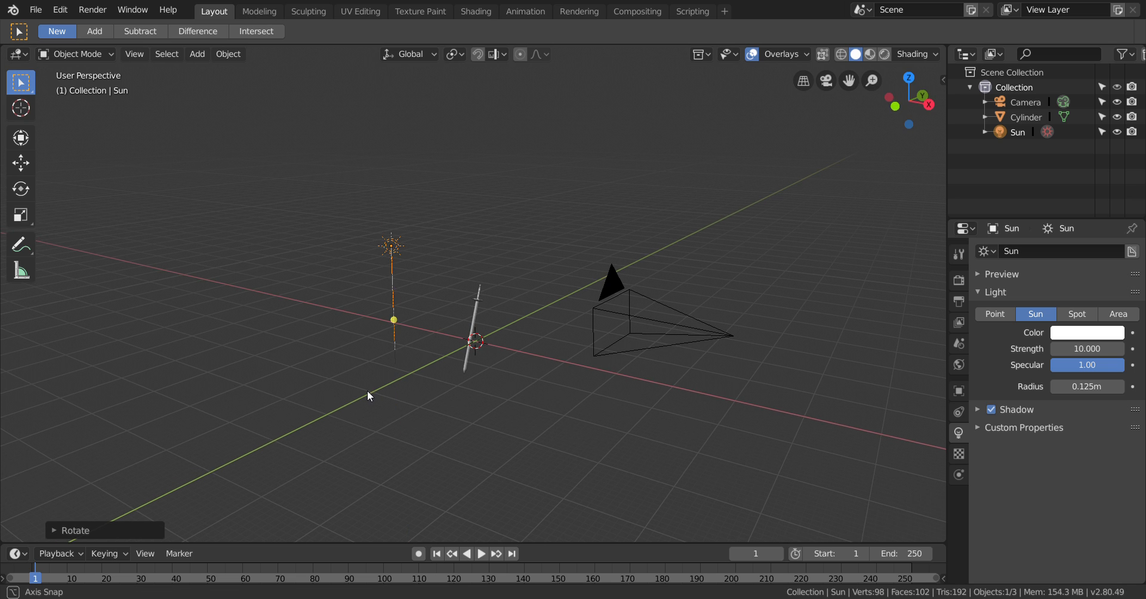
{"action": "middle_click_drag", "start_coordinate": [367, 390], "coordinate": [411, 421]}
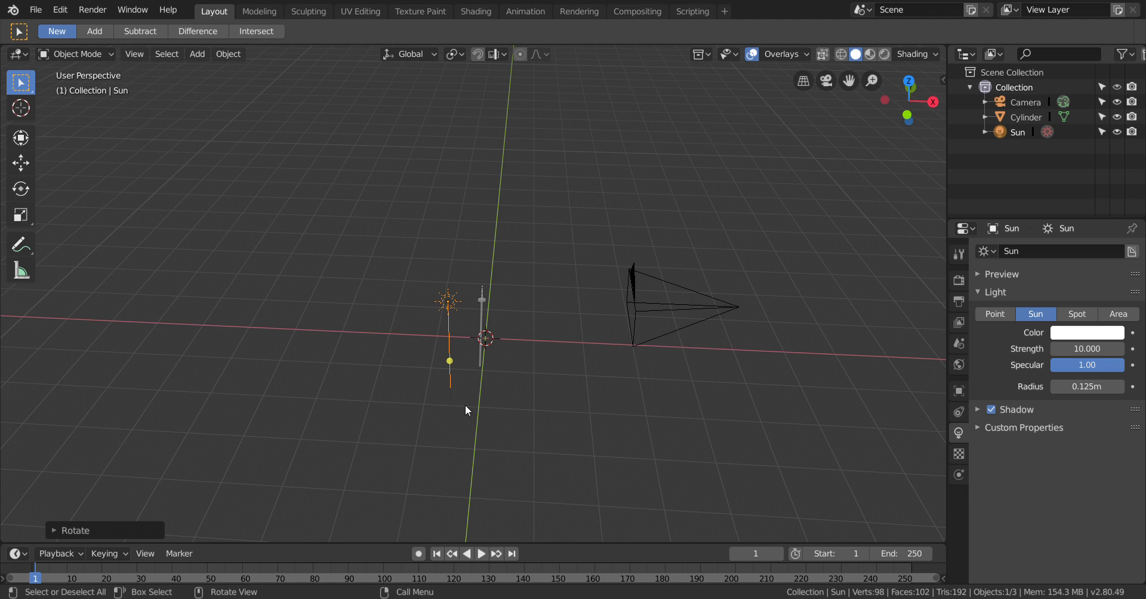
{"action": "key", "text": "r"}
{"action": "key", "text": "y"}
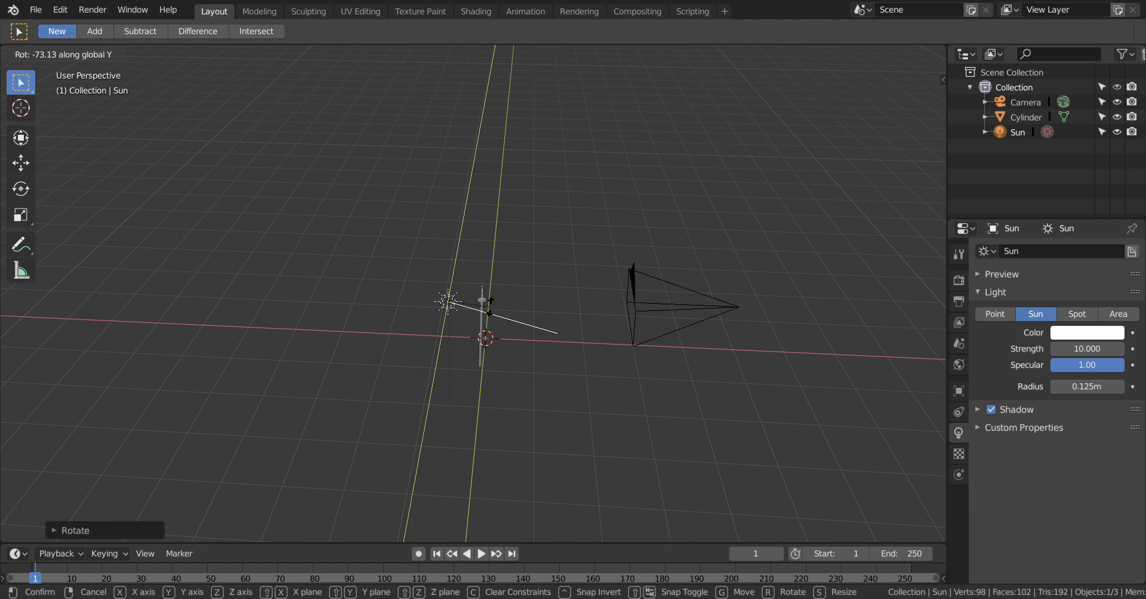
{"action": "left_click", "coordinate": [556, 404]}
- Rotate the sun light about 42 degrees around global Y, then turn it about global Z toward the sword
{"action": "middle_click_drag", "start_coordinate": [555, 404], "coordinate": [496, 374]}
{"action": "key", "text": "r"}
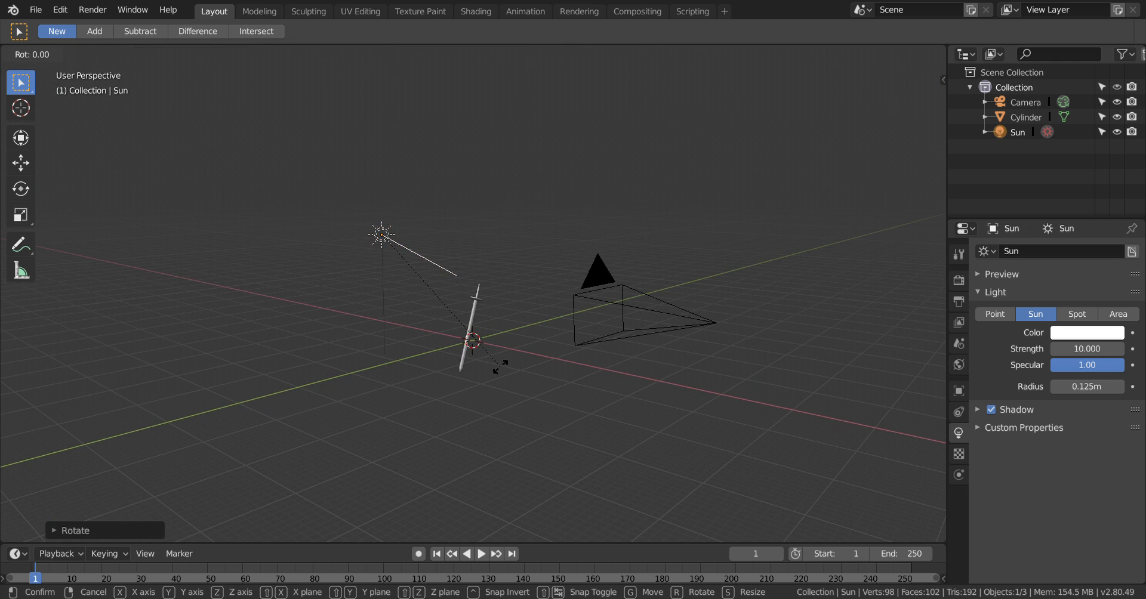
{"action": "key", "text": "y"}
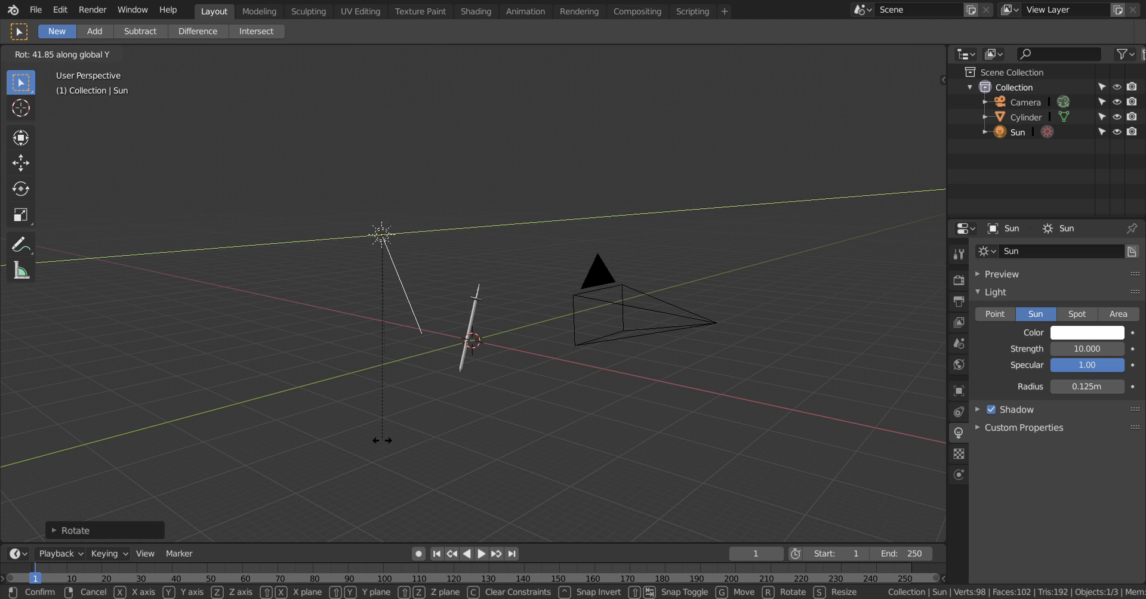
{"action": "left_click", "coordinate": [381, 443]}
{"action": "key", "text": "r"}
{"action": "key", "text": "z"}
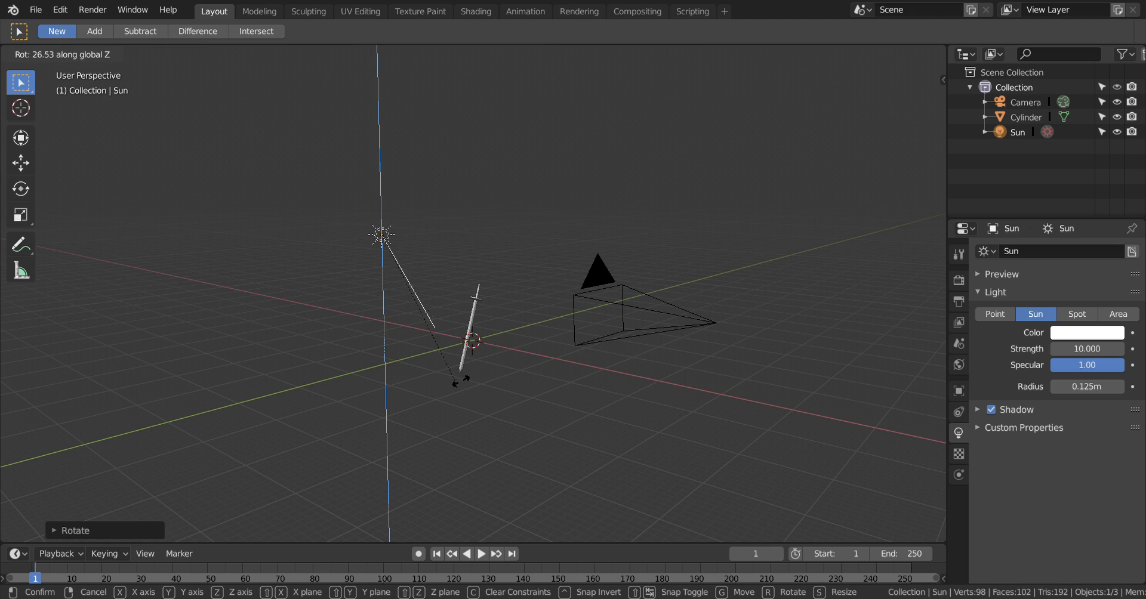
{"action": "left_click", "coordinate": [495, 332]}
- Adjust the sun light's aim at the sword with one more rotation about global Z and check its direction
{"action": "middle_click_drag", "start_coordinate": [350, 435], "coordinate": [302, 438]}
{"action": "key", "text": "r"}
{"action": "key", "text": "z"}
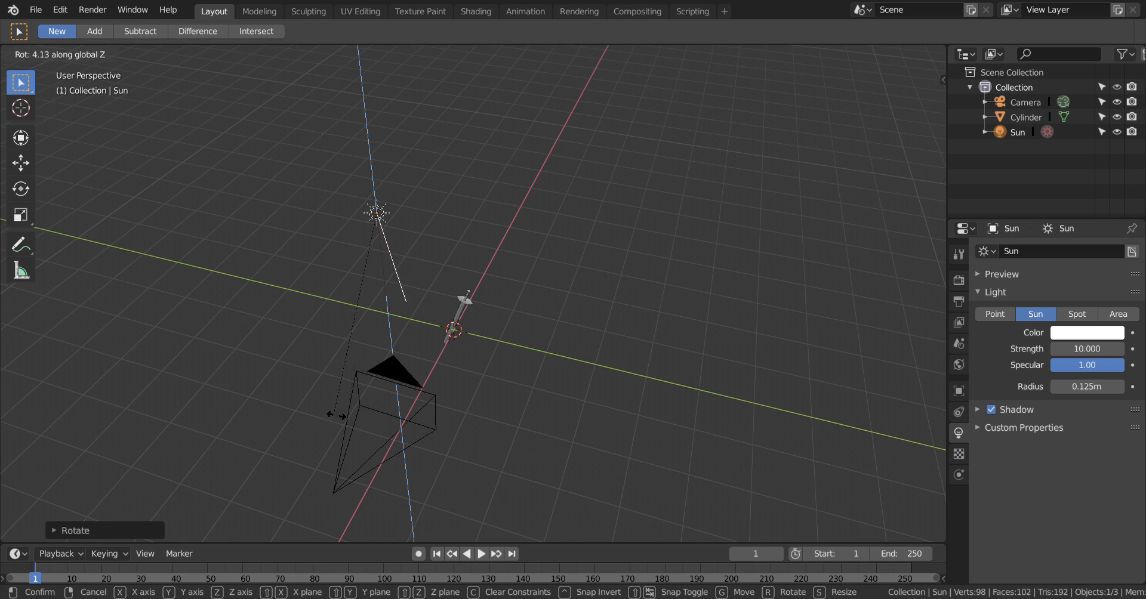
{"action": "left_click", "coordinate": [421, 366]}
{"action": "middle_click_drag", "start_coordinate": [422, 366], "coordinate": [350, 375]}
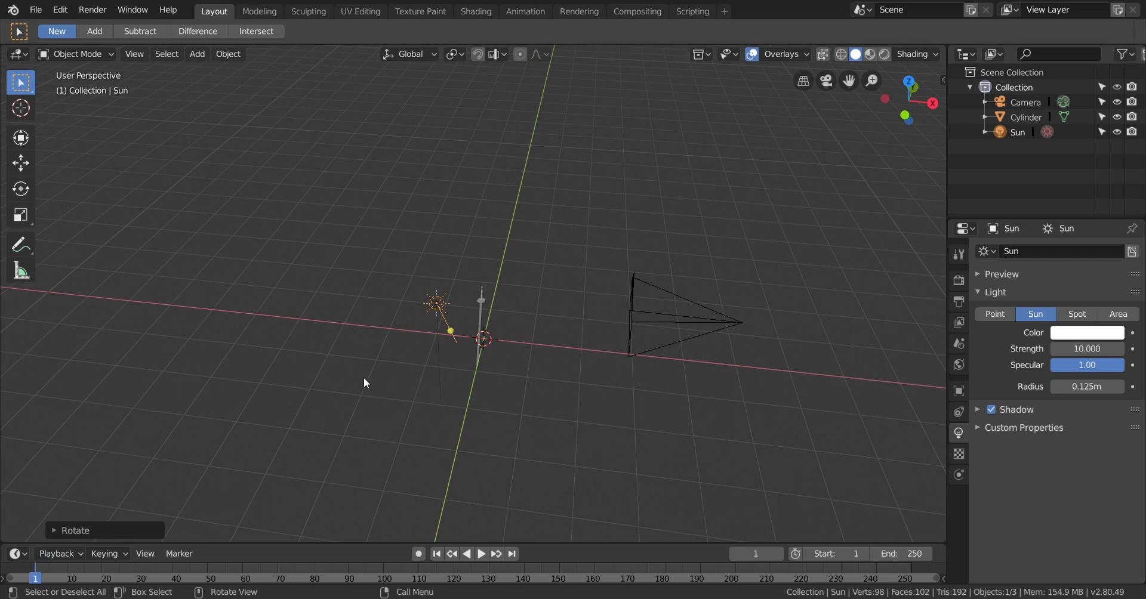
- Scale the sun light up so its direction line extends past the sword, and move the light higher to aim through it
{"action": "key", "text": "s"}
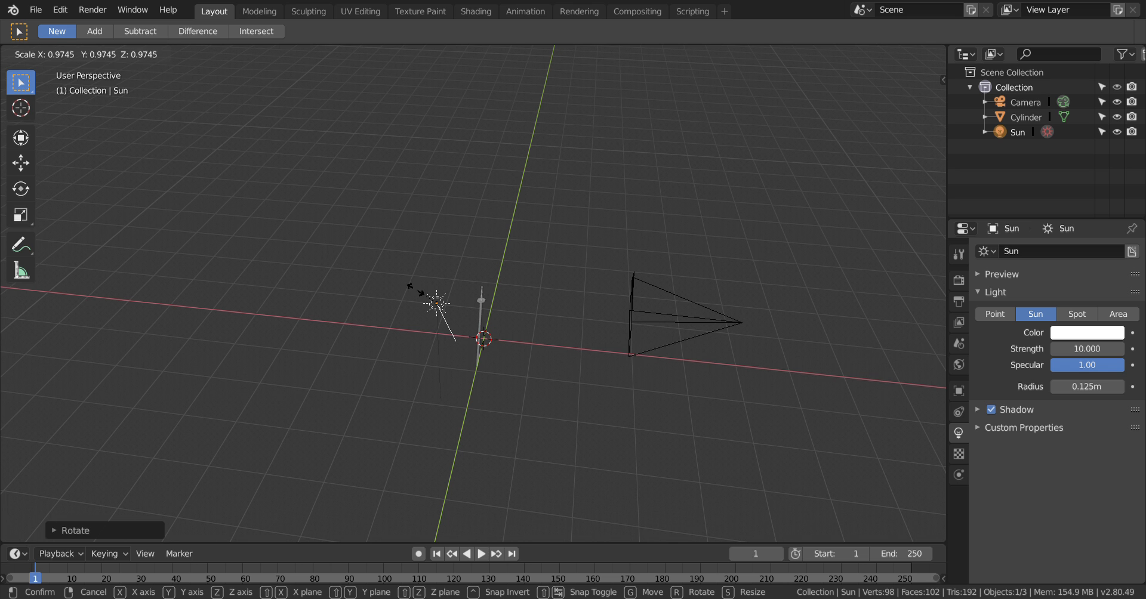
{"action": "left_click", "coordinate": [359, 414]}
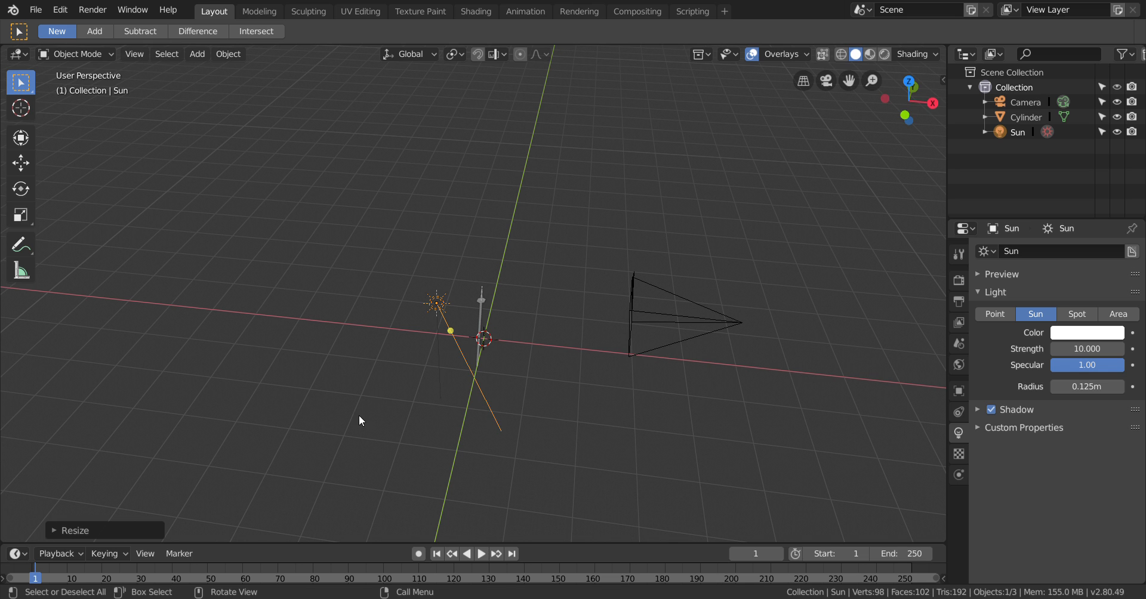
{"action": "middle_click_drag", "start_coordinate": [359, 415], "coordinate": [276, 374]}
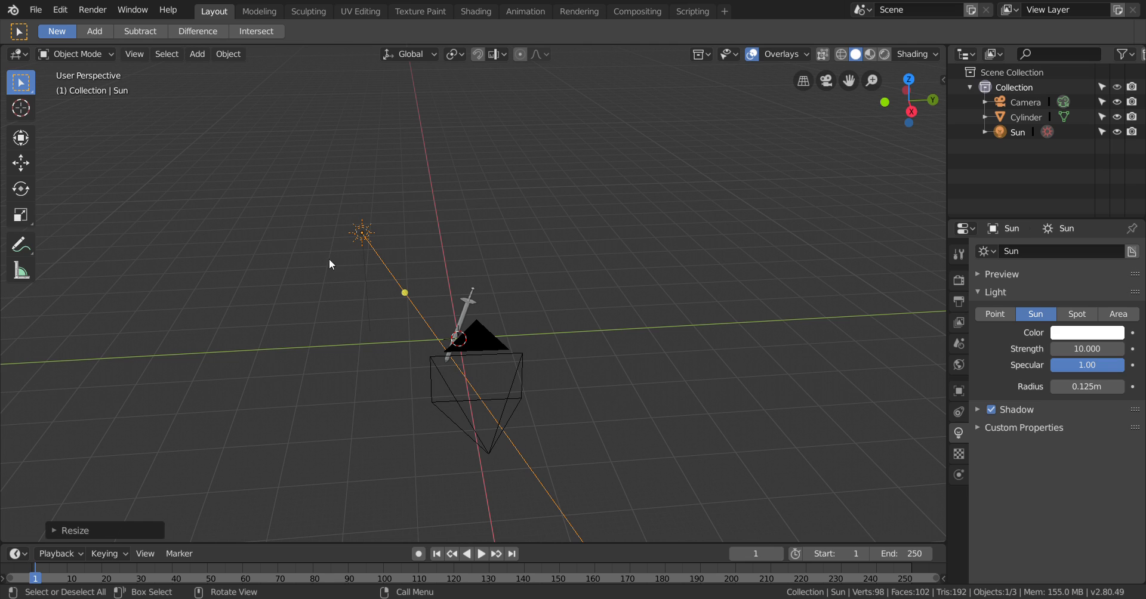
{"action": "key", "text": "g"}
{"action": "left_click", "coordinate": [312, 170]}
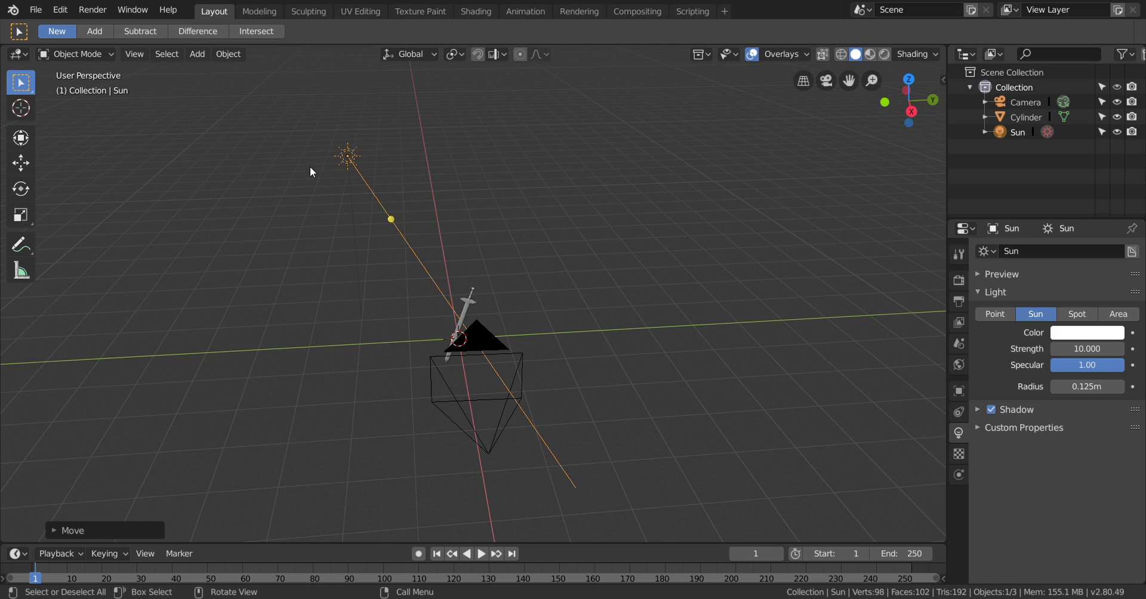
- Reposition the sun light from the opposite side so its direction line passes through the scene origin, and deselect it
{"action": "middle_click_drag", "start_coordinate": [585, 206], "coordinate": [513, 163]}
{"action": "key", "text": "g"}
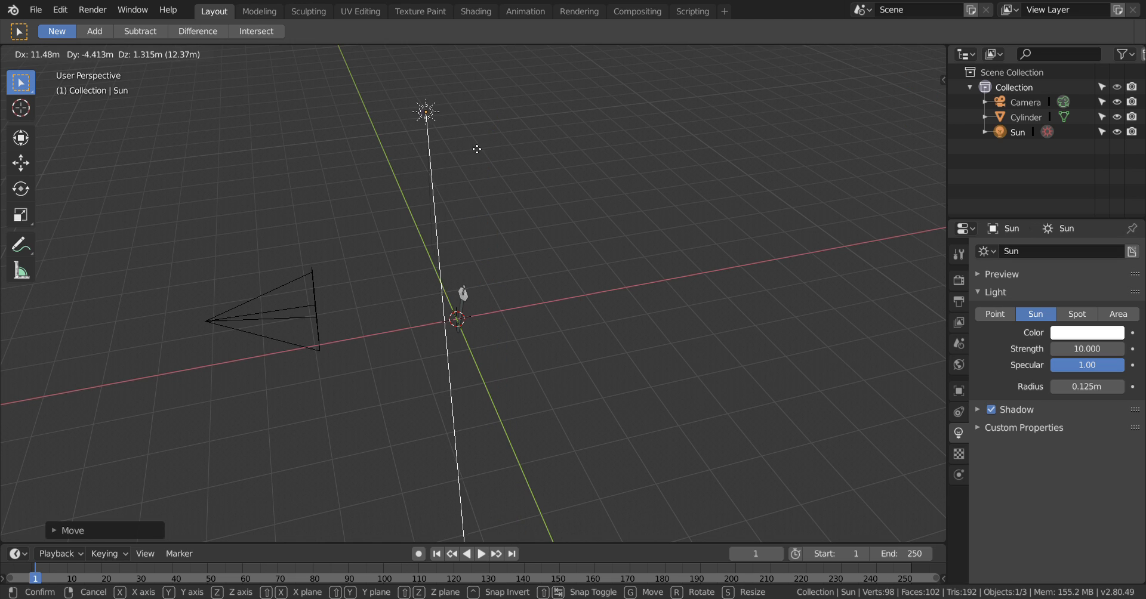
{"action": "left_click", "coordinate": [484, 136]}
{"action": "left_click", "coordinate": [595, 234]}
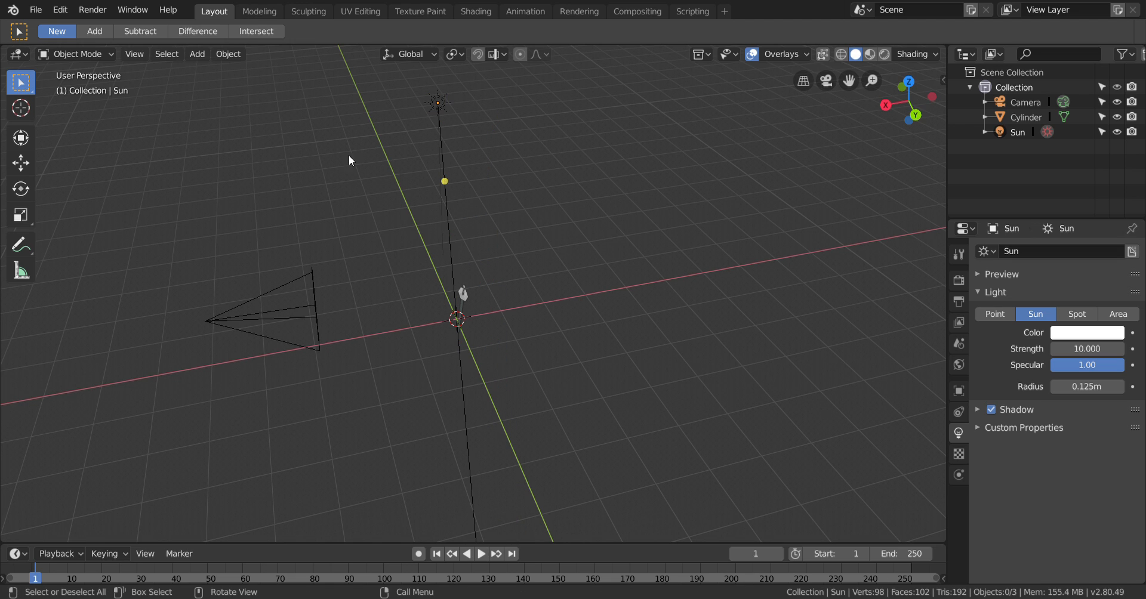
- Render a still image of the sword and save the project as sword.blend
{"action": "left_click", "coordinate": [93, 12]}
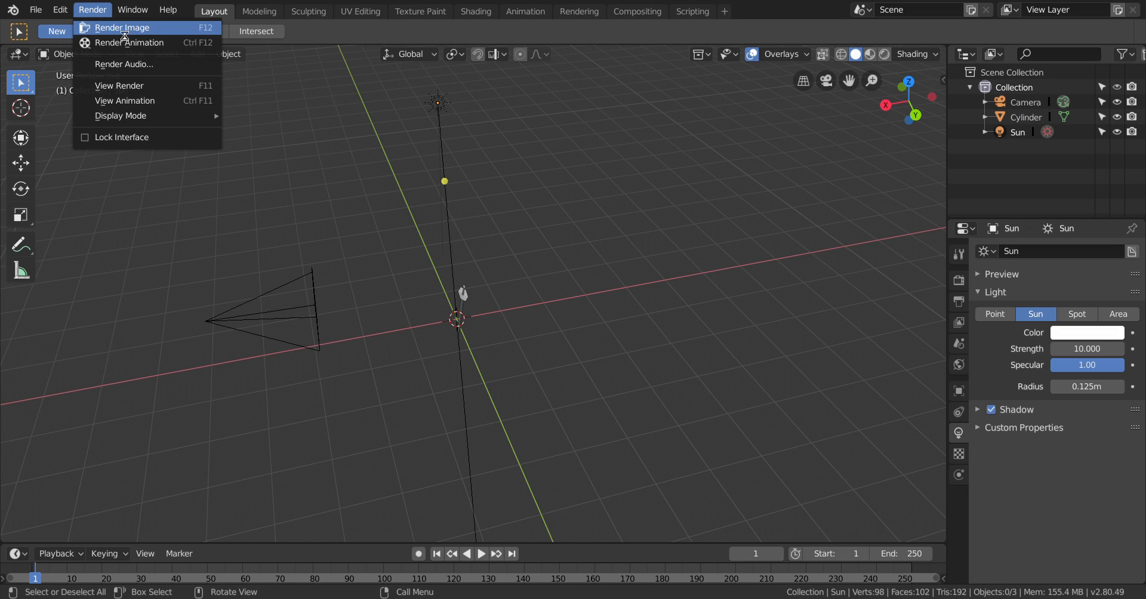
{"action": "left_click", "coordinate": [122, 32]}
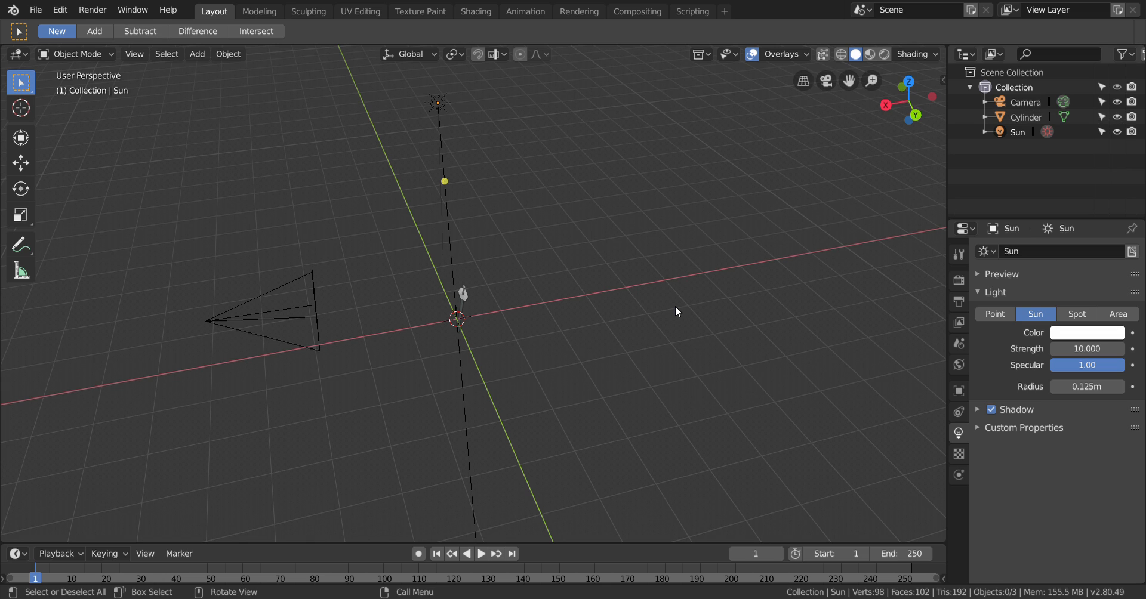
{"action": "key", "text": "ctrl+s"}
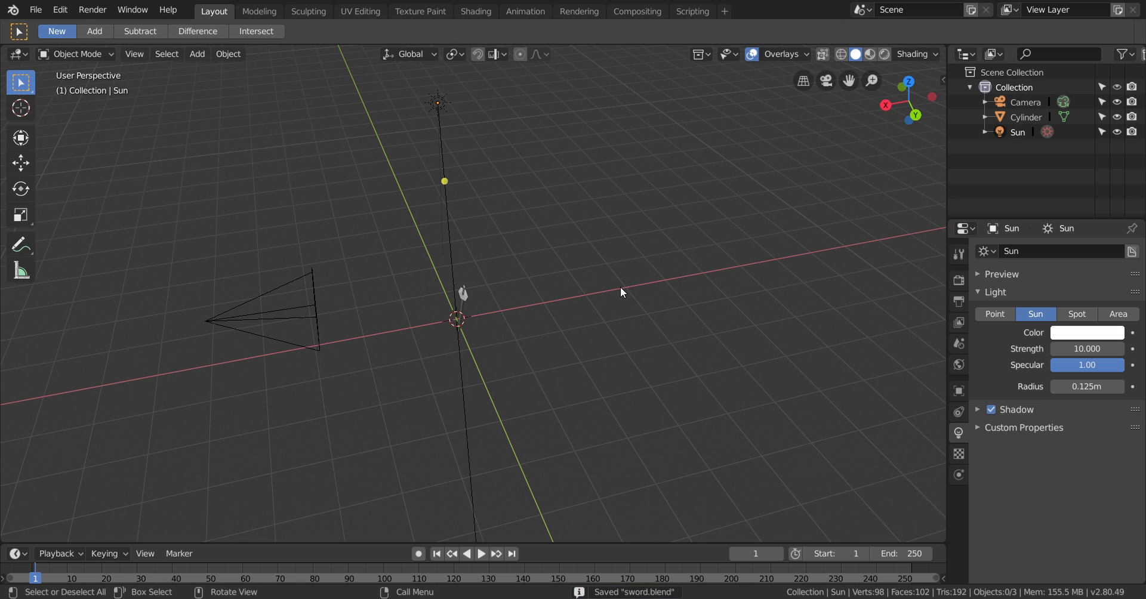
- Examine the finished sword's pummel, handle, divider and upper blade up close from several angles
{"action": "middle_click_drag", "start_coordinate": [621, 287], "coordinate": [439, 370]}
{"action": "middle_click_drag", "start_coordinate": [422, 430], "coordinate": [620, 385]}
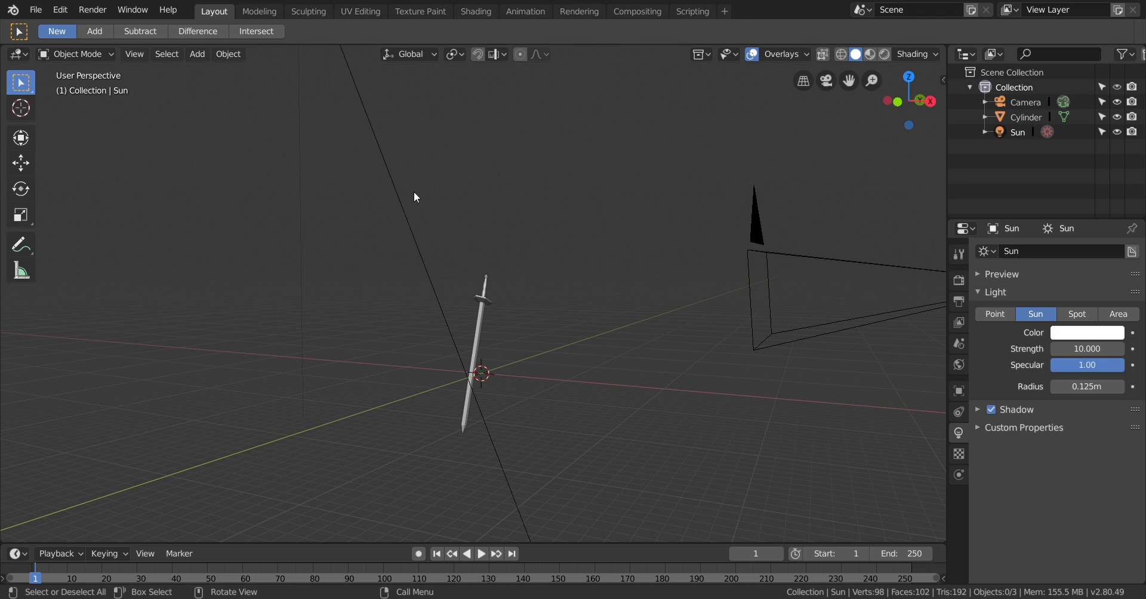
{"action": "scroll", "coordinate": [516, 313], "scroll_direction": "up", "scroll_amount": 3}
{"action": "scroll", "coordinate": [603, 448], "scroll_direction": "up", "scroll_amount": 2}
{"action": "scroll", "coordinate": [590, 472], "scroll_direction": "up", "scroll_amount": 2}
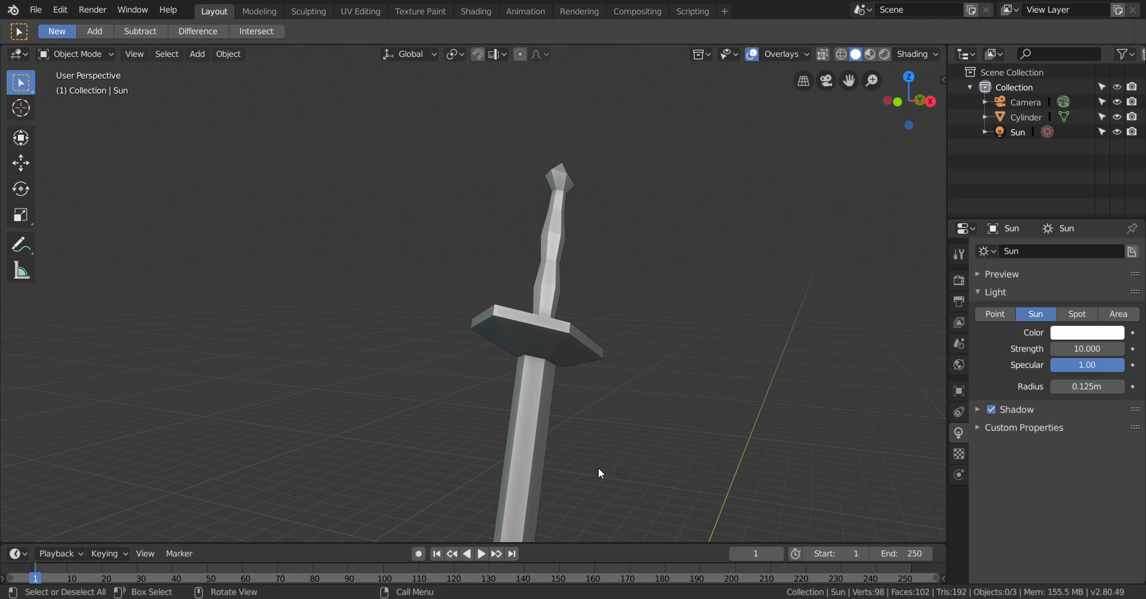
{"action": "middle_click_drag", "start_coordinate": [599, 469], "coordinate": [554, 460]}
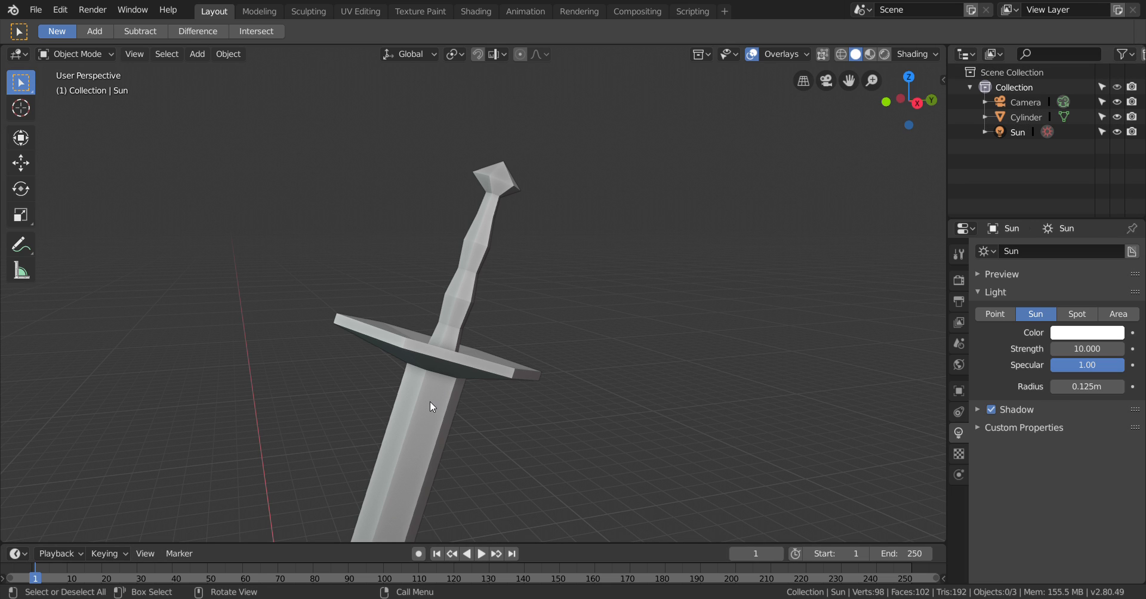
{"action": "scroll", "coordinate": [128, 174], "scroll_direction": "down", "scroll_amount": 4}
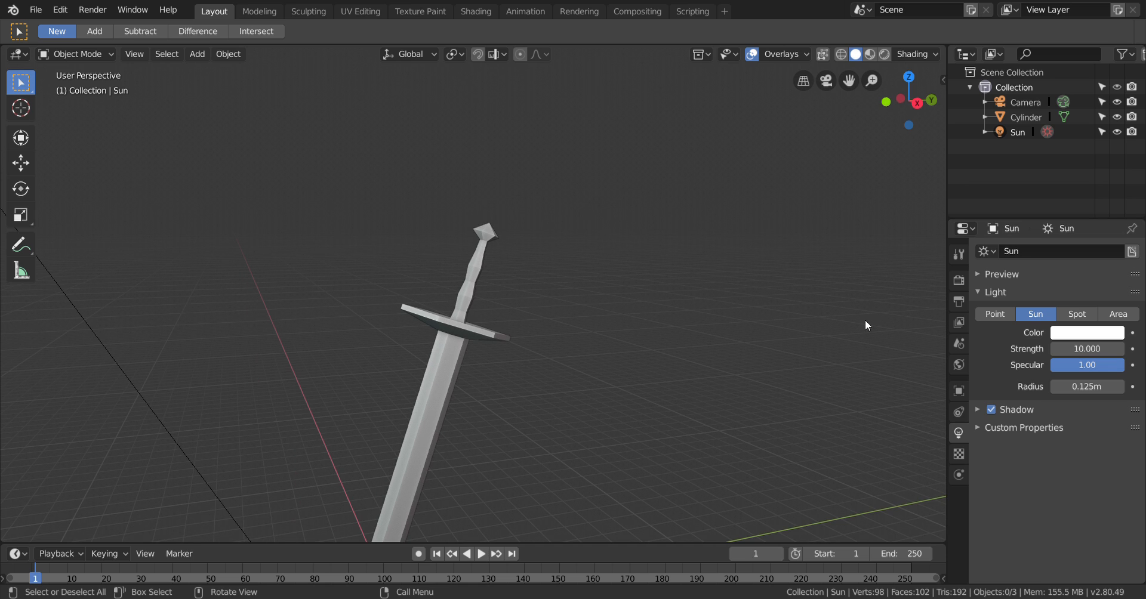